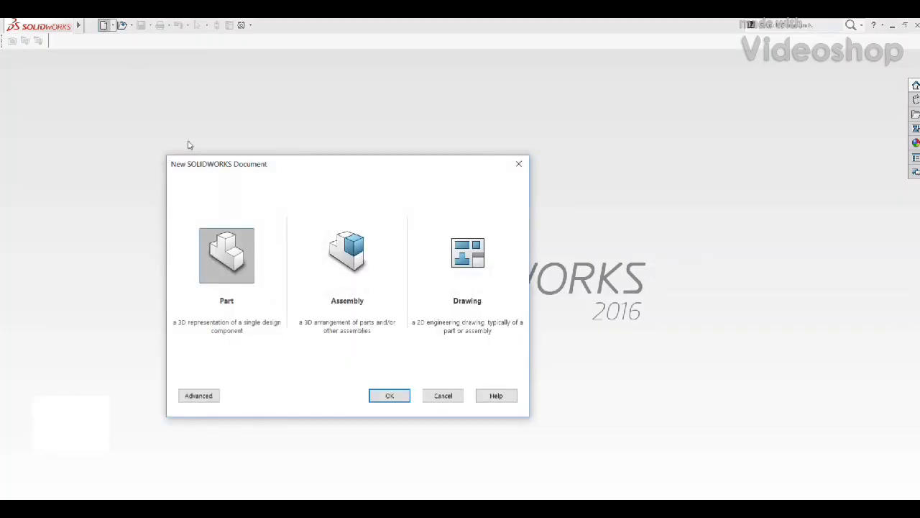
Step: Create a new part set to MMGS millimetre units and bring up the Front Plane's options
{"action": "left_click", "coordinate": [381, 395]}
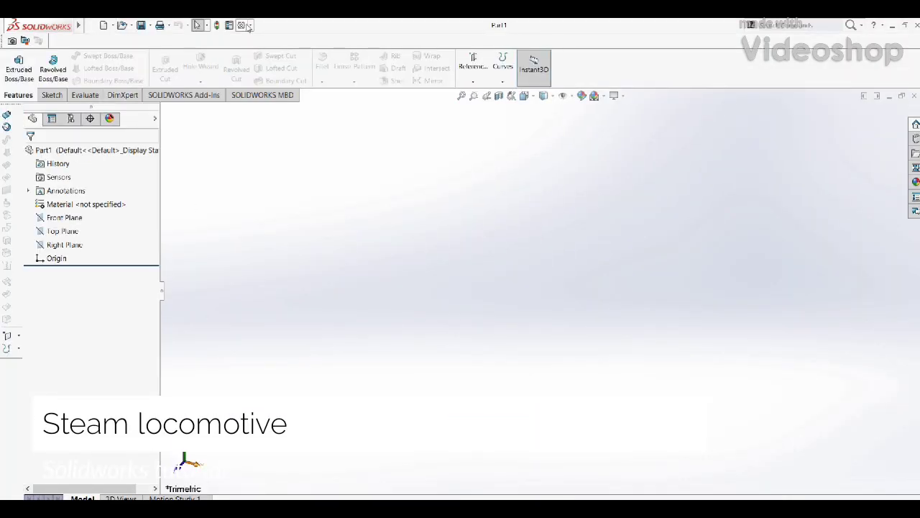
{"action": "left_click", "coordinate": [241, 26]}
{"action": "left_click", "coordinate": [337, 101]}
{"action": "left_click", "coordinate": [265, 194]}
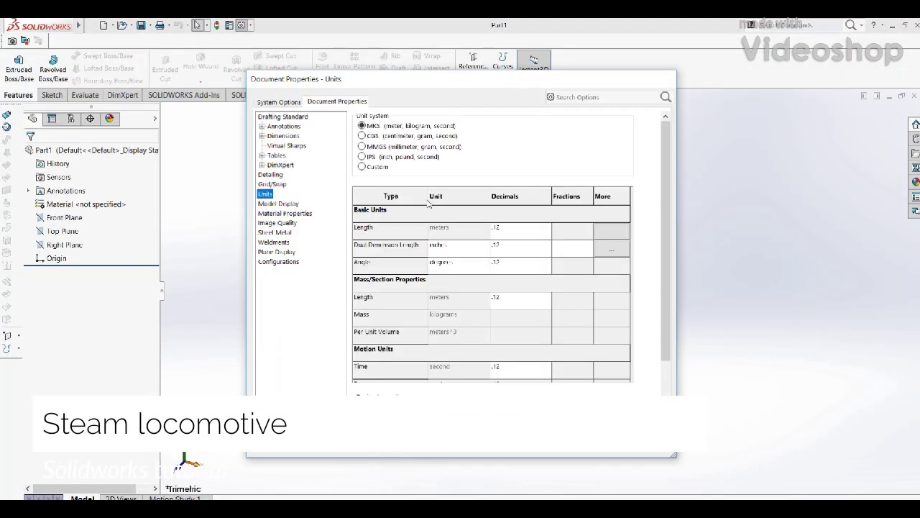
{"action": "left_click", "coordinate": [362, 146]}
{"action": "left_click", "coordinate": [538, 441]}
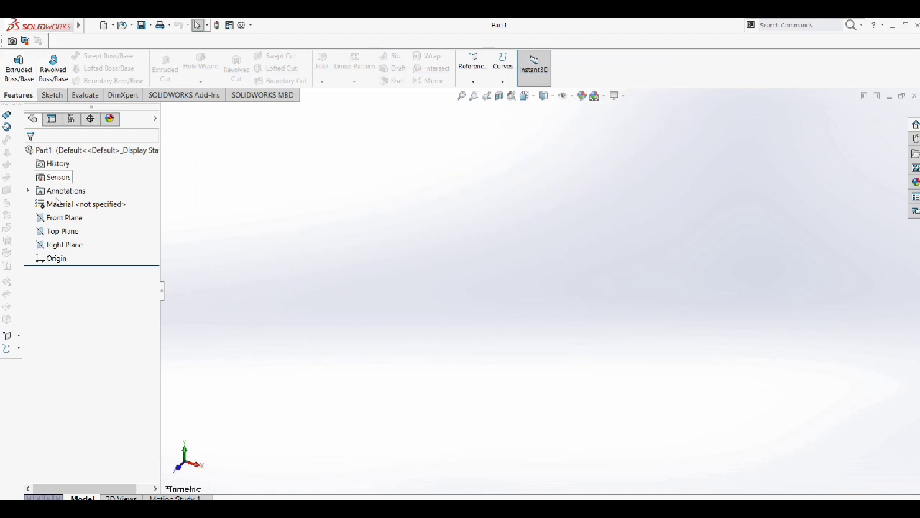
{"action": "left_click", "coordinate": [64, 217]}
{"action": "right_click", "coordinate": [69, 216]}
Step: Start a Front Plane sketch and draw a corner rectangle from just below the origin
{"action": "left_click", "coordinate": [108, 206]}
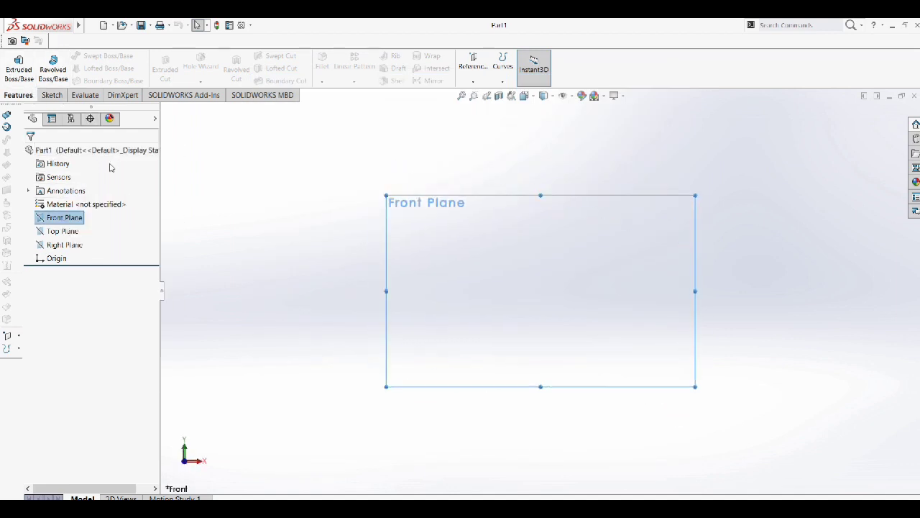
{"action": "left_click", "coordinate": [52, 95]}
{"action": "left_click", "coordinate": [13, 61]}
{"action": "left_click", "coordinate": [89, 67]}
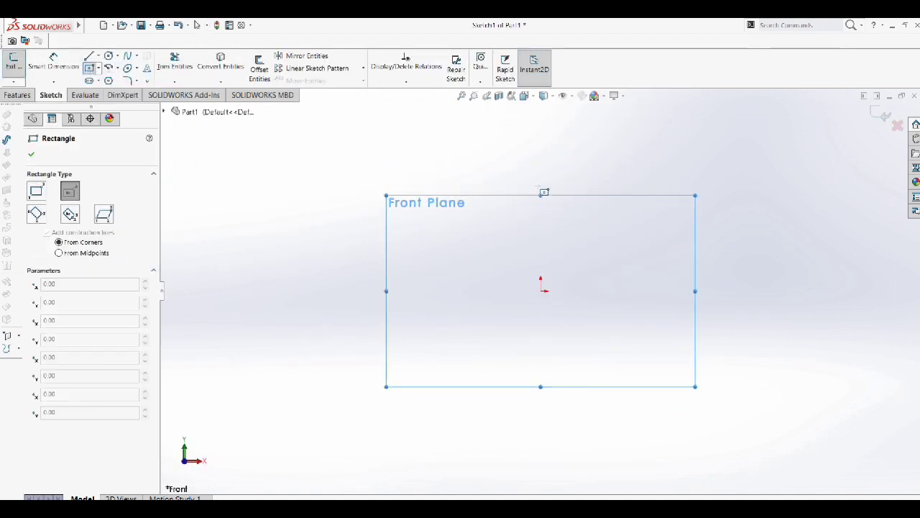
{"action": "left_click", "coordinate": [541, 366]}
{"action": "left_click", "coordinate": [466, 155]}
{"action": "key", "text": "ctrl+z"}
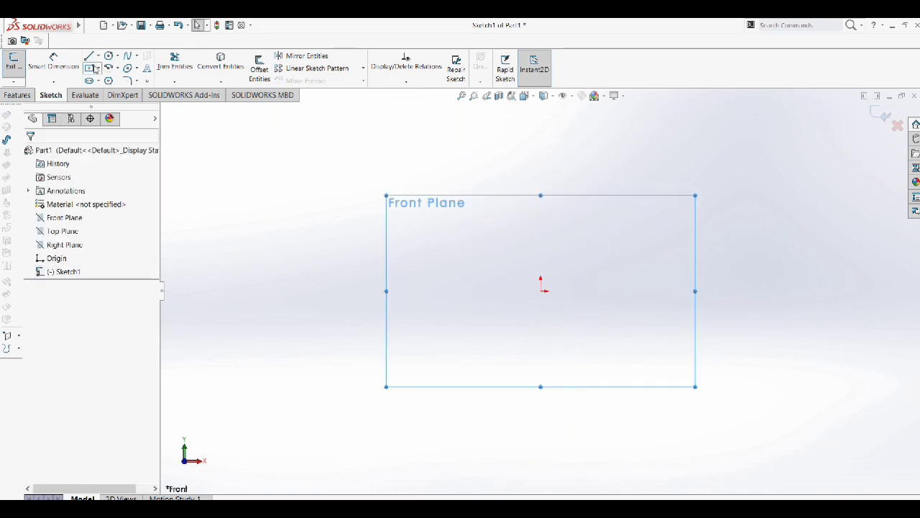
{"action": "left_click", "coordinate": [99, 67]}
{"action": "left_click", "coordinate": [119, 79]}
{"action": "left_click", "coordinate": [541, 356]}
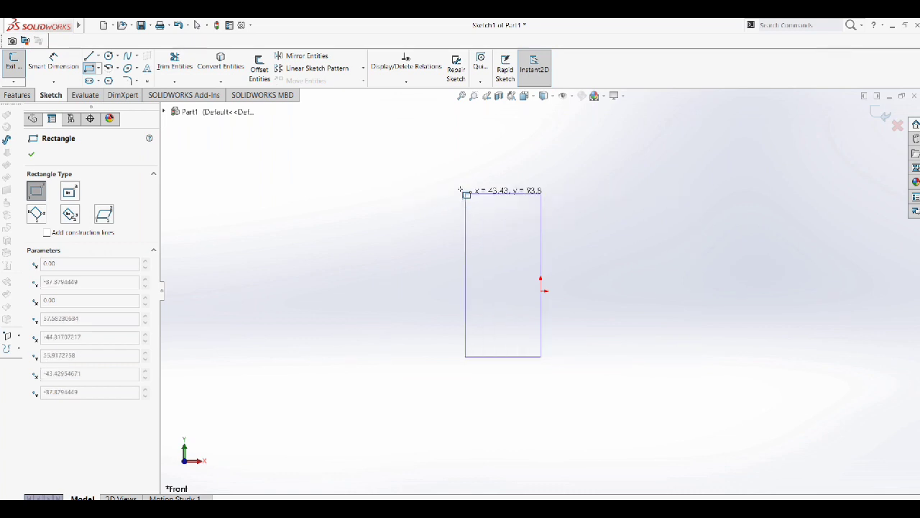
{"action": "left_click", "coordinate": [450, 174]}
{"action": "left_click", "coordinate": [197, 25]}
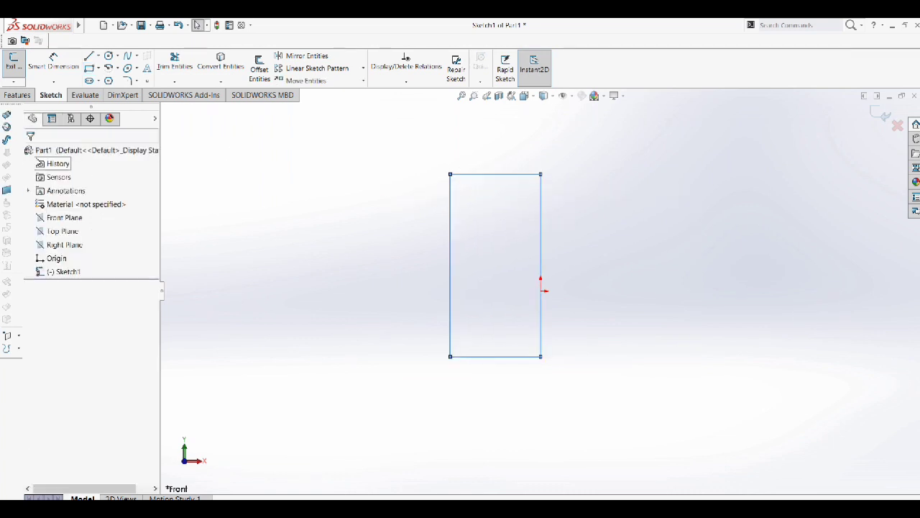
Step: Dimension the rectangle 2400 wide, with its left edge 1200 from the origin
{"action": "left_click", "coordinate": [78, 66]}
{"action": "left_click", "coordinate": [512, 175]}
{"action": "left_click", "coordinate": [503, 156]}
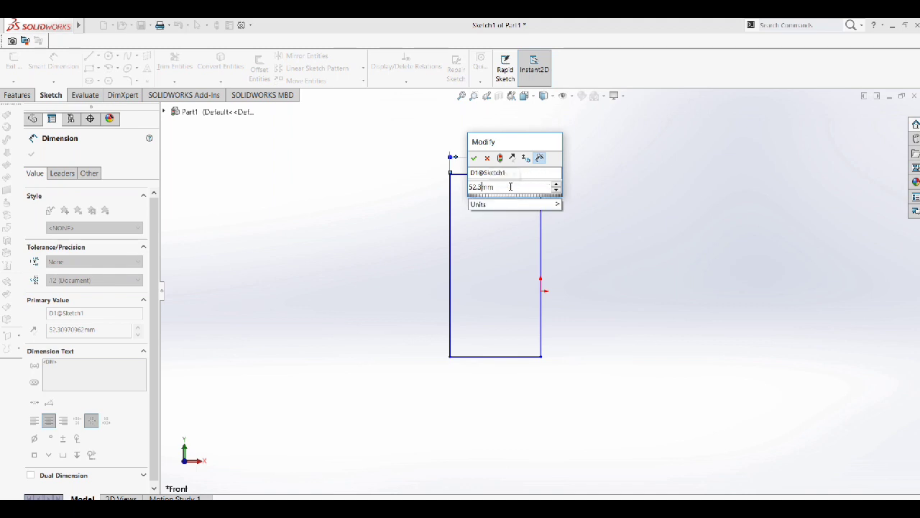
{"action": "key", "text": "BackSpace"}
{"action": "type", "text": "0"}
{"action": "key", "text": "Return"}
{"action": "key", "text": "Escape"}
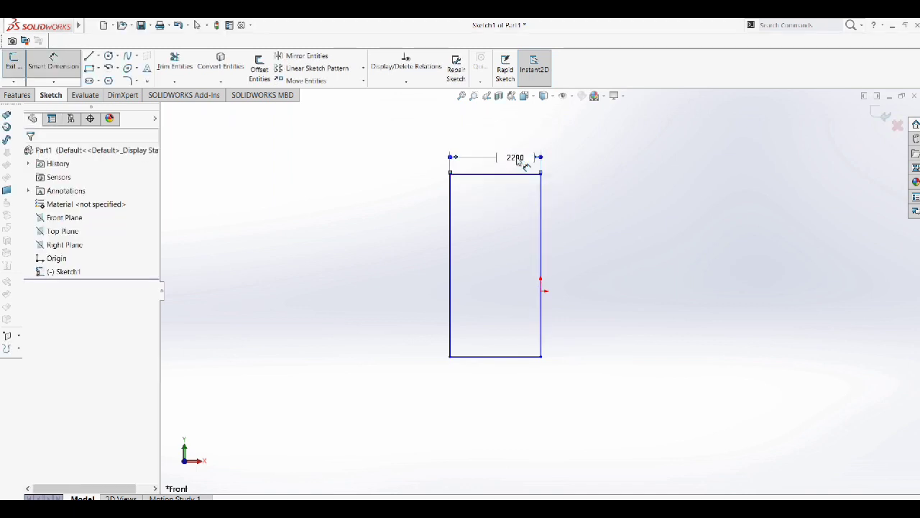
{"action": "key", "text": "Return"}
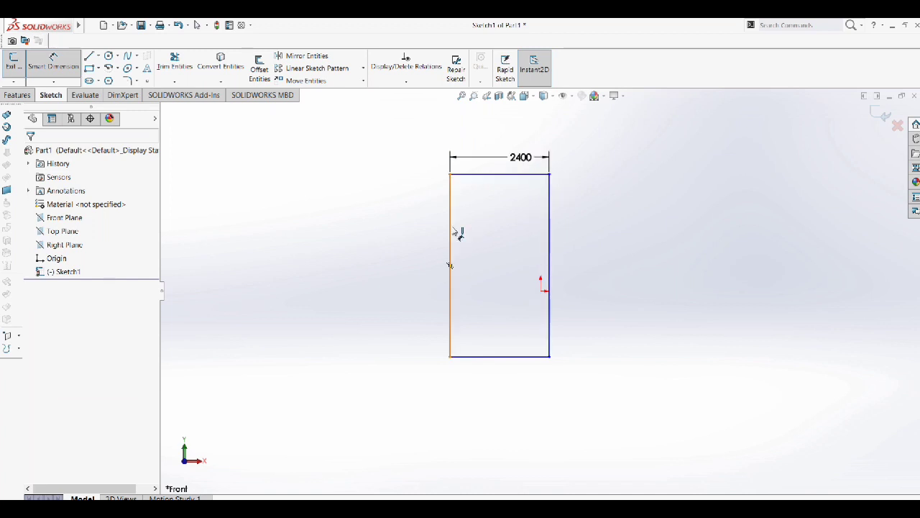
{"action": "left_click", "coordinate": [454, 230]}
{"action": "left_click", "coordinate": [513, 384]}
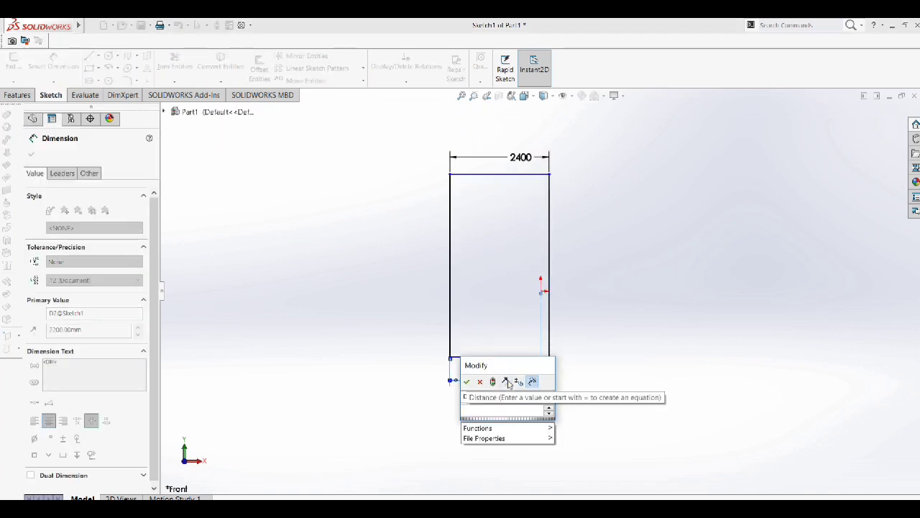
{"action": "type", "text": "1200"}
{"action": "key", "text": "Return"}
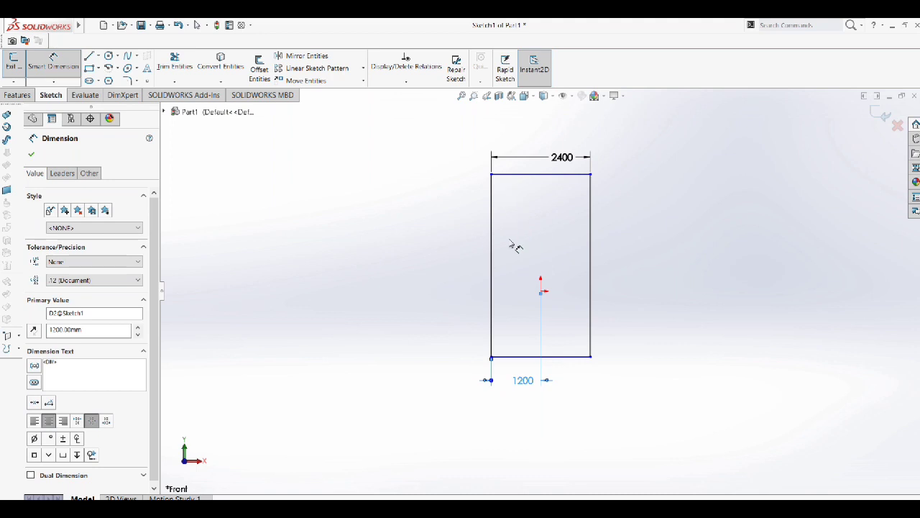
Step: Dimension the rectangle 2200 tall, with a 1100 vertical offset to the bottom edge
{"action": "left_click", "coordinate": [492, 241]}
{"action": "left_click", "coordinate": [399, 309]}
{"action": "type", "text": "22"}
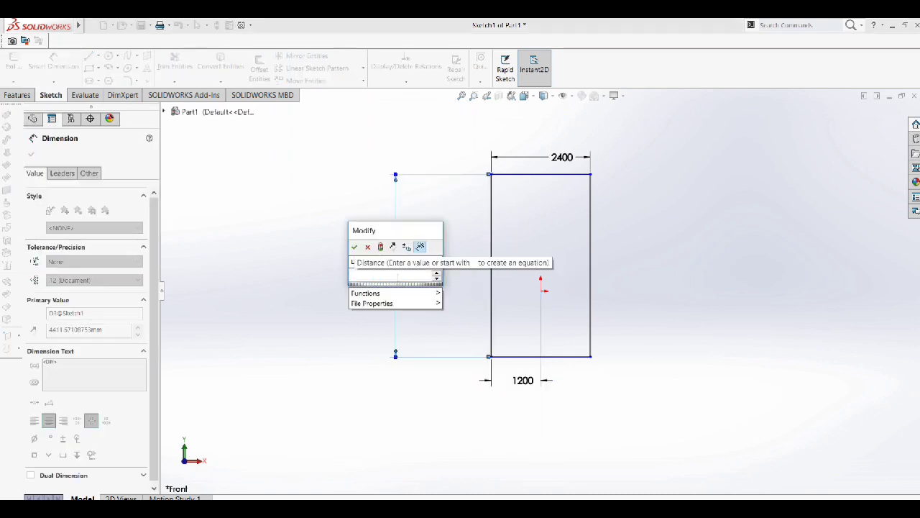
{"action": "type", "text": "00"}
{"action": "key", "text": "Return"}
{"action": "left_click", "coordinate": [558, 266]}
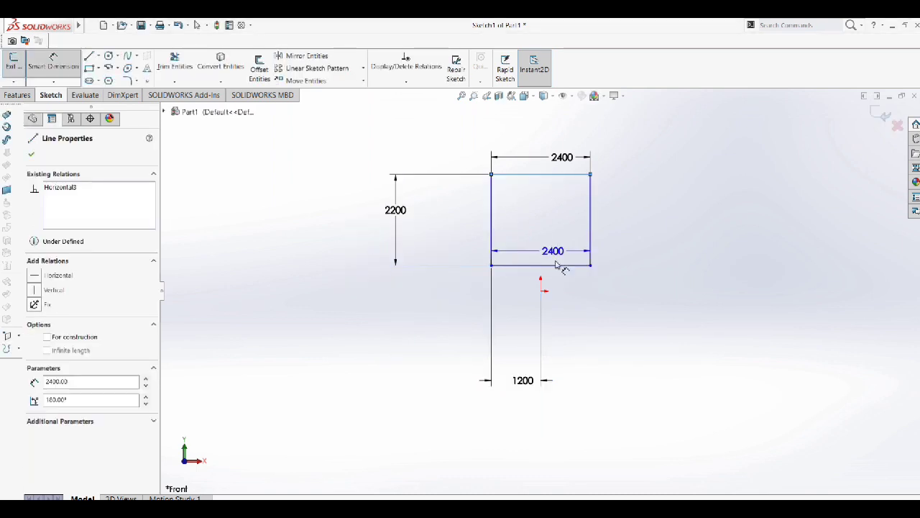
{"action": "left_click", "coordinate": [541, 295]}
{"action": "type", "text": "="}
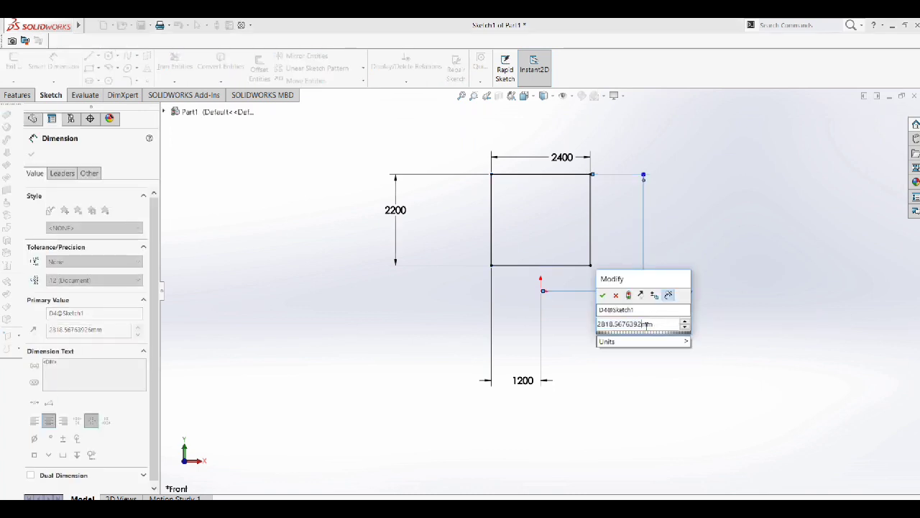
{"action": "type", "text": "1100"}
{"action": "key", "text": "Return"}
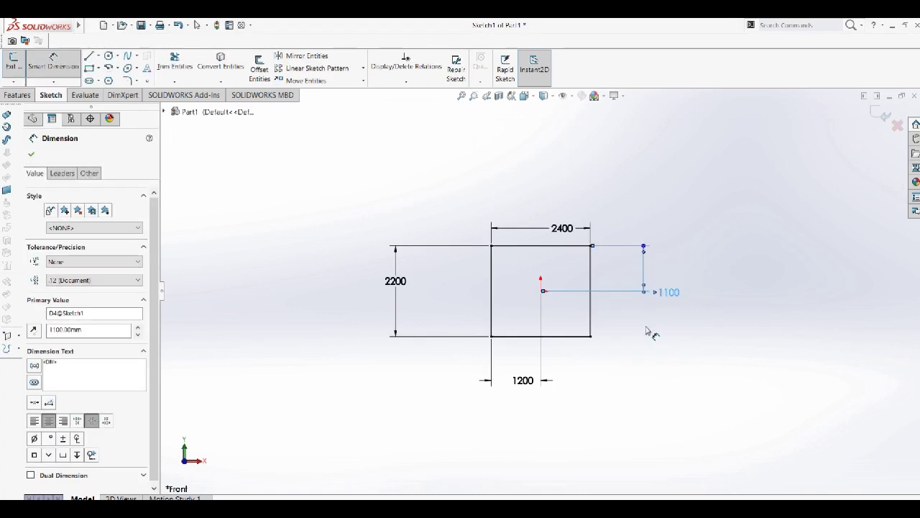
{"action": "left_click", "coordinate": [30, 155]}
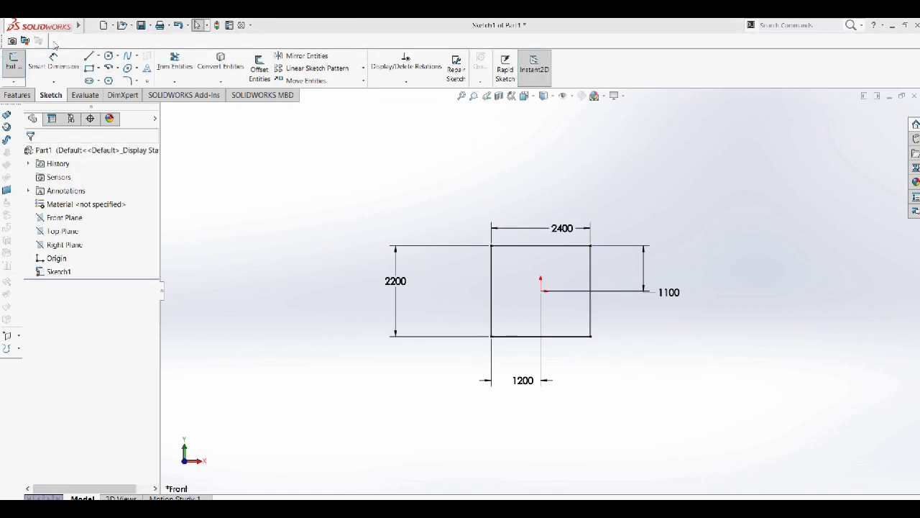
Step: Add a centre-point arc across the top corners and trim away the straight top edge
{"action": "left_click", "coordinate": [118, 68]}
{"action": "left_click", "coordinate": [136, 77]}
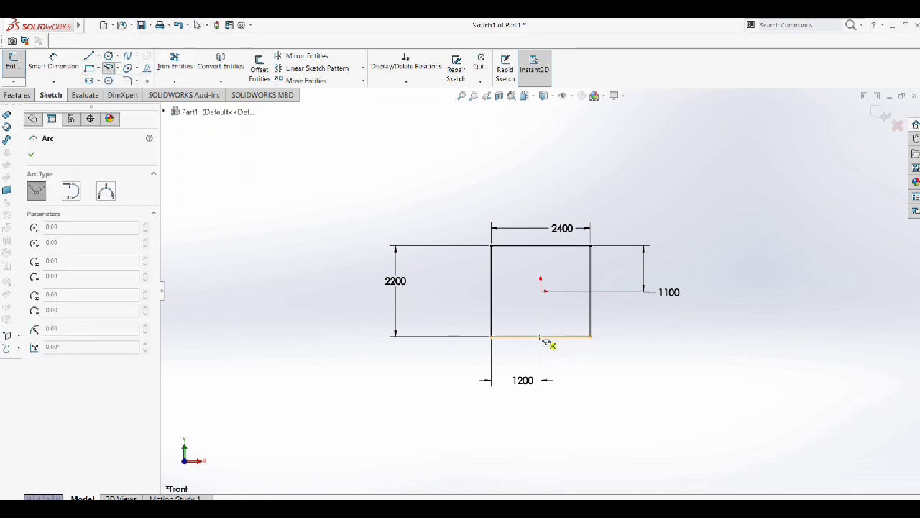
{"action": "left_click", "coordinate": [541, 336]}
{"action": "left_click", "coordinate": [492, 246]}
{"action": "left_click", "coordinate": [590, 246]}
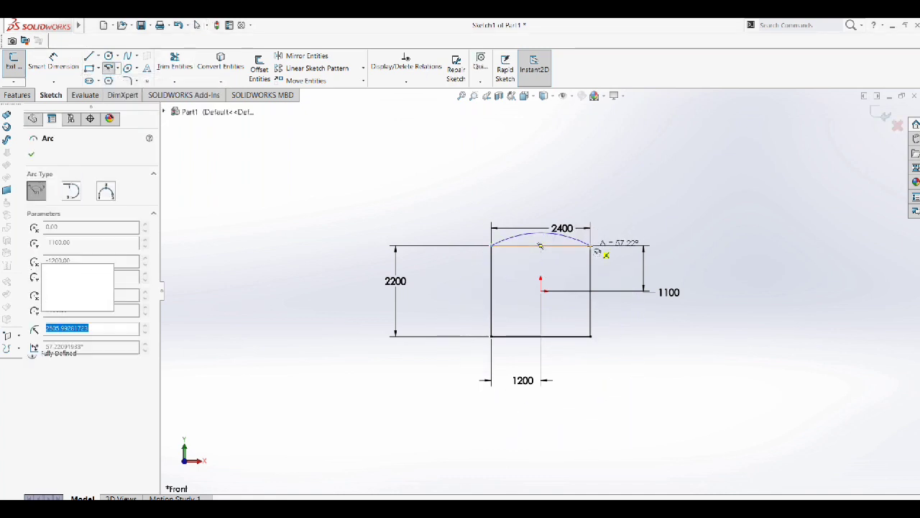
{"action": "left_click", "coordinate": [175, 62]}
{"action": "left_click_drag", "start_coordinate": [552, 237], "coordinate": [568, 302]}
{"action": "left_click", "coordinate": [31, 154]}
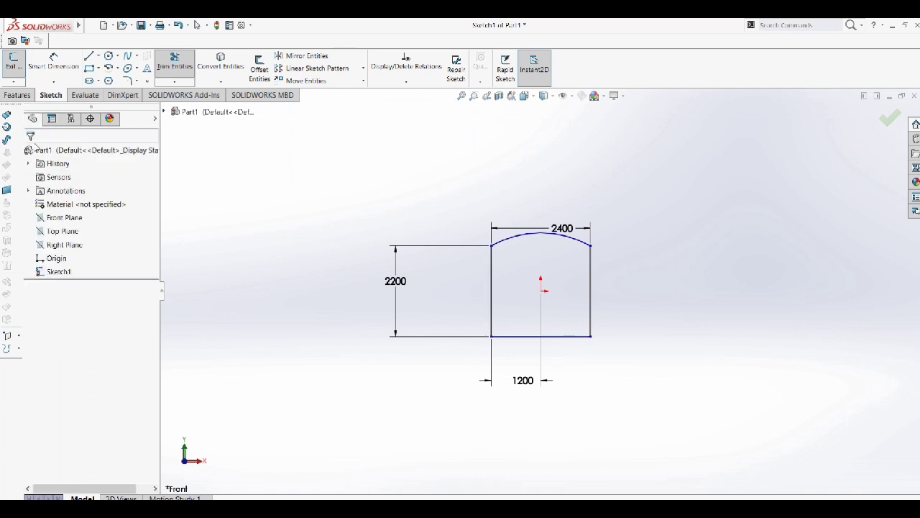
Step: Extrude the arch-topped profile 2000 mm into a solid boss
{"action": "left_click", "coordinate": [29, 96]}
{"action": "left_click", "coordinate": [19, 66]}
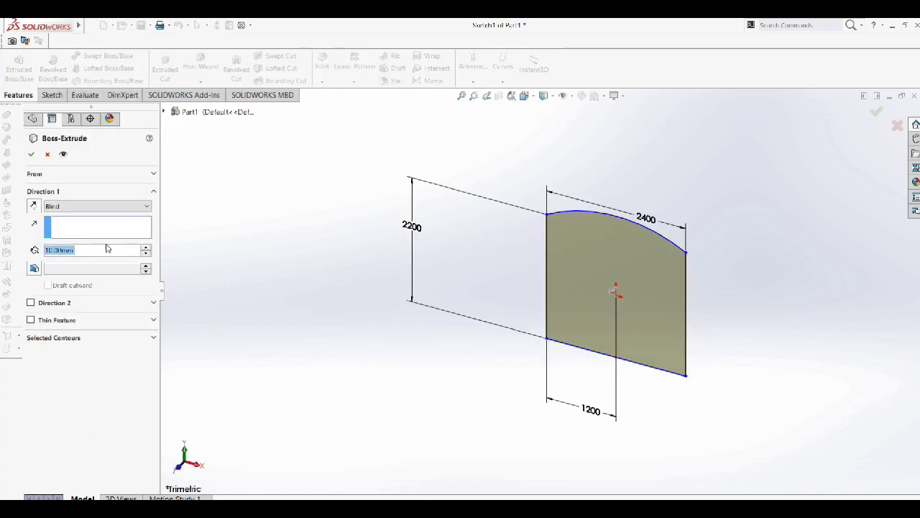
{"action": "left_click", "coordinate": [53, 251]}
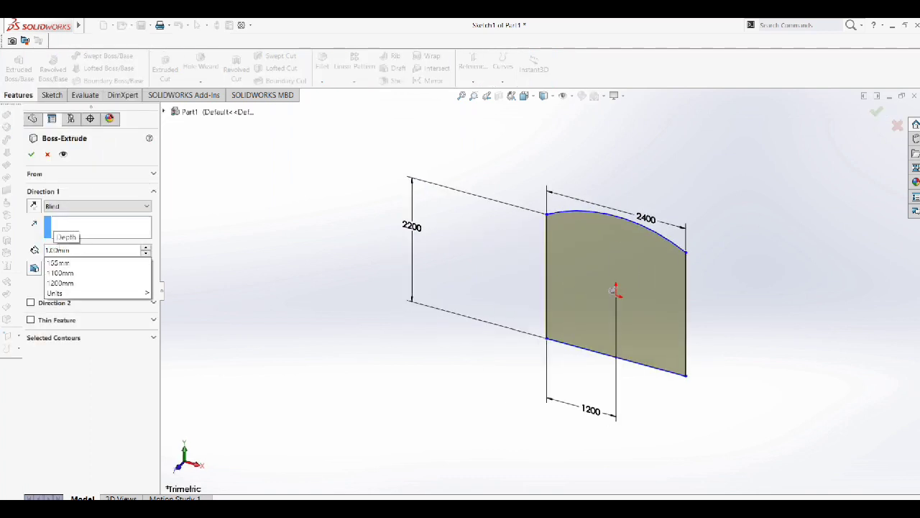
{"action": "type", "text": "2000"}
{"action": "key", "text": "Return"}
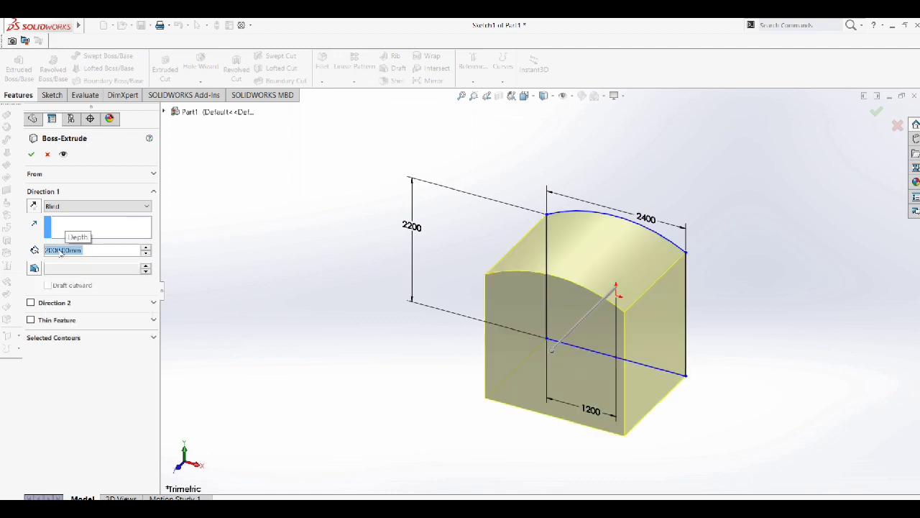
{"action": "key", "text": "Return"}
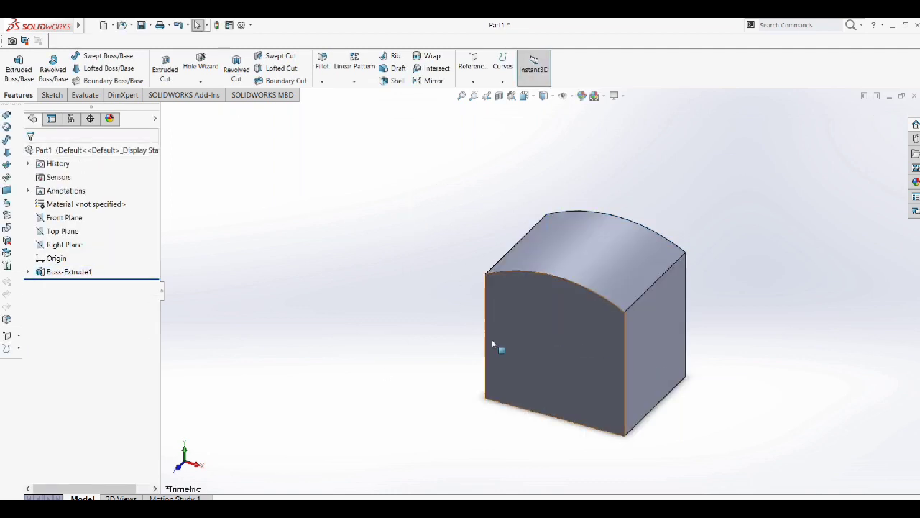
Step: Sketch on the front face, offset its outline 100 mm inward, and trim the outer edges
{"action": "left_click", "coordinate": [607, 305]}
{"action": "left_click", "coordinate": [635, 292]}
{"action": "right_click", "coordinate": [602, 263]}
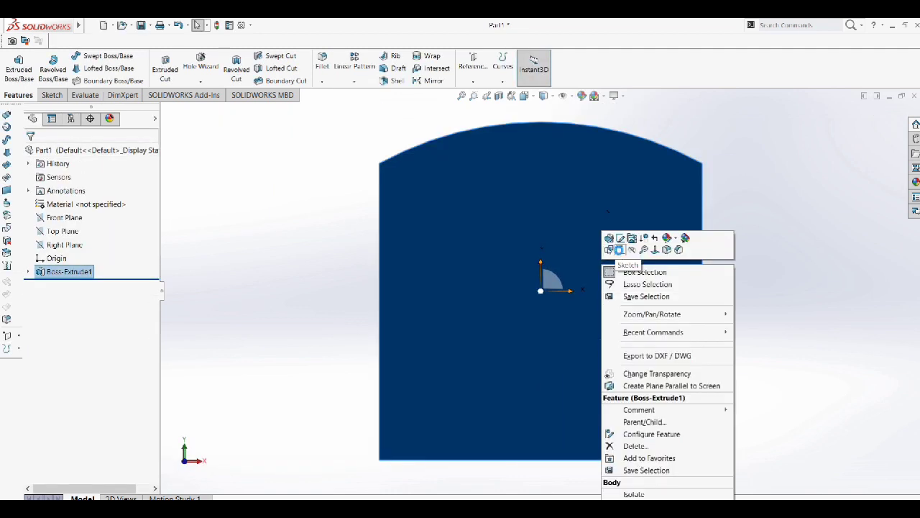
{"action": "left_click", "coordinate": [611, 241]}
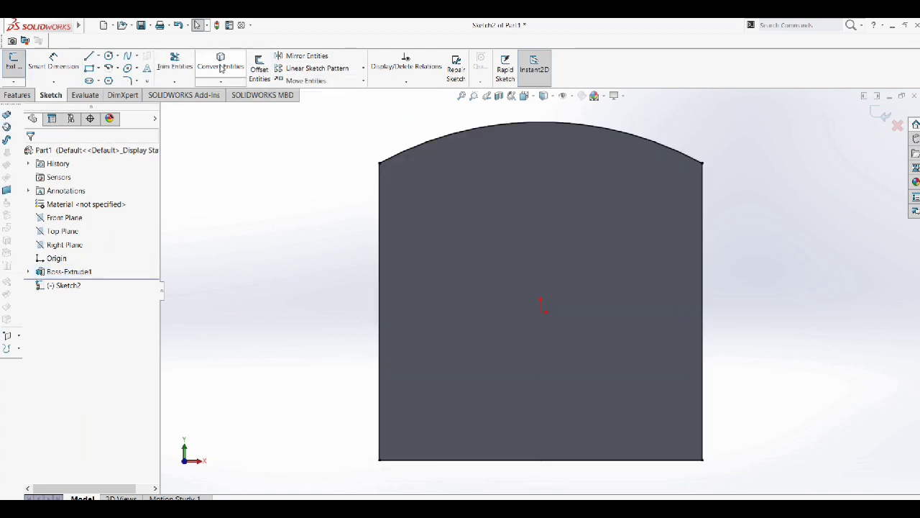
{"action": "left_click", "coordinate": [259, 69]}
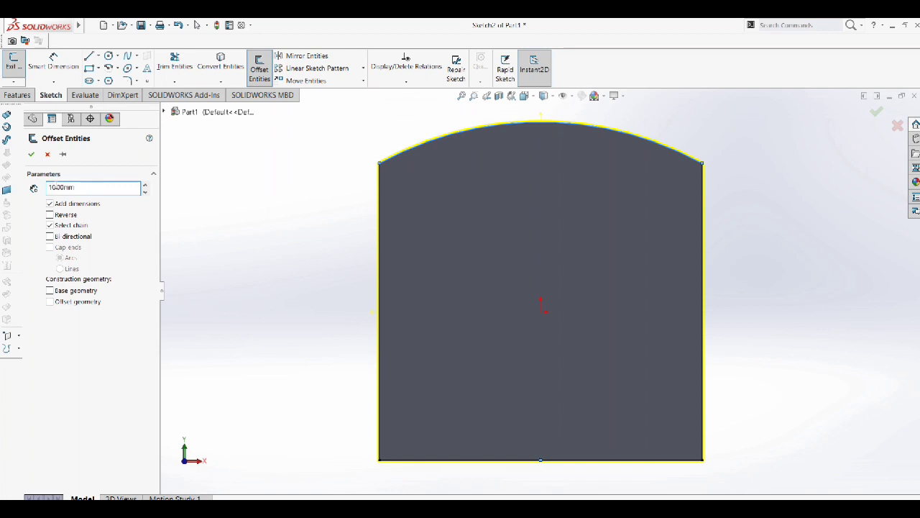
{"action": "type", "text": "100"}
{"action": "left_click", "coordinate": [50, 214]}
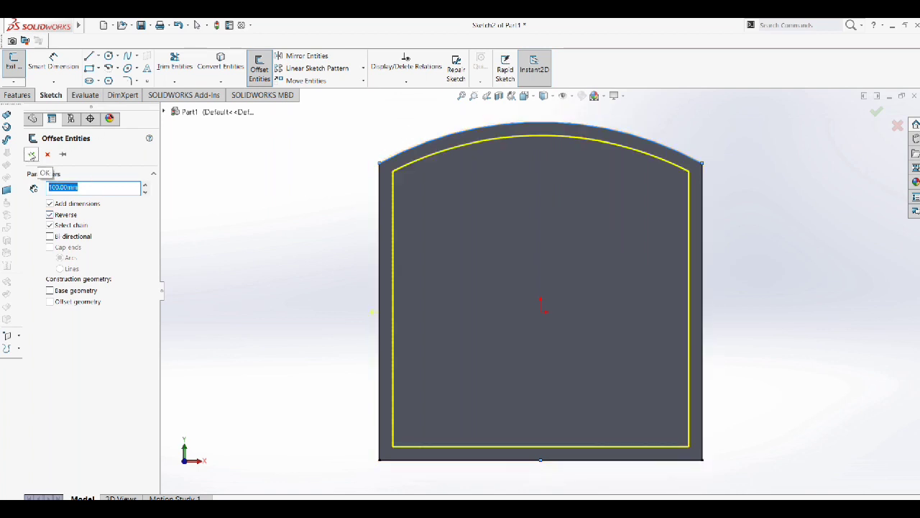
{"action": "left_click", "coordinate": [31, 155]}
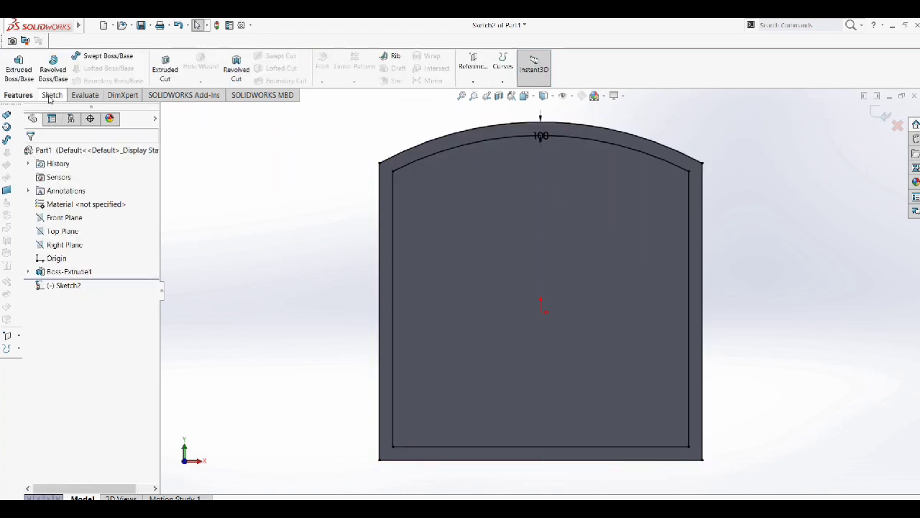
{"action": "left_click", "coordinate": [175, 65]}
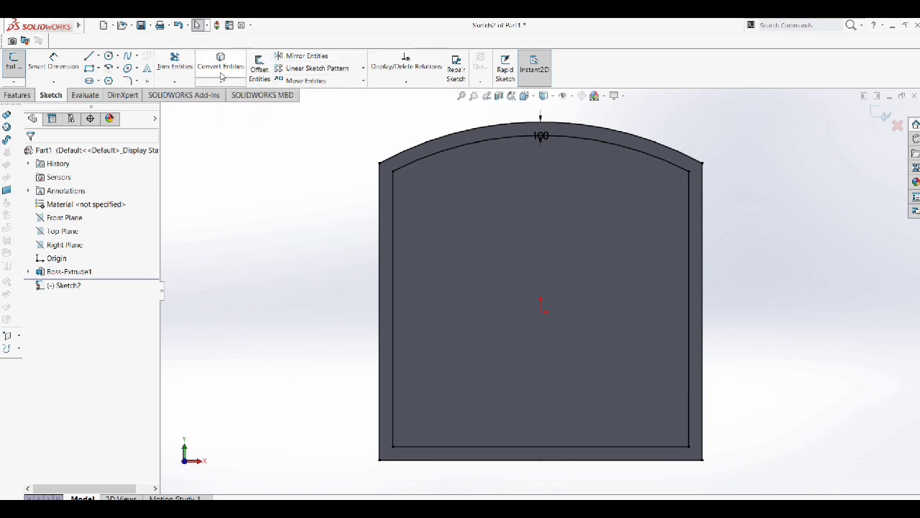
{"action": "left_click_drag", "start_coordinate": [359, 267], "coordinate": [456, 474]}
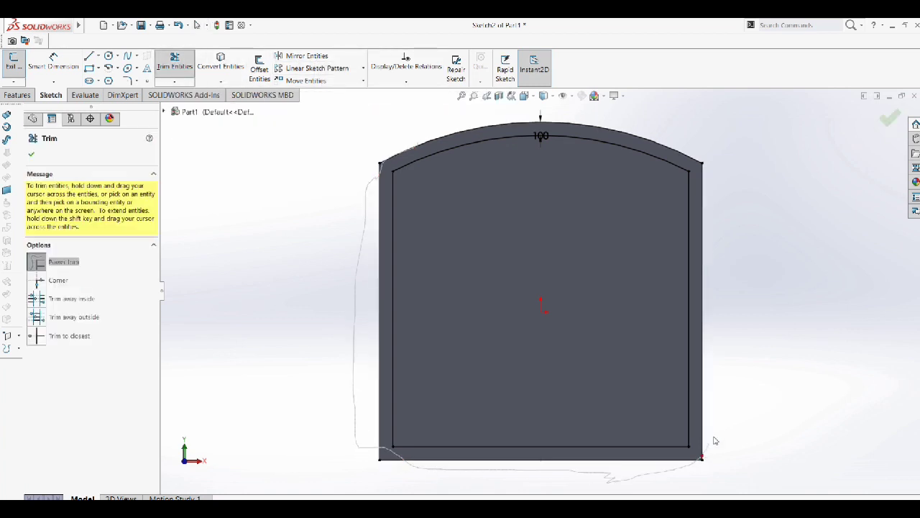
{"action": "key", "text": "Escape"}
Step: Cut the offset profile 1500 mm deep into the block
{"action": "left_click", "coordinate": [17, 95]}
{"action": "left_click", "coordinate": [165, 68]}
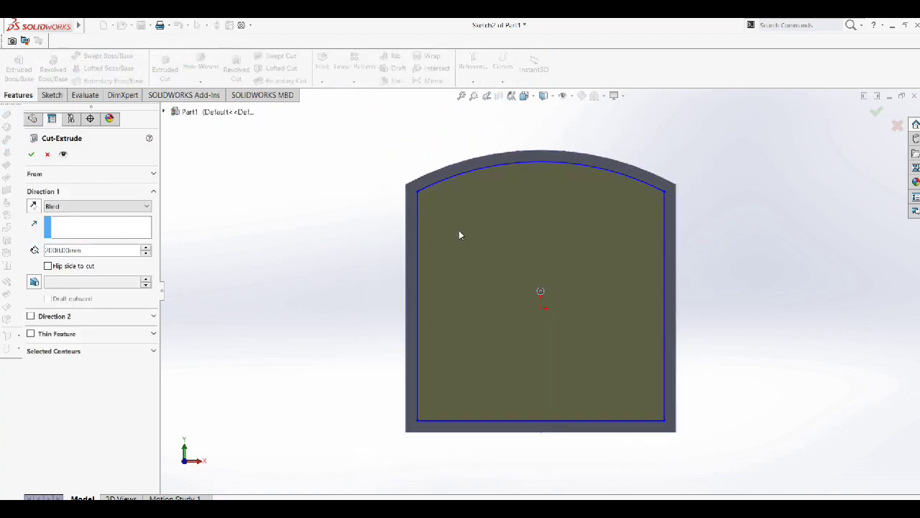
{"action": "double_click", "coordinate": [55, 251]}
{"action": "type", "text": "1500"}
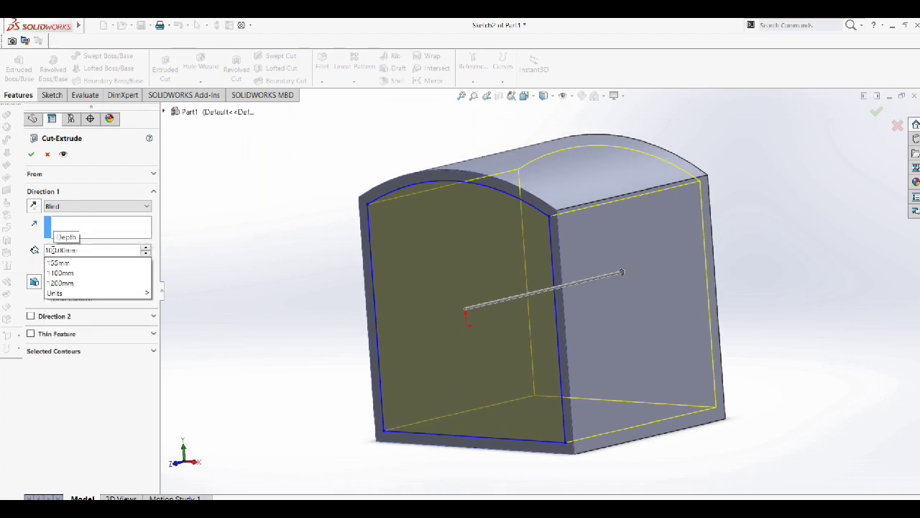
{"action": "key", "text": "Return"}
{"action": "key", "text": "Return"}
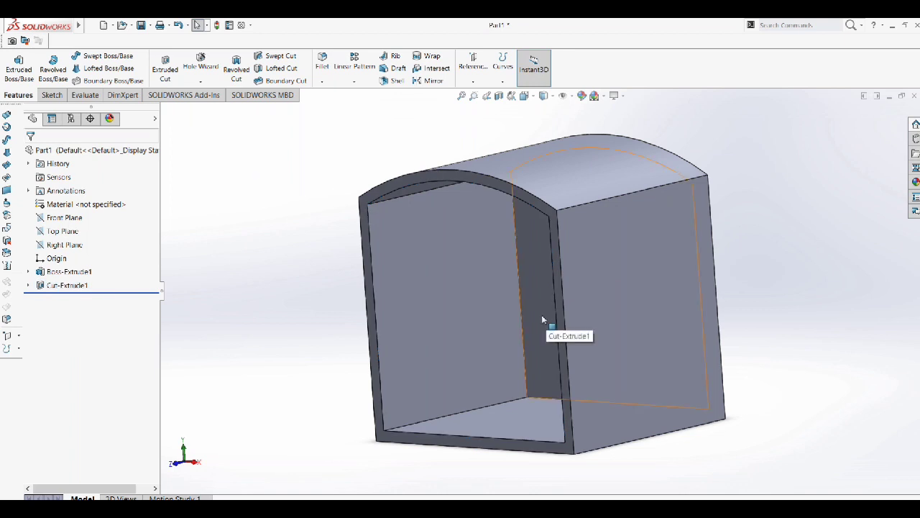
Step: Sketch on the side face a sloping line, downward tangent arc and vertical line to the bottom
{"action": "left_click", "coordinate": [603, 290]}
{"action": "left_click", "coordinate": [665, 256]}
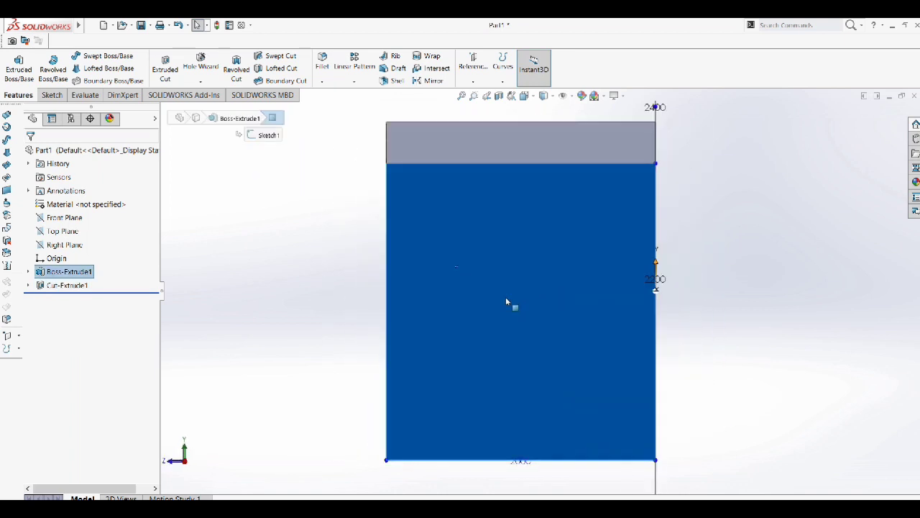
{"action": "right_click", "coordinate": [507, 234]}
{"action": "left_click", "coordinate": [525, 248]}
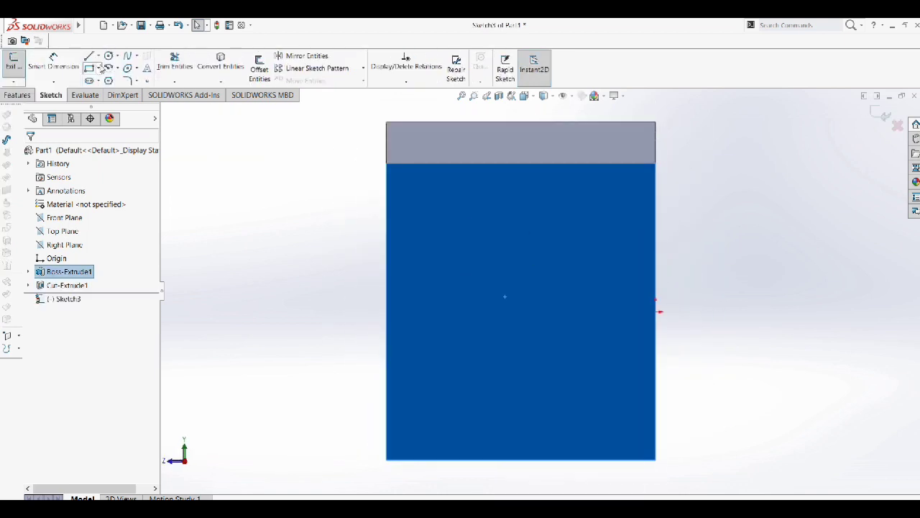
{"action": "left_click", "coordinate": [89, 57]}
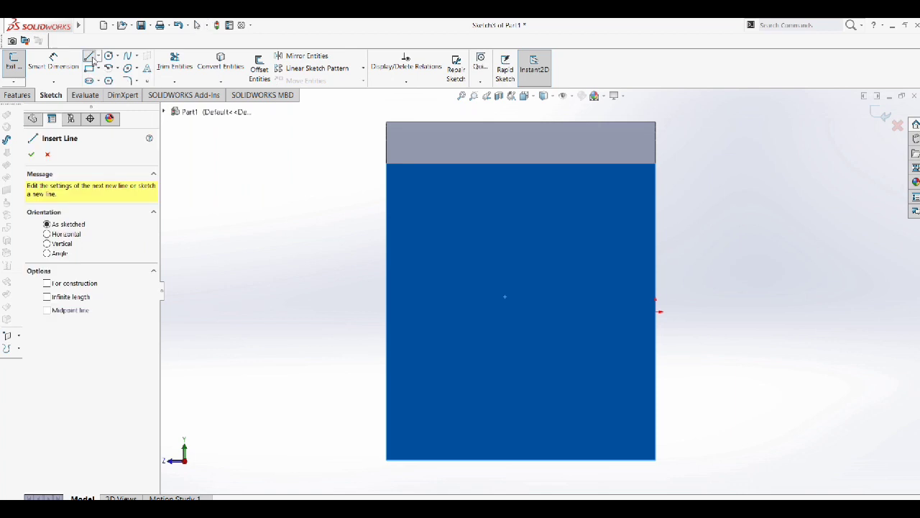
{"action": "left_click", "coordinate": [387, 197]}
{"action": "left_click", "coordinate": [448, 214]}
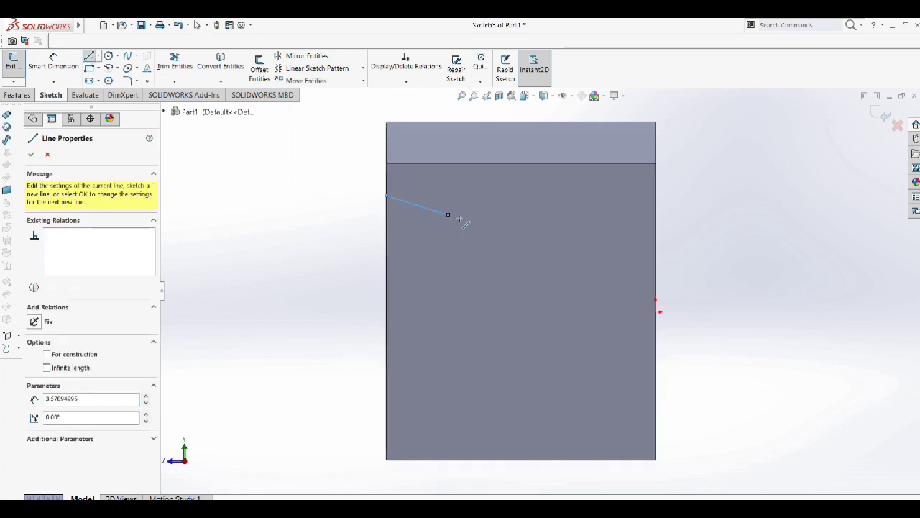
{"action": "left_click", "coordinate": [473, 251]}
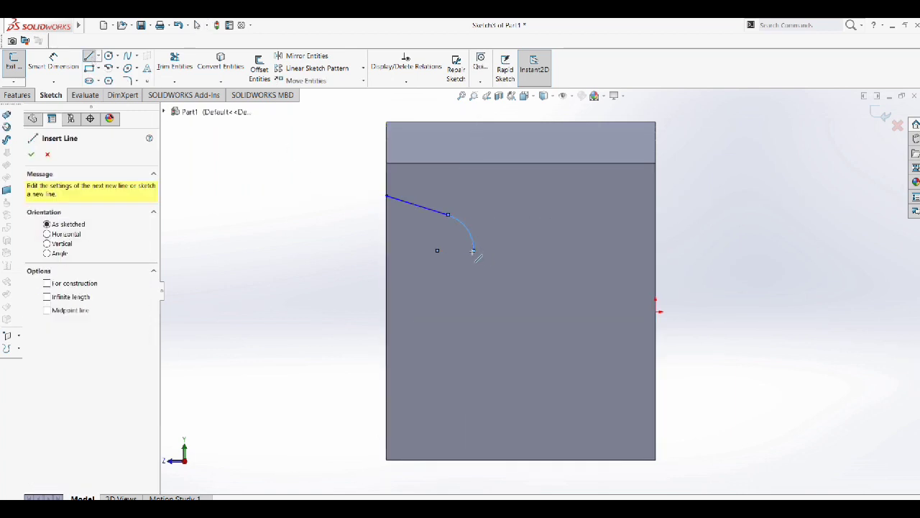
{"action": "left_click", "coordinate": [473, 458]}
{"action": "left_click", "coordinate": [31, 155]}
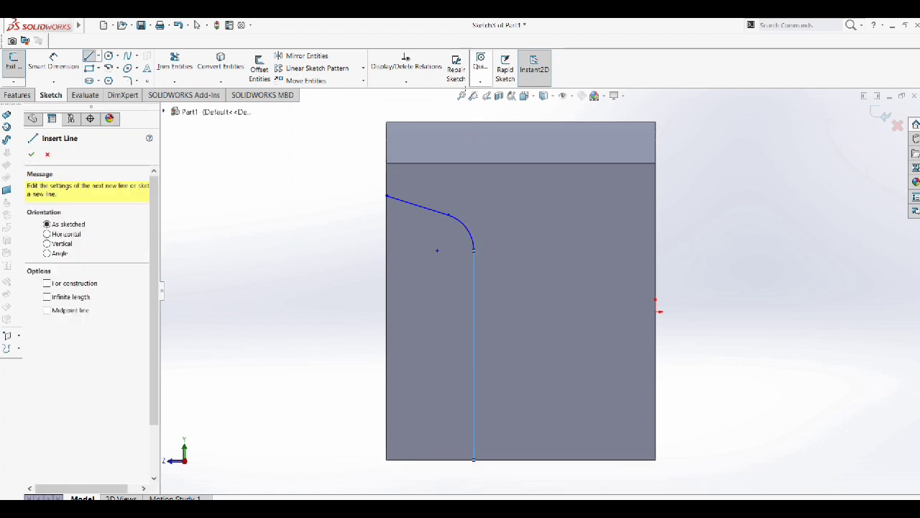
Step: Draw the arch-topped window outline with straight sides and a bottom line
{"action": "left_click", "coordinate": [505, 219]}
{"action": "left_click", "coordinate": [506, 274]}
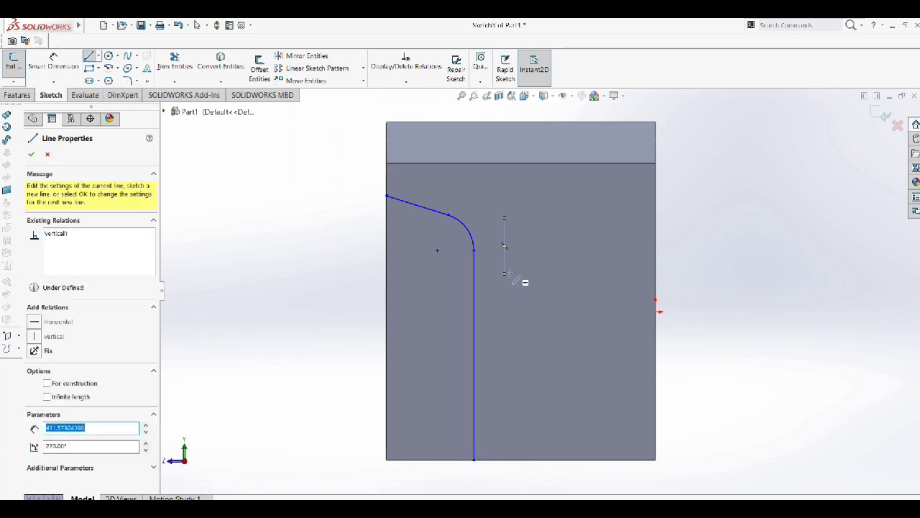
{"action": "left_click", "coordinate": [505, 217]}
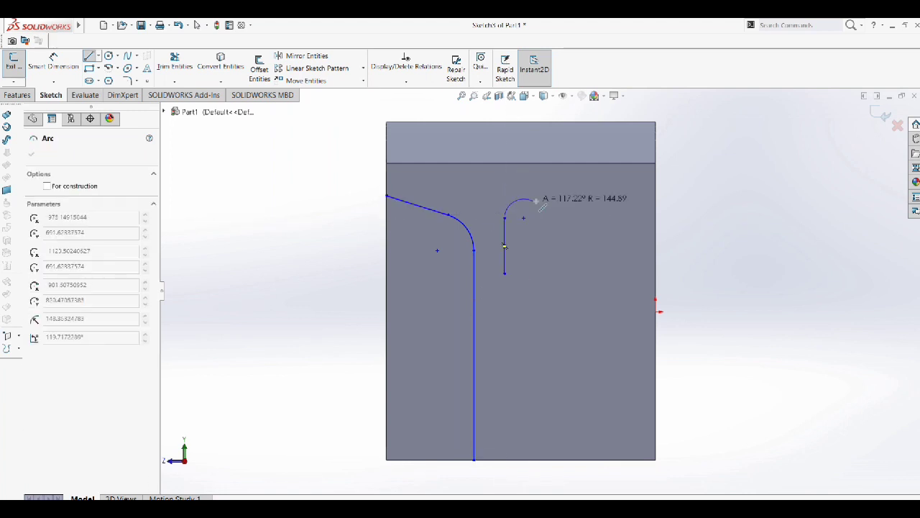
{"action": "left_click", "coordinate": [530, 195]}
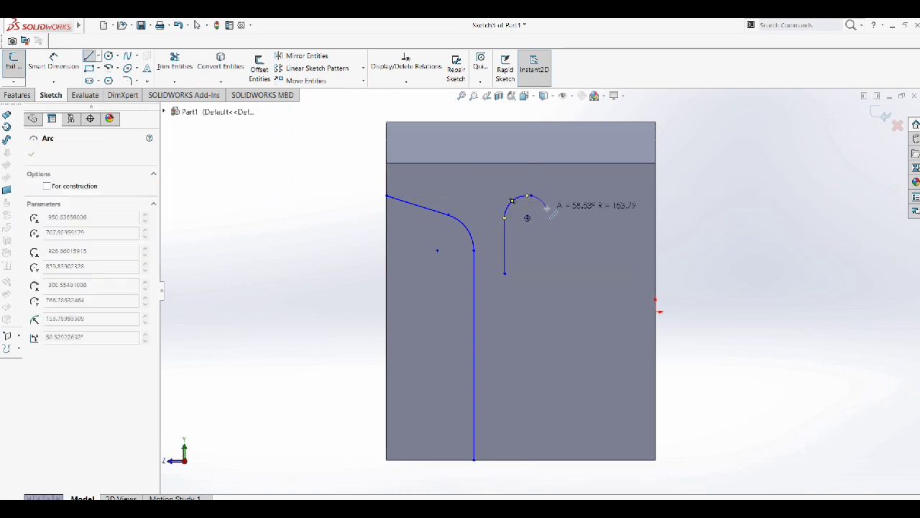
{"action": "left_click", "coordinate": [550, 207]}
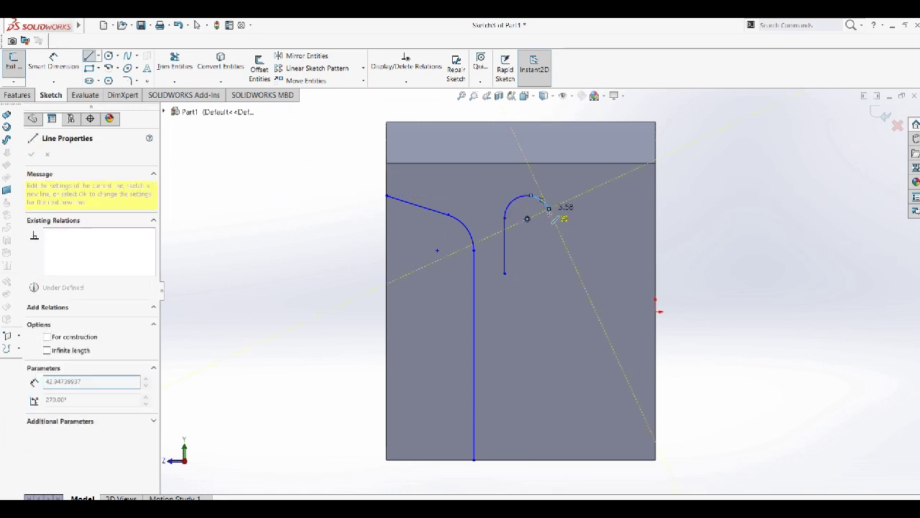
{"action": "left_click", "coordinate": [549, 273]}
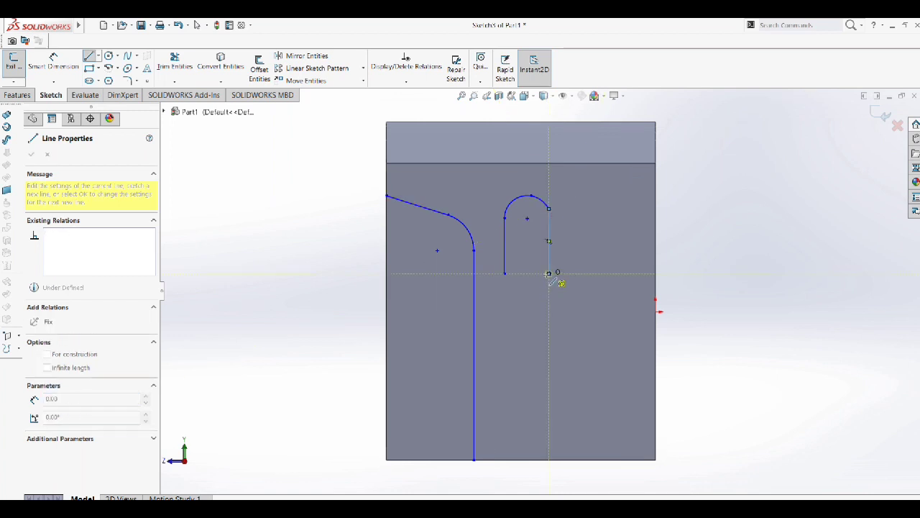
{"action": "left_click", "coordinate": [504, 273]}
{"action": "key", "text": "Escape"}
{"action": "key", "text": "Escape"}
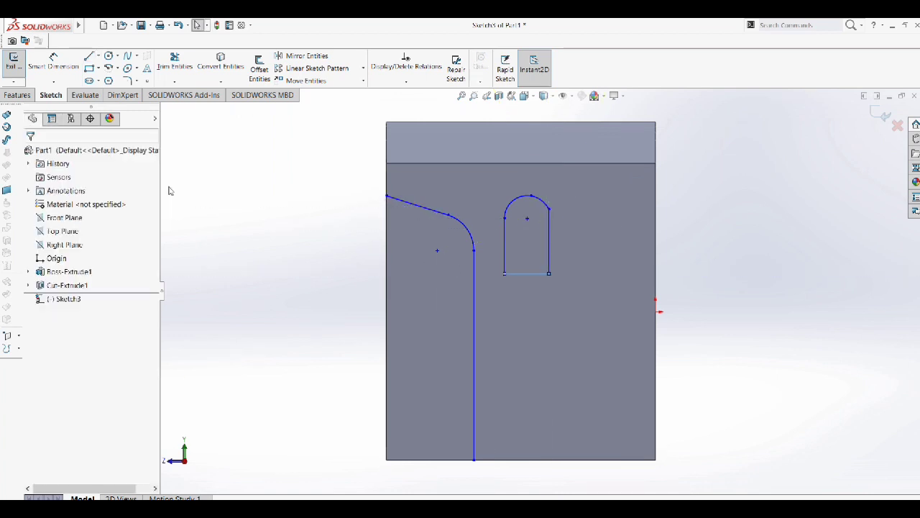
Step: Lower the window's bottom edge and shift its left side slightly outward
{"action": "left_click_drag", "start_coordinate": [539, 273], "coordinate": [540, 291]}
{"action": "left_click", "coordinate": [550, 243]}
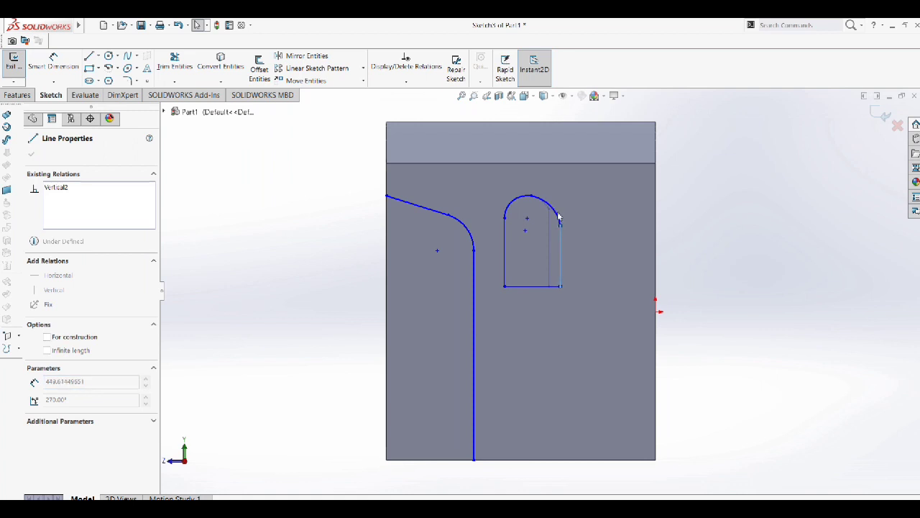
{"action": "left_click_drag", "start_coordinate": [498, 240], "coordinate": [501, 242]}
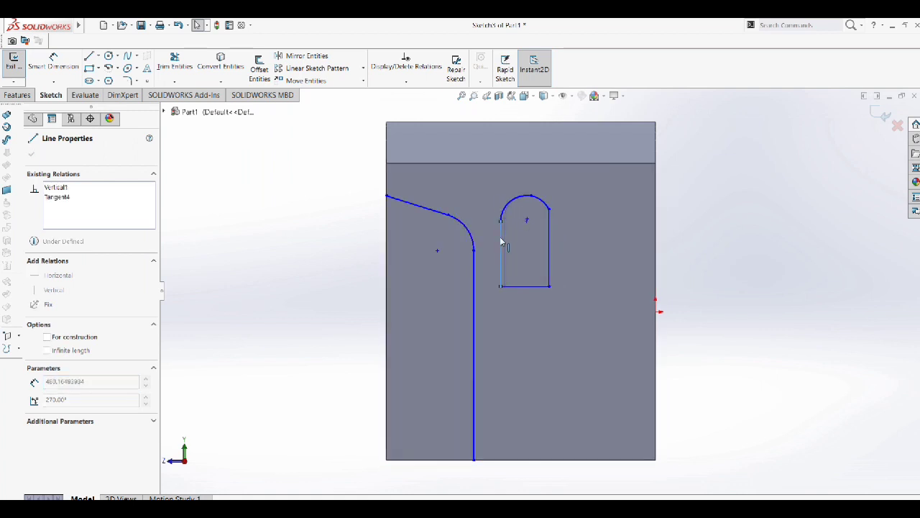
{"action": "left_click", "coordinate": [270, 197]}
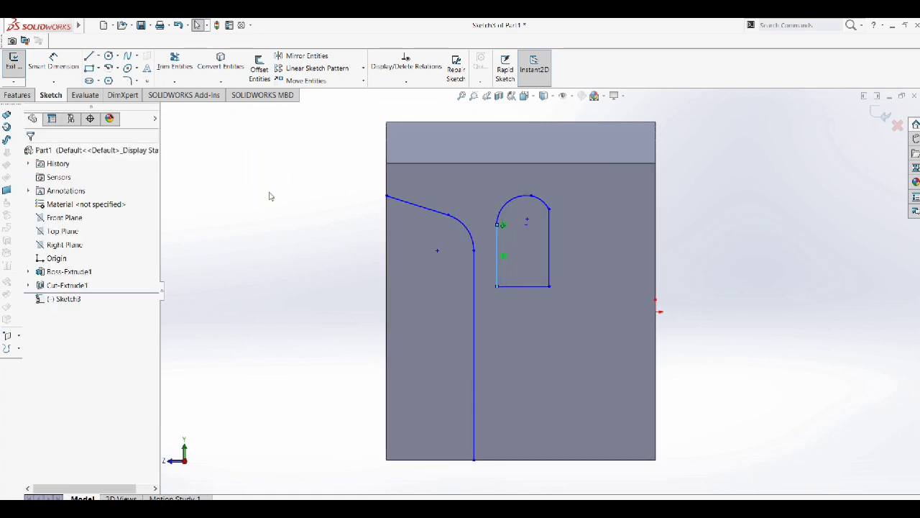
Step: Close the side profile with lines down the cab's left edge and along the bottom
{"action": "key", "text": "l"}
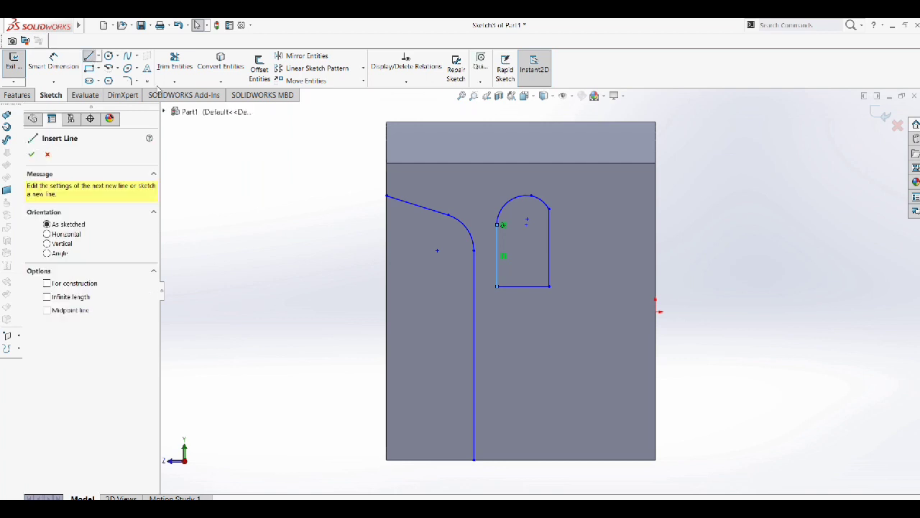
{"action": "left_click", "coordinate": [387, 195]}
{"action": "left_click", "coordinate": [387, 460]}
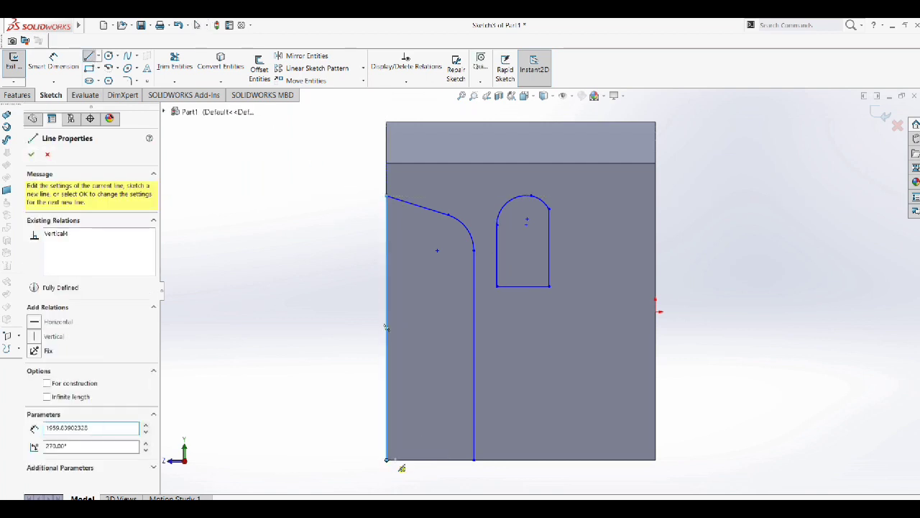
{"action": "double_click", "coordinate": [474, 460]}
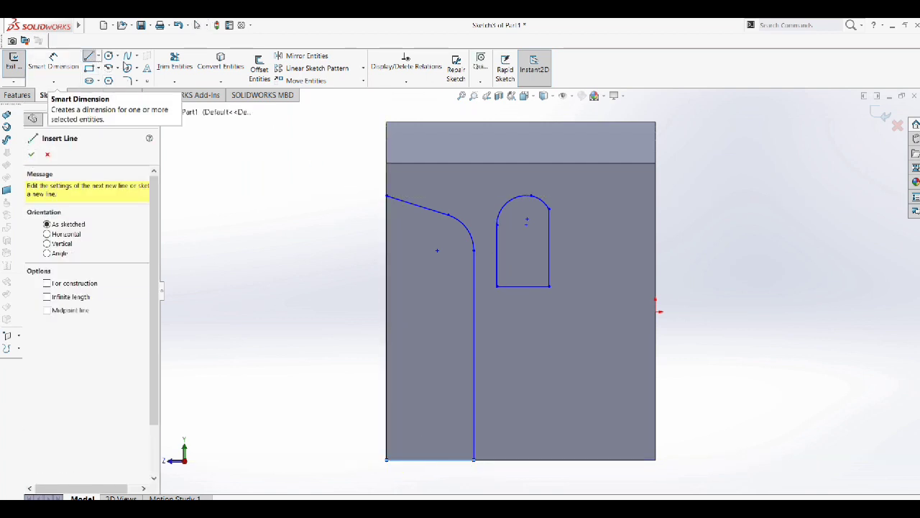
Step: Round the window's bottom corners with 50 mm sketch fillets and delete stray lines
{"action": "left_click", "coordinate": [128, 80]}
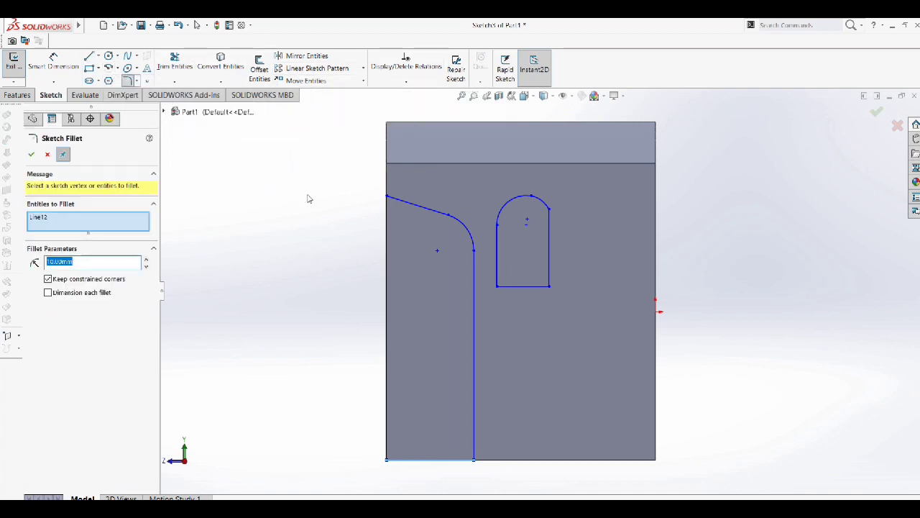
{"action": "left_click", "coordinate": [476, 295]}
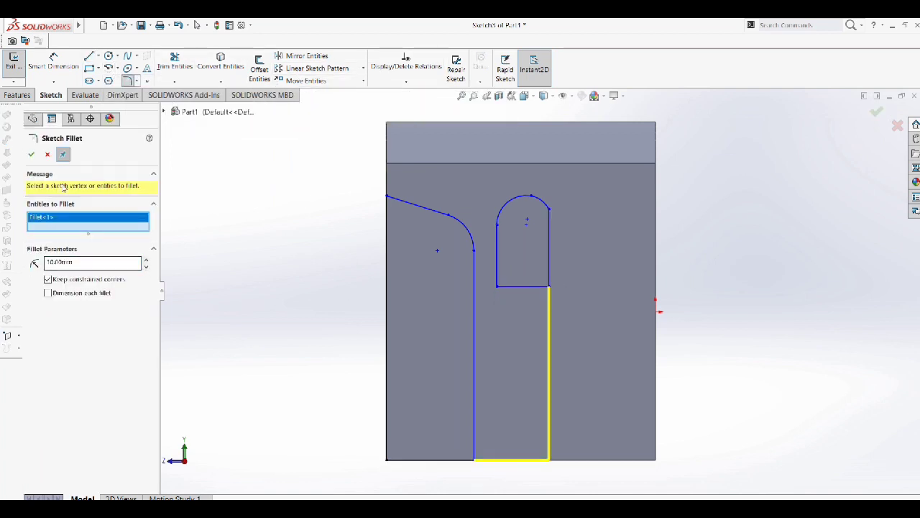
{"action": "key", "text": "Delete"}
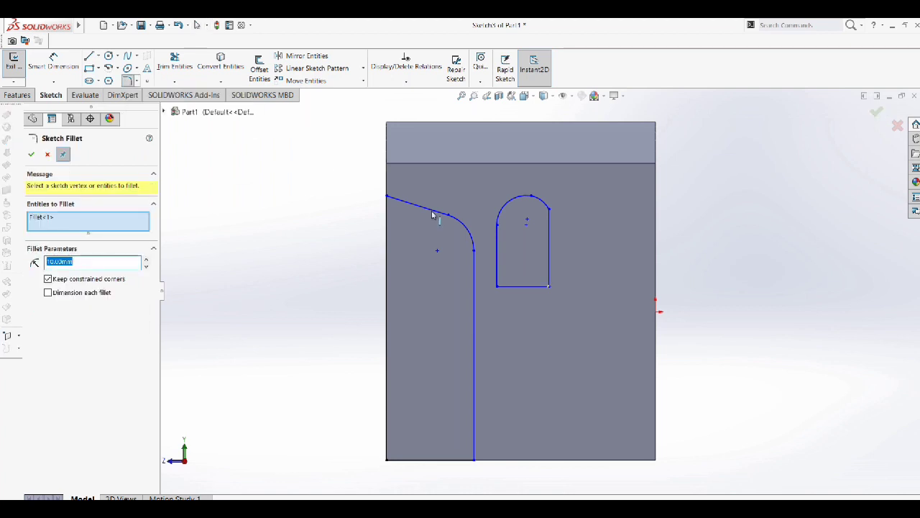
{"action": "left_click", "coordinate": [498, 287]}
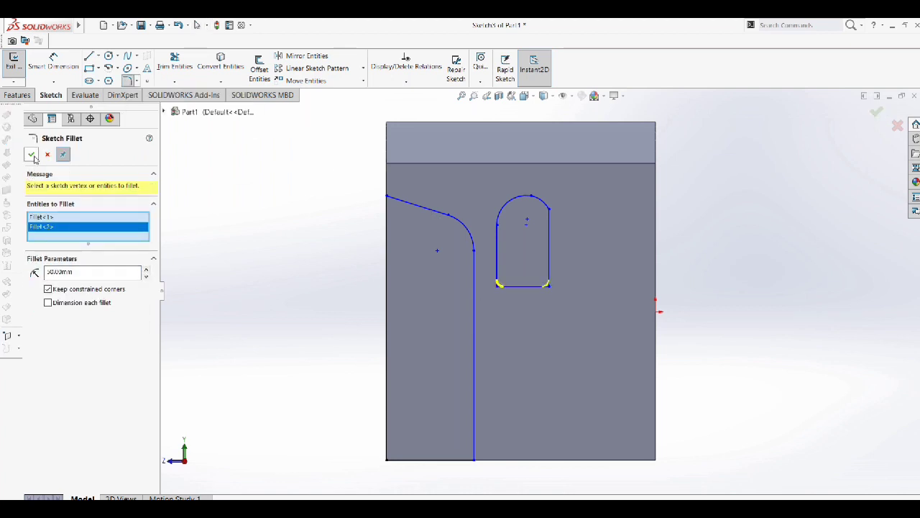
{"action": "left_click", "coordinate": [31, 154]}
{"action": "left_click", "coordinate": [17, 95]}
Step: Cut the window and side profile through the cab with a 2600 mm extruded cut
{"action": "left_click", "coordinate": [165, 66]}
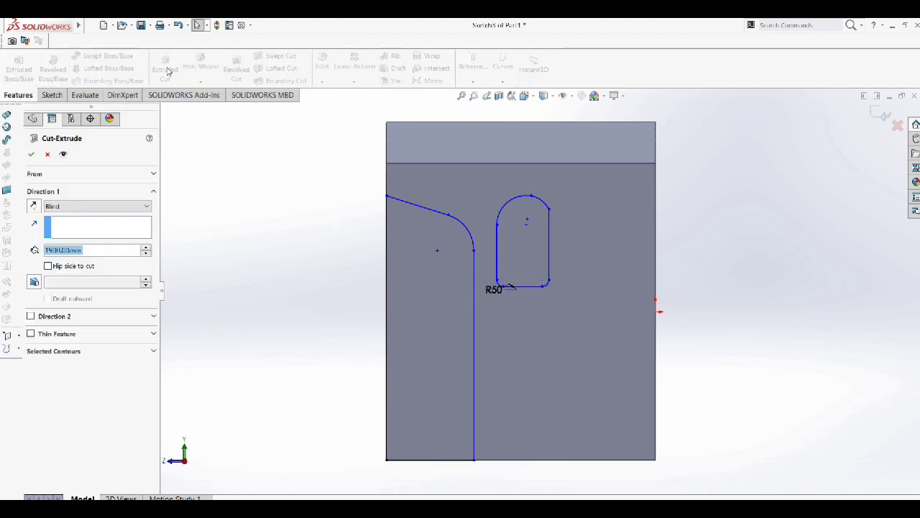
{"action": "left_click", "coordinate": [53, 250]}
{"action": "key", "text": "BackSpace"}
{"action": "key", "text": "BackSpace"}
{"action": "type", "text": "26"}
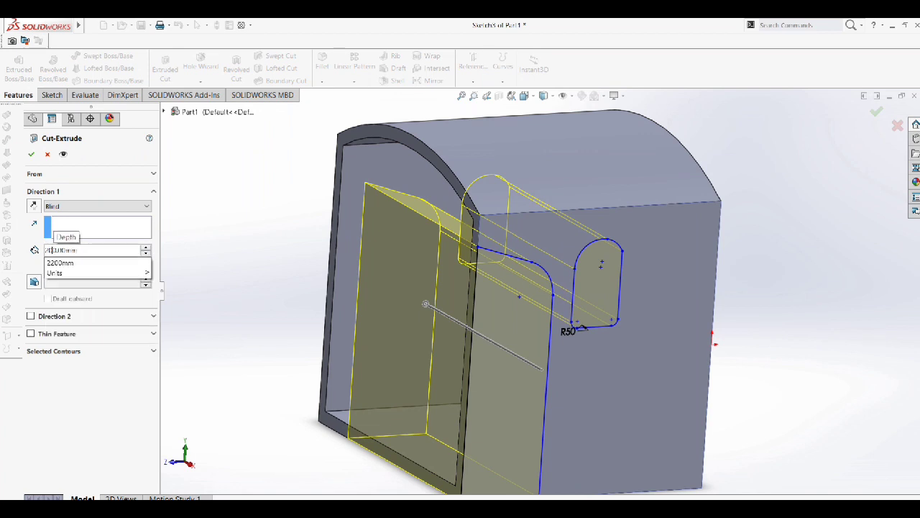
{"action": "key", "text": "Return"}
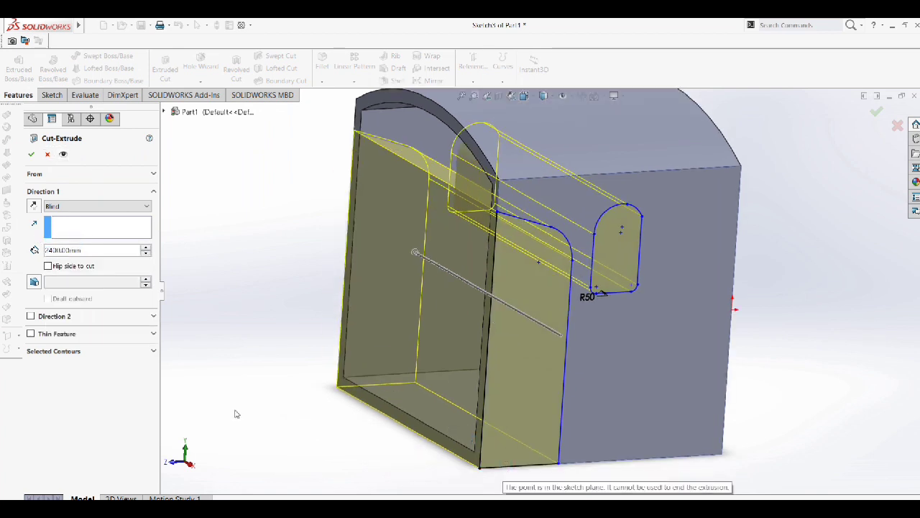
{"action": "left_click", "coordinate": [31, 154]}
Step: Edit Sketch3 and delete the Horizontal5 relation from its bottom line
{"action": "left_click", "coordinate": [28, 298]}
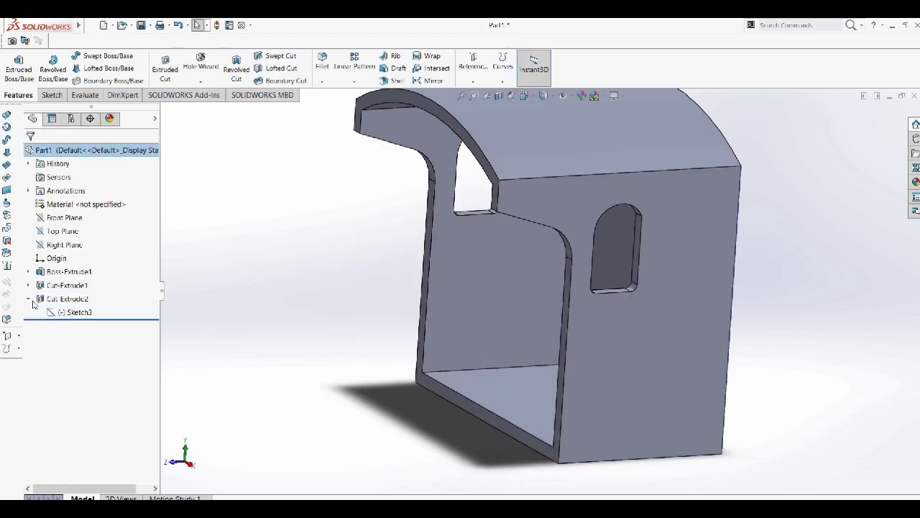
{"action": "left_click", "coordinate": [72, 312]}
{"action": "left_click", "coordinate": [69, 295]}
{"action": "left_click", "coordinate": [533, 460]}
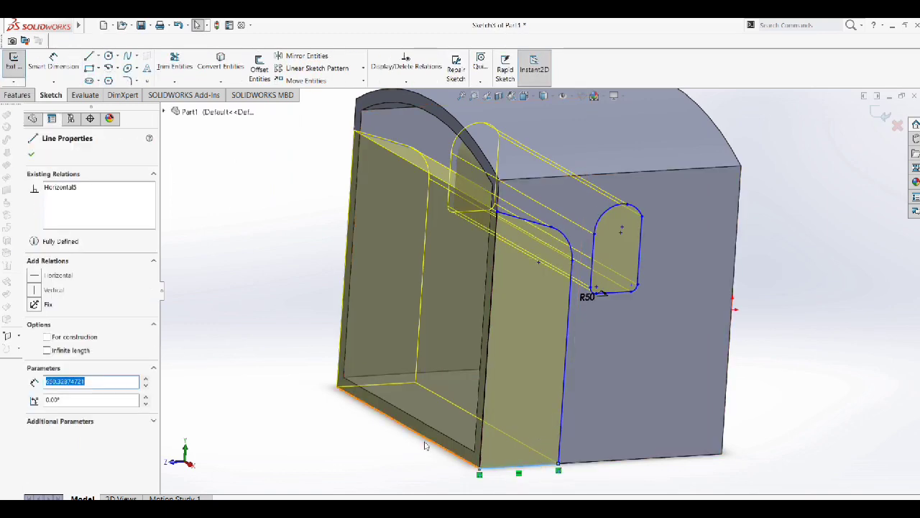
{"action": "scroll", "coordinate": [533, 450], "scroll_direction": "down", "scroll_amount": 3}
{"action": "right_click", "coordinate": [533, 450]}
{"action": "right_click", "coordinate": [81, 188]}
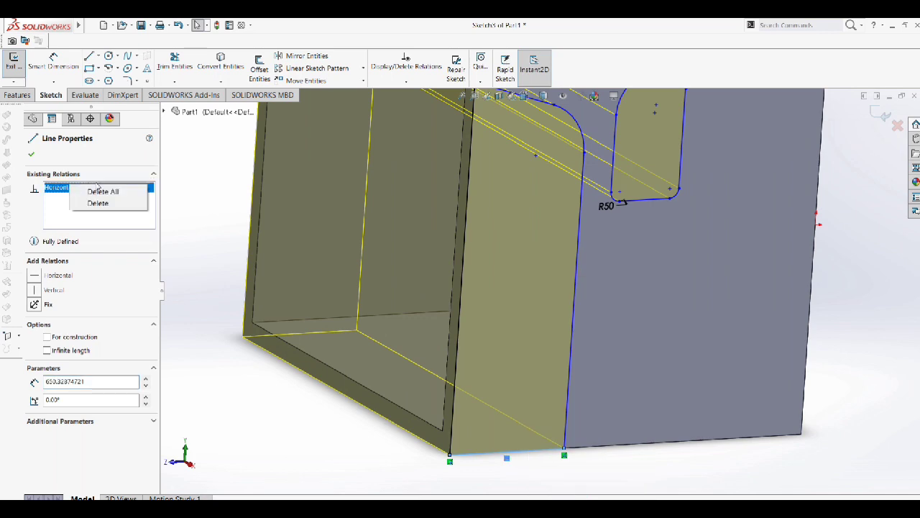
{"action": "left_click", "coordinate": [97, 196]}
{"action": "key", "text": "Escape"}
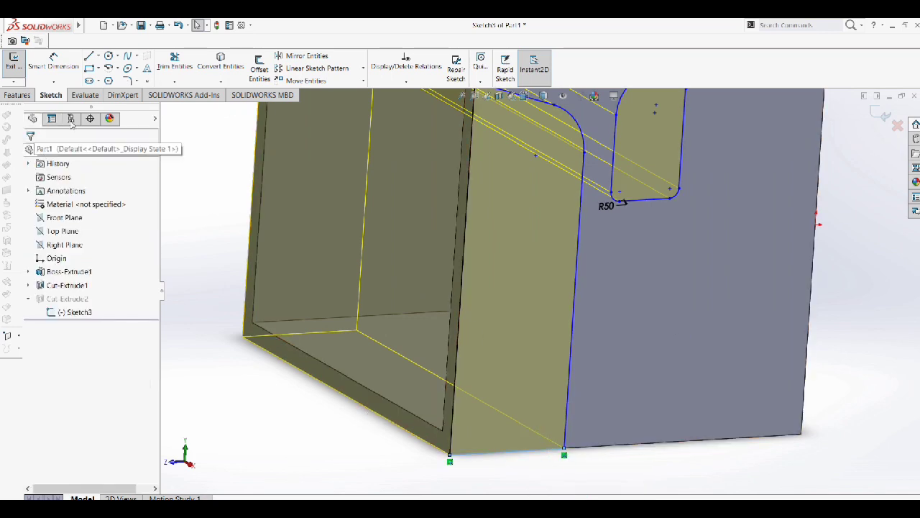
Step: Select the cab's front face and view it straight on
{"action": "left_click", "coordinate": [880, 111]}
{"action": "left_click", "coordinate": [603, 192]}
{"action": "key", "text": "ctrl+8"}
Step: Start a sketch on the cab front face, convert its outline and trim away the unneeded segments
{"action": "right_click", "coordinate": [588, 172]}
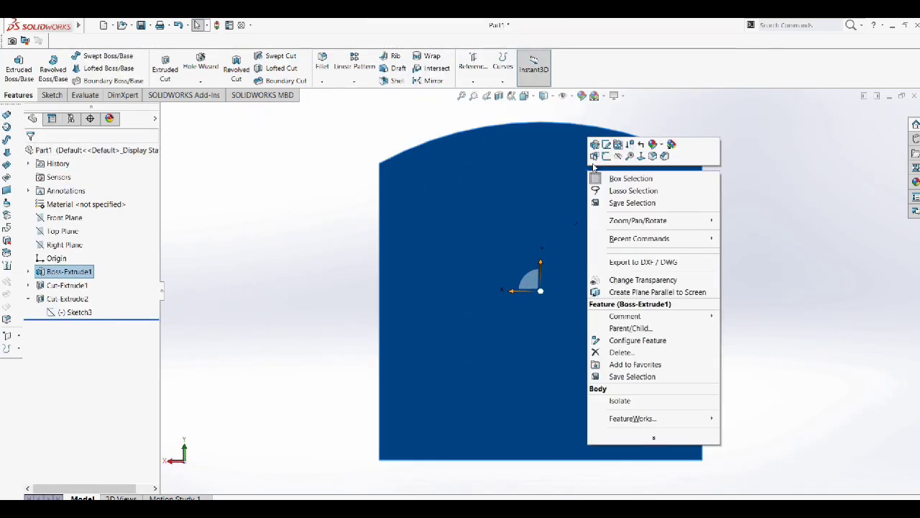
{"action": "left_click", "coordinate": [606, 156]}
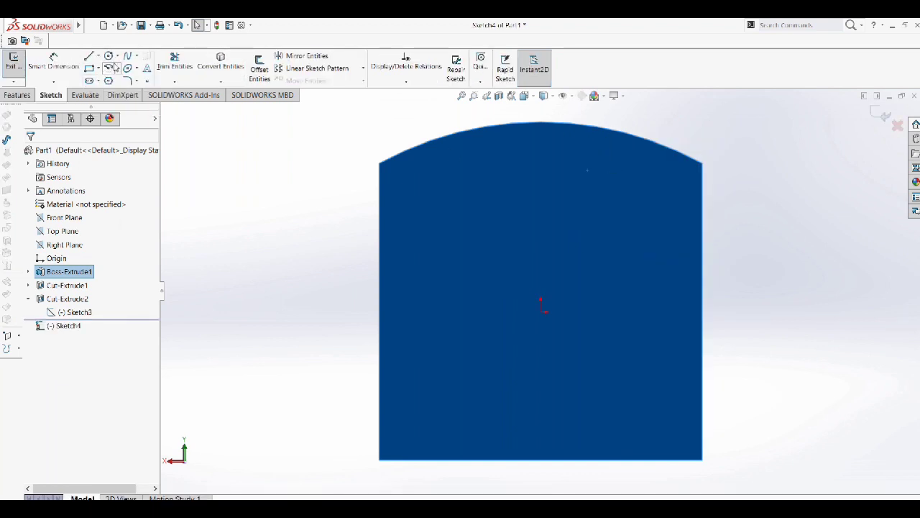
{"action": "left_click", "coordinate": [220, 65]}
{"action": "left_click", "coordinate": [175, 63]}
{"action": "left_click_drag", "start_coordinate": [356, 233], "coordinate": [724, 305]}
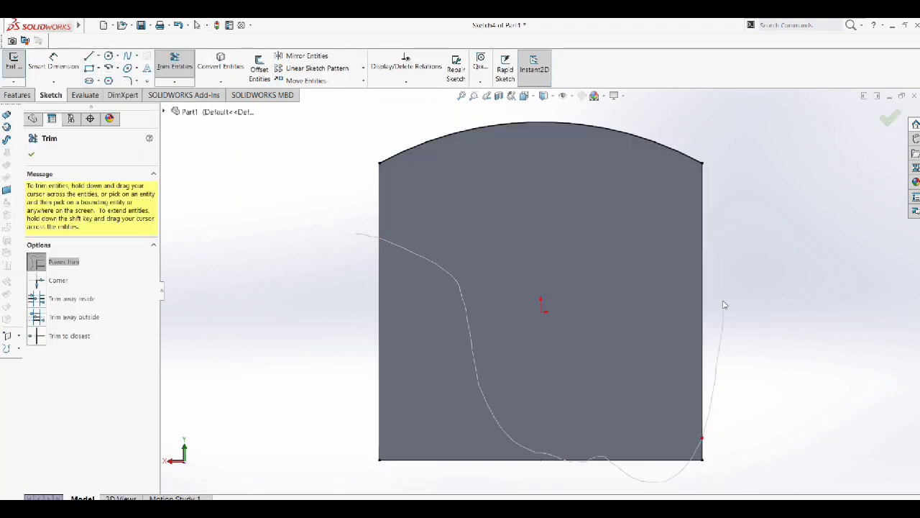
{"action": "left_click", "coordinate": [31, 154]}
Step: Offset the top arc to form the roof strip's second curved edge
{"action": "left_click", "coordinate": [260, 68]}
{"action": "left_click", "coordinate": [431, 146]}
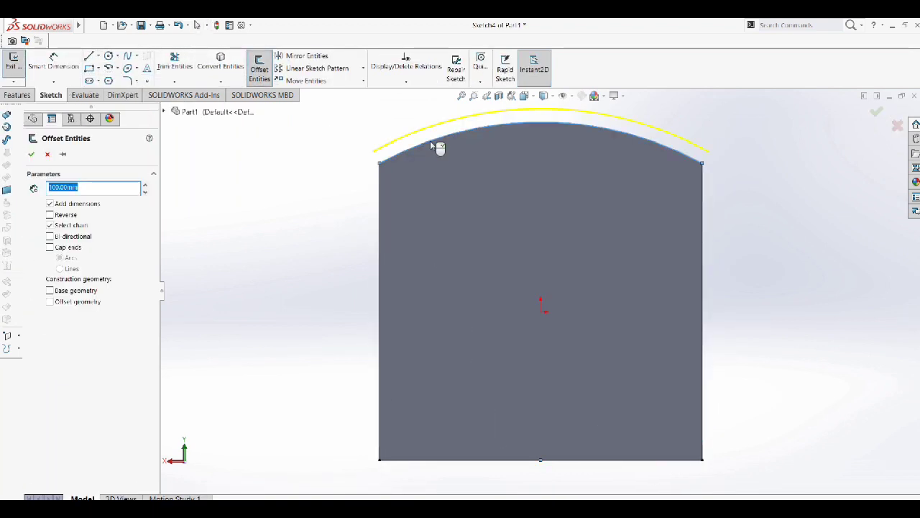
{"action": "left_click", "coordinate": [144, 192]}
{"action": "left_click", "coordinate": [144, 192]}
{"action": "left_click", "coordinate": [144, 192]}
{"action": "left_click", "coordinate": [145, 192]}
{"action": "left_click", "coordinate": [31, 154]}
Step: Draw a short end line at the arc's left end and dimension it 50 mm
{"action": "left_click", "coordinate": [89, 56]}
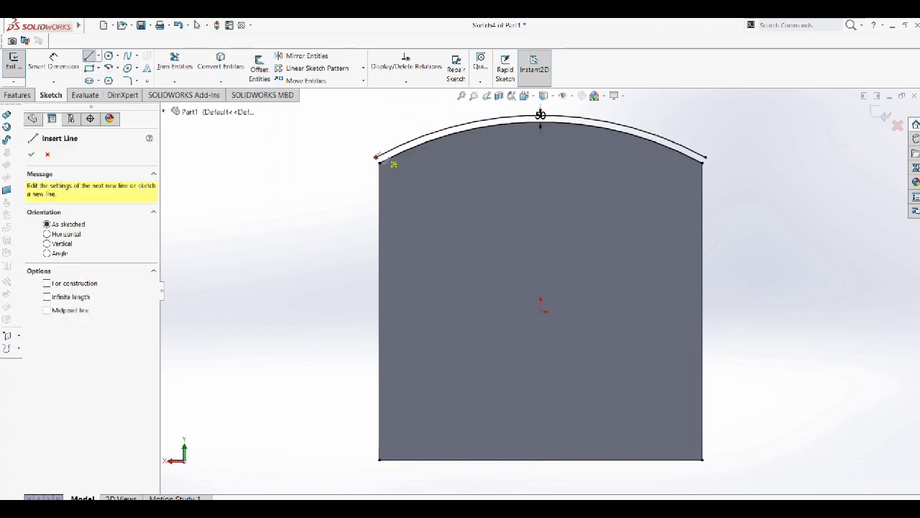
{"action": "left_click", "coordinate": [377, 159]}
{"action": "left_click", "coordinate": [361, 169]}
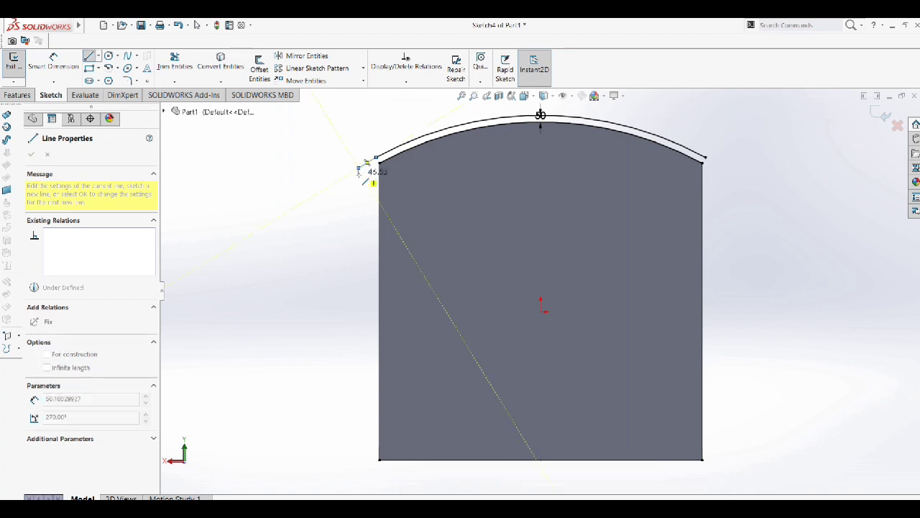
{"action": "double_click", "coordinate": [363, 172]}
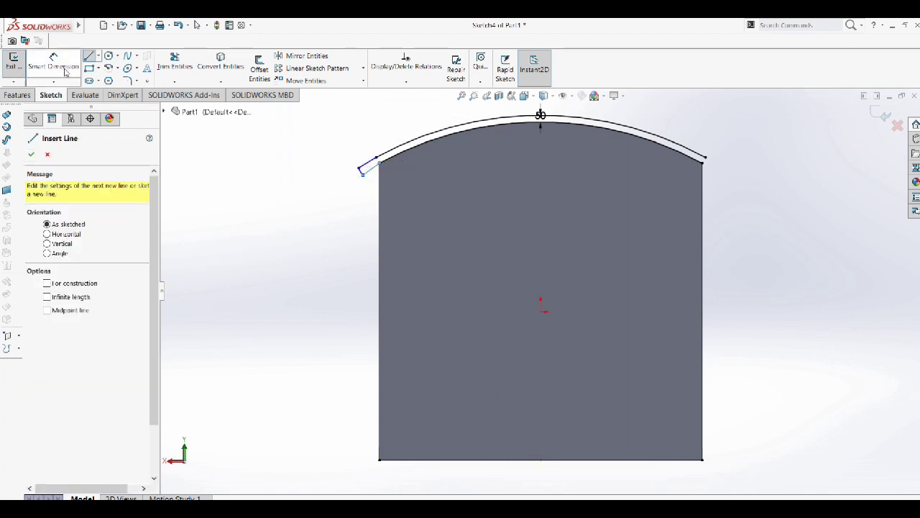
{"action": "key", "text": "d"}
{"action": "left_click", "coordinate": [368, 167]}
{"action": "left_click", "coordinate": [335, 185]}
{"action": "type", "text": "50"}
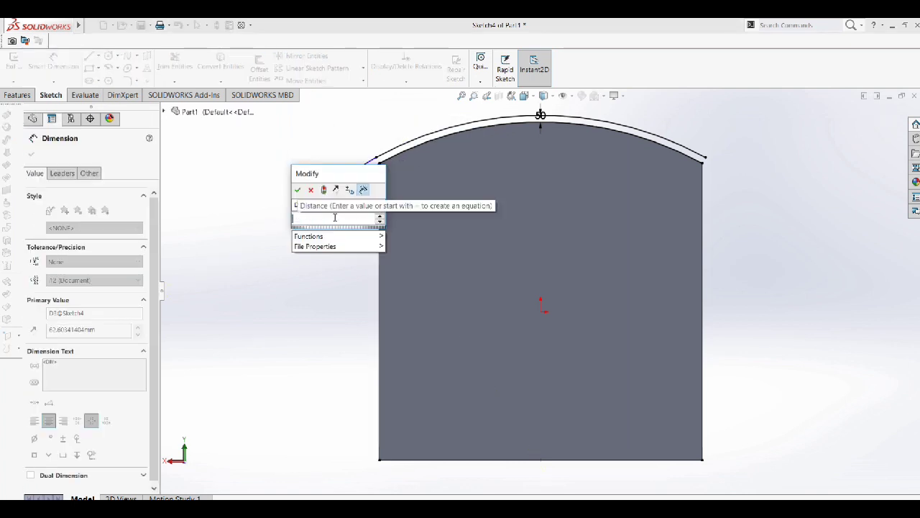
{"action": "key", "text": "Return"}
{"action": "left_click", "coordinate": [30, 156]}
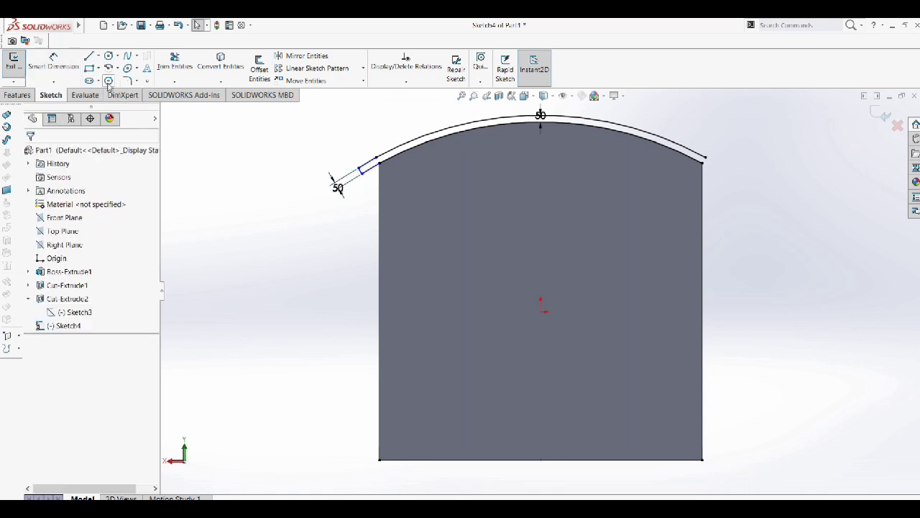
Step: Add a vertical centerline through the arc and mirror the end lines across it
{"action": "left_click", "coordinate": [89, 57]}
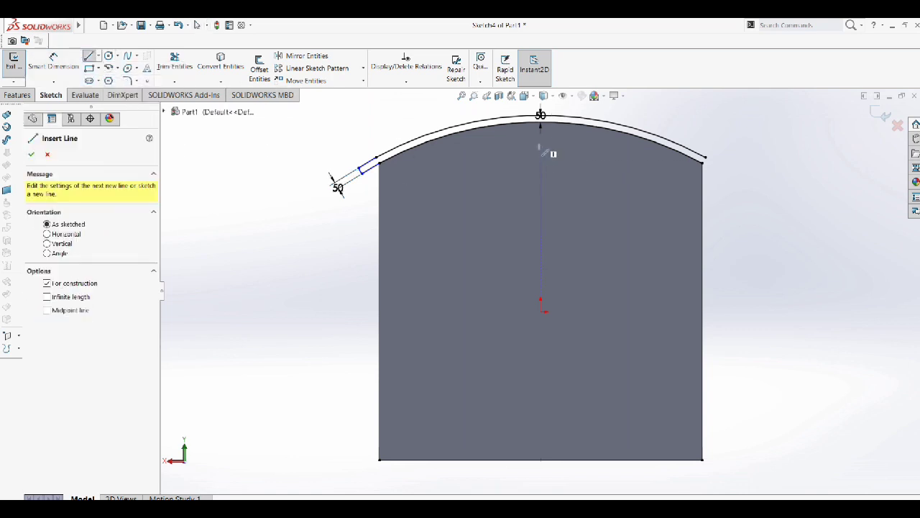
{"action": "left_click_drag", "start_coordinate": [540, 146], "coordinate": [541, 389]}
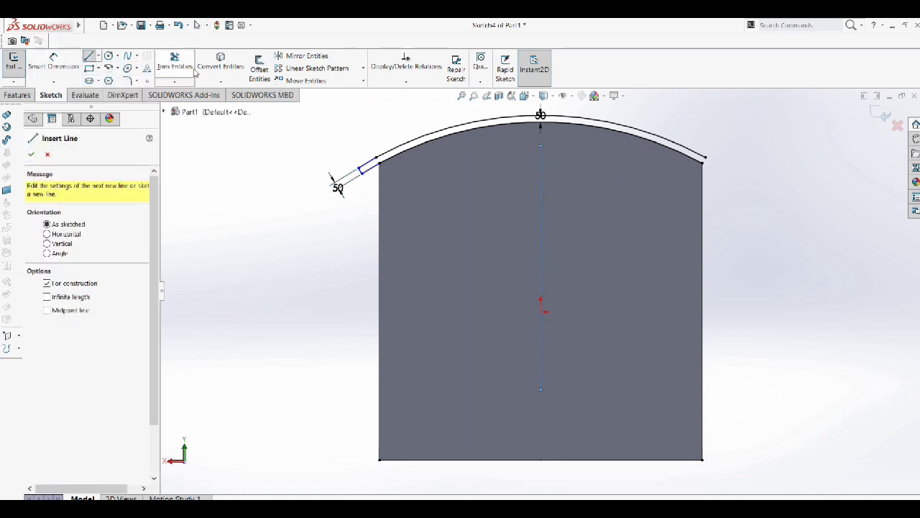
{"action": "left_click", "coordinate": [302, 56]}
{"action": "scroll", "coordinate": [484, 115], "scroll_direction": "down", "scroll_amount": 2}
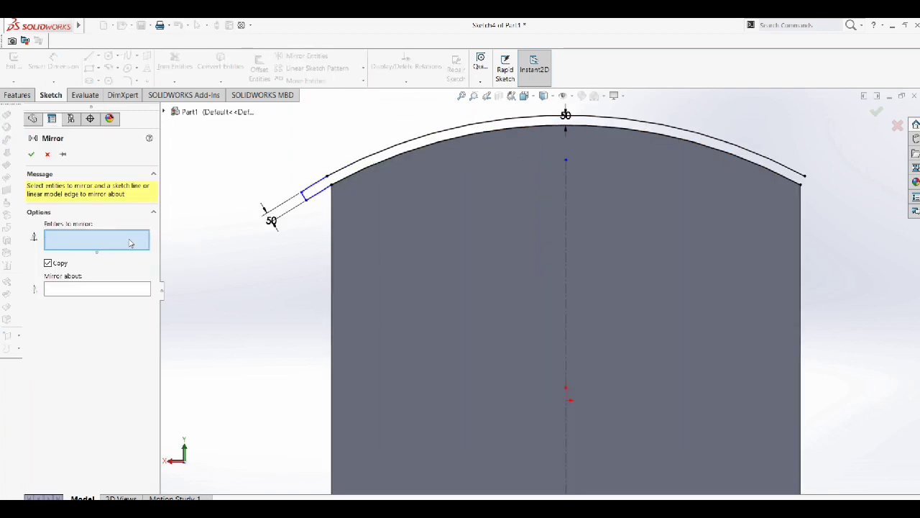
{"action": "left_click", "coordinate": [319, 192]}
{"action": "left_click", "coordinate": [320, 200]}
{"action": "right_click", "coordinate": [140, 245]}
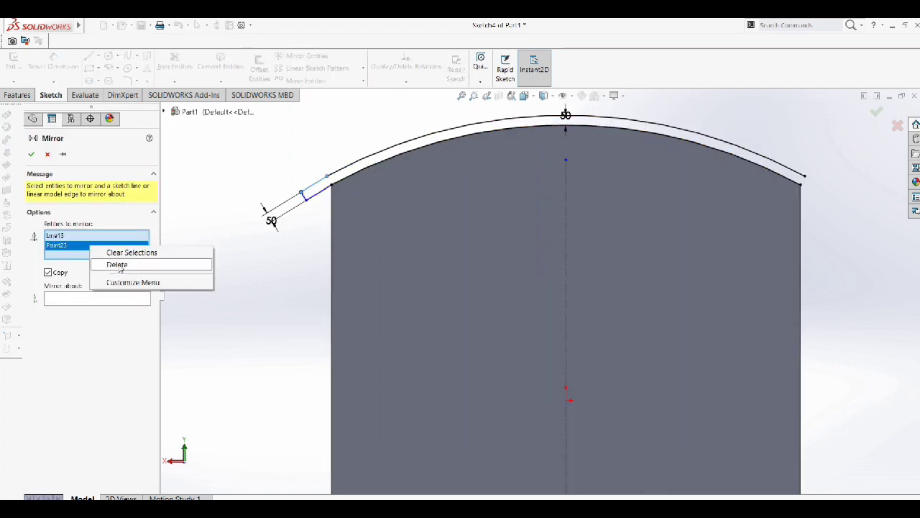
{"action": "left_click", "coordinate": [166, 264]}
{"action": "scroll", "coordinate": [328, 197], "scroll_direction": "down", "scroll_amount": 2}
{"action": "left_click", "coordinate": [383, 217]}
{"action": "scroll", "coordinate": [304, 263], "scroll_direction": "up", "scroll_amount": 3}
{"action": "left_click", "coordinate": [477, 279]}
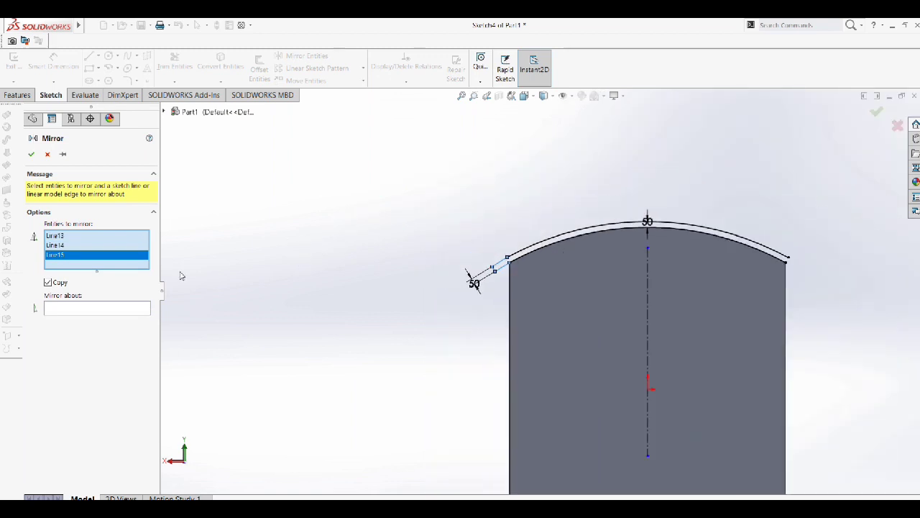
{"action": "left_click", "coordinate": [648, 264]}
{"action": "left_click", "coordinate": [30, 154]}
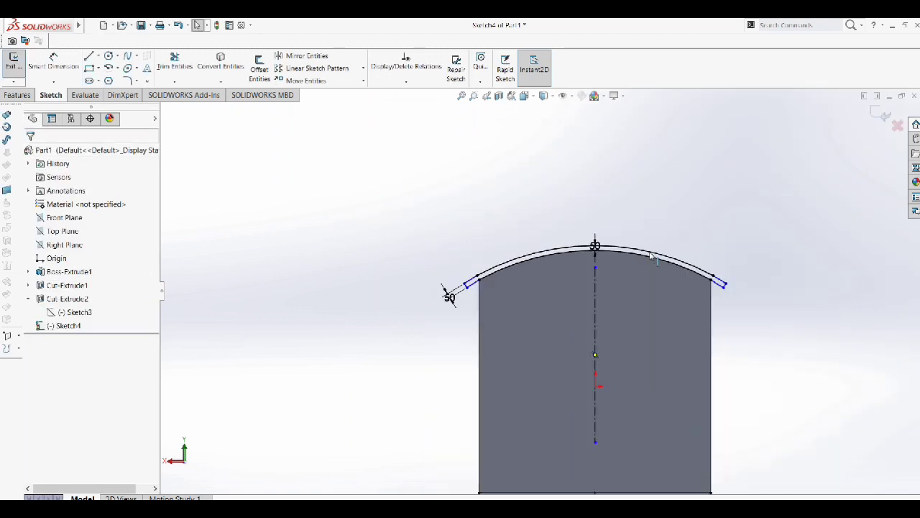
{"action": "left_click", "coordinate": [17, 95]}
{"action": "left_click", "coordinate": [18, 66]}
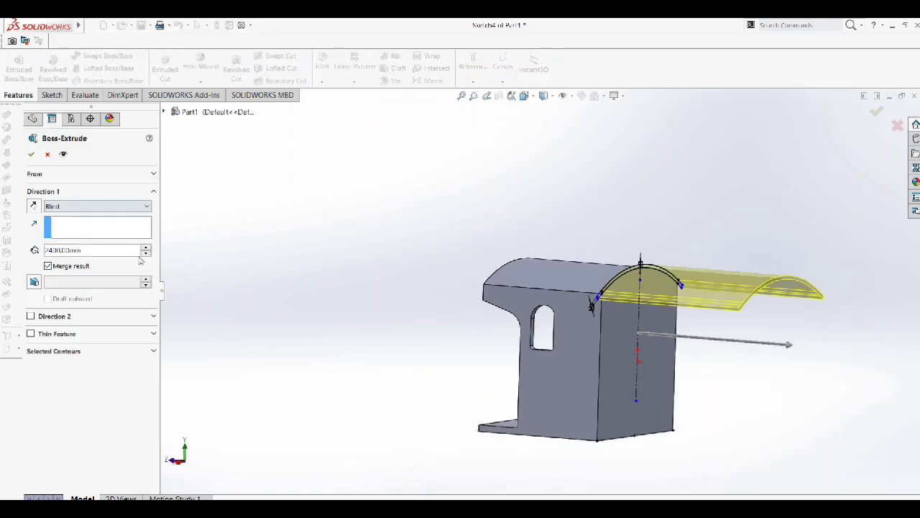
Step: Extrude the roof strip in the reversed direction to a 2000 mm depth
{"action": "left_click", "coordinate": [32, 207]}
{"action": "left_click", "coordinate": [55, 250]}
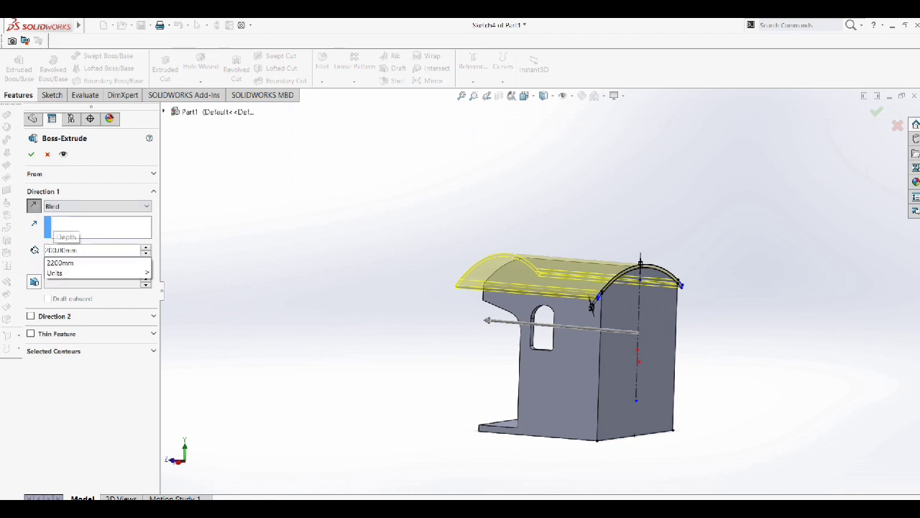
{"action": "type", "text": "2200"}
{"action": "key", "text": "Return"}
{"action": "middle_click_drag", "start_coordinate": [671, 374], "coordinate": [697, 352]}
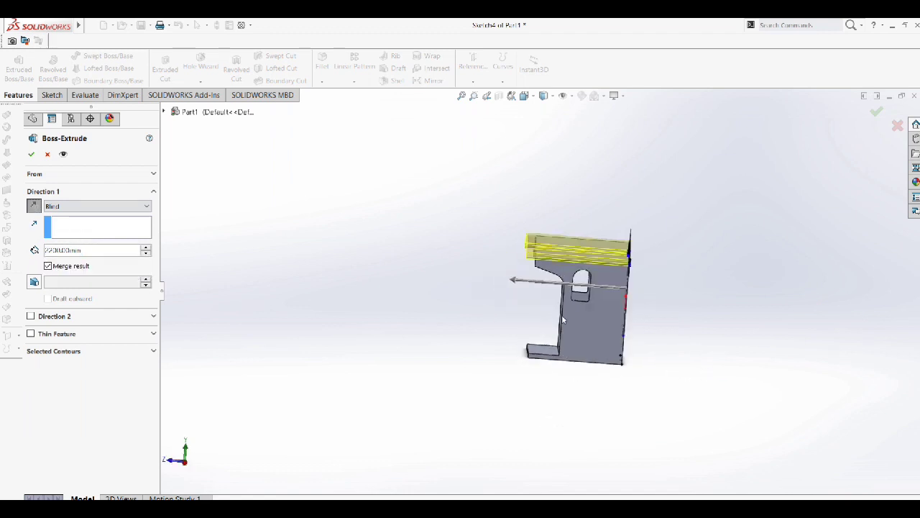
{"action": "right_click", "coordinate": [53, 252]}
{"action": "key", "text": "Escape"}
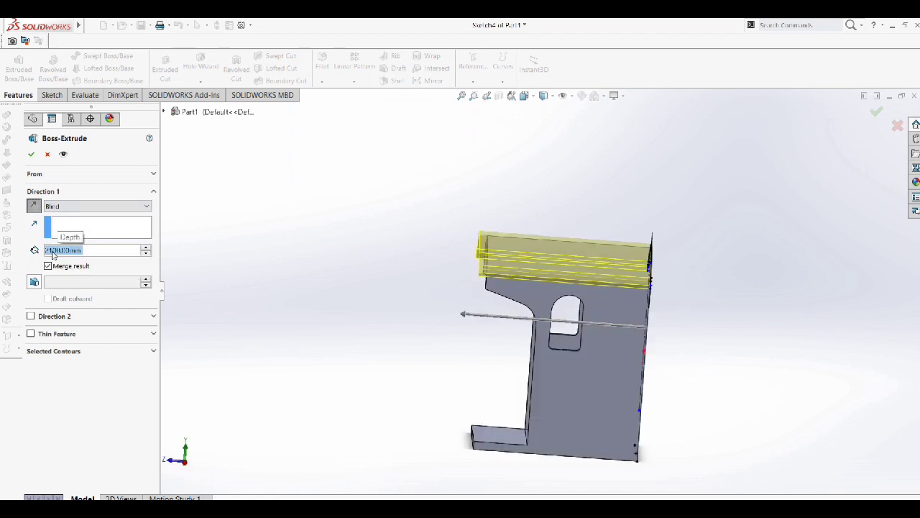
{"action": "type", "text": "2000"}
{"action": "key", "text": "Return"}
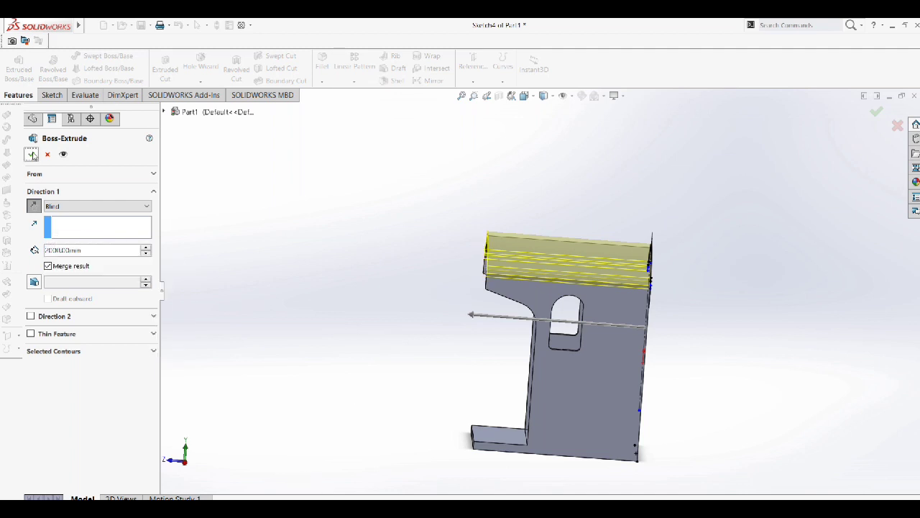
{"action": "left_click", "coordinate": [31, 155]}
Step: Select the cab's bottom floor face, view it Normal To, and start Sketch5 there
{"action": "middle_click_drag", "start_coordinate": [489, 316], "coordinate": [576, 320]}
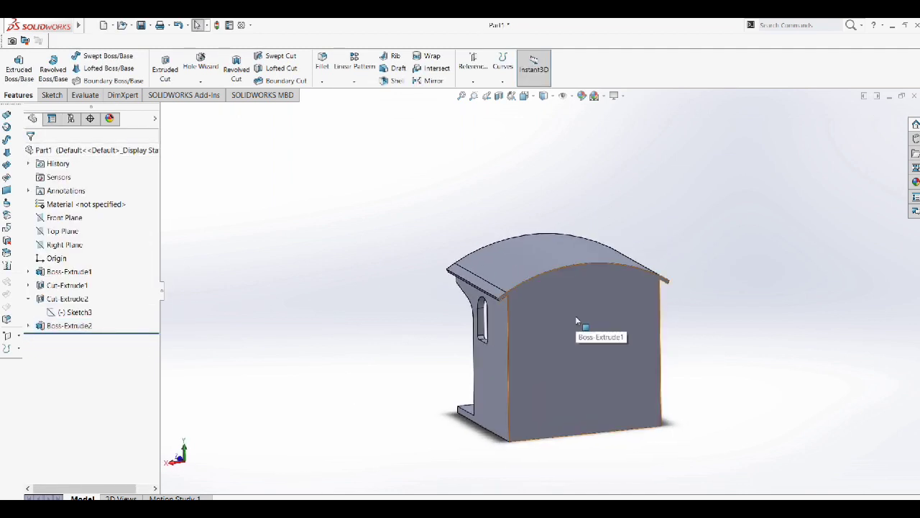
{"action": "middle_click_drag", "start_coordinate": [633, 331], "coordinate": [588, 398]}
{"action": "left_click", "coordinate": [588, 398]}
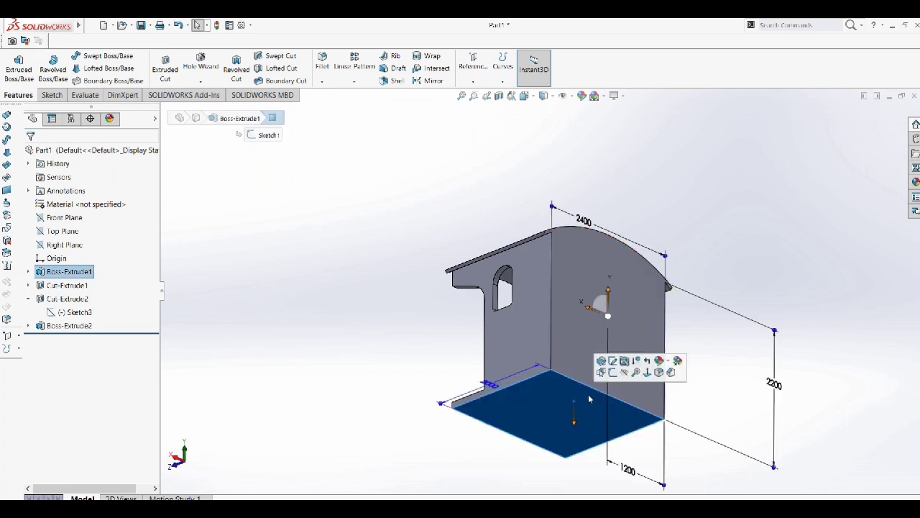
{"action": "right_click", "coordinate": [572, 257]}
{"action": "key", "text": "ctrl+8"}
{"action": "right_click", "coordinate": [568, 252]}
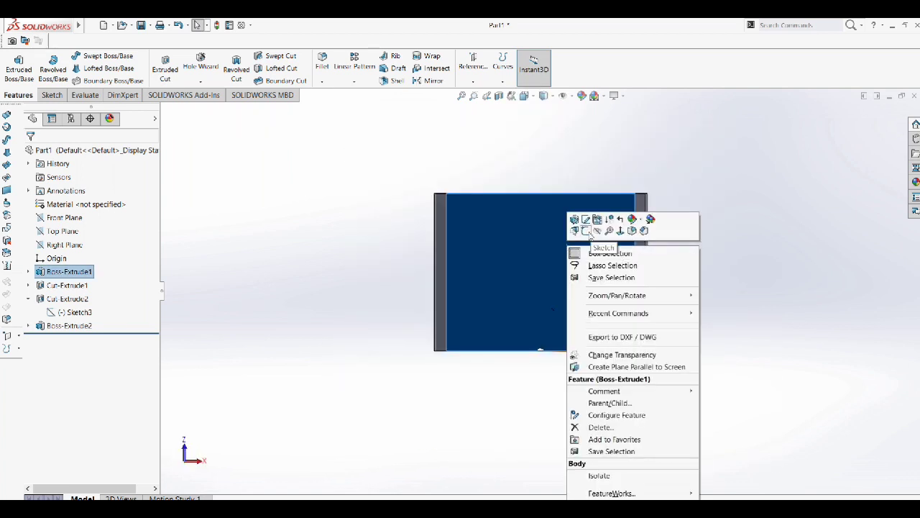
{"action": "left_click", "coordinate": [587, 232]}
{"action": "left_click_drag", "start_coordinate": [446, 192], "coordinate": [642, 464]}
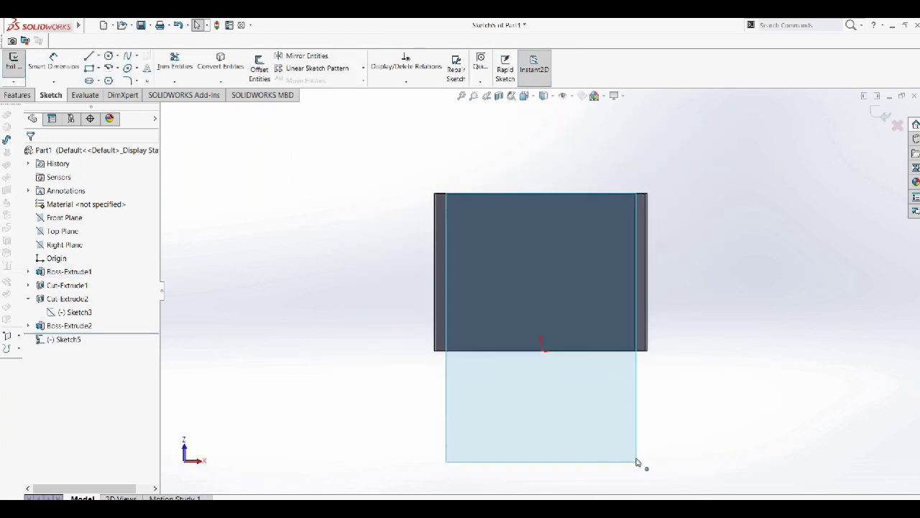
Step: Draw a corner rectangle running out from the body
{"action": "left_click", "coordinate": [88, 68]}
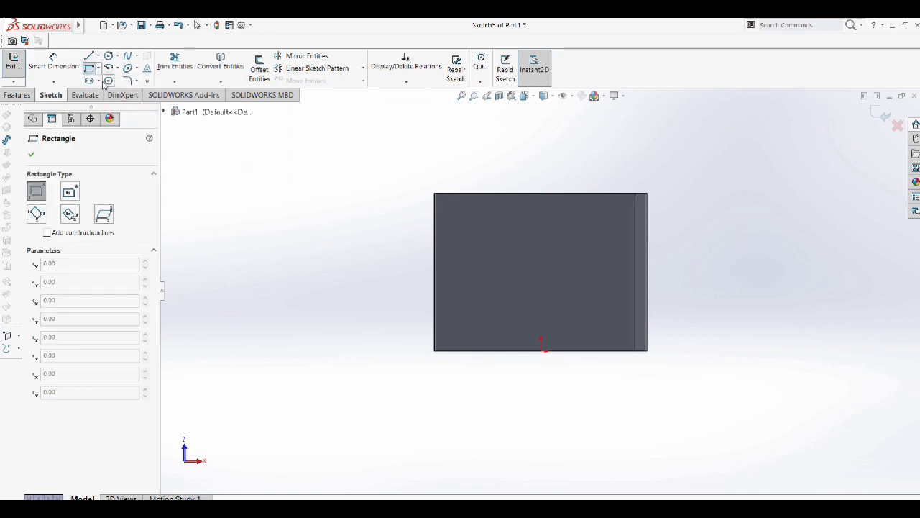
{"action": "scroll", "coordinate": [448, 205], "scroll_direction": "down", "scroll_amount": 1}
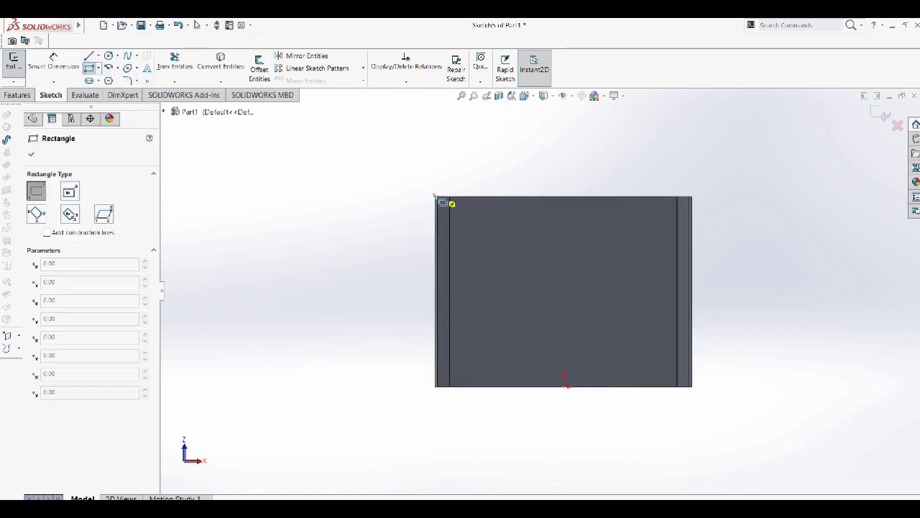
{"action": "left_click", "coordinate": [609, 371]}
{"action": "left_click", "coordinate": [459, 190]}
{"action": "key", "text": "Escape"}
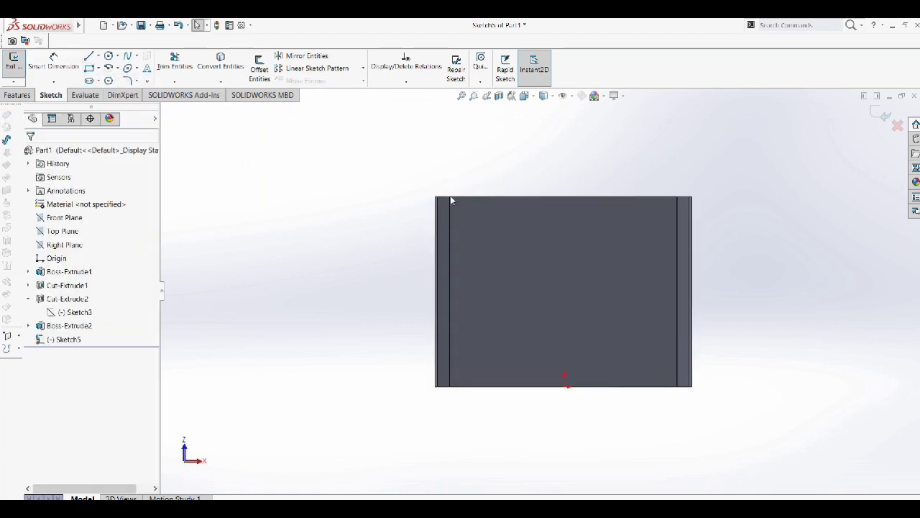
{"action": "key", "text": "Return"}
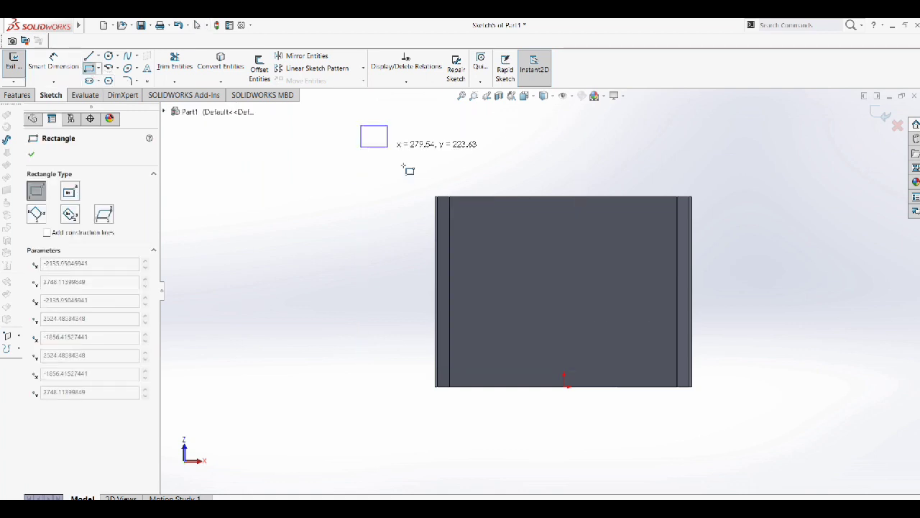
{"action": "left_click", "coordinate": [545, 180]}
{"action": "key", "text": "Escape"}
{"action": "key", "text": "ctrl+z"}
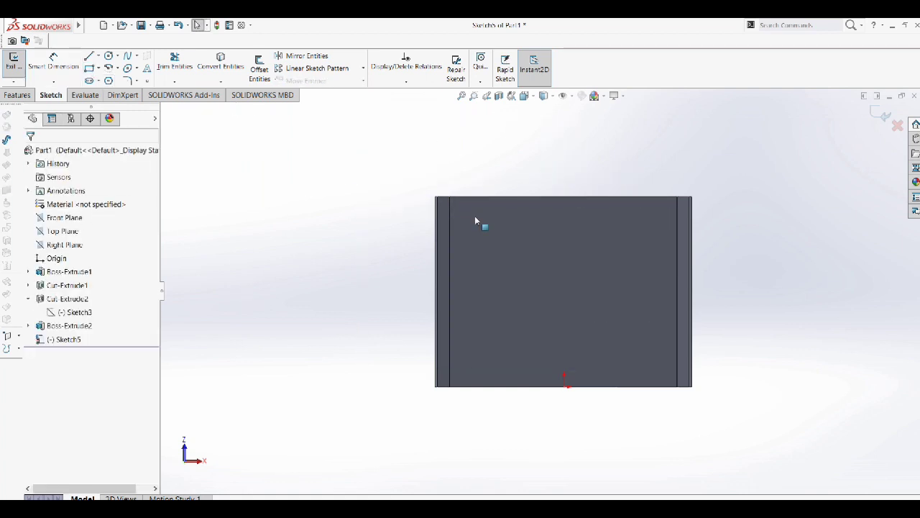
Step: In Bottom view, dimension the rectangle's long edge as 2000+8000+400, then change it to 8400 mm
{"action": "key", "text": "ctrl+6"}
{"action": "left_click", "coordinate": [53, 62]}
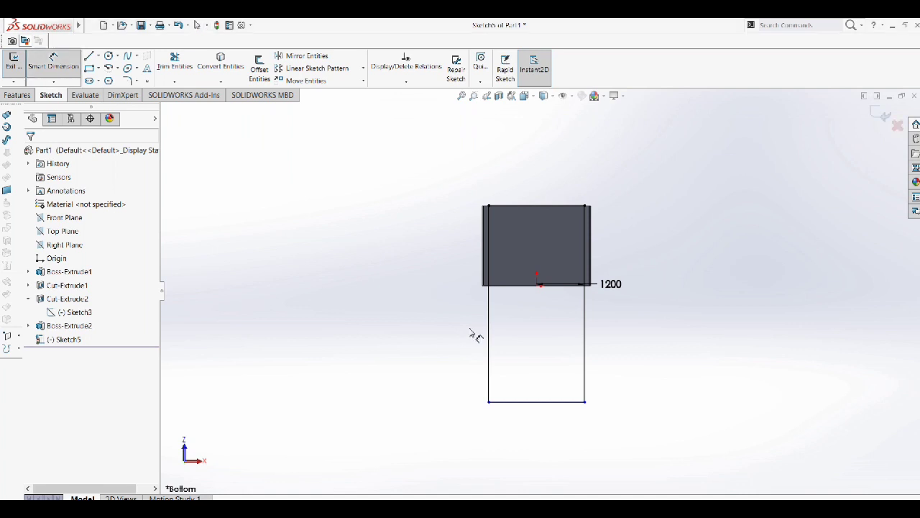
{"action": "left_click", "coordinate": [488, 334]}
{"action": "left_click", "coordinate": [458, 345]}
{"action": "type", "text": "450"}
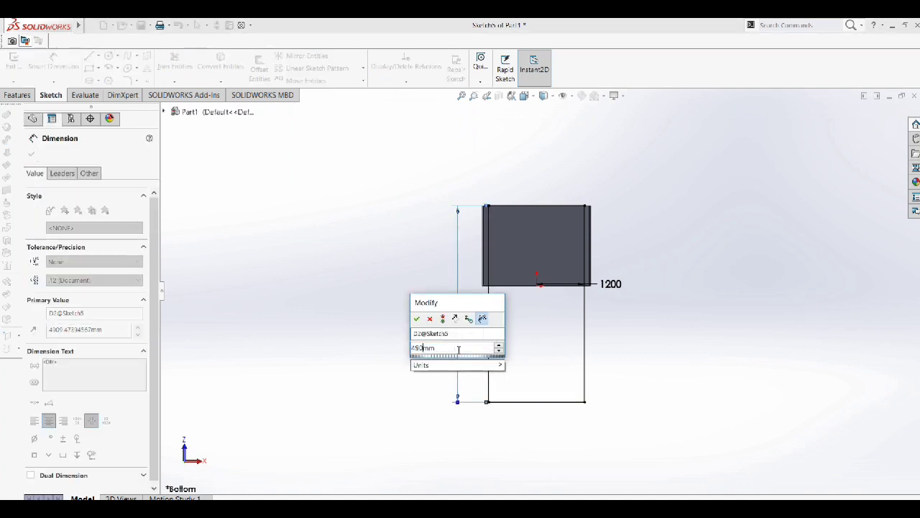
{"action": "type", "text": "="}
{"action": "key", "text": "BackSpace"}
{"action": "type", "text": "2000"}
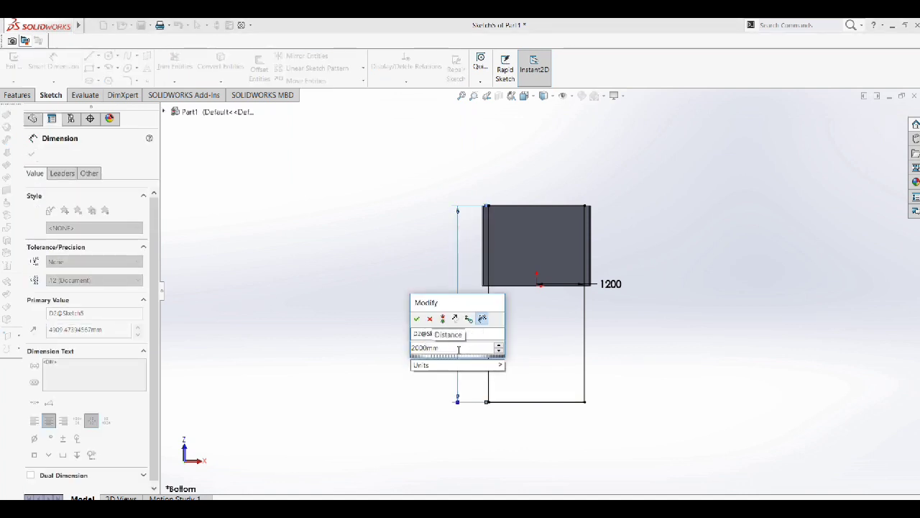
{"action": "type", "text": "+8000"}
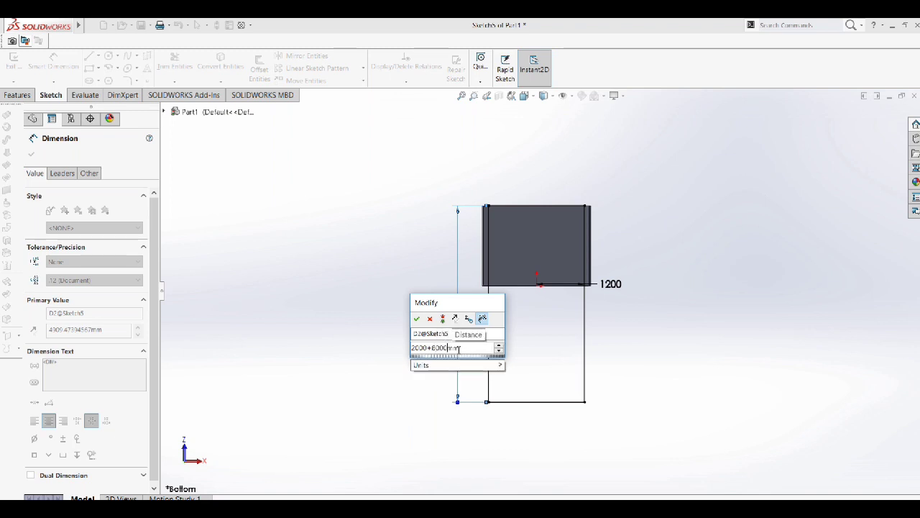
{"action": "type", "text": "+1"}
{"action": "key", "text": "BackSpace"}
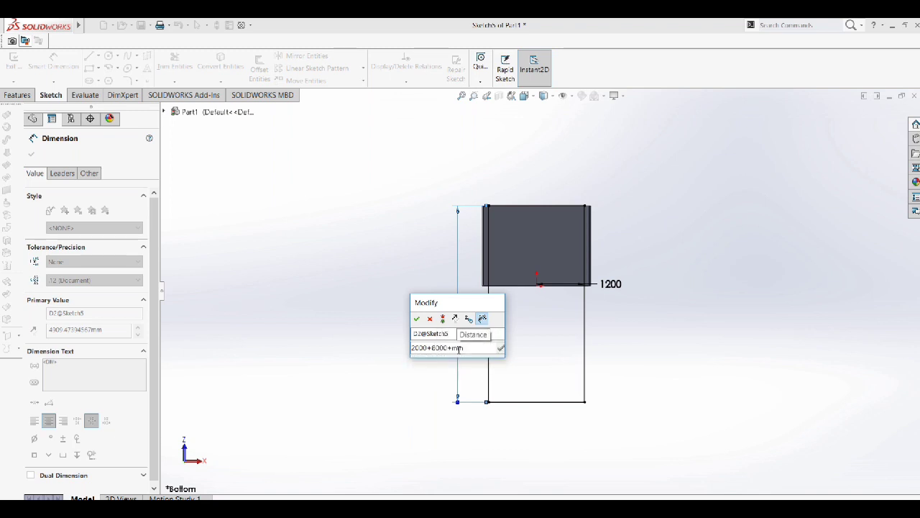
{"action": "type", "text": "400"}
{"action": "key", "text": "Return"}
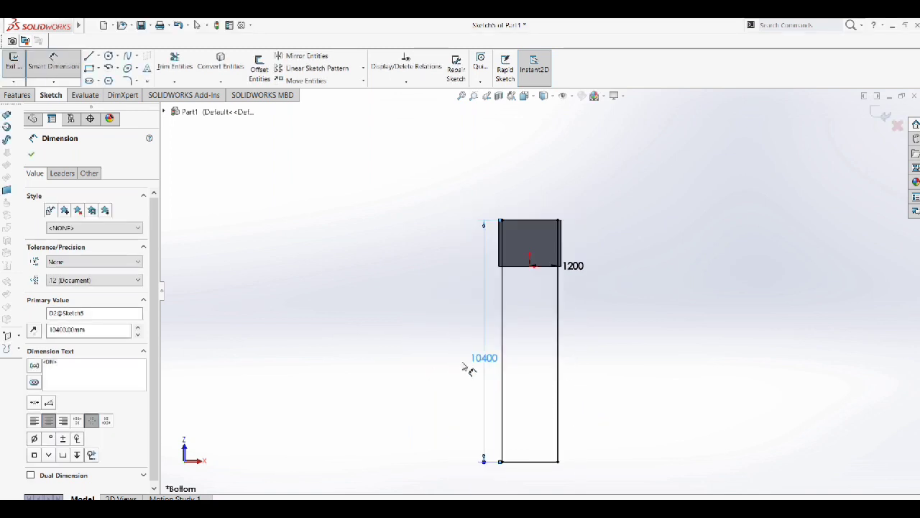
{"action": "left_click", "coordinate": [481, 366]}
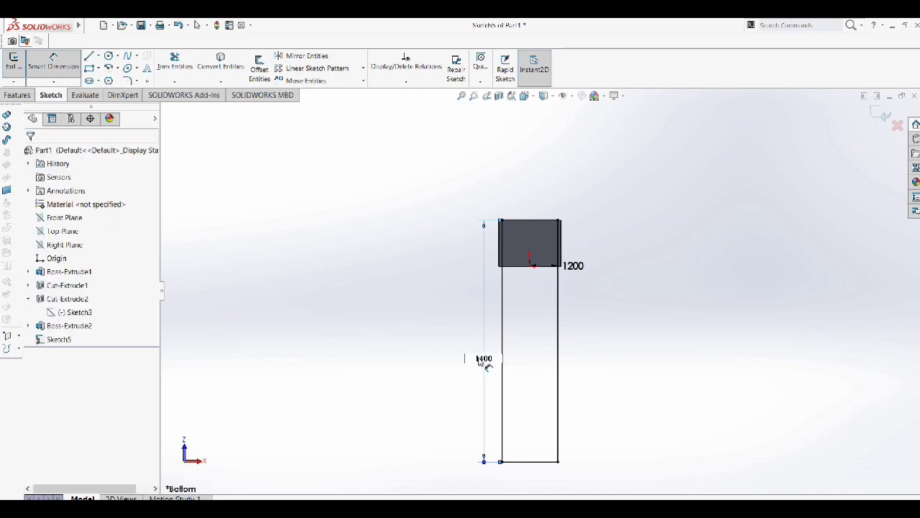
{"action": "type", "text": "8"}
{"action": "key", "text": "Return"}
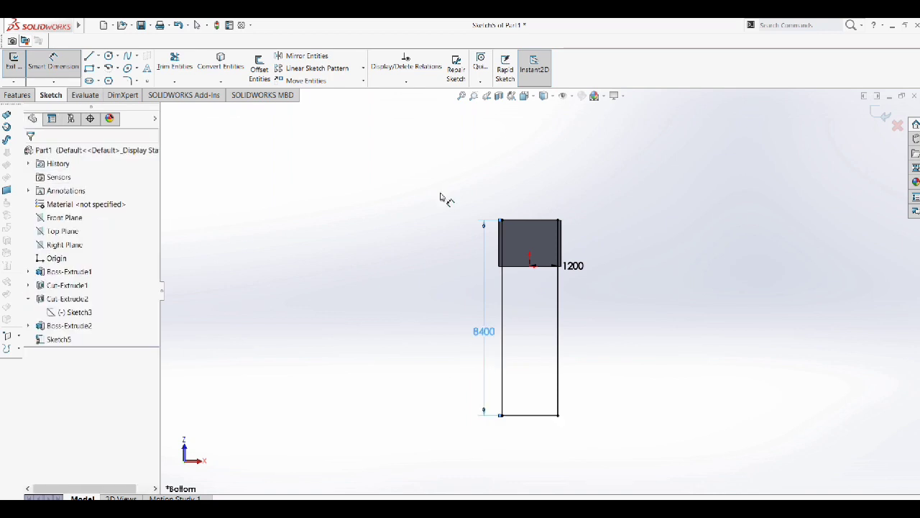
{"action": "left_click", "coordinate": [18, 95]}
{"action": "left_click", "coordinate": [18, 66]}
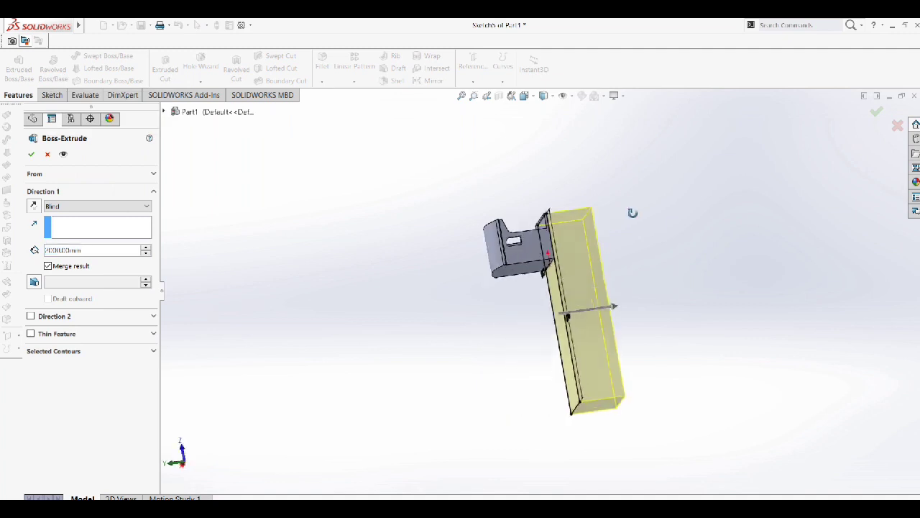
Step: Extrude the rectangle 100 mm as the thin base plate, then select the first body's face
{"action": "double_click", "coordinate": [57, 250]}
{"action": "type", "text": "500"}
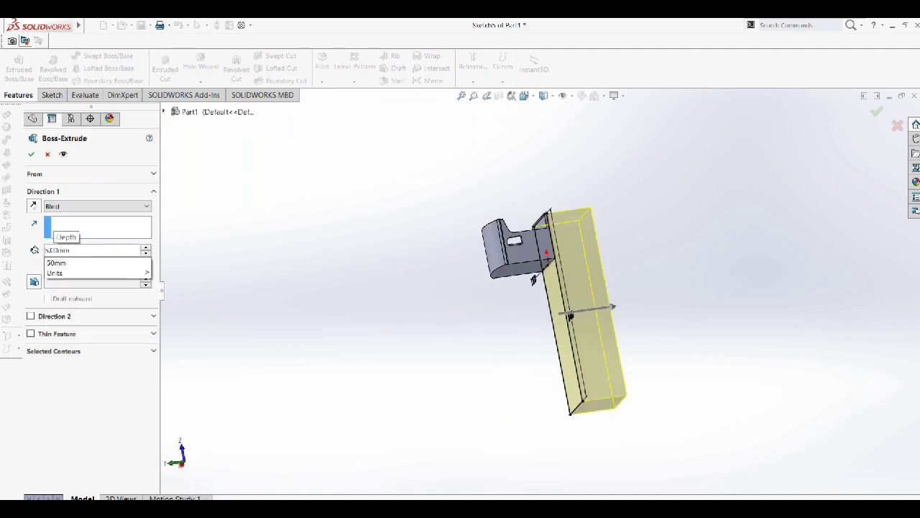
{"action": "key", "text": "Return"}
{"action": "middle_click_drag", "start_coordinate": [532, 309], "coordinate": [602, 115]}
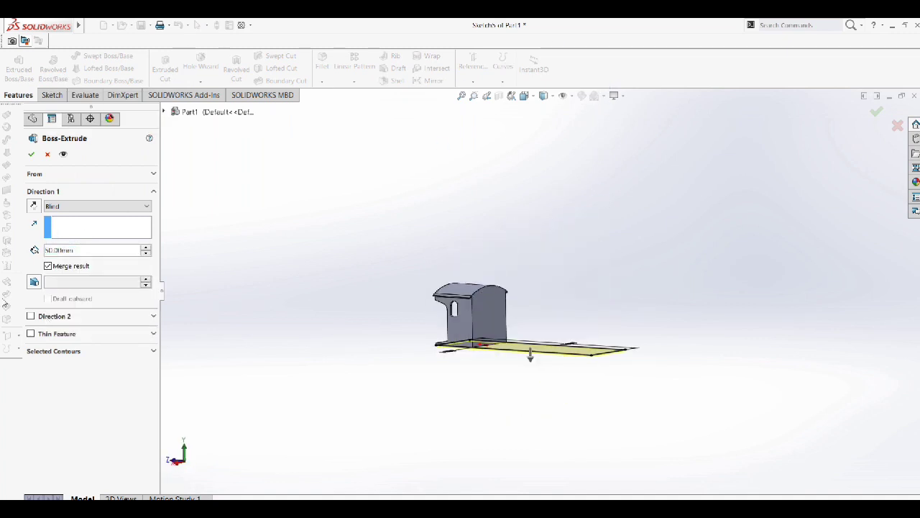
{"action": "right_click", "coordinate": [44, 257]}
{"action": "key", "text": "Escape"}
{"action": "right_click", "coordinate": [72, 251]}
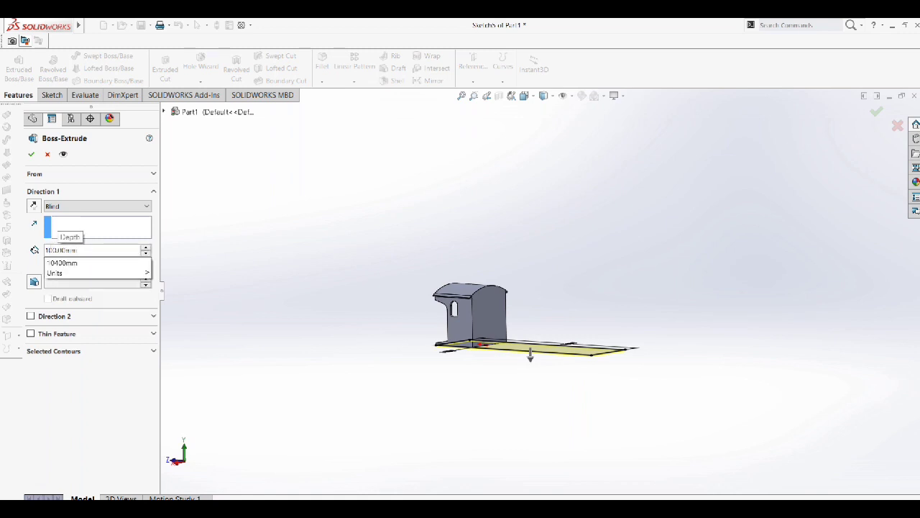
{"action": "left_click", "coordinate": [61, 259]}
{"action": "left_click", "coordinate": [31, 155]}
{"action": "middle_click_drag", "start_coordinate": [474, 338], "coordinate": [432, 323]}
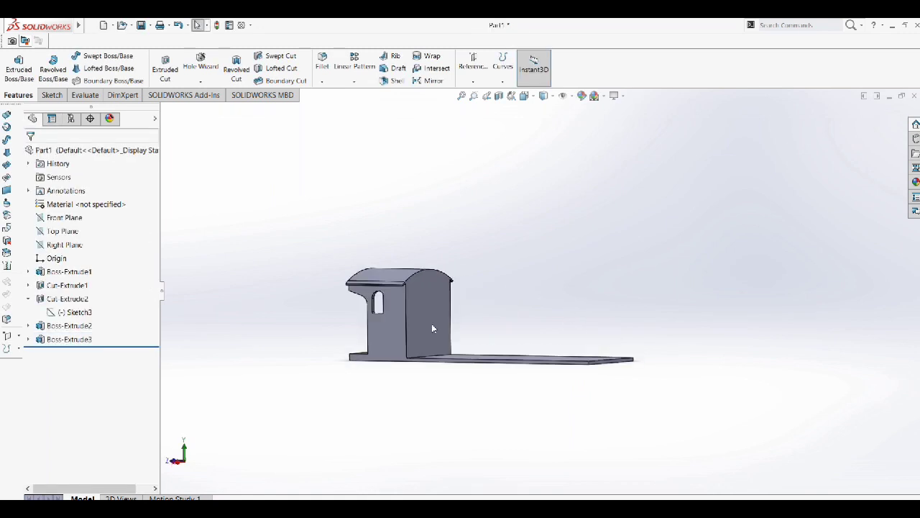
{"action": "left_click", "coordinate": [424, 309]}
Step: Start Sketch6 on the cab front face and draw a circle below the origin
{"action": "left_click", "coordinate": [494, 300]}
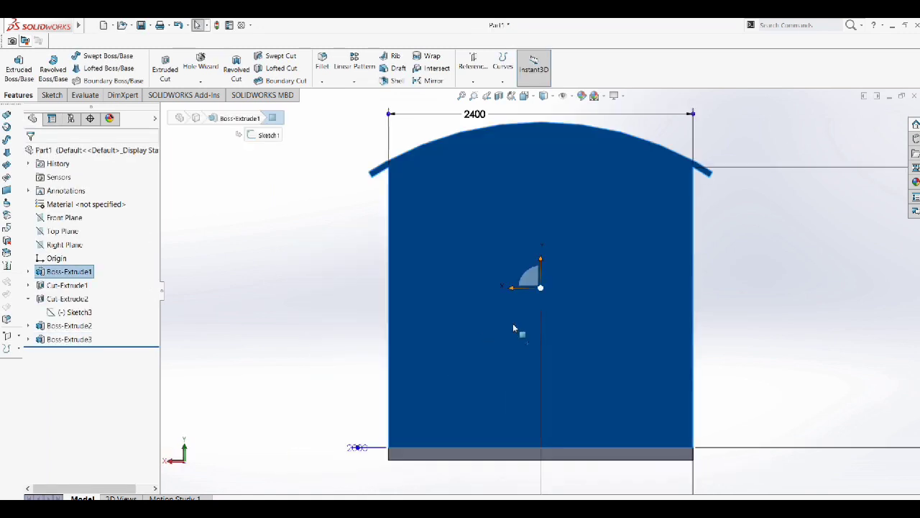
{"action": "right_click", "coordinate": [576, 305]}
{"action": "left_click", "coordinate": [598, 250]}
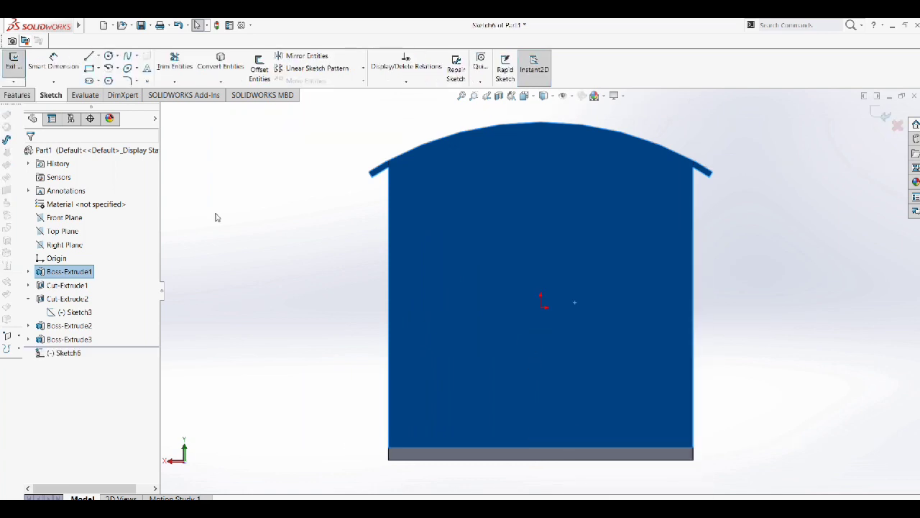
{"action": "left_click", "coordinate": [109, 57]}
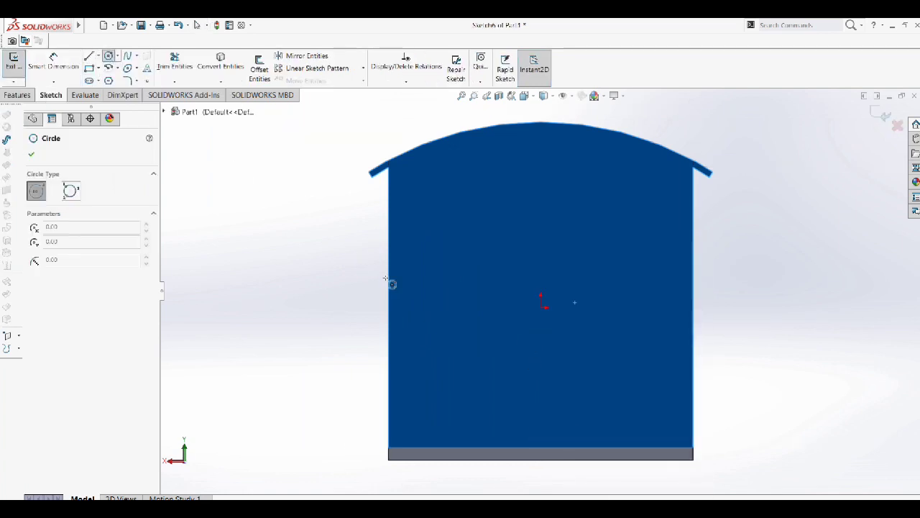
{"action": "left_click", "coordinate": [541, 345]}
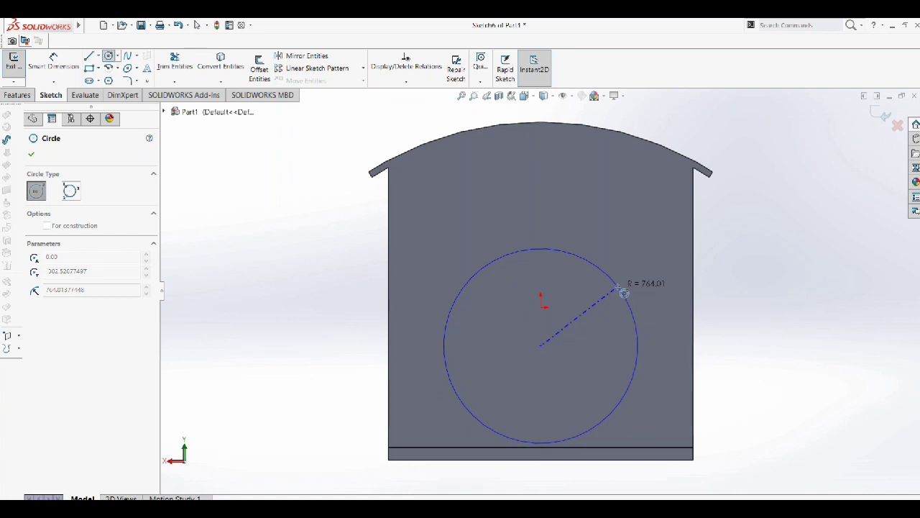
{"action": "left_click", "coordinate": [624, 293]}
Step: Dimension the circle's diameter as 1600 mm
{"action": "left_click", "coordinate": [30, 155]}
{"action": "left_click", "coordinate": [53, 61]}
{"action": "left_click", "coordinate": [486, 267]}
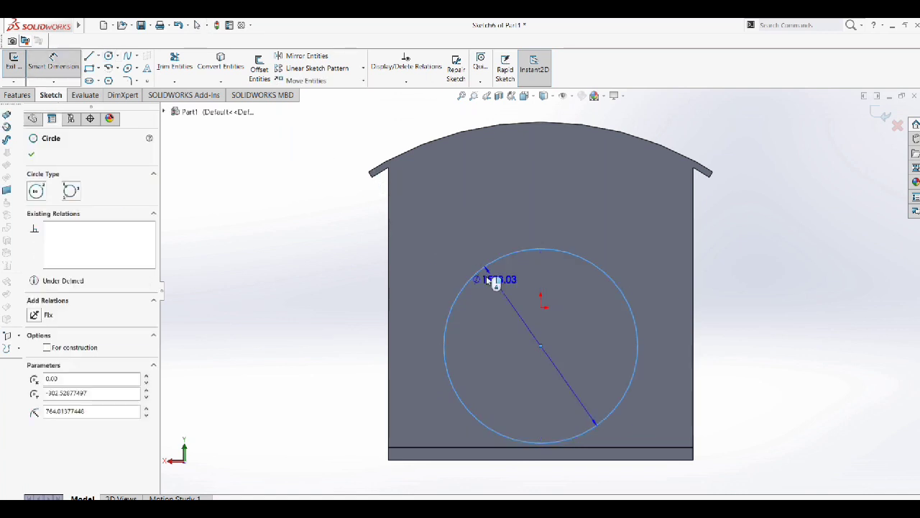
{"action": "left_click", "coordinate": [314, 338]}
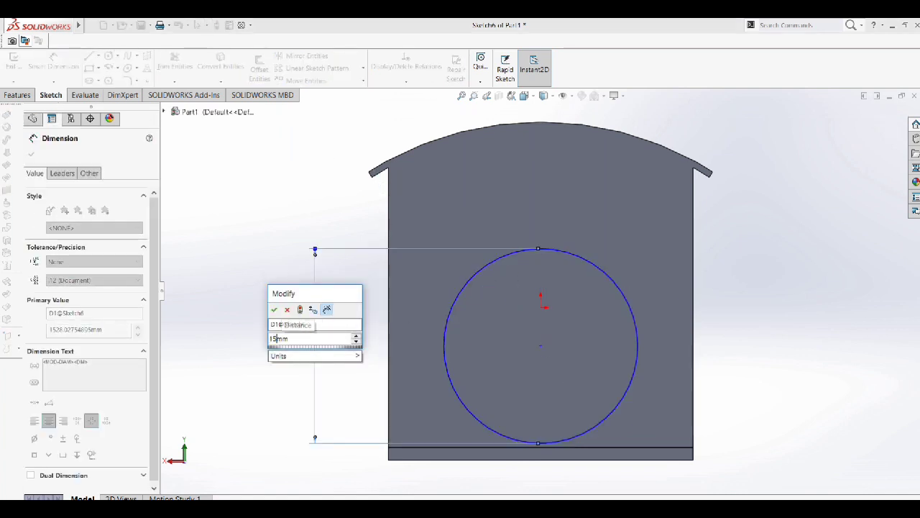
{"action": "key", "text": "BackSpace"}
{"action": "type", "text": "1600"}
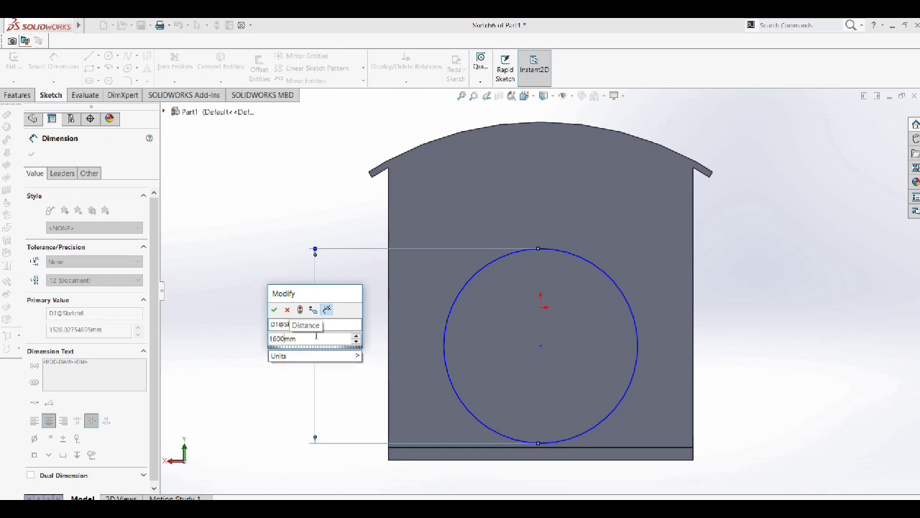
{"action": "key", "text": "Return"}
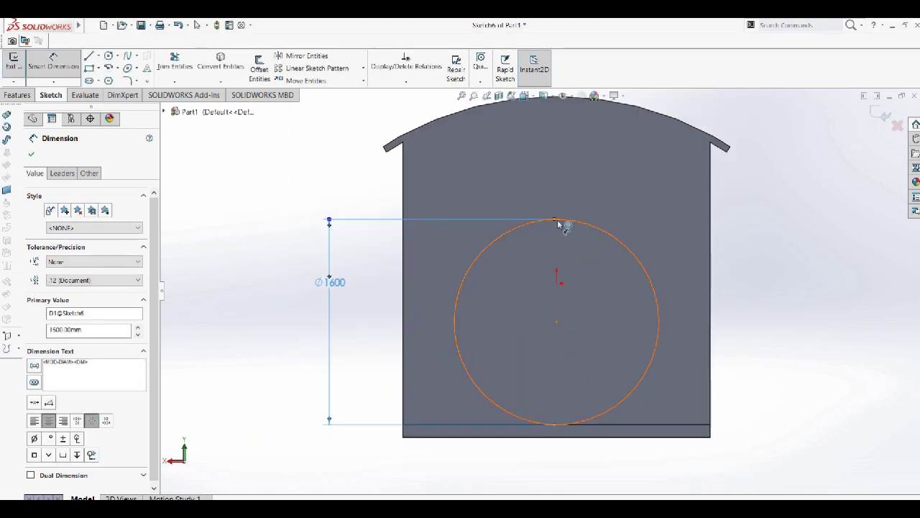
Step: Fix the circle centre 850 mm above the face's bottom edge
{"action": "left_click", "coordinate": [556, 321]}
{"action": "left_click", "coordinate": [676, 424]}
{"action": "left_click", "coordinate": [719, 395]}
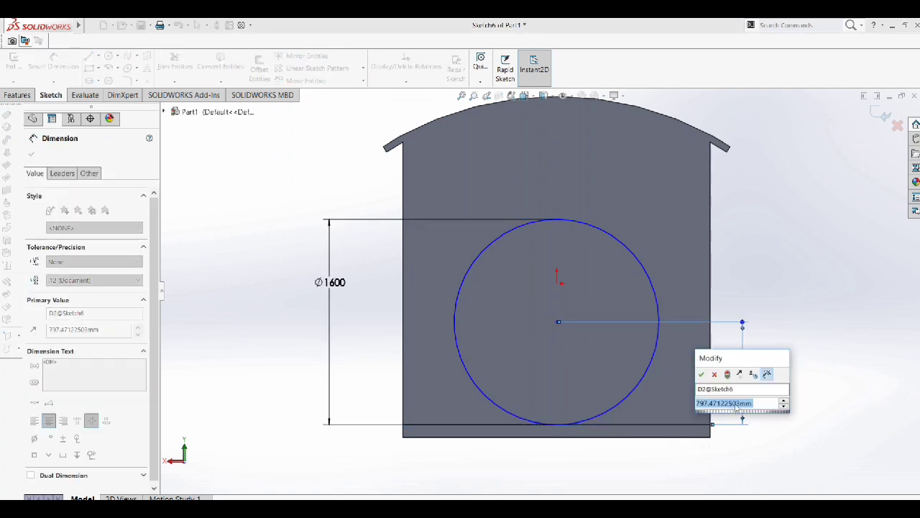
{"action": "key", "text": "BackSpace"}
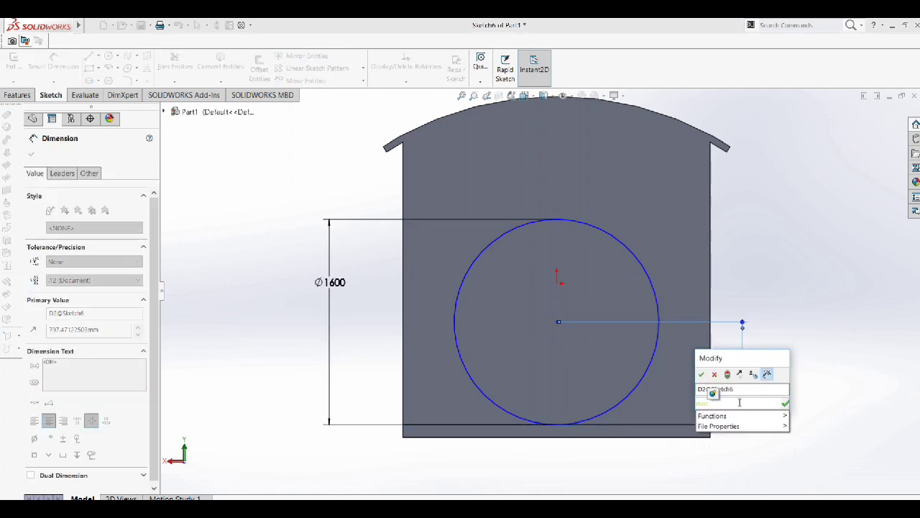
{"action": "type", "text": "850"}
{"action": "key", "text": "Return"}
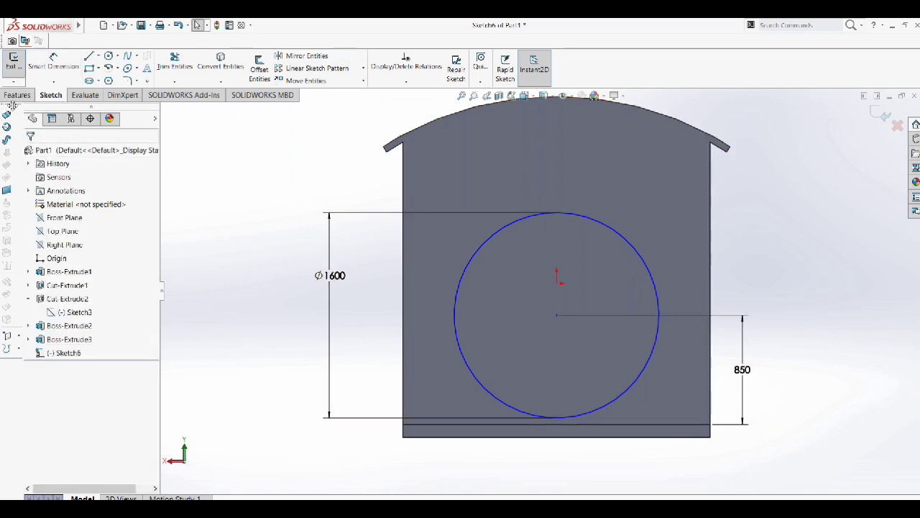
{"action": "left_click", "coordinate": [18, 95]}
{"action": "left_click", "coordinate": [18, 66]}
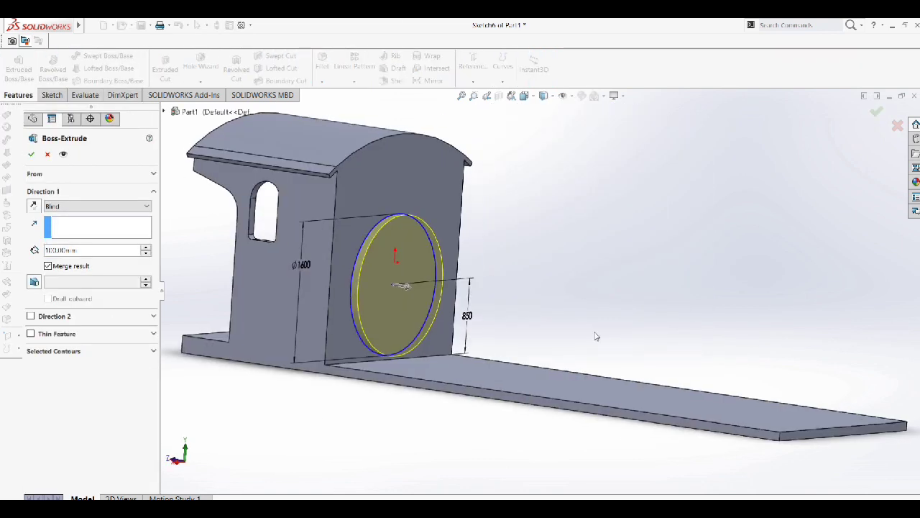
Step: Extrude the Ø1600 circle 6100 mm forward into the boiler cylinder, Boss-Extrude4
{"action": "double_click", "coordinate": [54, 250]}
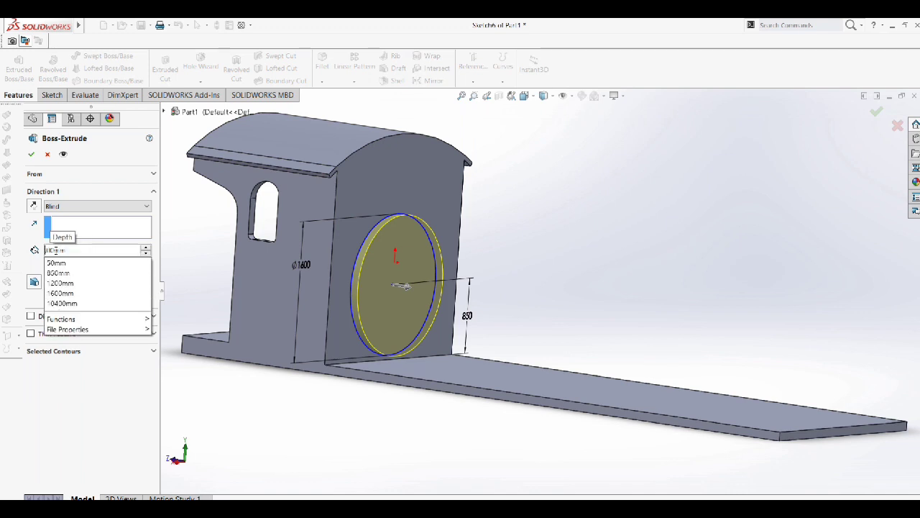
{"action": "type", "text": "6200."}
{"action": "key", "text": "Return"}
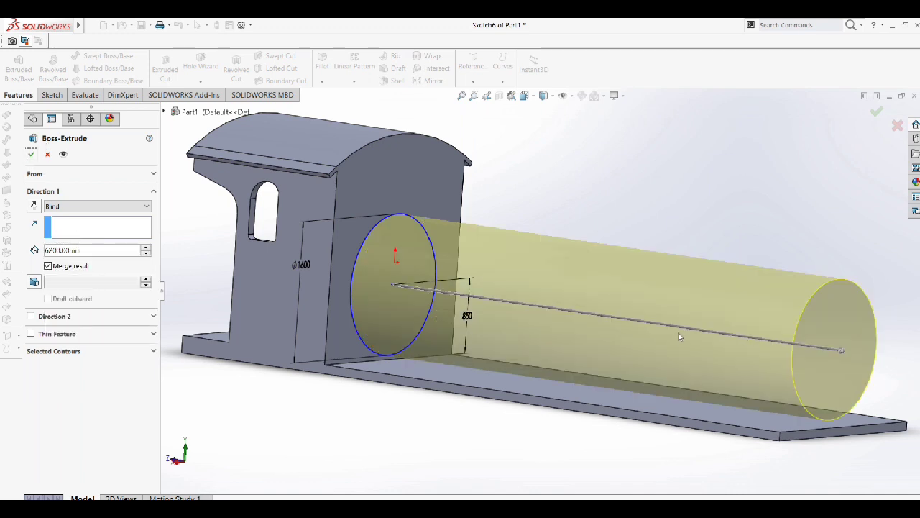
{"action": "scroll", "coordinate": [53, 251], "scroll_direction": "down", "scroll_amount": 1}
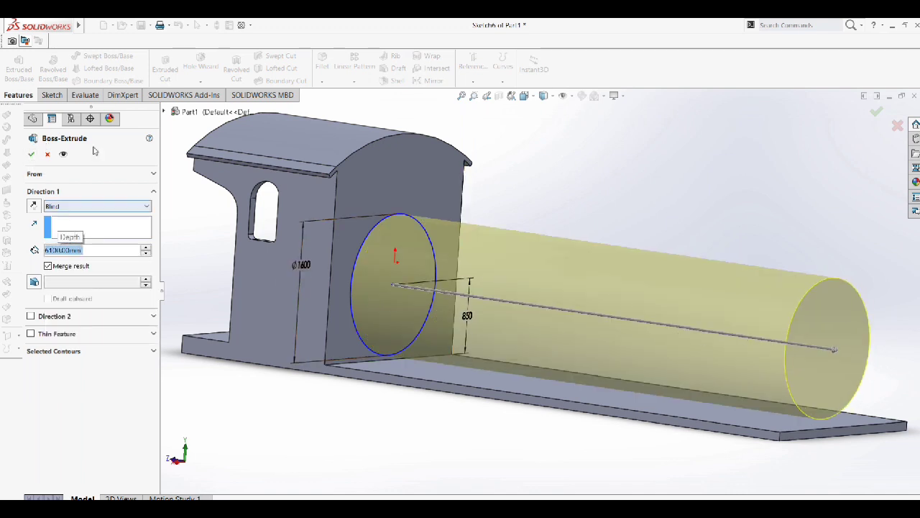
{"action": "left_click", "coordinate": [31, 156]}
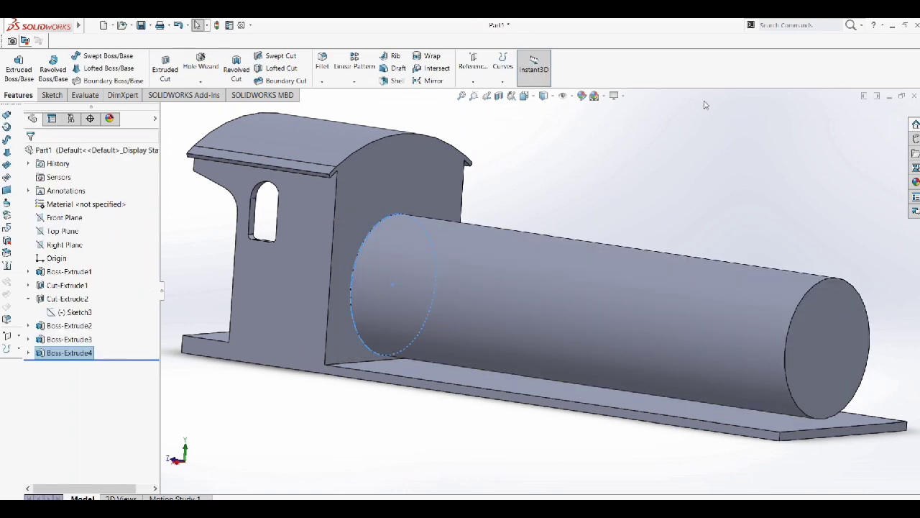
Step: Start a sketch on the cab front face and trim away the leftover roof lines
{"action": "left_click", "coordinate": [403, 184]}
{"action": "left_click", "coordinate": [441, 171]}
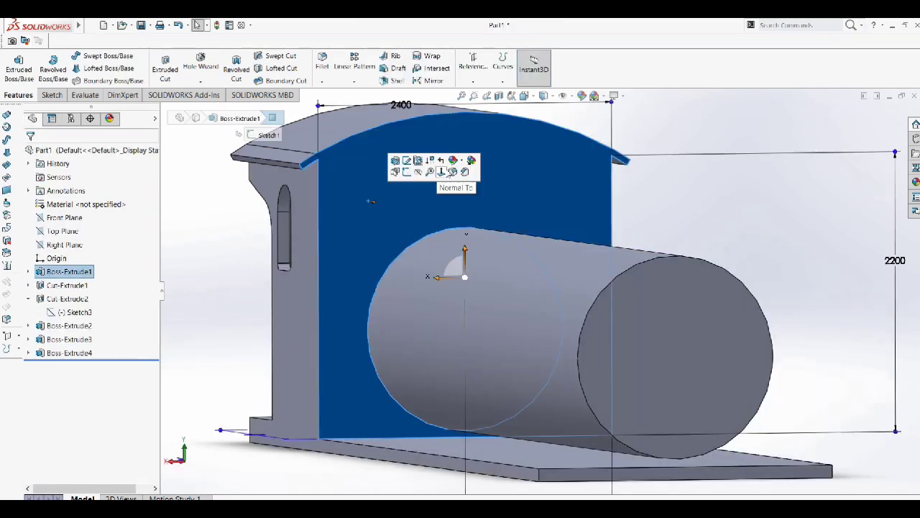
{"action": "right_click", "coordinate": [426, 231]}
{"action": "left_click", "coordinate": [439, 201]}
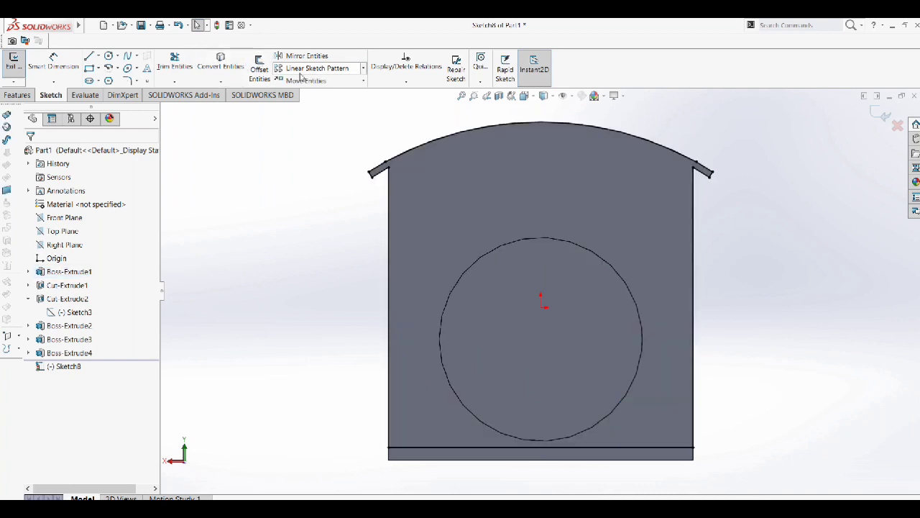
{"action": "left_click", "coordinate": [175, 61]}
{"action": "left_click_drag", "start_coordinate": [369, 173], "coordinate": [715, 167]}
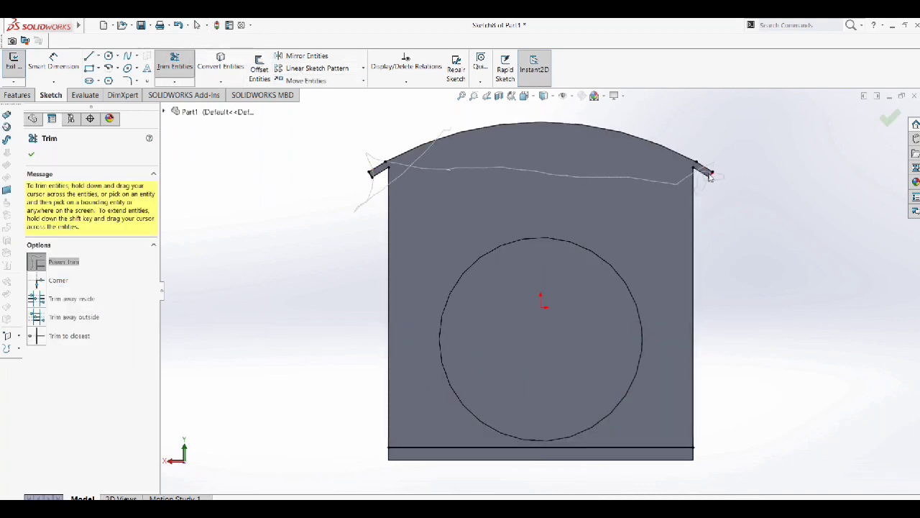
{"action": "left_click_drag", "start_coordinate": [661, 435], "coordinate": [662, 483]}
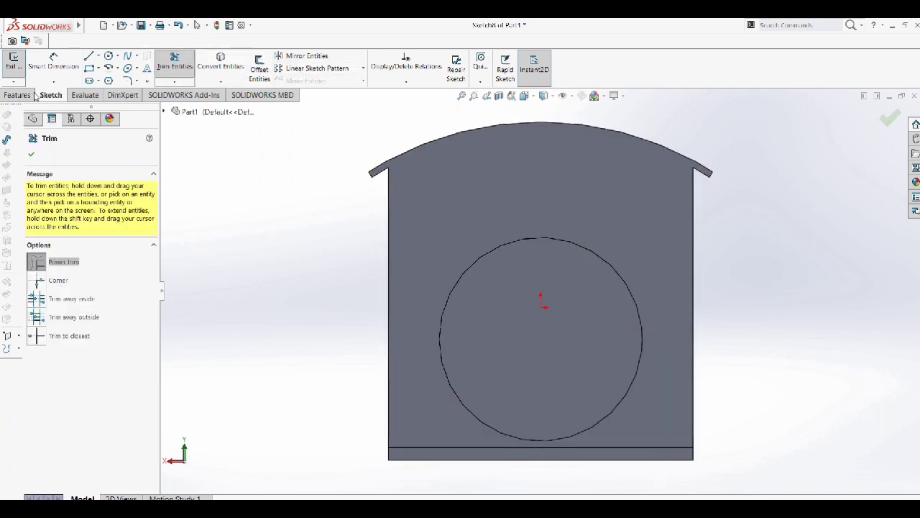
Step: Draw a circle on the boiler centre and dimension it to Ø1900
{"action": "left_click", "coordinate": [108, 56]}
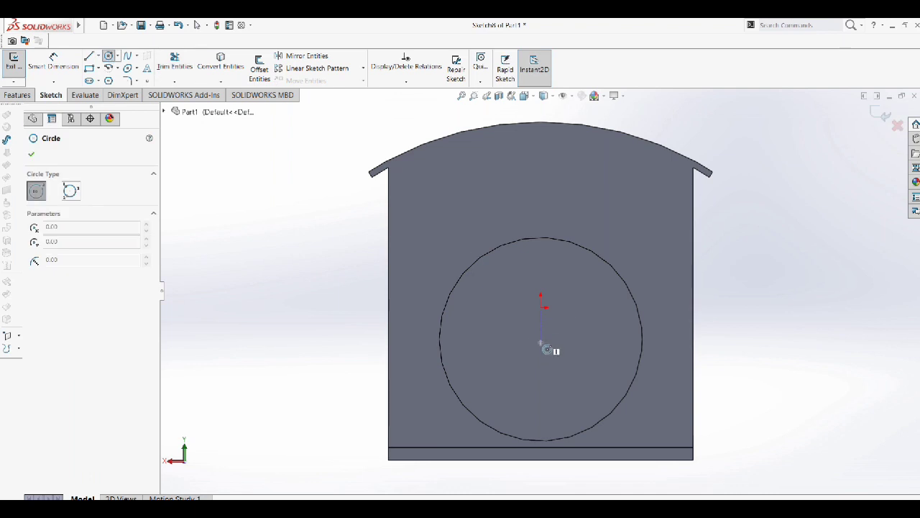
{"action": "left_click", "coordinate": [541, 338]}
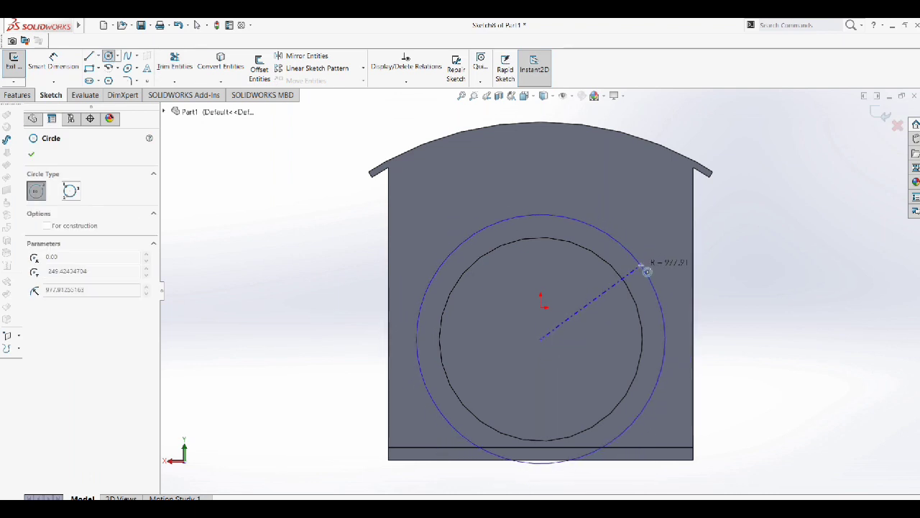
{"action": "left_click", "coordinate": [642, 264]}
{"action": "left_click", "coordinate": [53, 61]}
{"action": "left_click", "coordinate": [540, 215]}
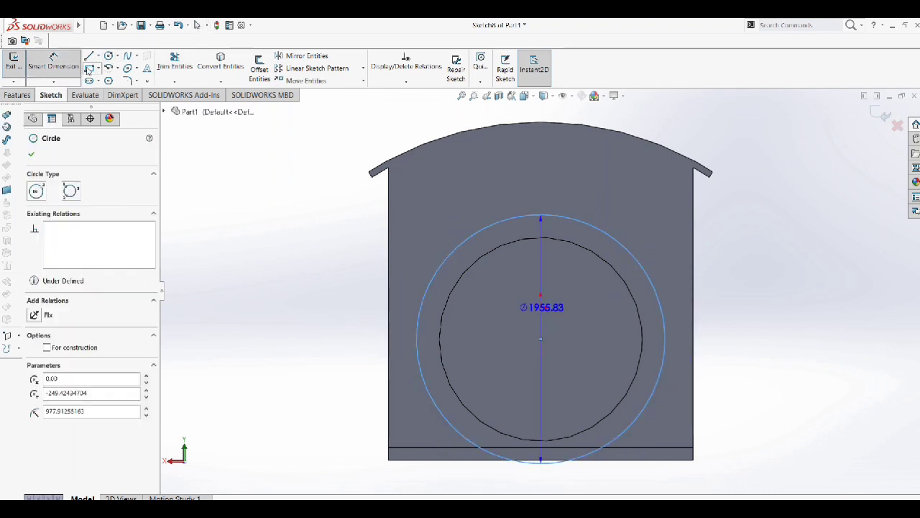
{"action": "left_click", "coordinate": [338, 259]}
{"action": "type", "text": "1"}
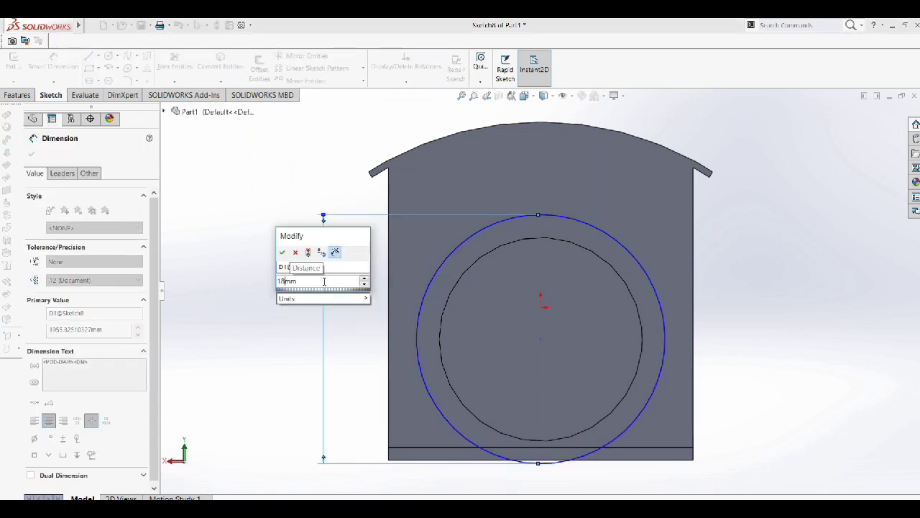
{"action": "type", "text": "00"}
{"action": "key", "text": "Return"}
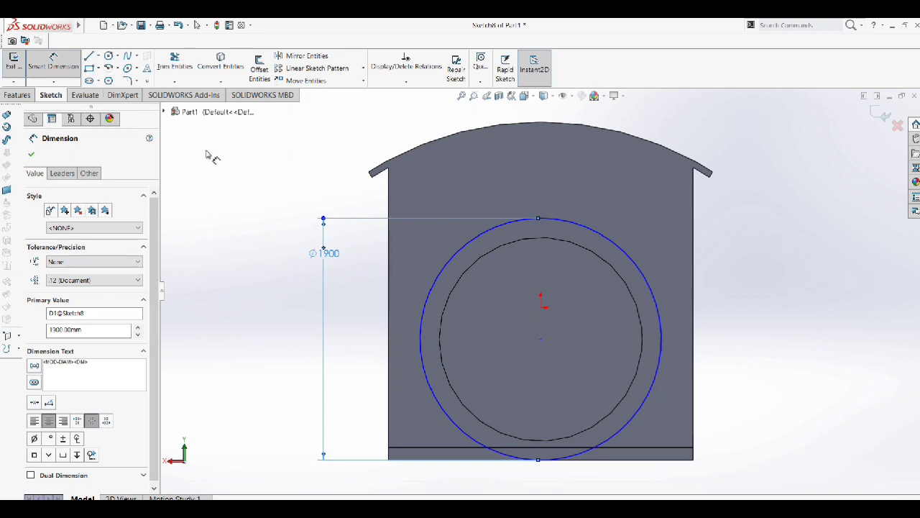
Step: Dimension the circle's centre 850 mm above the bottom edge
{"action": "left_click", "coordinate": [541, 341]}
{"action": "left_click", "coordinate": [565, 454]}
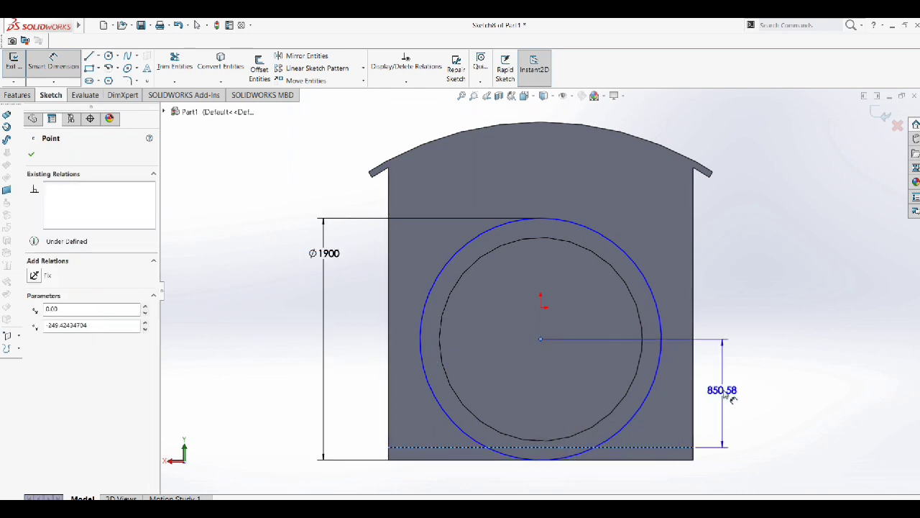
{"action": "left_click", "coordinate": [723, 386]}
{"action": "type", "text": "850mm"}
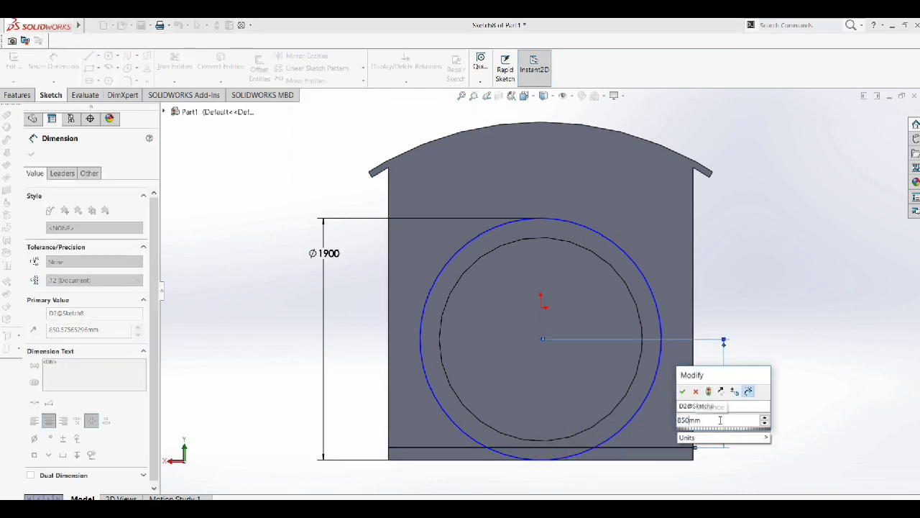
{"action": "key", "text": "Return"}
{"action": "left_click", "coordinate": [62, 82]}
Step: Add vertical side lines from the circle down to the base and trim the lower arc
{"action": "left_click", "coordinate": [89, 55]}
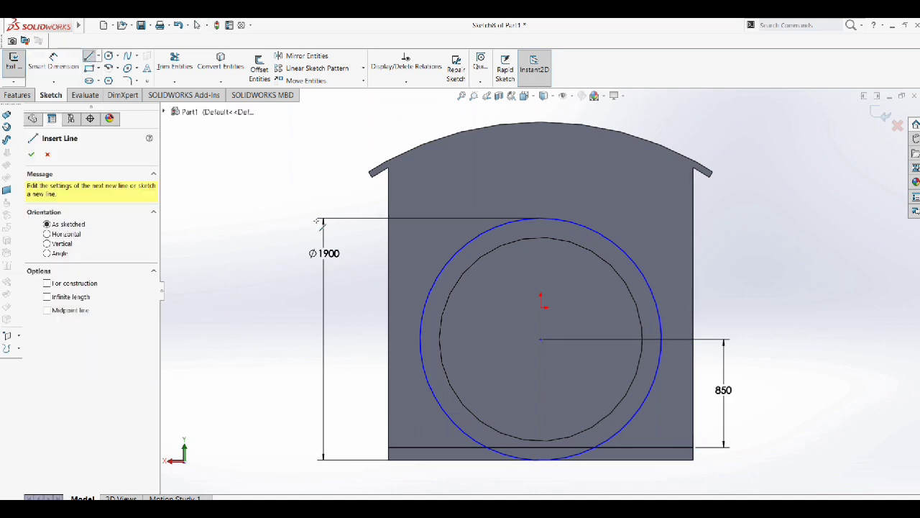
{"action": "left_click", "coordinate": [420, 339]}
{"action": "left_click", "coordinate": [419, 447]}
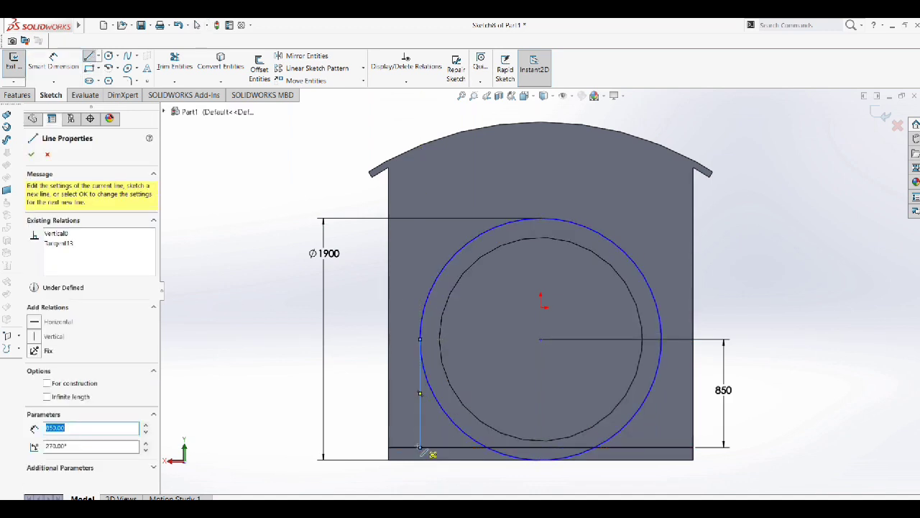
{"action": "left_click", "coordinate": [661, 447]}
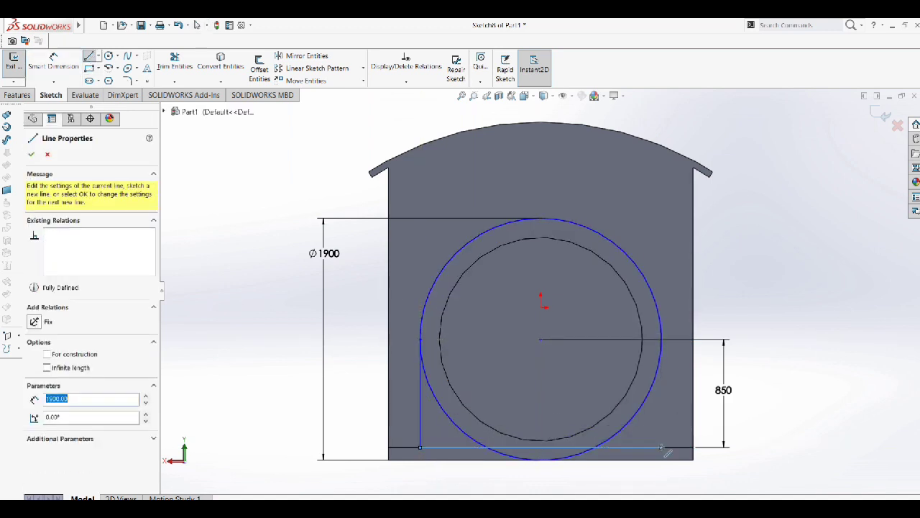
{"action": "left_click", "coordinate": [661, 340]}
{"action": "double_click", "coordinate": [667, 345]}
{"action": "left_click", "coordinate": [175, 61]}
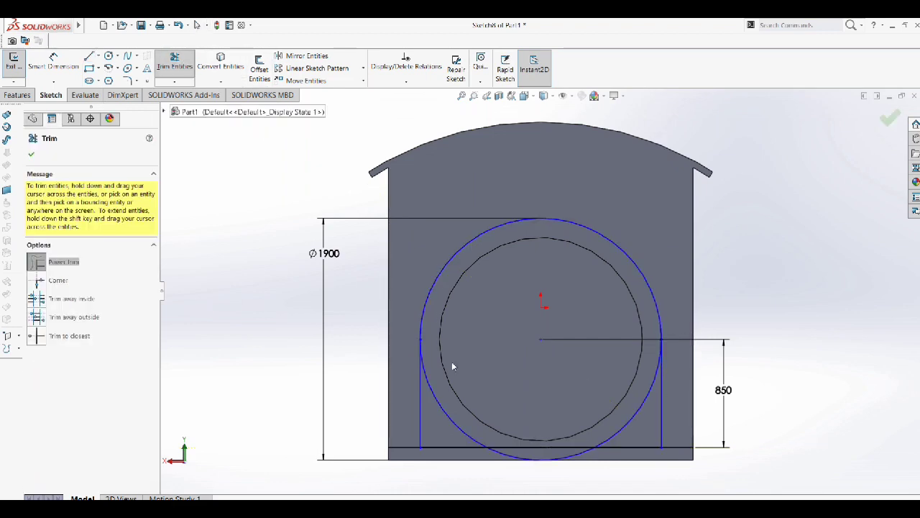
{"action": "scroll", "coordinate": [466, 418], "scroll_direction": "down", "scroll_amount": 2}
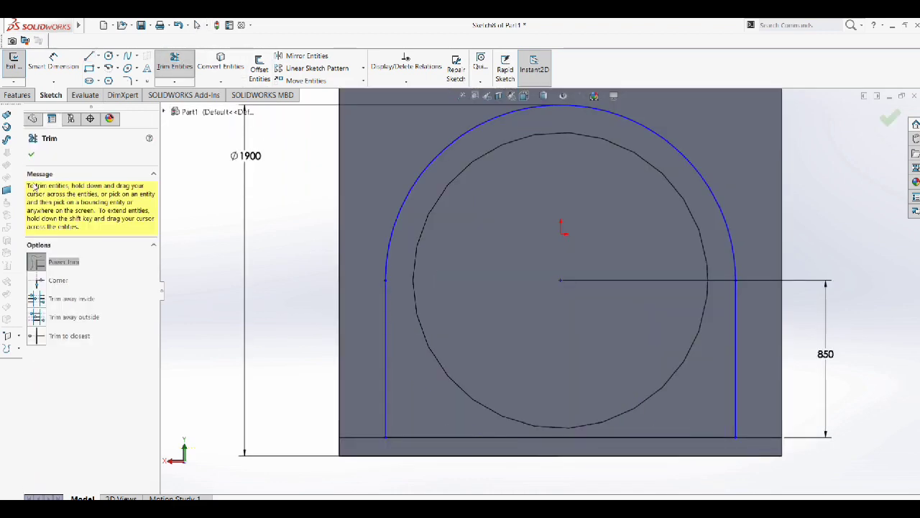
{"action": "left_click", "coordinate": [31, 154]}
{"action": "scroll", "coordinate": [478, 310], "scroll_direction": "up", "scroll_amount": 3}
{"action": "scroll", "coordinate": [477, 310], "scroll_direction": "up", "scroll_amount": 2}
{"action": "left_click", "coordinate": [17, 95]}
{"action": "left_click", "coordinate": [18, 66]}
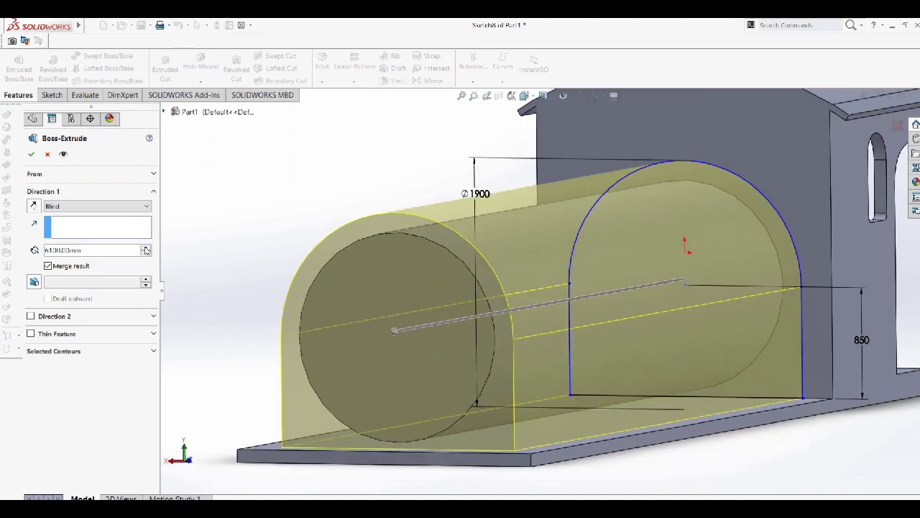
Step: Extrude the arch profile, trying 2000 mm then settling on 1000 mm depth
{"action": "double_click", "coordinate": [56, 250]}
{"action": "type", "text": "2000"}
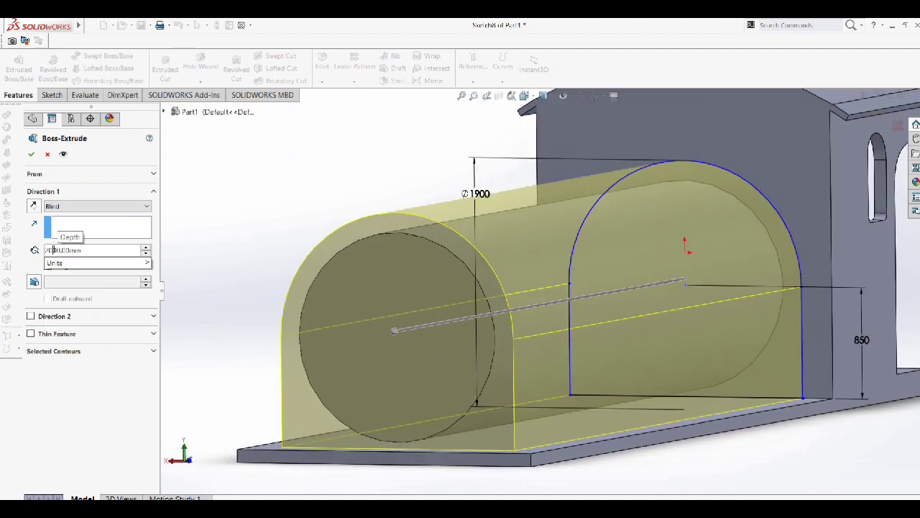
{"action": "key", "text": "Return"}
{"action": "double_click", "coordinate": [52, 251]}
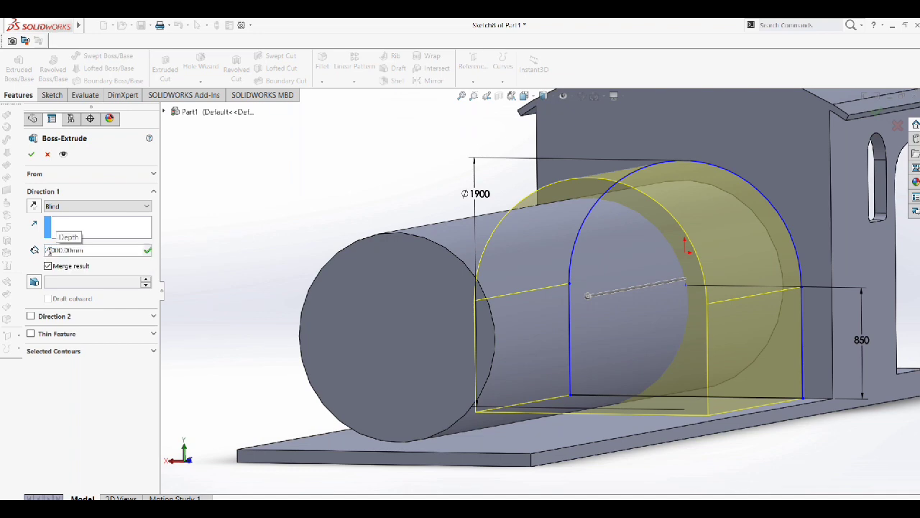
{"action": "type", "text": "1000"}
{"action": "key", "text": "Return"}
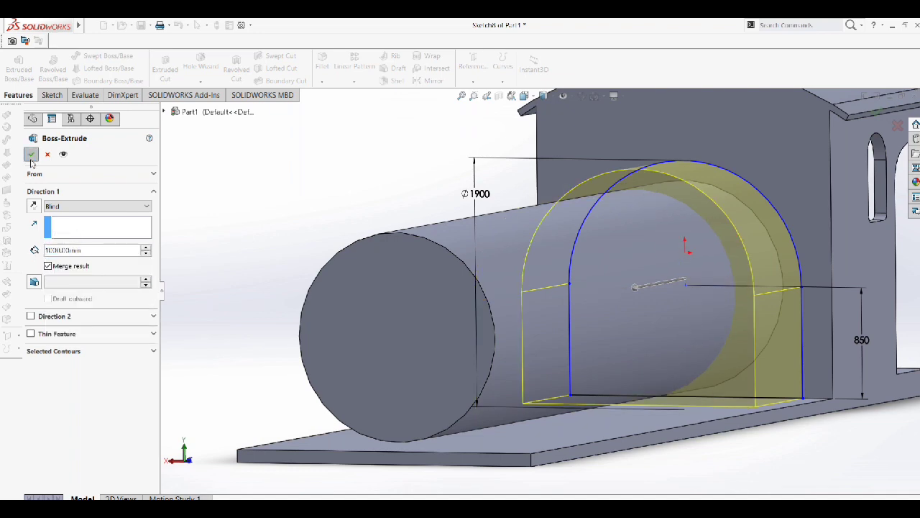
{"action": "left_click", "coordinate": [31, 154]}
Step: Edit the arch extrusion and change its depth to 1400 mm
{"action": "left_click", "coordinate": [69, 366]}
{"action": "left_click", "coordinate": [69, 338]}
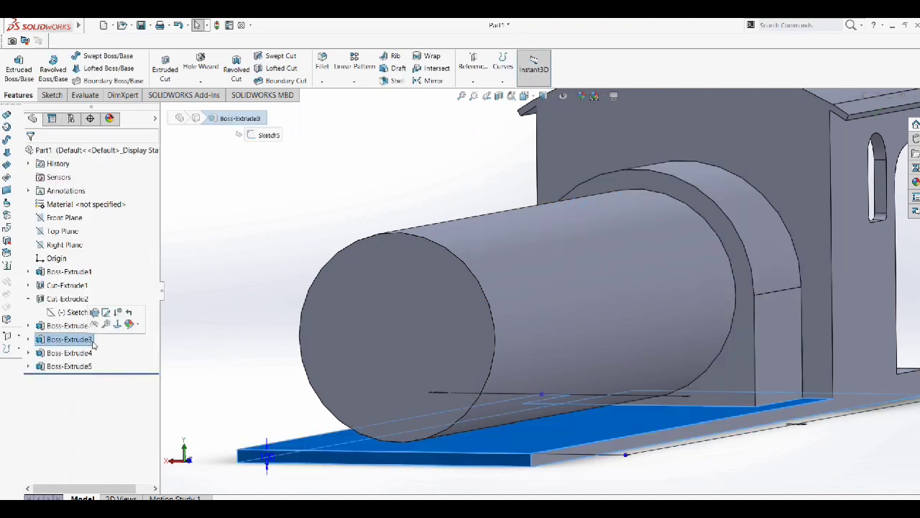
{"action": "left_click", "coordinate": [69, 366]}
{"action": "left_click", "coordinate": [95, 353]}
{"action": "type", "text": "1400"}
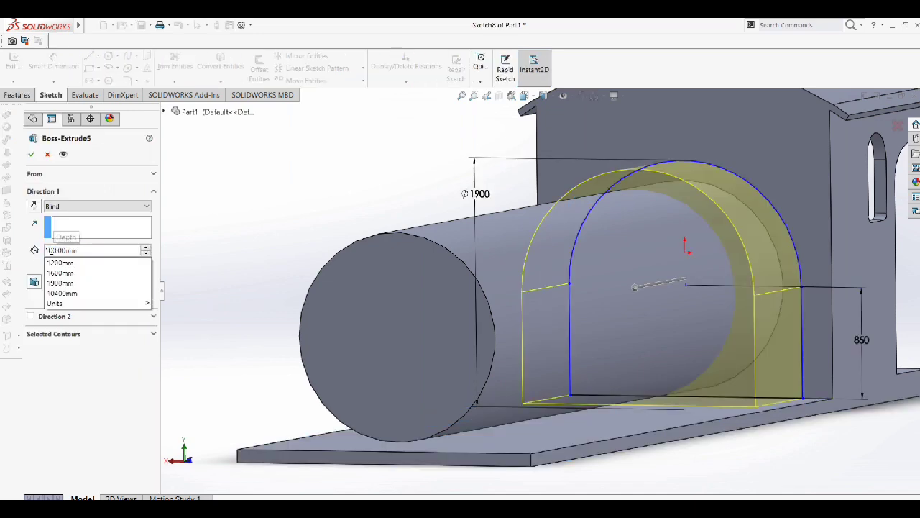
{"action": "key", "text": "Return"}
{"action": "left_click", "coordinate": [31, 153]}
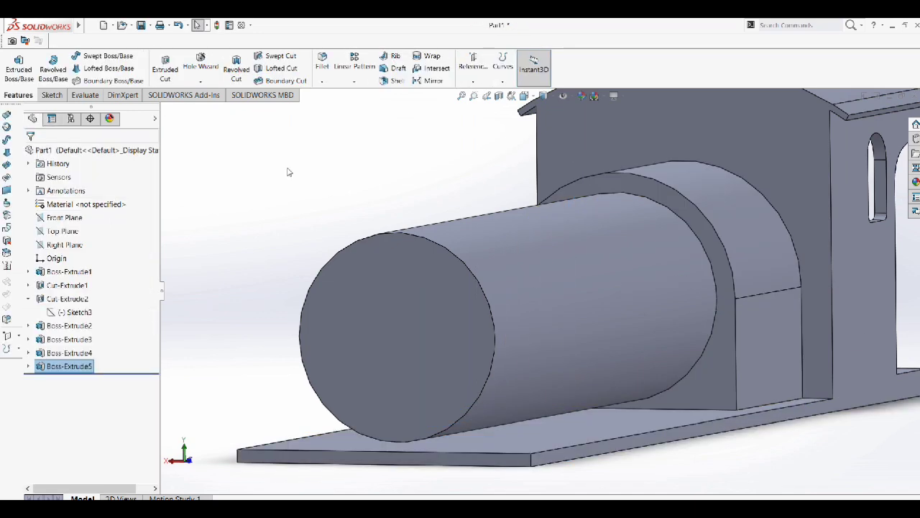
{"action": "scroll", "coordinate": [597, 216], "scroll_direction": "up", "scroll_amount": 3}
Step: Create Plane1 offset 6400/2 from the cab's front face
{"action": "left_click", "coordinate": [596, 161]}
{"action": "left_click", "coordinate": [488, 82]}
{"action": "left_click", "coordinate": [482, 94]}
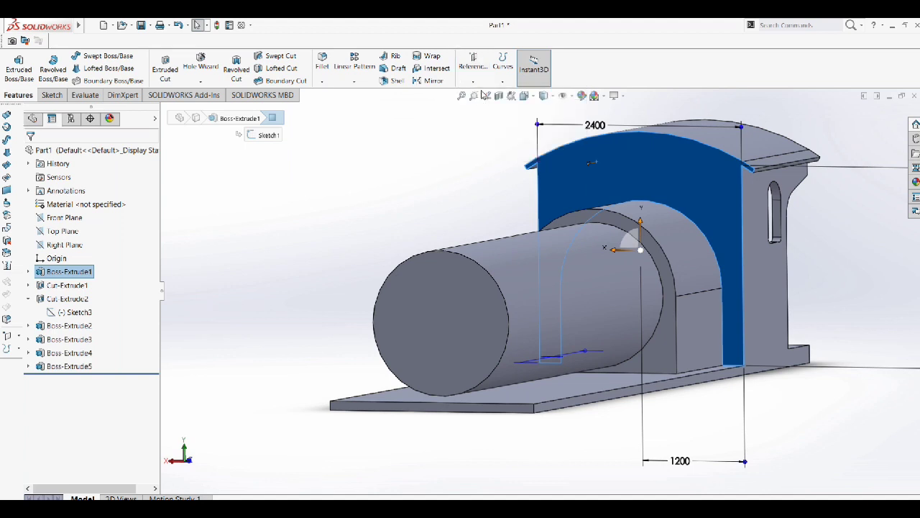
{"action": "left_click", "coordinate": [52, 305]}
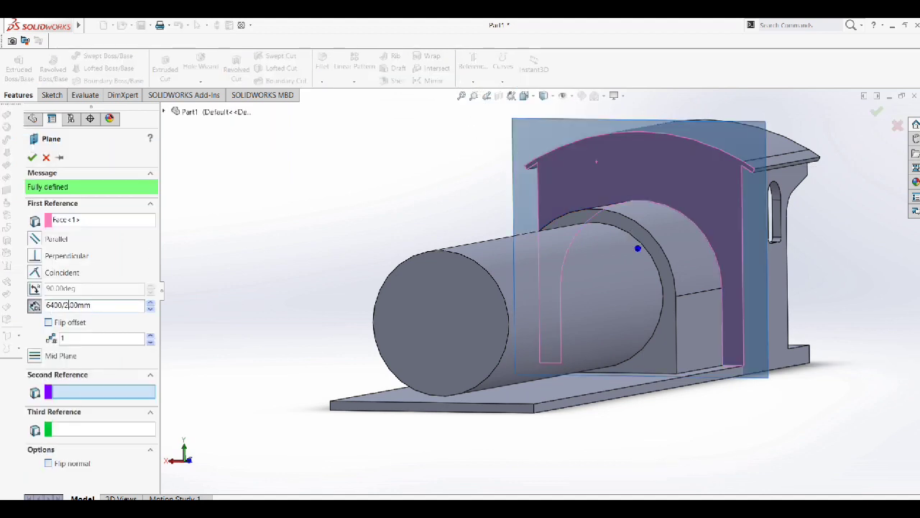
{"action": "left_click", "coordinate": [67, 305]}
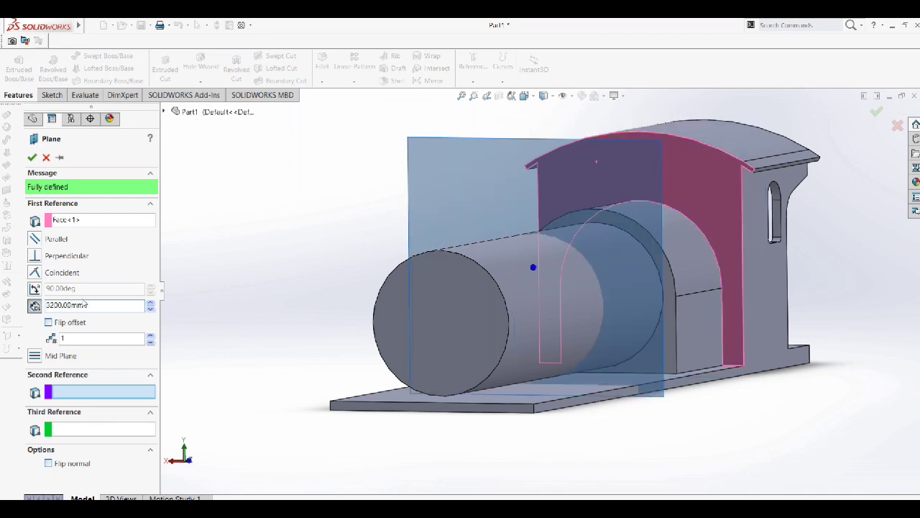
{"action": "key", "text": "Return"}
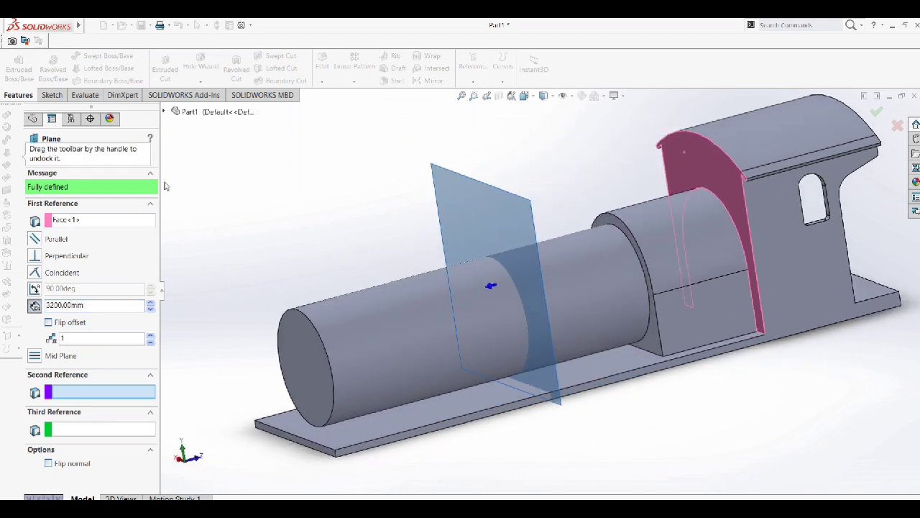
{"action": "left_click", "coordinate": [32, 157]}
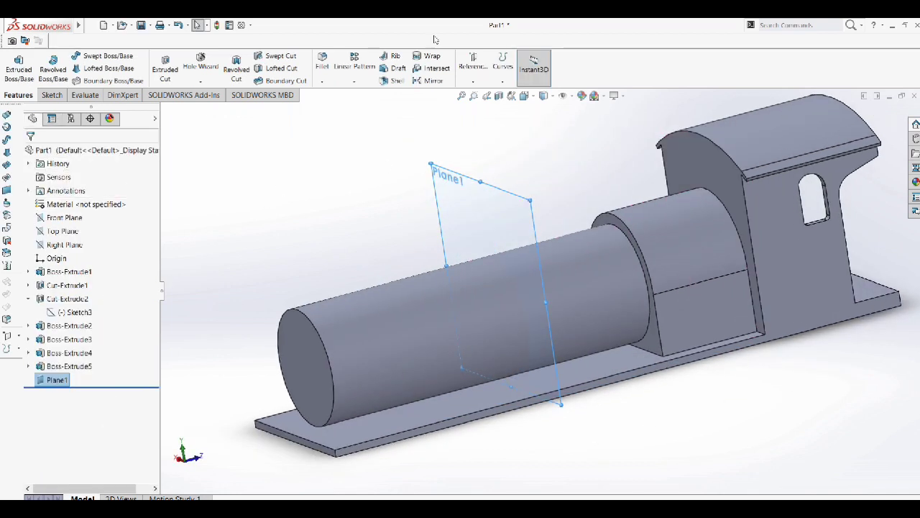
Step: Abandon a first mirror attempt and adjust Plane1's offset definition
{"action": "left_click", "coordinate": [429, 80]}
{"action": "left_click", "coordinate": [202, 314]}
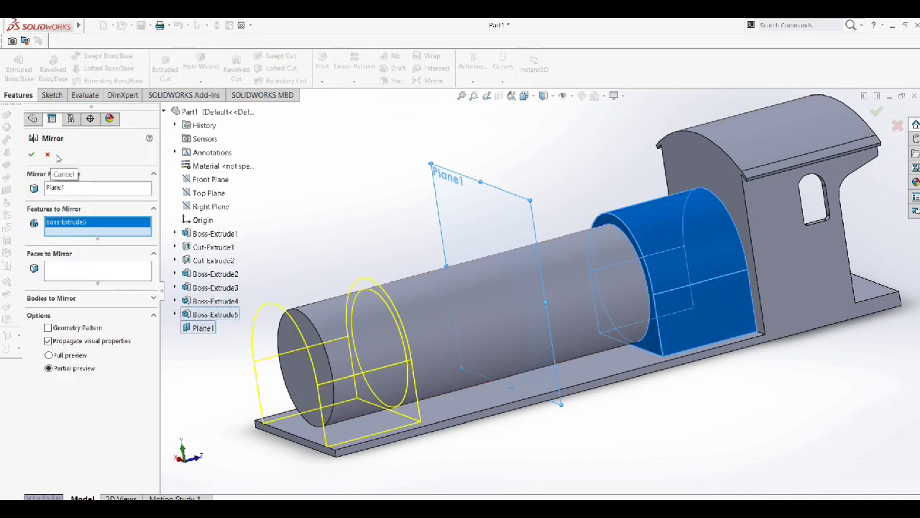
{"action": "left_click", "coordinate": [32, 157]}
{"action": "right_click", "coordinate": [58, 377]}
{"action": "left_click", "coordinate": [86, 289]}
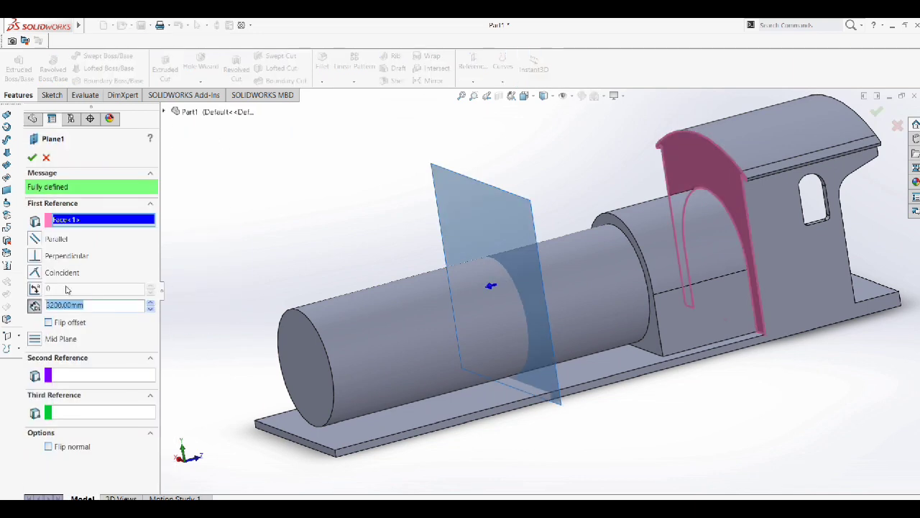
{"action": "type", "text": "3"}
{"action": "left_click", "coordinate": [32, 157]}
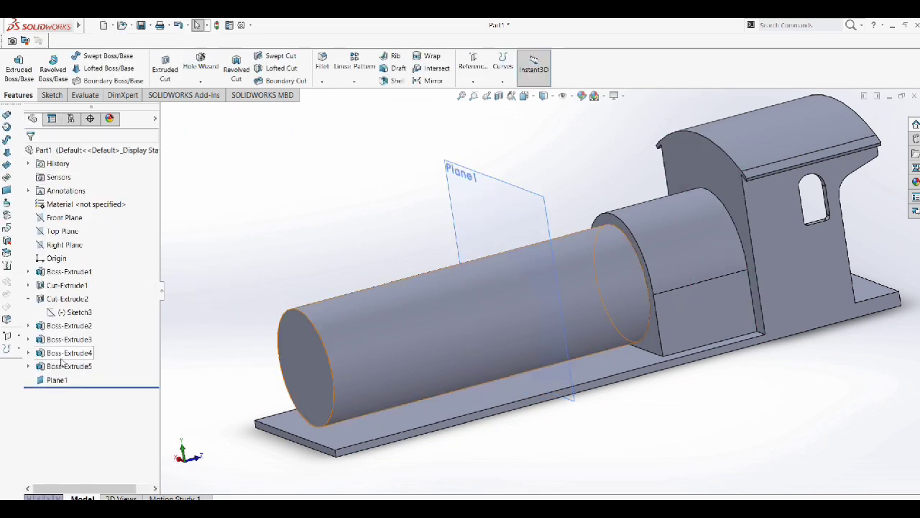
Step: Mirror the arched block about Plane1 to the boiler's front end and hide the plane
{"action": "left_click", "coordinate": [432, 81]}
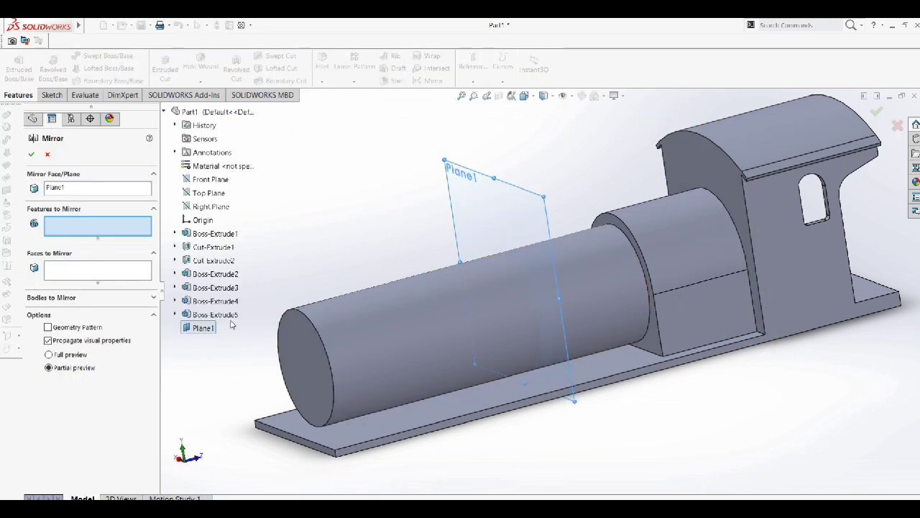
{"action": "left_click", "coordinate": [216, 314]}
{"action": "left_click", "coordinate": [31, 155]}
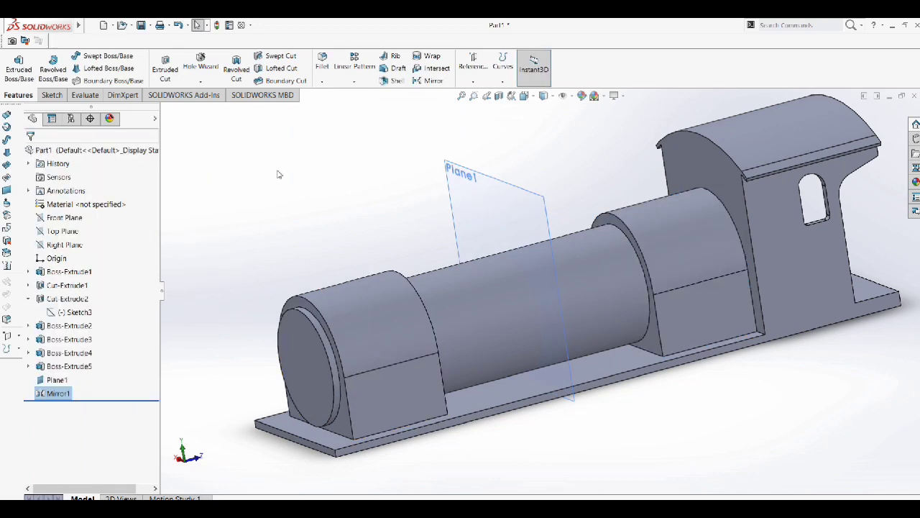
{"action": "left_click", "coordinate": [489, 193]}
{"action": "left_click", "coordinate": [540, 149]}
{"action": "mouse_move", "coordinate": [541, 149]}
{"action": "middle_mouse_down"}
{"action": "mouse_move", "coordinate": [485, 223]}
{"action": "mouse_move", "coordinate": [458, 329]}
{"action": "middle_mouse_up"}
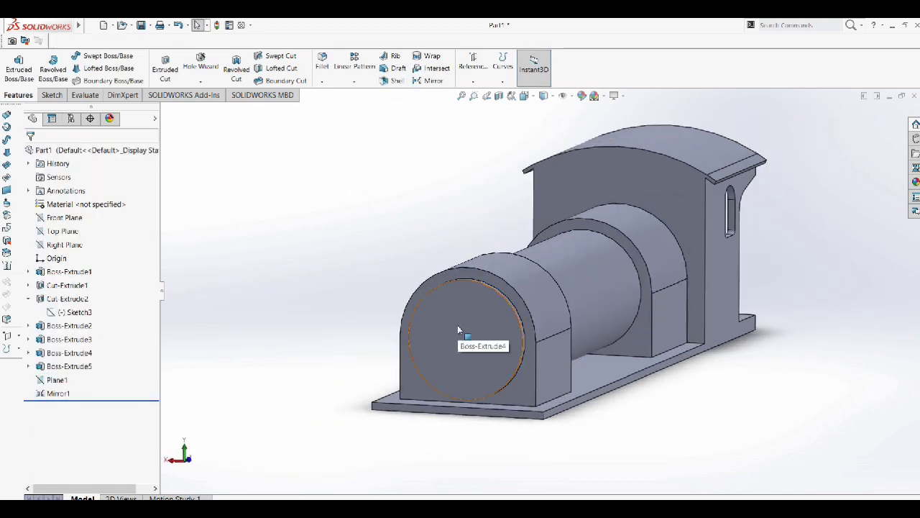
Step: Round the boiler's front circular edge with a 60 mm fillet
{"action": "left_click", "coordinate": [322, 63]}
{"action": "scroll", "coordinate": [460, 297], "scroll_direction": "down", "scroll_amount": 4}
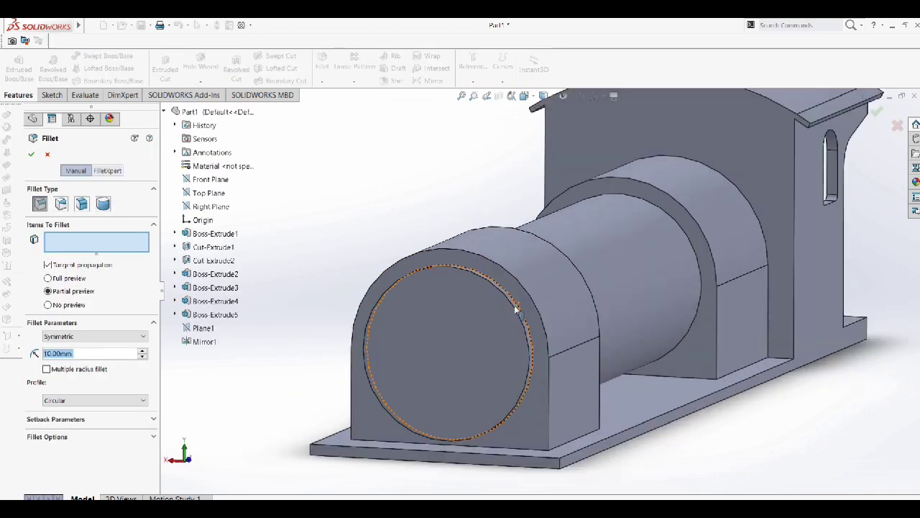
{"action": "left_click", "coordinate": [505, 286]}
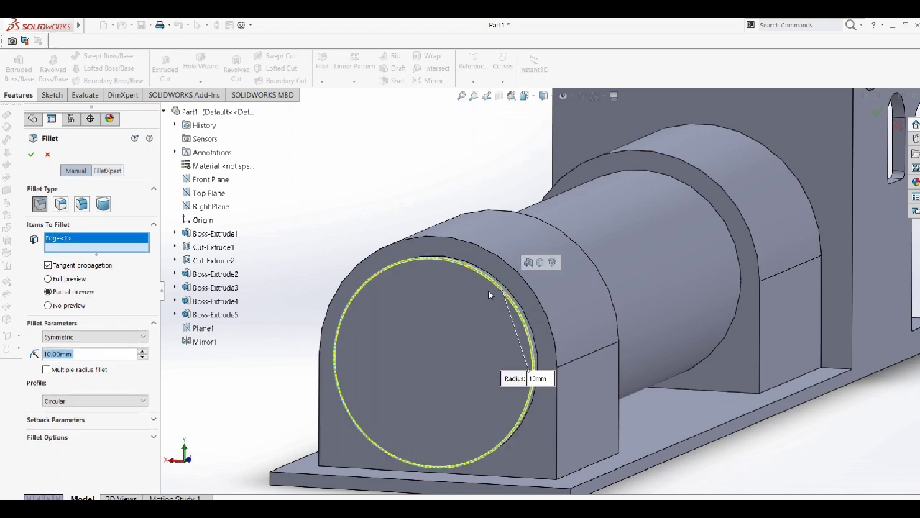
{"action": "left_click", "coordinate": [143, 350]}
{"action": "left_click", "coordinate": [144, 351]}
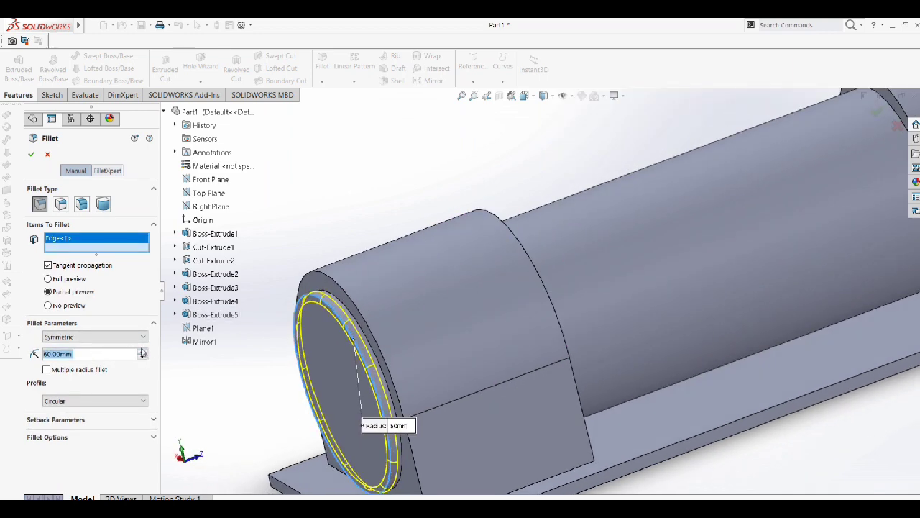
{"action": "left_click", "coordinate": [143, 351]}
{"action": "left_click", "coordinate": [31, 154]}
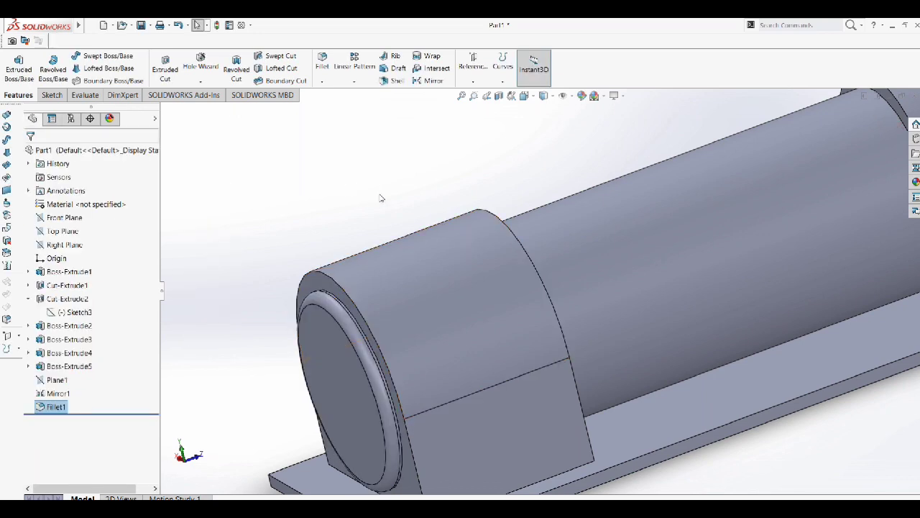
Step: Orbit to the front end and select the boiler's end face
{"action": "mouse_move", "coordinate": [381, 197]}
{"action": "middle_mouse_down"}
{"action": "mouse_move", "coordinate": [676, 270]}
{"action": "mouse_move", "coordinate": [688, 261]}
{"action": "mouse_move", "coordinate": [681, 253]}
{"action": "middle_mouse_up"}
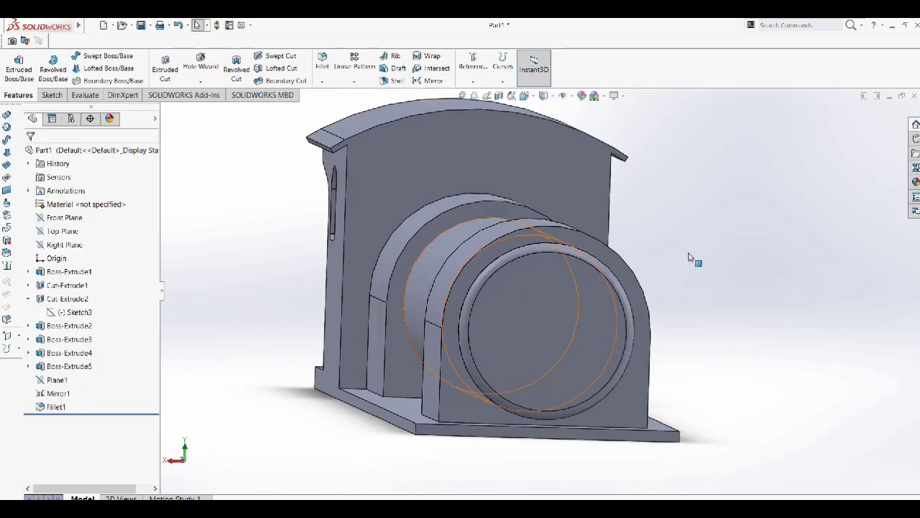
{"action": "left_click", "coordinate": [615, 309]}
{"action": "left_click", "coordinate": [655, 299]}
Step: Start a sketch on the boiler's front face with a vertical centreline
{"action": "left_click", "coordinate": [652, 152]}
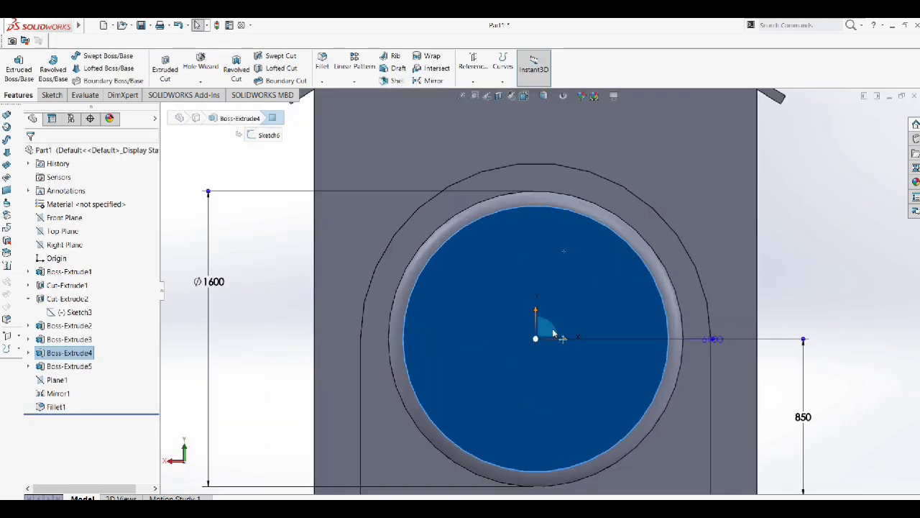
{"action": "right_click", "coordinate": [585, 220]}
{"action": "left_click", "coordinate": [597, 224]}
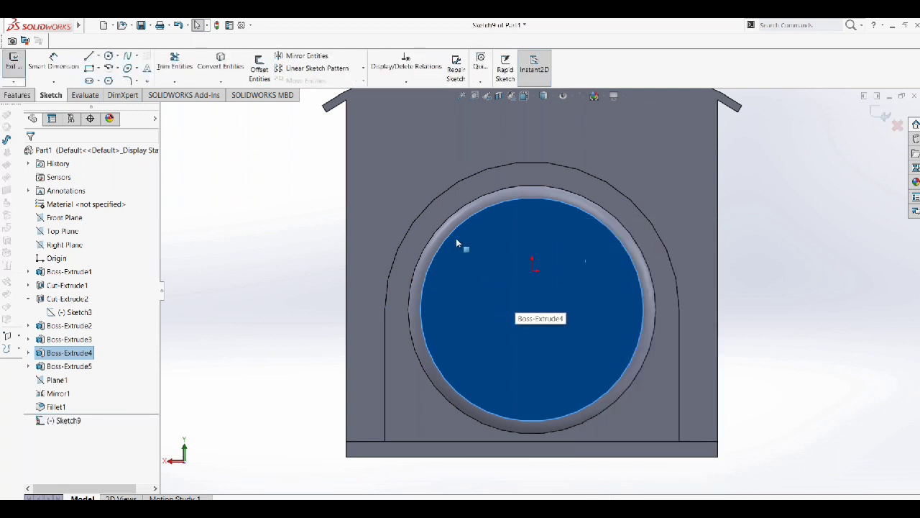
{"action": "left_click", "coordinate": [94, 56]}
{"action": "left_click", "coordinate": [113, 67]}
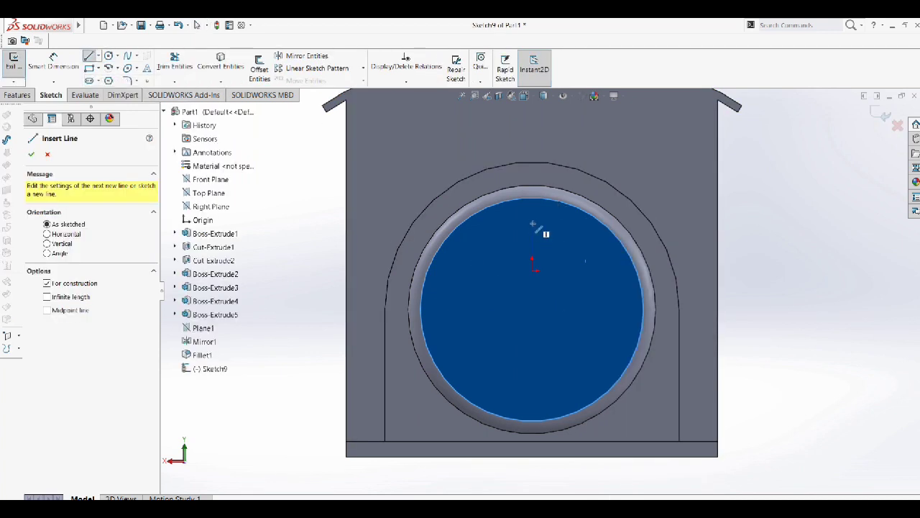
{"action": "left_click", "coordinate": [532, 226]}
{"action": "left_click", "coordinate": [538, 409]}
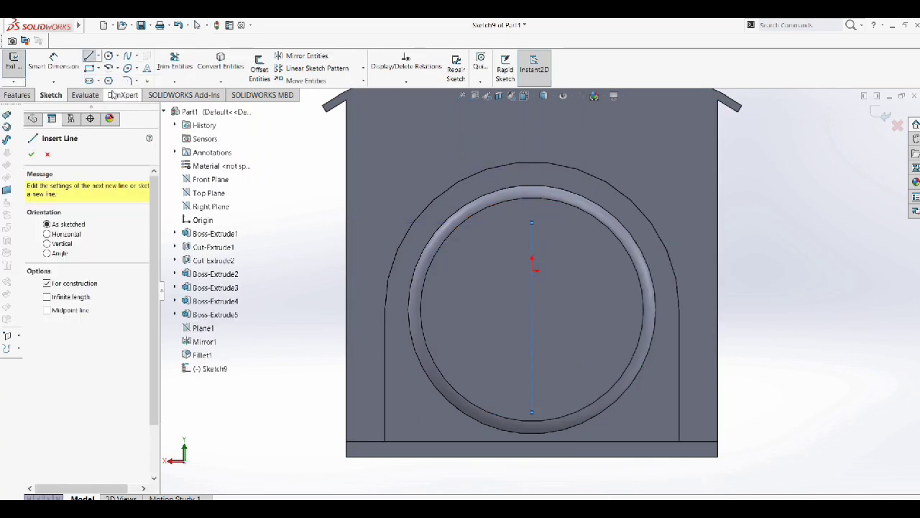
{"action": "left_click", "coordinate": [89, 56]}
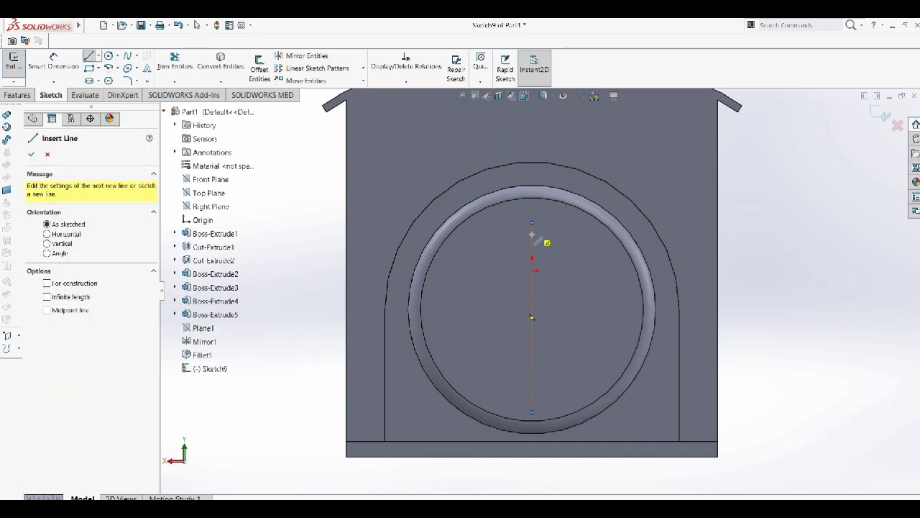
Step: Draw concentric guide circles: one at the boiler rim and smaller ones at the centre
{"action": "left_click", "coordinate": [108, 56]}
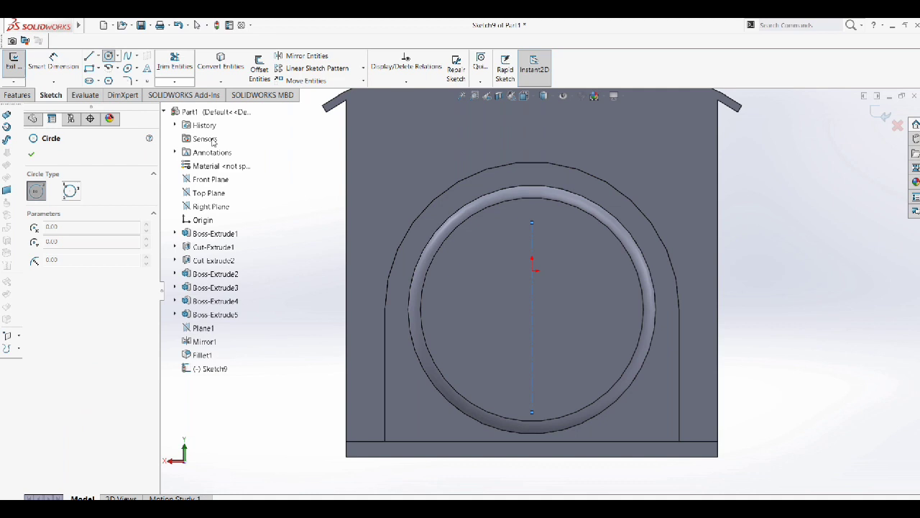
{"action": "left_click", "coordinate": [533, 310]}
{"action": "left_click", "coordinate": [535, 203]}
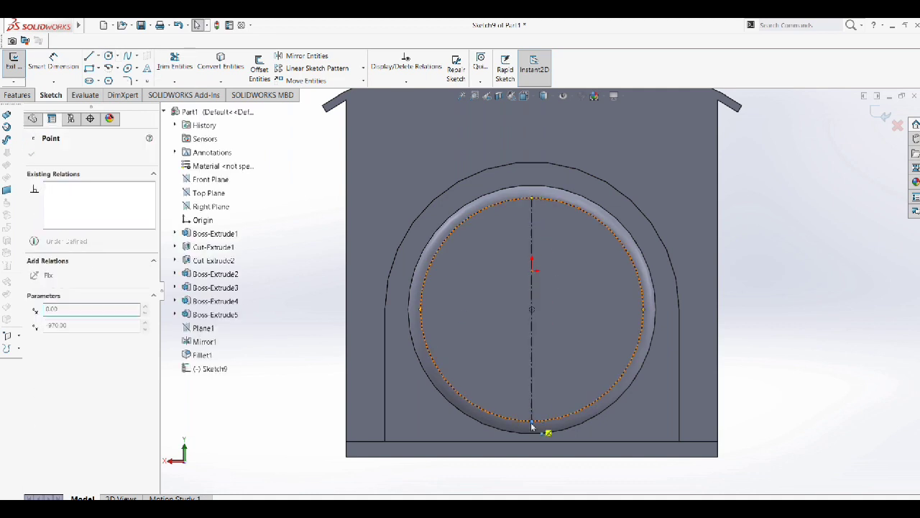
{"action": "key", "text": "Escape"}
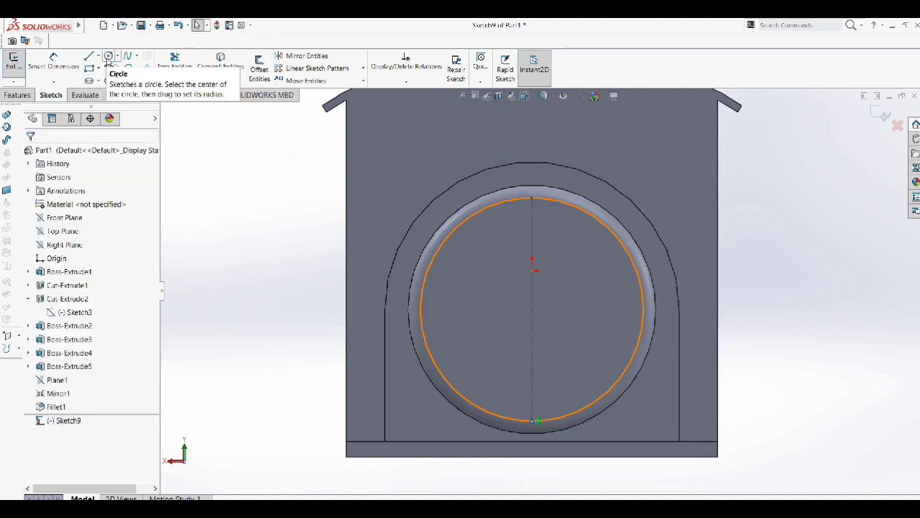
{"action": "left_click", "coordinate": [109, 56]}
{"action": "left_click", "coordinate": [532, 309]}
{"action": "left_click", "coordinate": [600, 267]}
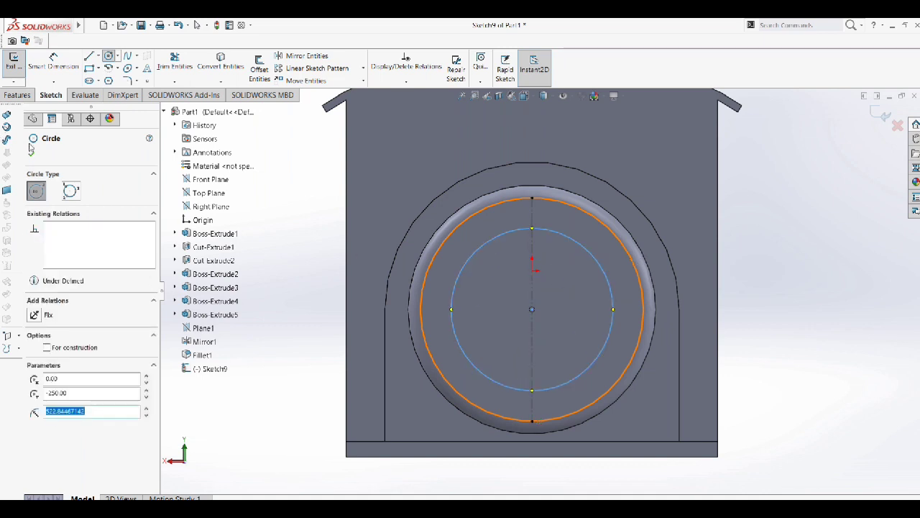
{"action": "key", "text": "Escape"}
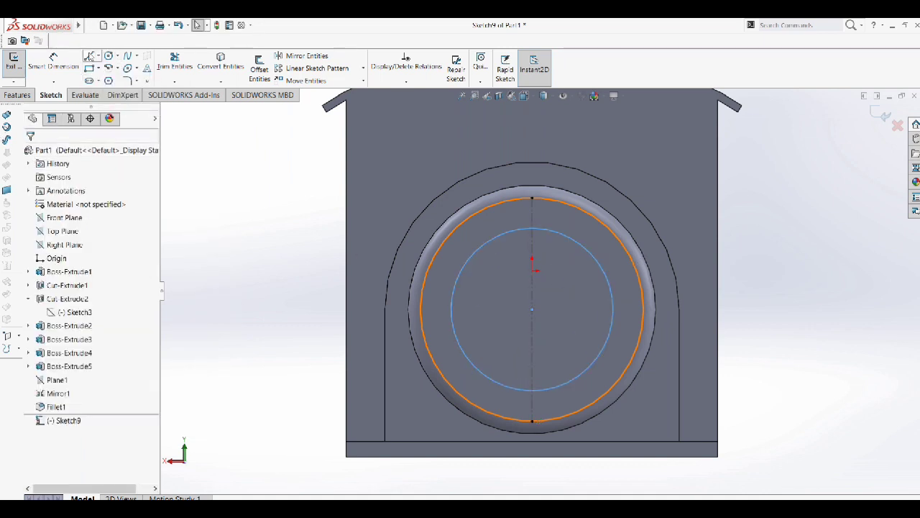
{"action": "left_click", "coordinate": [89, 55]}
{"action": "left_click", "coordinate": [532, 230]}
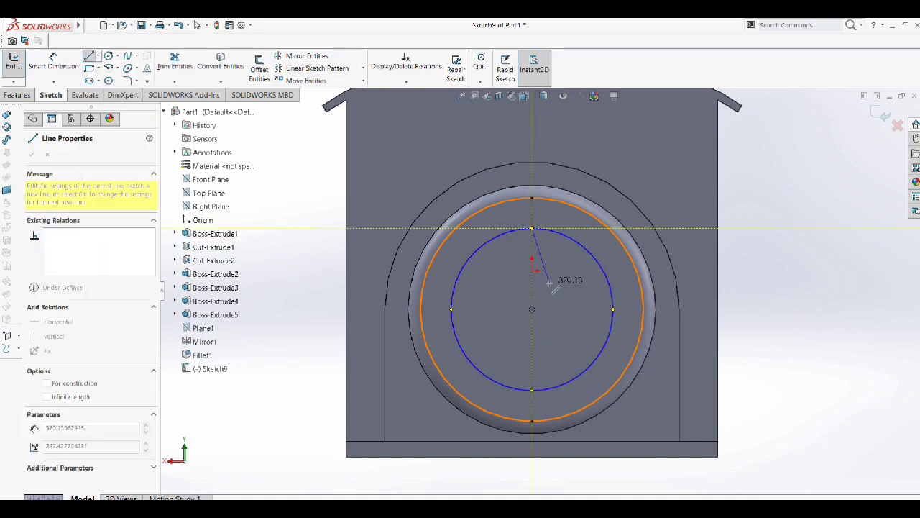
{"action": "key", "text": "Escape"}
{"action": "left_click", "coordinate": [108, 55]}
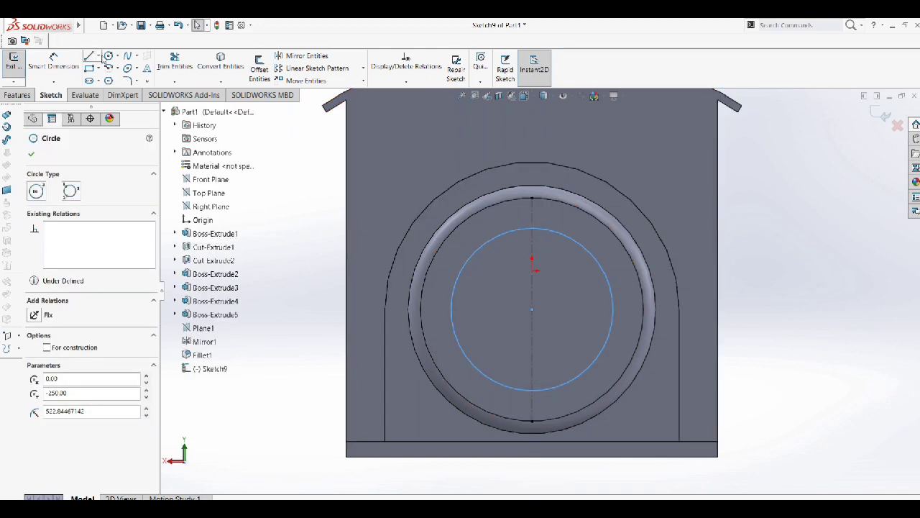
{"action": "left_click", "coordinate": [532, 310]}
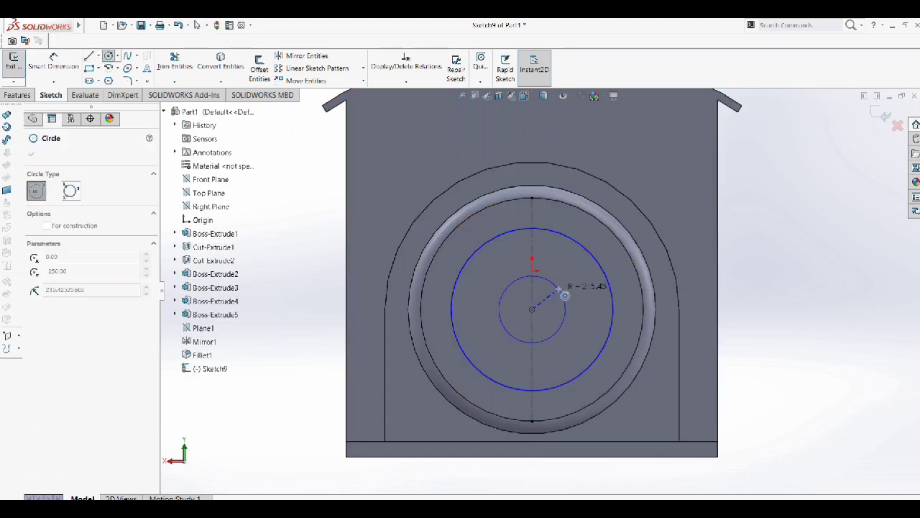
{"action": "left_click", "coordinate": [501, 290]}
{"action": "key", "text": "Escape"}
Step: Draw zig-zag lines between the outer and inner circles forming the half-star outline
{"action": "left_click", "coordinate": [88, 56]}
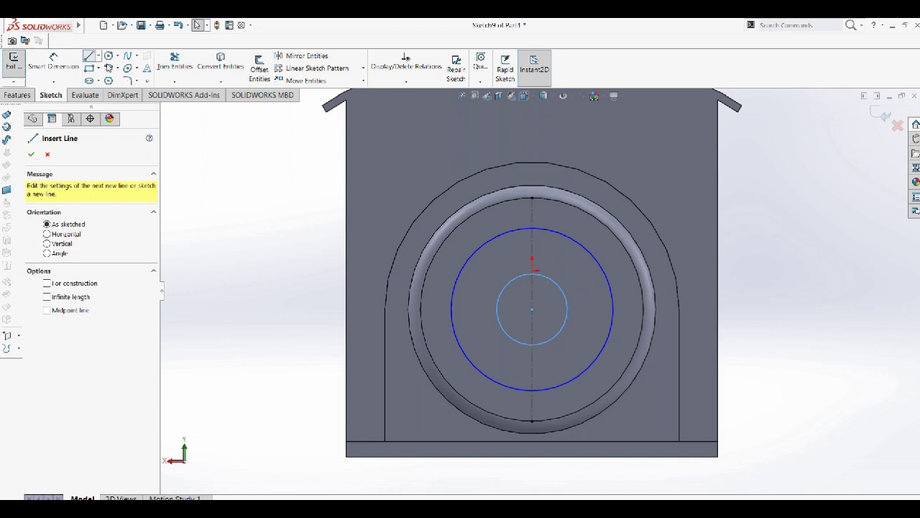
{"action": "left_click", "coordinate": [532, 230]}
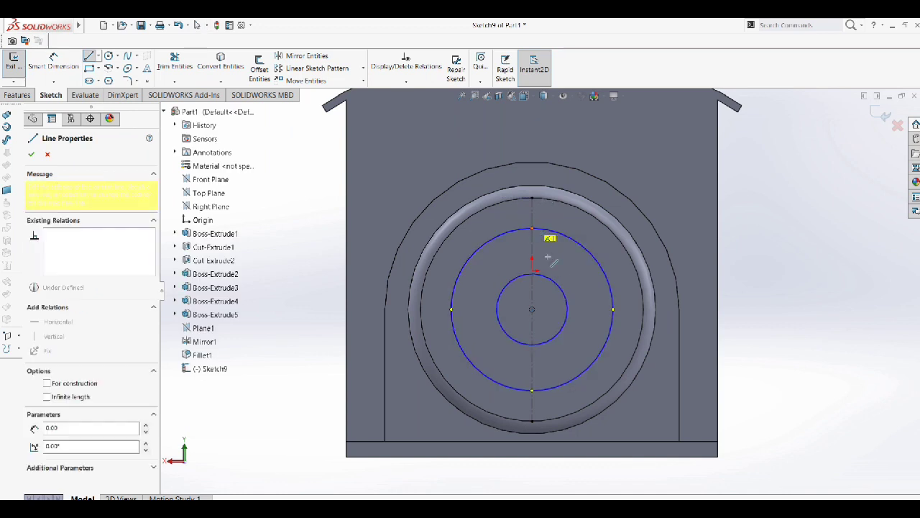
{"action": "left_click", "coordinate": [553, 283]}
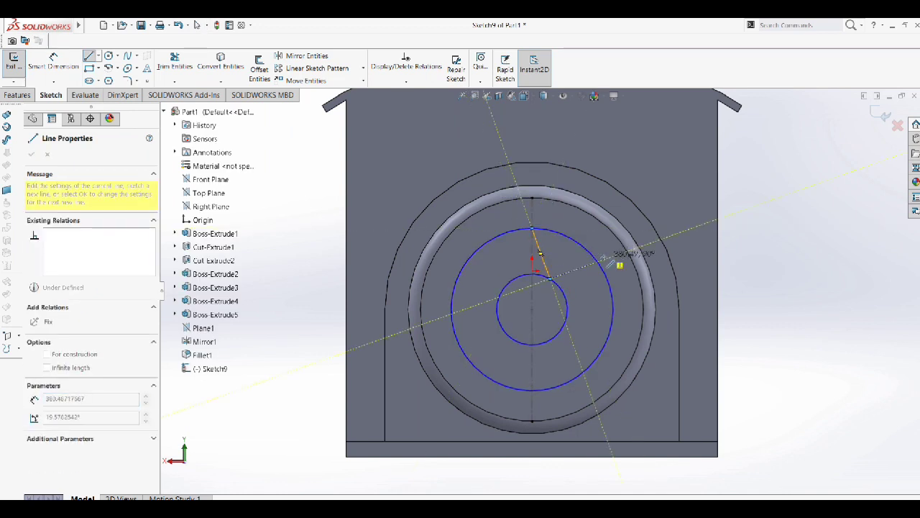
{"action": "left_click", "coordinate": [573, 307]}
{"action": "left_click", "coordinate": [608, 336]}
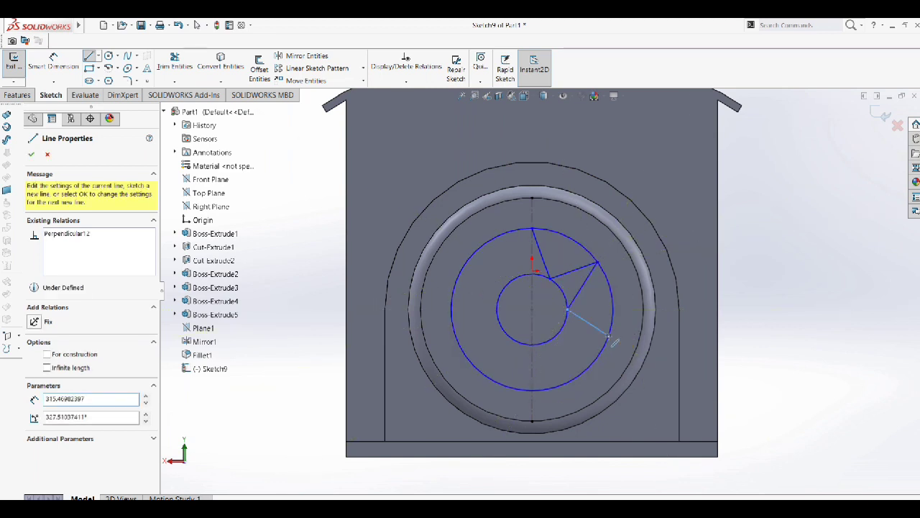
{"action": "double_click", "coordinate": [552, 340]}
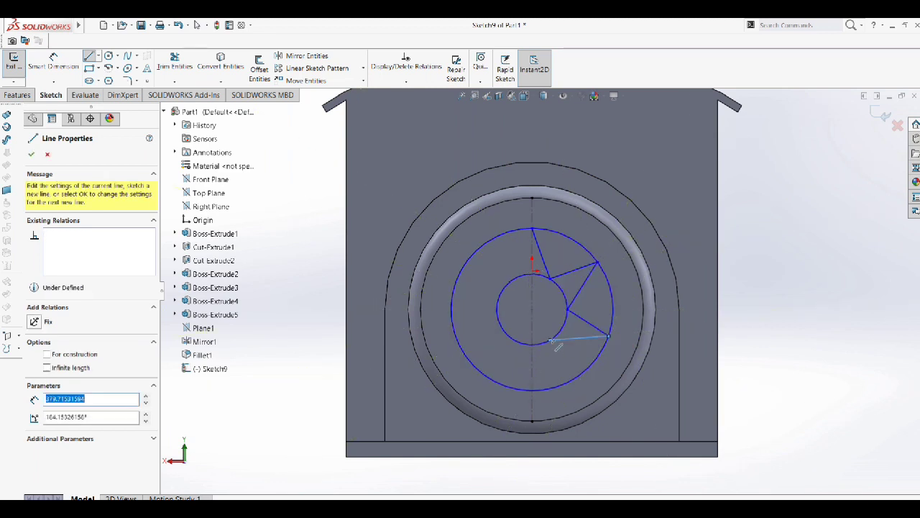
{"action": "left_click_drag", "start_coordinate": [550, 340], "coordinate": [532, 389]}
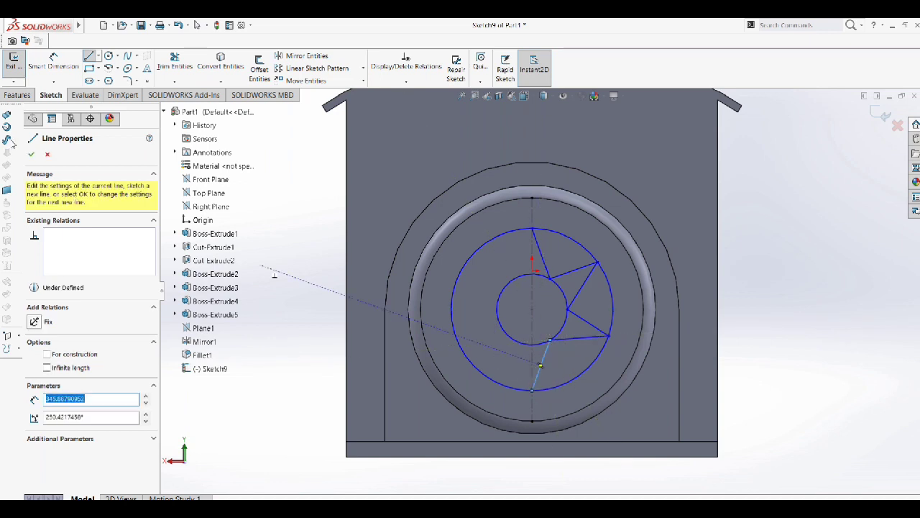
{"action": "key", "text": "Escape"}
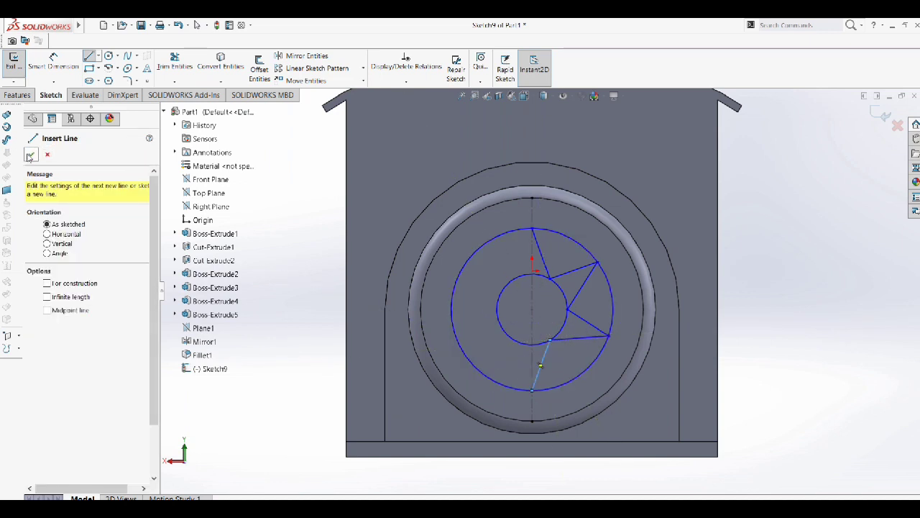
Step: Drag the star vertices into shape and trim away the surrounding circles
{"action": "left_click_drag", "start_coordinate": [609, 338], "coordinate": [601, 349]}
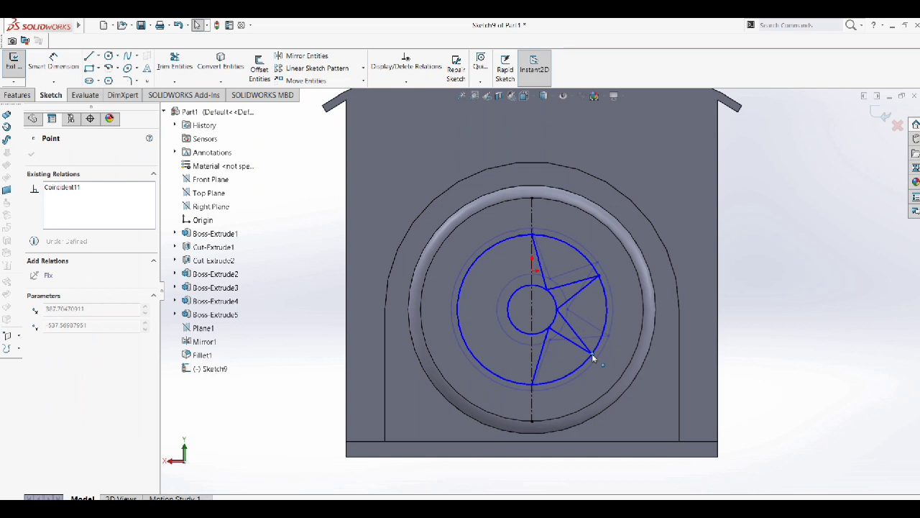
{"action": "left_click_drag", "start_coordinate": [593, 357], "coordinate": [601, 335]}
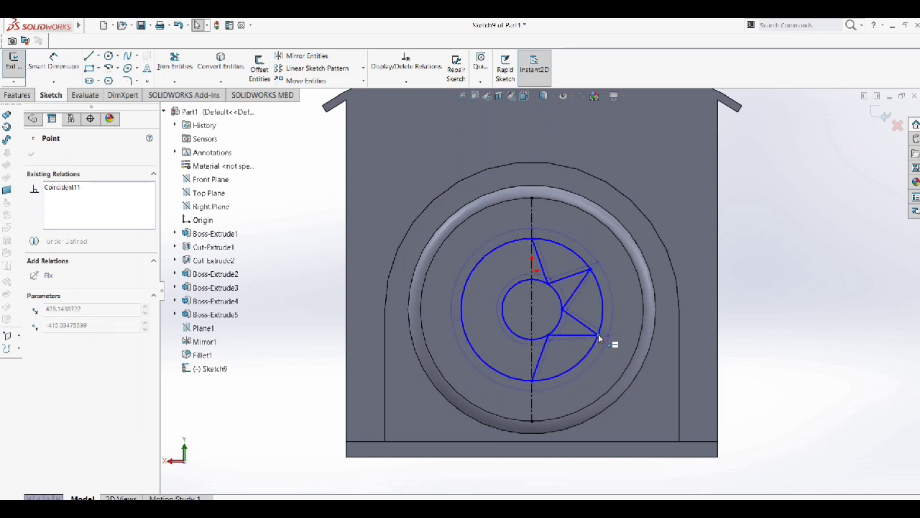
{"action": "mouse_move", "coordinate": [551, 335]}
{"action": "left_mouse_down"}
{"action": "mouse_move", "coordinate": [591, 343]}
{"action": "mouse_move", "coordinate": [595, 333]}
{"action": "left_mouse_up"}
{"action": "left_click", "coordinate": [596, 329]}
{"action": "key", "text": "Escape"}
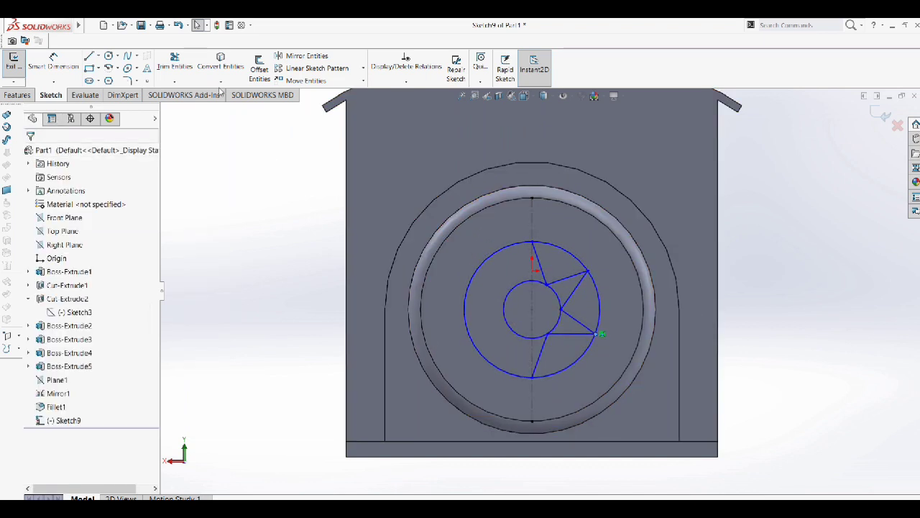
{"action": "left_click", "coordinate": [174, 65]}
{"action": "left_click_drag", "start_coordinate": [511, 235], "coordinate": [515, 266]}
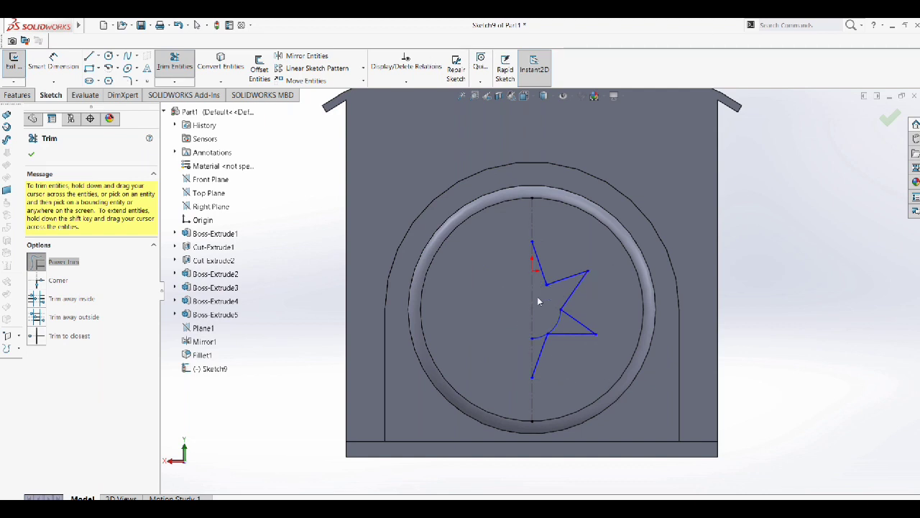
Step: Mirror the six half-star edges about the centreline to complete the star
{"action": "left_click", "coordinate": [302, 55]}
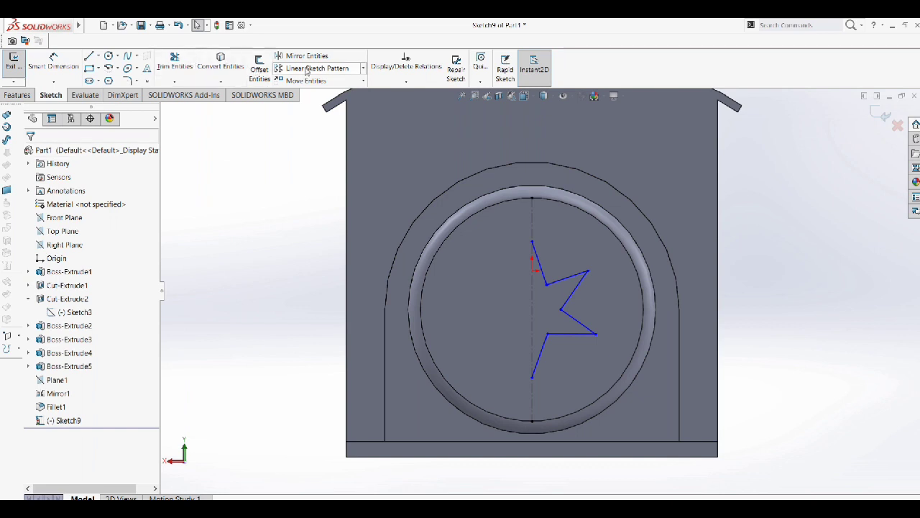
{"action": "left_click", "coordinate": [537, 262]}
{"action": "left_click", "coordinate": [569, 278]}
{"action": "left_click", "coordinate": [574, 291]}
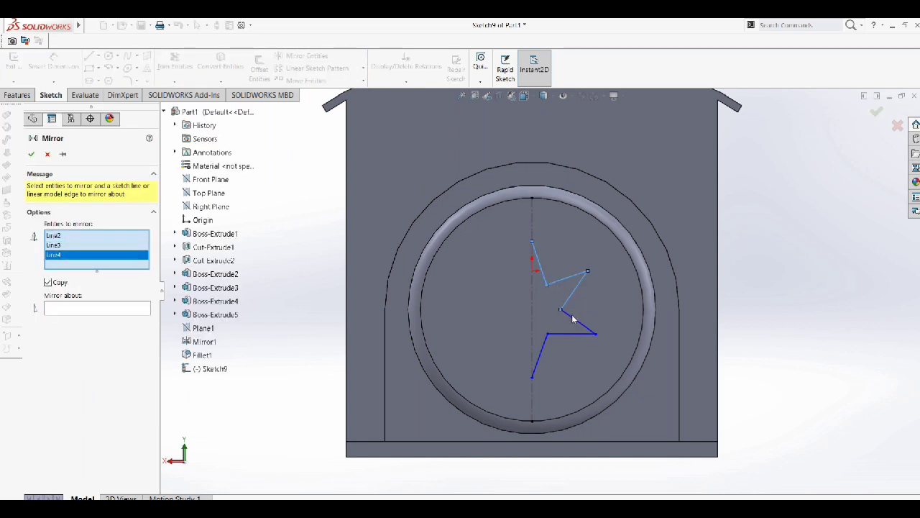
{"action": "left_click", "coordinate": [575, 320]}
{"action": "left_click", "coordinate": [572, 334]}
{"action": "left_click", "coordinate": [540, 355]}
{"action": "left_click", "coordinate": [100, 338]}
{"action": "left_click", "coordinate": [530, 223]}
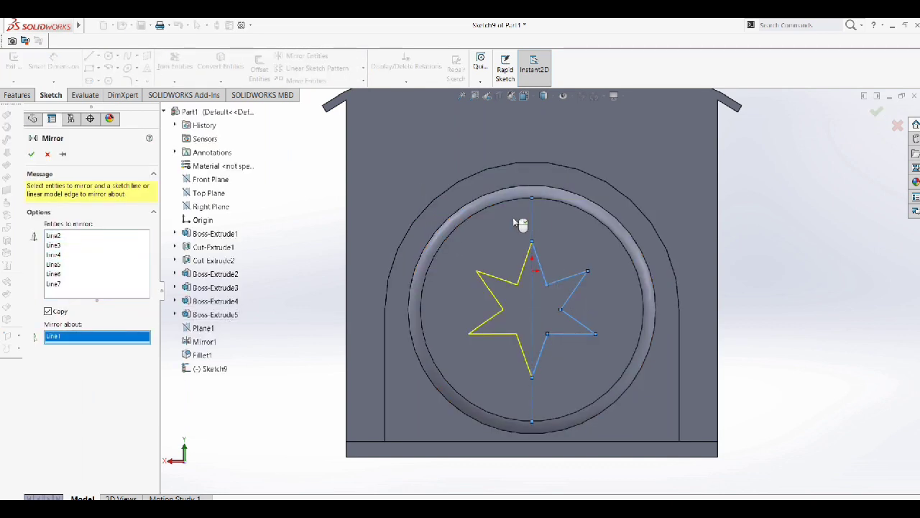
{"action": "key", "text": "Return"}
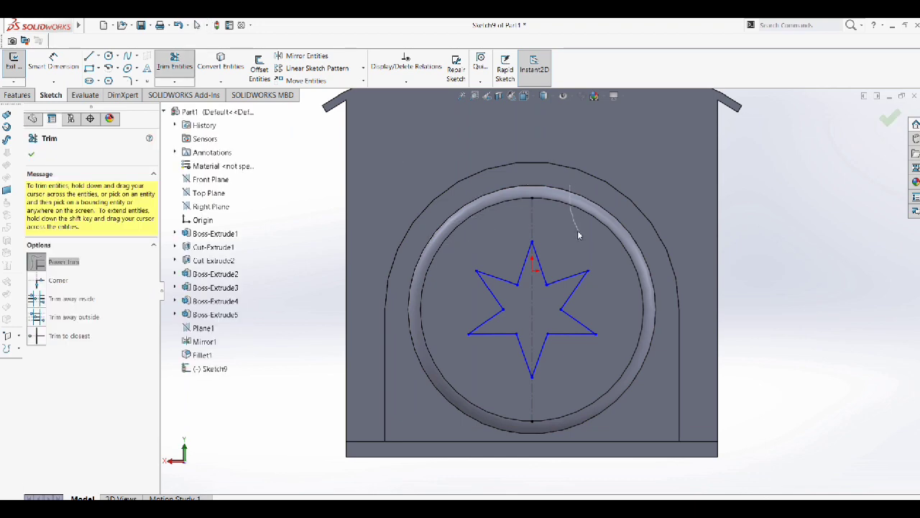
{"action": "left_click", "coordinate": [31, 154]}
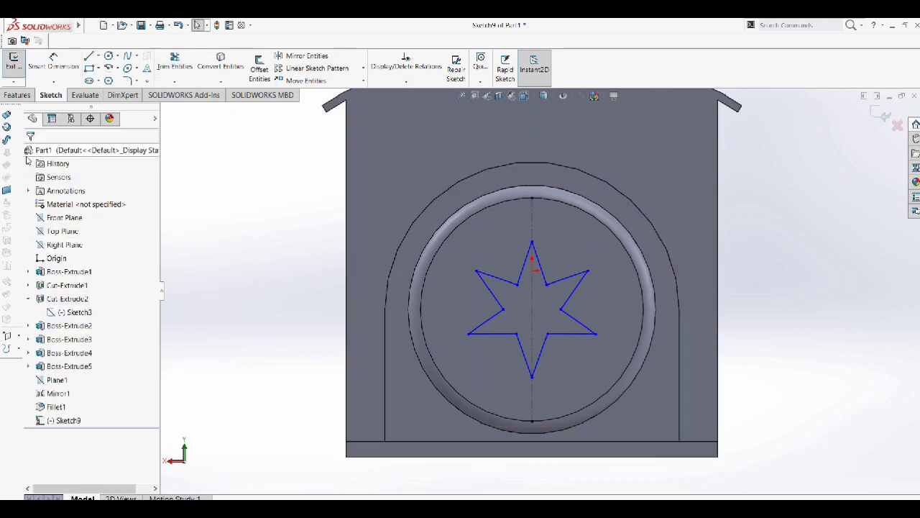
Step: Extrude the star sketch 5 mm as a raised boss
{"action": "left_click", "coordinate": [27, 96]}
{"action": "left_click", "coordinate": [18, 66]}
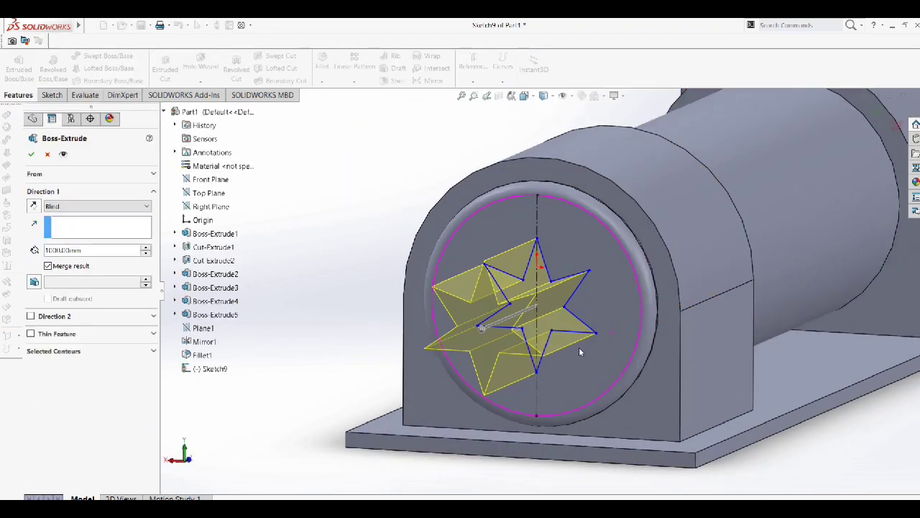
{"action": "left_click", "coordinate": [60, 250]}
{"action": "type", "text": "5"}
{"action": "key", "text": "Return"}
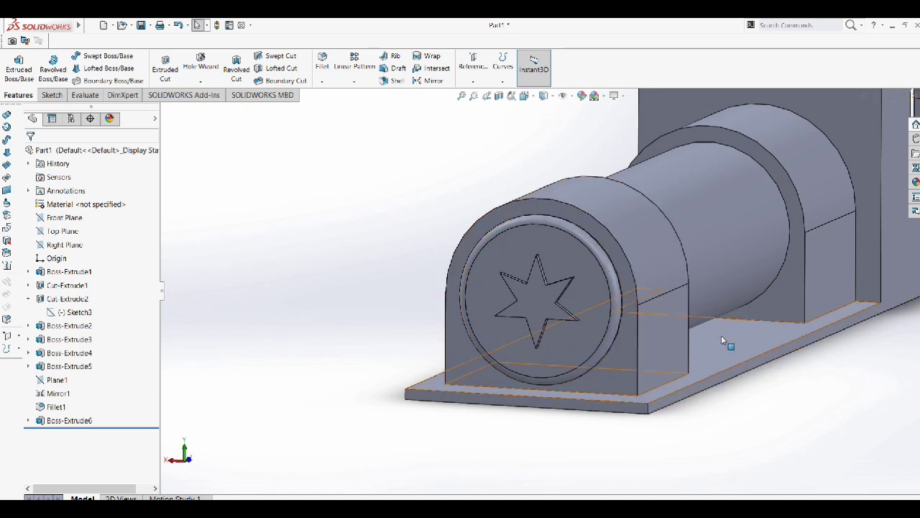
Step: Sketch a corner rectangle on the base plate's front face, extending below the plate
{"action": "left_click", "coordinate": [625, 402]}
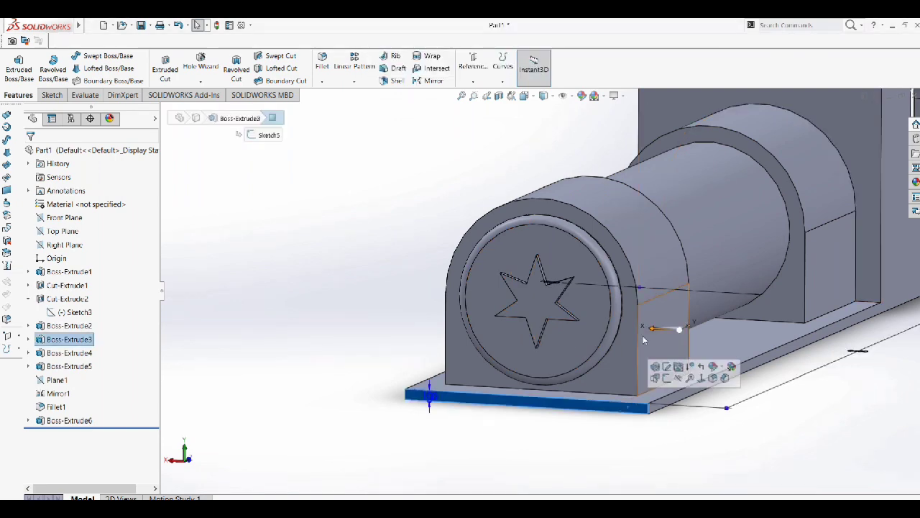
{"action": "key", "text": "ctrl+8"}
{"action": "right_click", "coordinate": [619, 424]}
{"action": "left_click", "coordinate": [636, 249]}
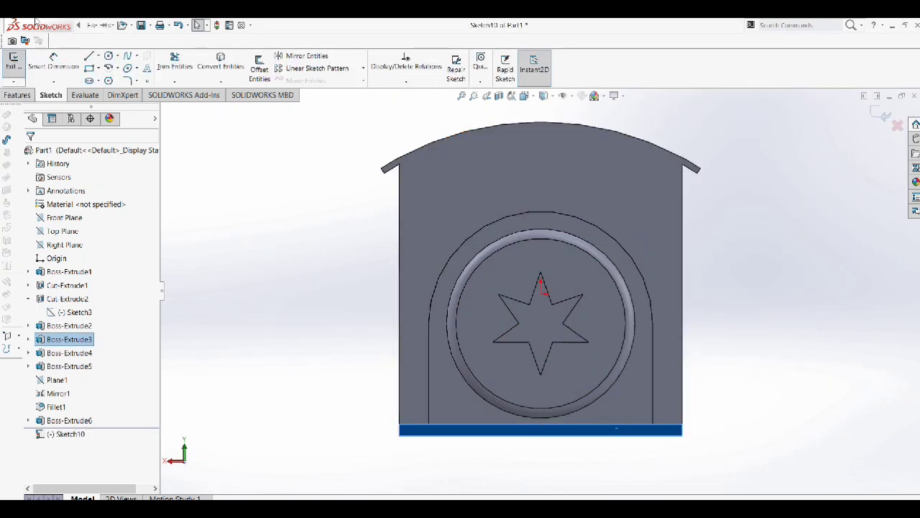
{"action": "left_click", "coordinate": [89, 67]}
{"action": "left_click", "coordinate": [399, 424]}
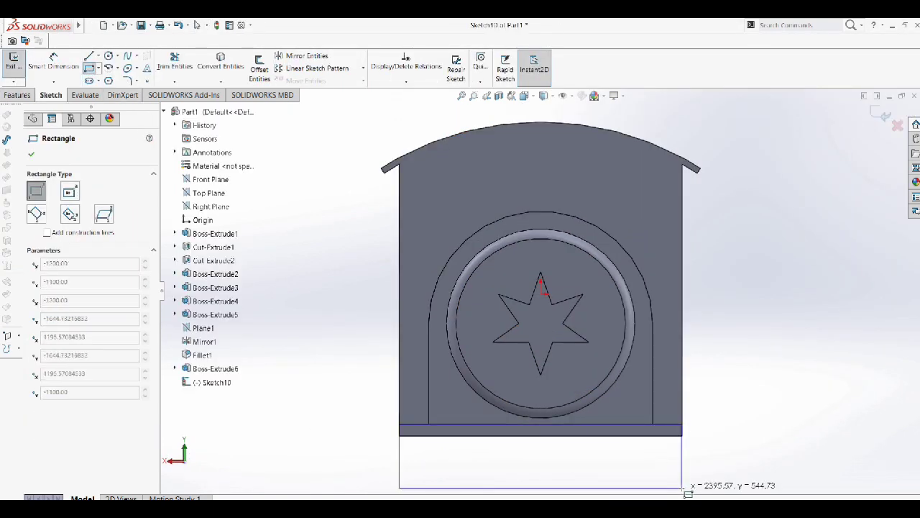
{"action": "left_click", "coordinate": [682, 490]}
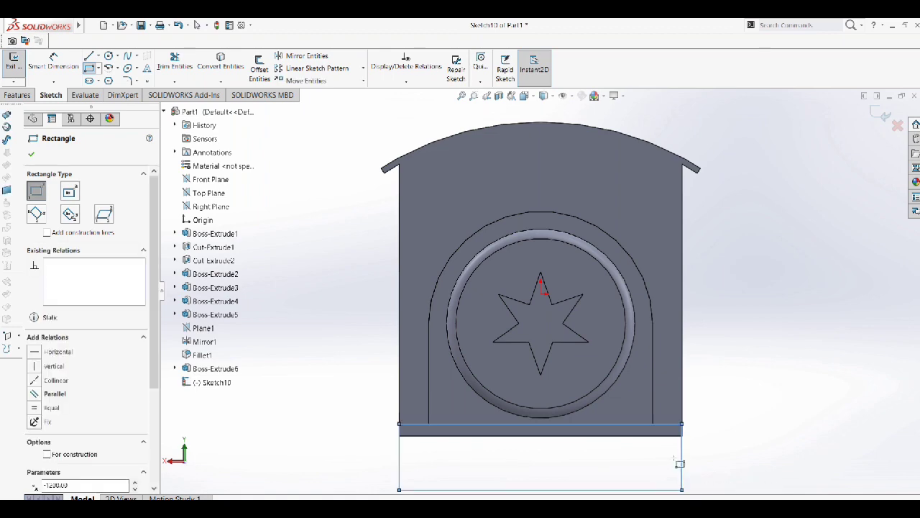
{"action": "left_click", "coordinate": [32, 155]}
{"action": "scroll", "coordinate": [649, 448], "scroll_direction": "up", "scroll_amount": 1}
{"action": "scroll", "coordinate": [573, 314], "scroll_direction": "down", "scroll_amount": 5}
Step: Dimension the rectangle's left edge to a height of 600
{"action": "left_click", "coordinate": [577, 311]}
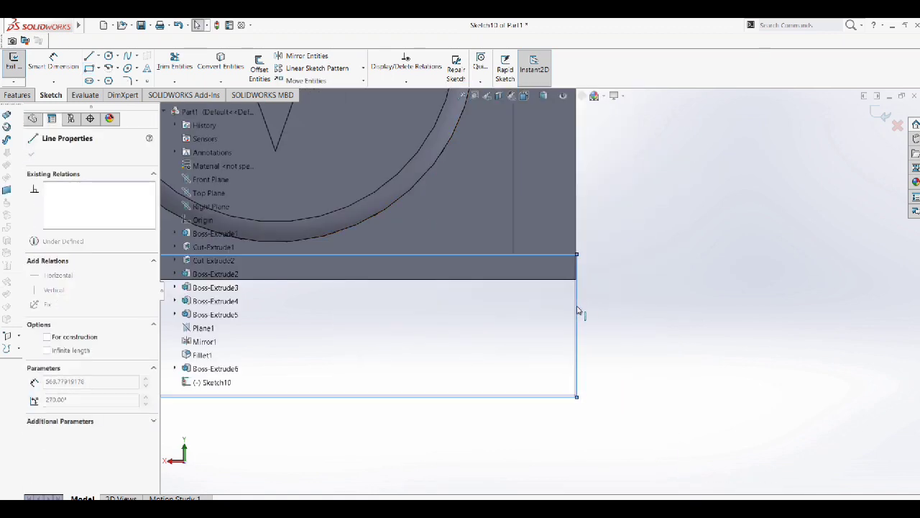
{"action": "double_click", "coordinate": [581, 313]}
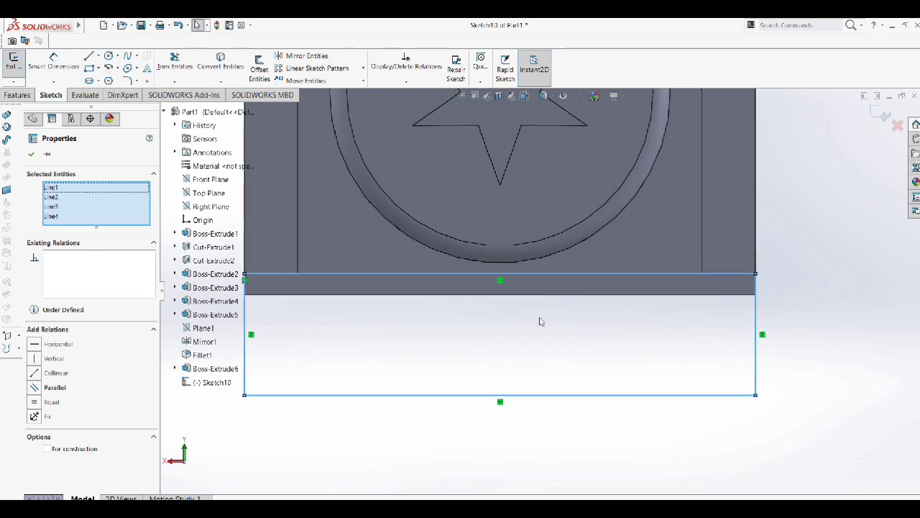
{"action": "left_click", "coordinate": [31, 156]}
{"action": "left_click", "coordinate": [53, 61]}
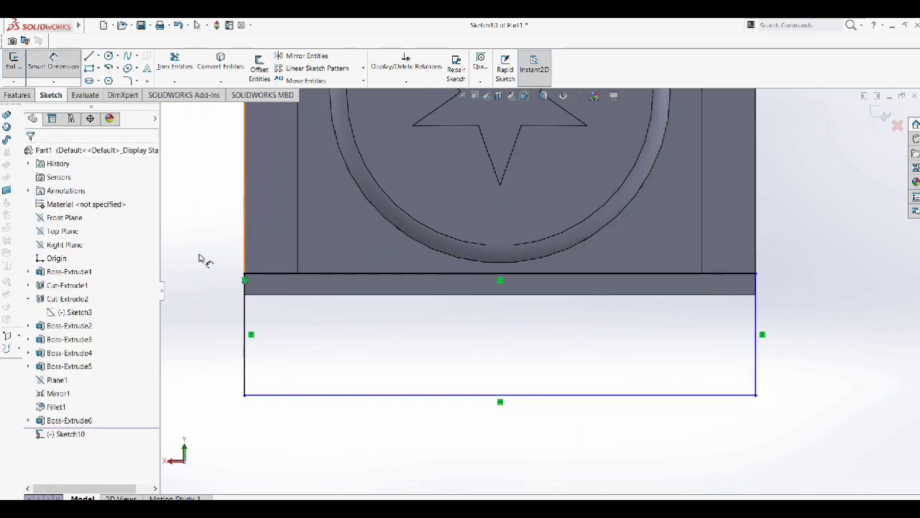
{"action": "left_click", "coordinate": [245, 310]}
{"action": "left_click", "coordinate": [245, 434]}
{"action": "key", "text": "BackSpace"}
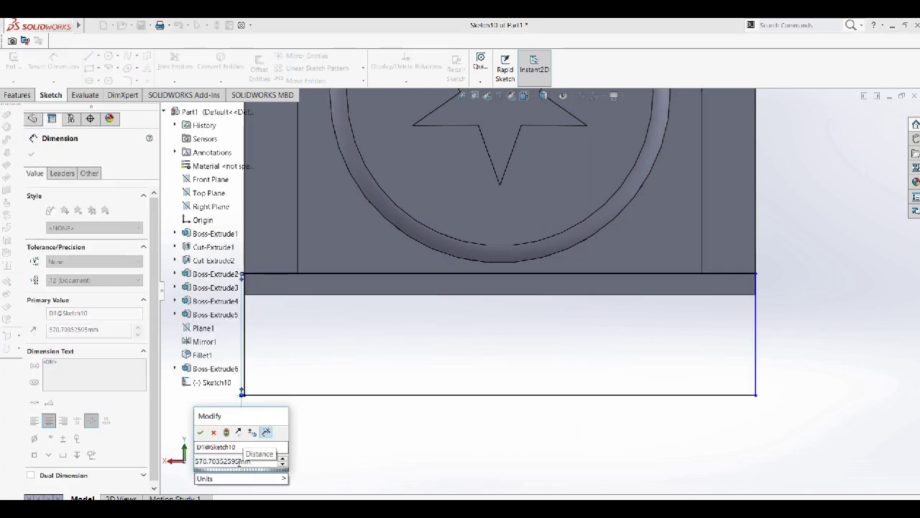
{"action": "type", "text": "600"}
{"action": "key", "text": "Return"}
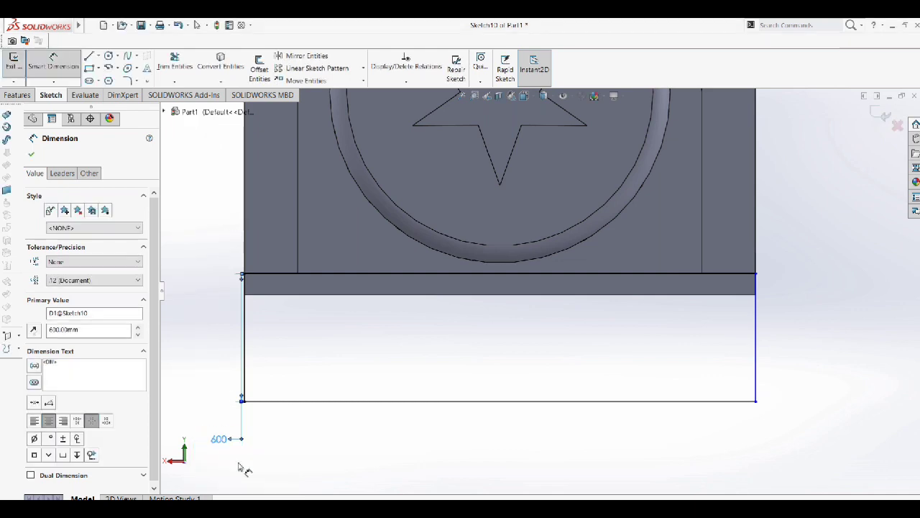
Step: Start an Extruded Boss/Base from the rectangle sketch
{"action": "left_click", "coordinate": [31, 153]}
{"action": "left_click", "coordinate": [18, 95]}
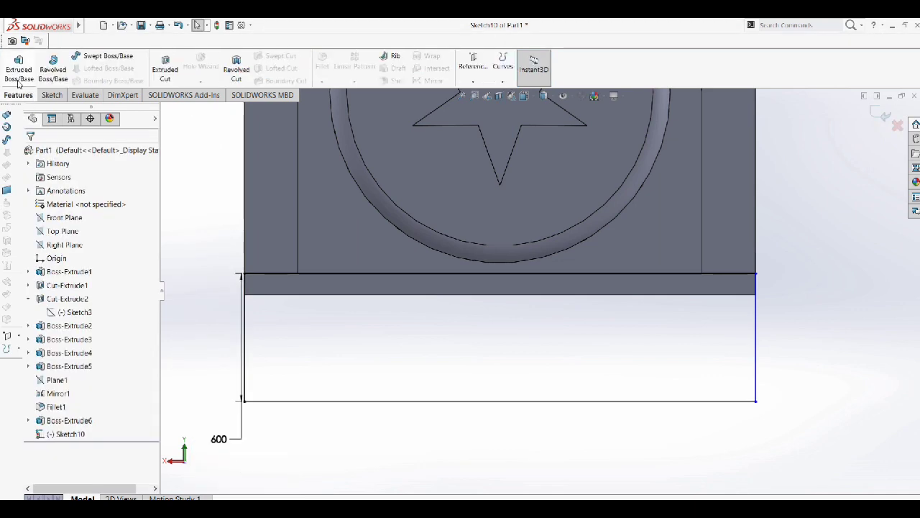
{"action": "left_click", "coordinate": [18, 64]}
Step: Confirm the block extrusion and start a sketch on the new block's front face
{"action": "key", "text": "Return"}
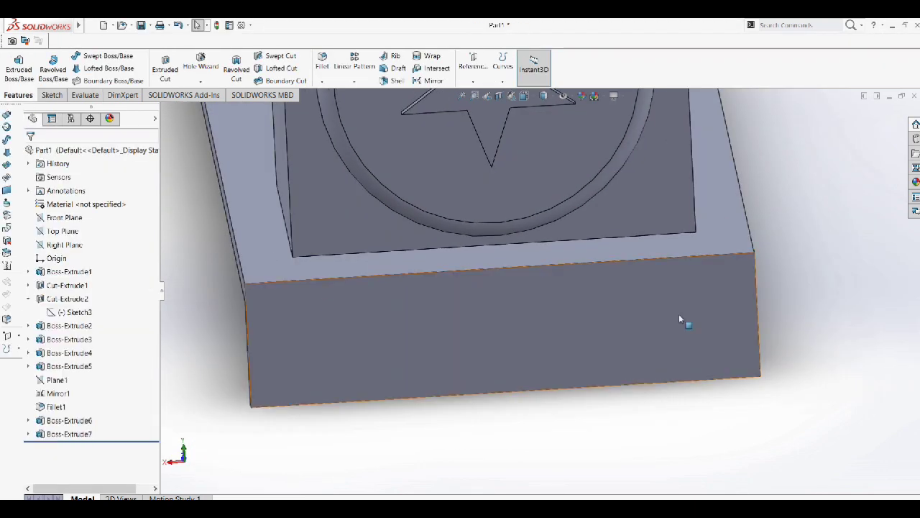
{"action": "middle_click_drag", "start_coordinate": [699, 269], "coordinate": [256, 304]}
{"action": "left_click", "coordinate": [359, 316]}
{"action": "left_click", "coordinate": [411, 299]}
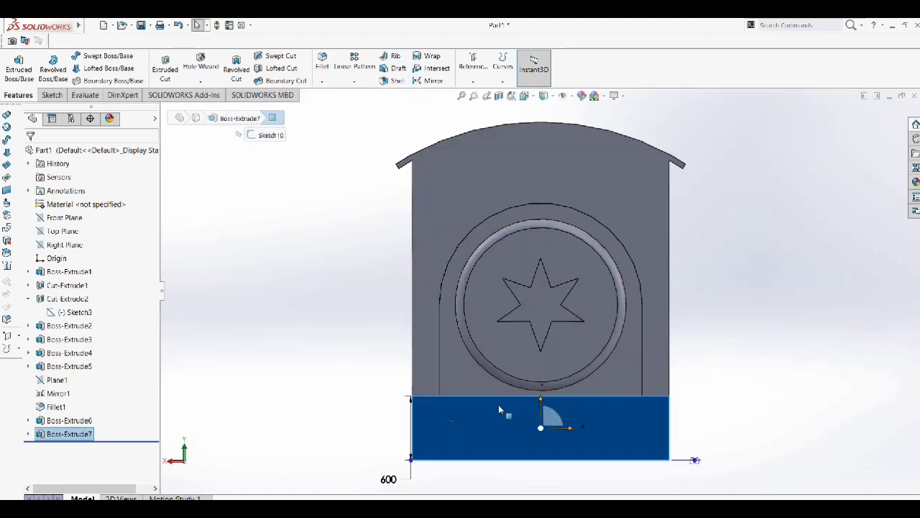
{"action": "right_click", "coordinate": [503, 411]}
{"action": "left_click", "coordinate": [527, 258]}
Step: Draw a vertical centreline through the block and a corner rectangle on its left side
{"action": "left_click", "coordinate": [96, 56]}
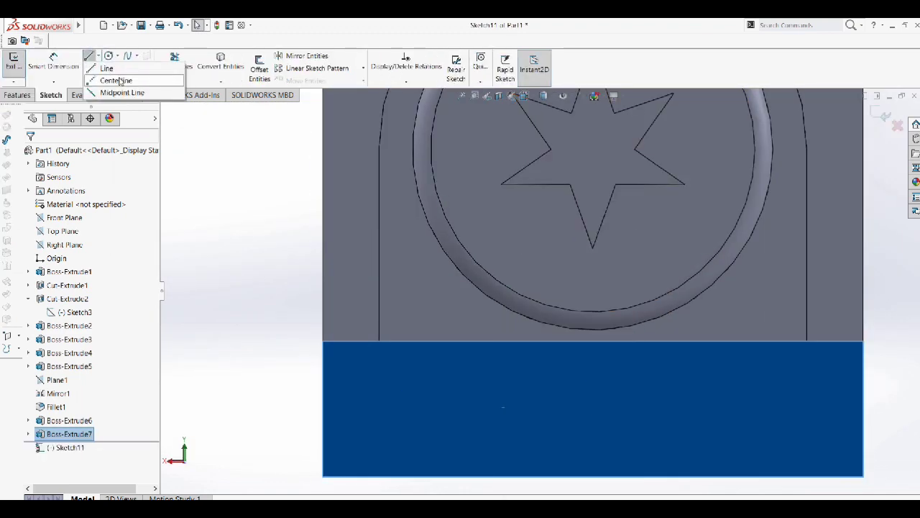
{"action": "left_click", "coordinate": [114, 78]}
{"action": "left_click", "coordinate": [592, 357]}
{"action": "left_click", "coordinate": [593, 468]}
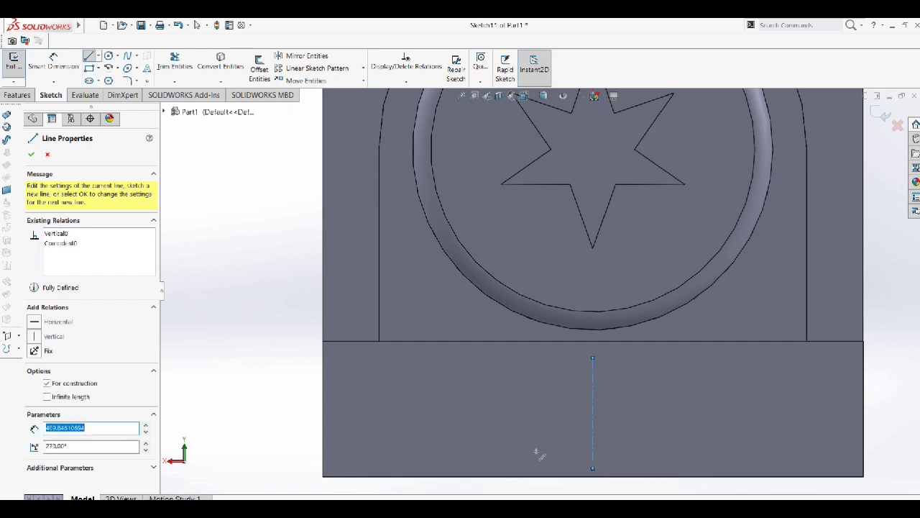
{"action": "left_click", "coordinate": [32, 157]}
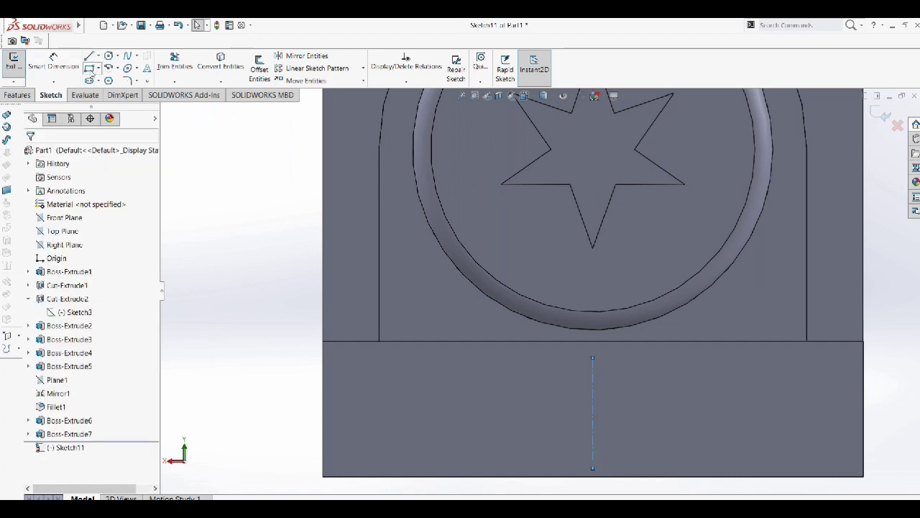
{"action": "left_click", "coordinate": [90, 68]}
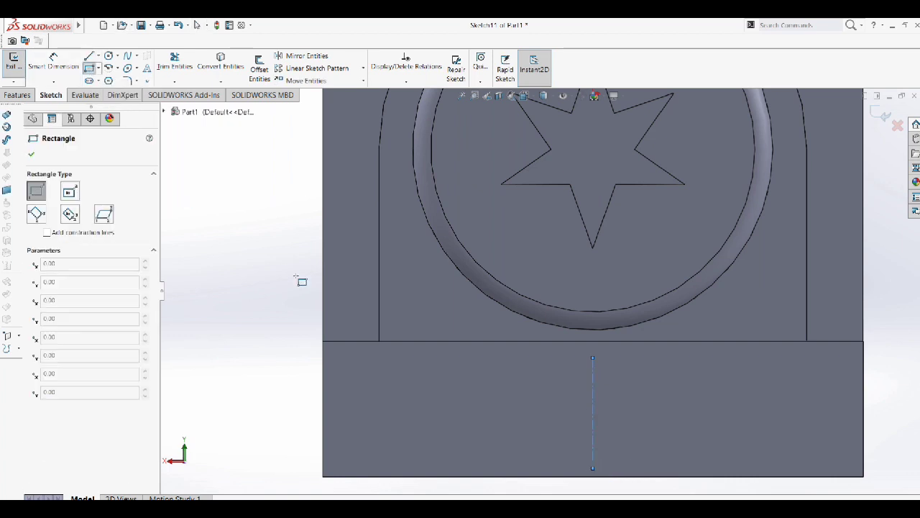
{"action": "left_click", "coordinate": [362, 358]}
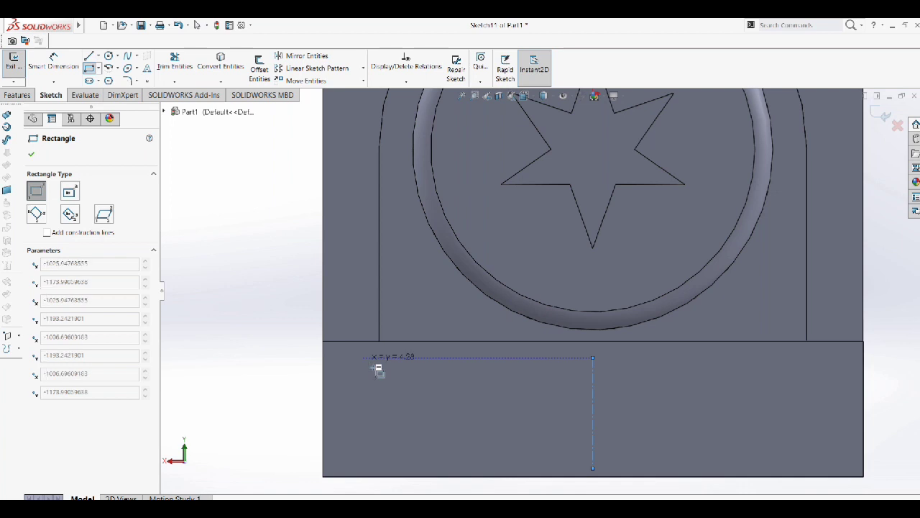
{"action": "left_click", "coordinate": [429, 426]}
{"action": "left_click", "coordinate": [31, 153]}
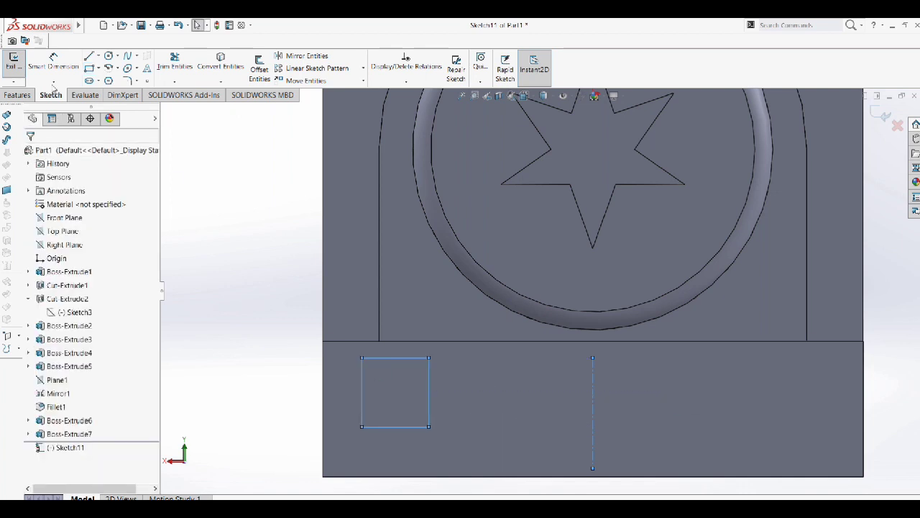
{"action": "left_click", "coordinate": [19, 70]}
Step: Dimension the rectangle to a 300 by 300 square
{"action": "left_click", "coordinate": [53, 64]}
{"action": "left_click", "coordinate": [362, 379]}
{"action": "left_click", "coordinate": [292, 401]}
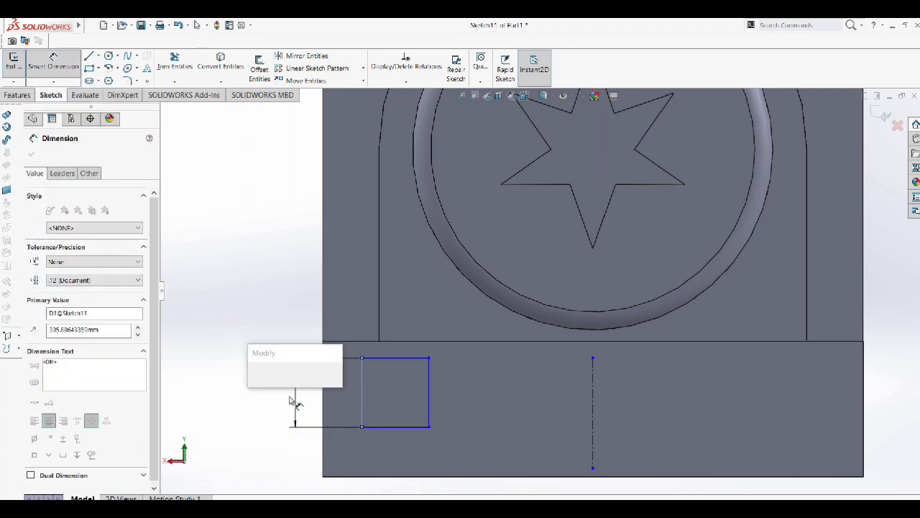
{"action": "type", "text": "300"}
{"action": "key", "text": "Return"}
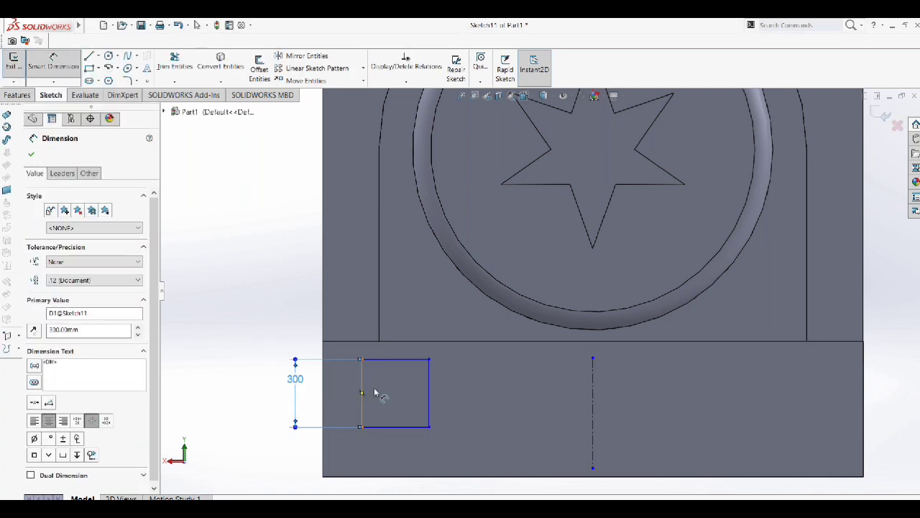
{"action": "left_click", "coordinate": [418, 358]}
{"action": "left_click", "coordinate": [430, 300]}
{"action": "type", "text": "300"}
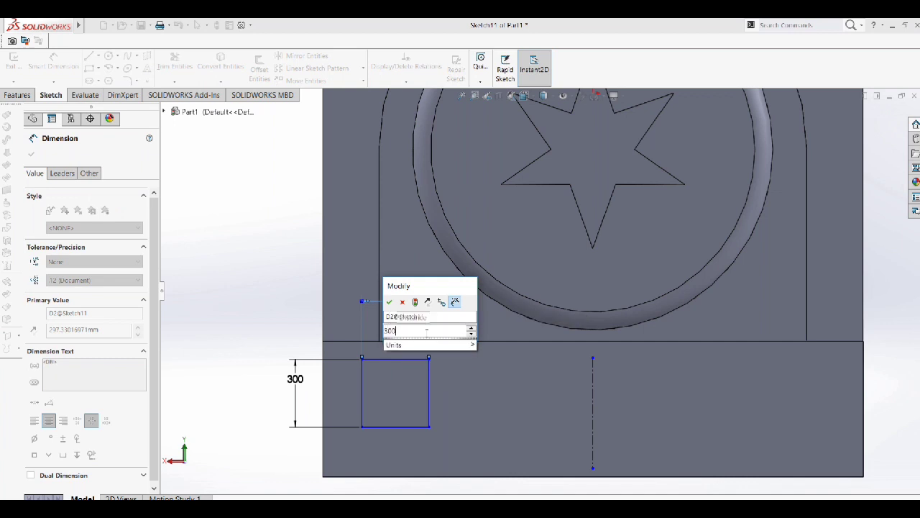
{"action": "key", "text": "Return"}
{"action": "left_click", "coordinate": [31, 154]}
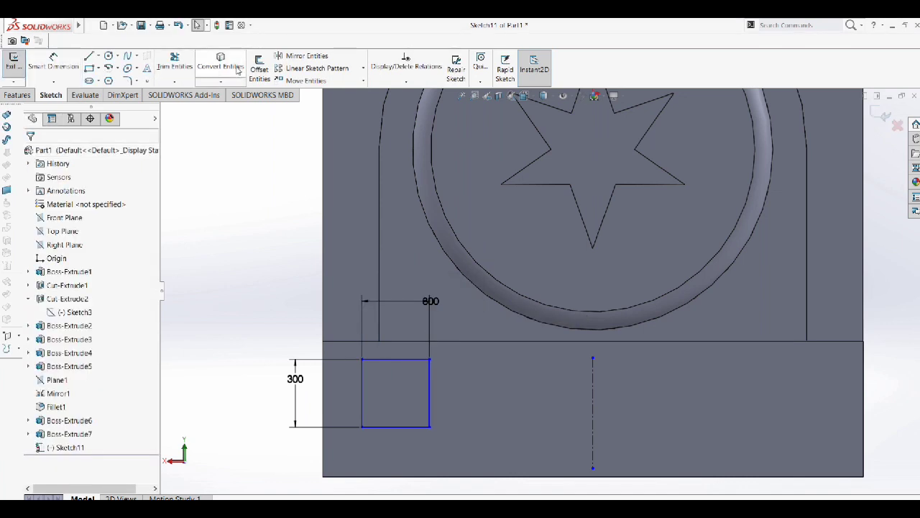
Step: Mirror the square across the centreline to the right side
{"action": "left_click", "coordinate": [302, 56]}
{"action": "left_click", "coordinate": [429, 374]}
{"action": "left_click", "coordinate": [362, 382]}
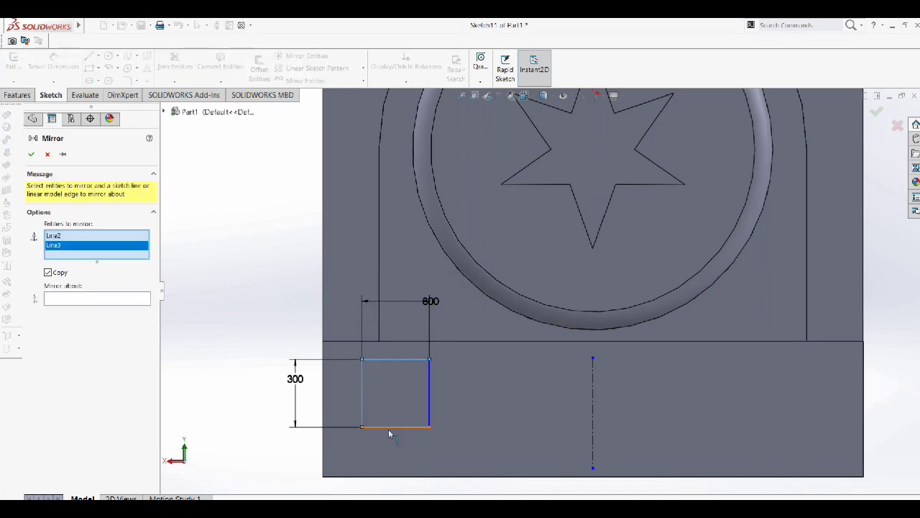
{"action": "left_click", "coordinate": [388, 426]}
{"action": "left_click", "coordinate": [396, 359]}
{"action": "left_click", "coordinate": [593, 381]}
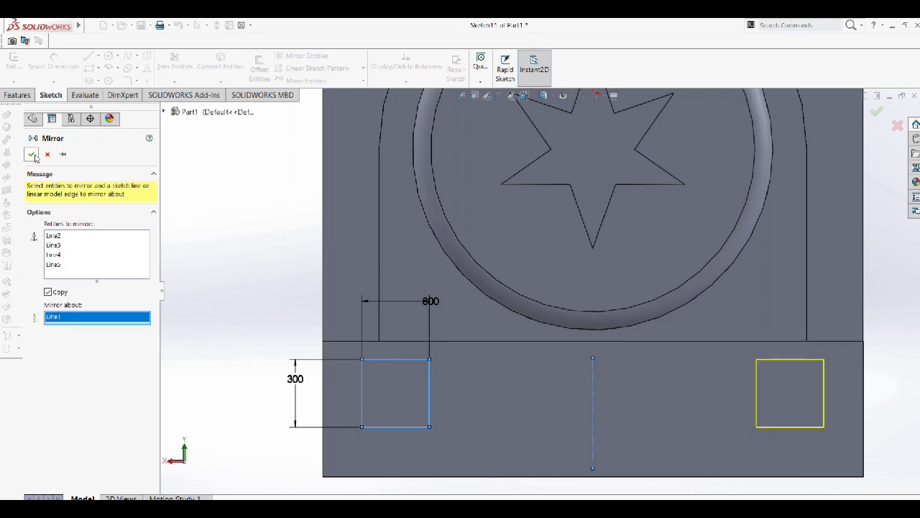
{"action": "left_click", "coordinate": [31, 154]}
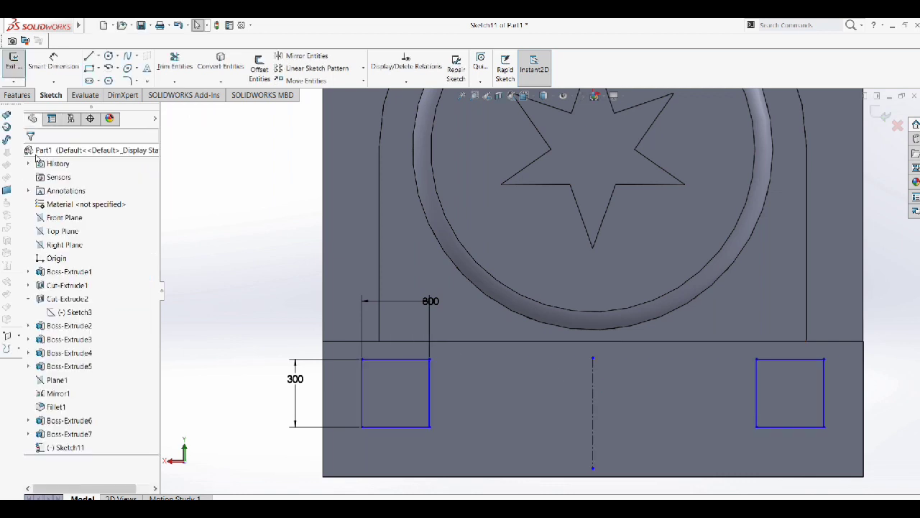
Step: Extrude both squares as pads on the block's front face
{"action": "left_click", "coordinate": [17, 95]}
{"action": "left_click", "coordinate": [19, 66]}
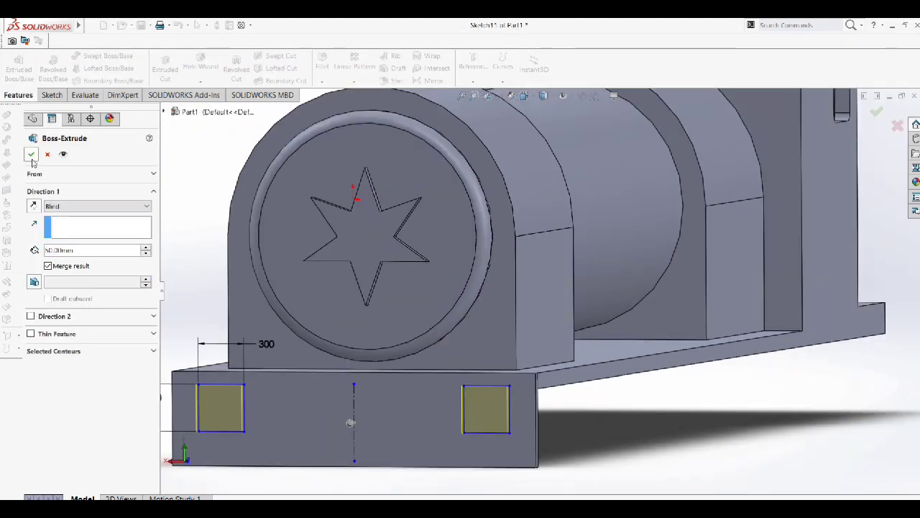
{"action": "left_click", "coordinate": [31, 154]}
Step: Start a new sketch on the right square pad's face
{"action": "left_click", "coordinate": [500, 409]}
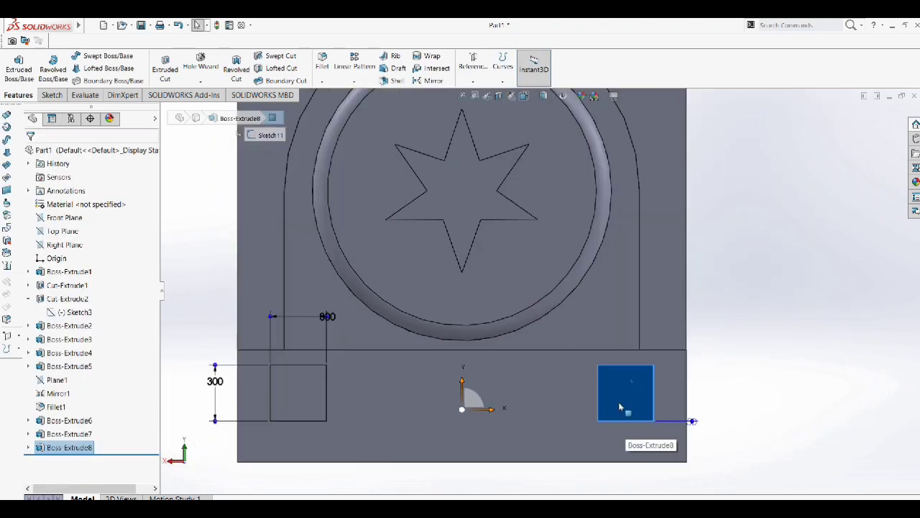
{"action": "right_click", "coordinate": [618, 399]}
{"action": "left_click", "coordinate": [647, 237]}
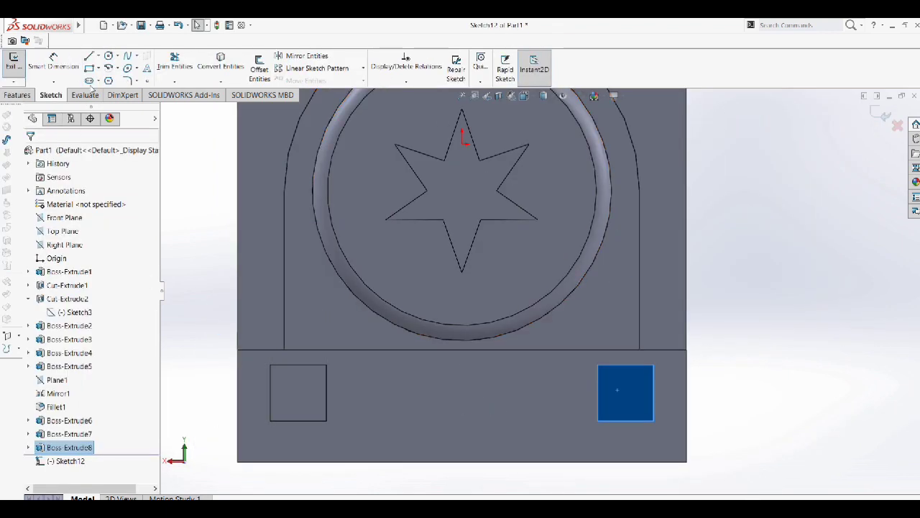
Step: Draw a vertical centreline and a Ø160 circle centred in the right square pad
{"action": "left_click", "coordinate": [96, 56]}
{"action": "left_click", "coordinate": [116, 79]}
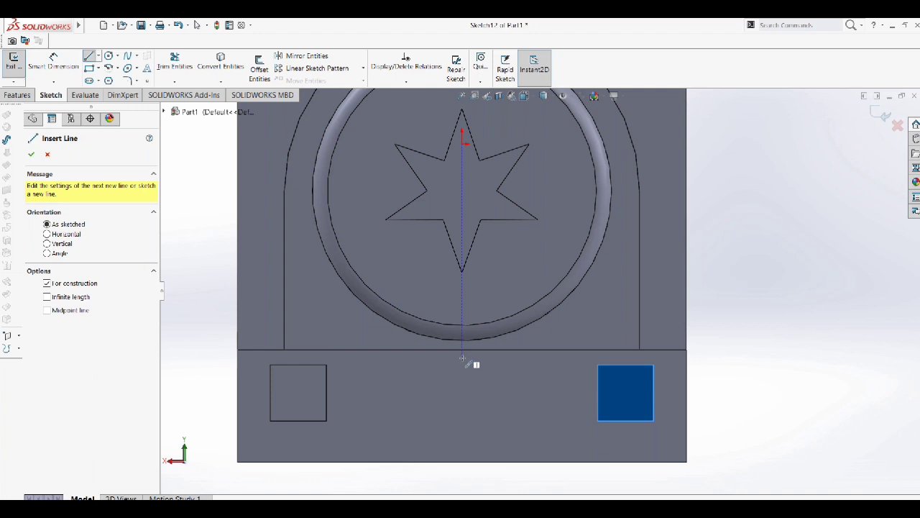
{"action": "left_click_drag", "start_coordinate": [463, 358], "coordinate": [462, 449]}
{"action": "left_click", "coordinate": [108, 57]}
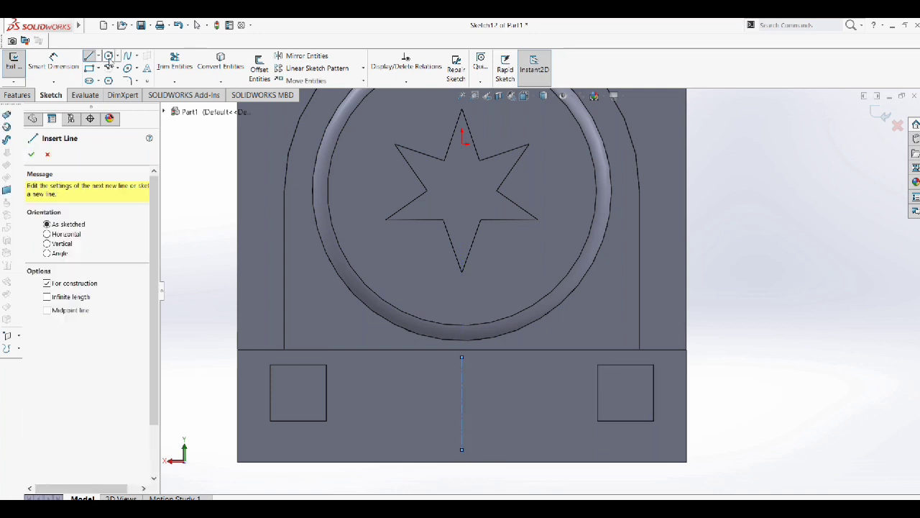
{"action": "left_click", "coordinate": [625, 392]}
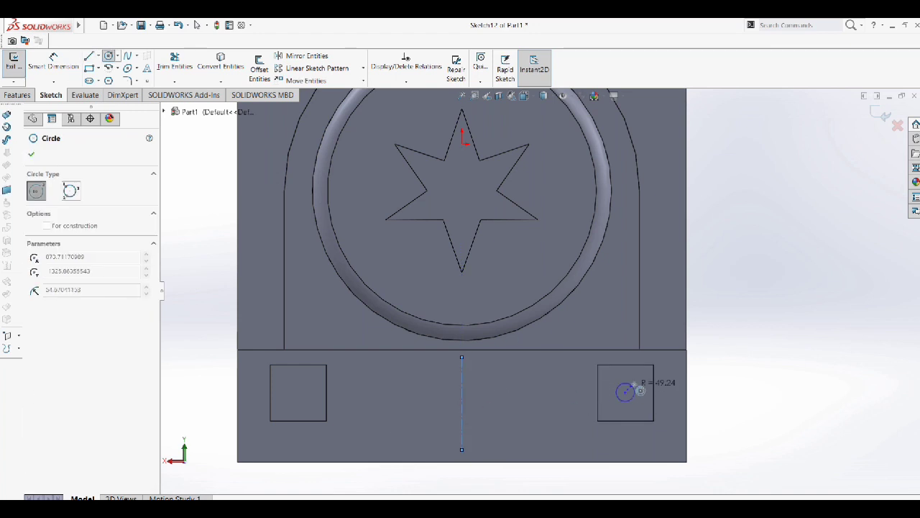
{"action": "left_click", "coordinate": [646, 394]}
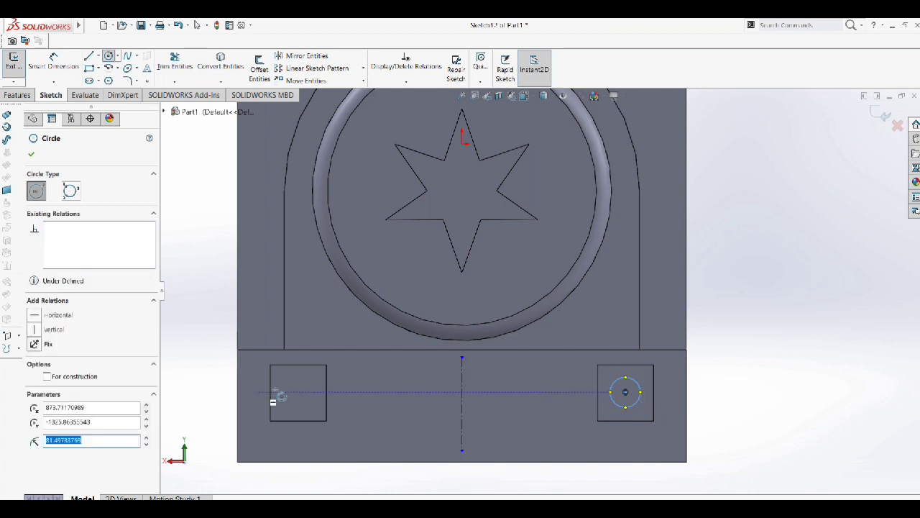
{"action": "left_click", "coordinate": [569, 400]}
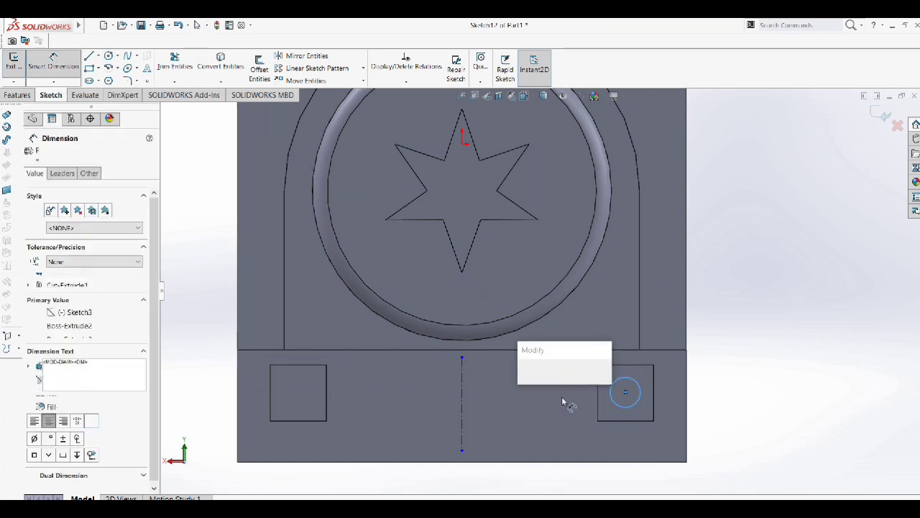
{"action": "type", "text": "160"}
{"action": "key", "text": "Return"}
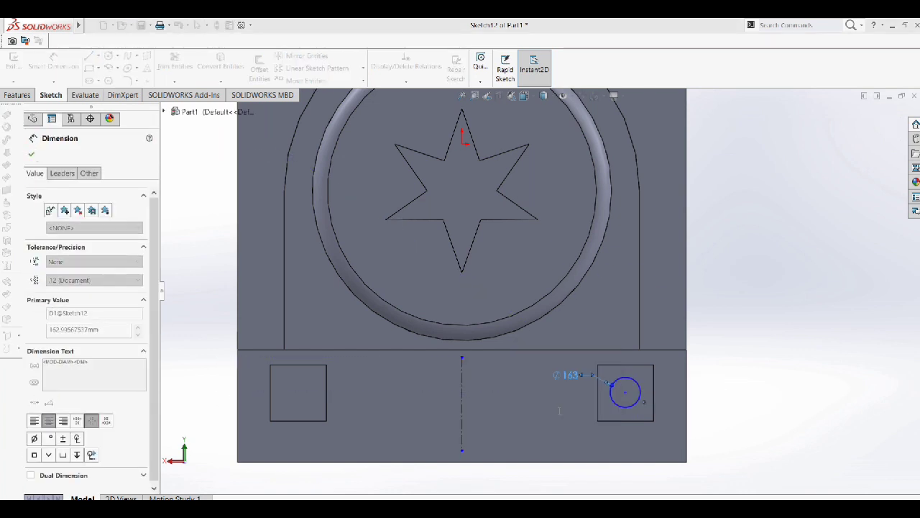
{"action": "left_click", "coordinate": [31, 154]}
Step: Mirror the Ø160 circle across the centreline onto the left pad
{"action": "left_click", "coordinate": [306, 55]}
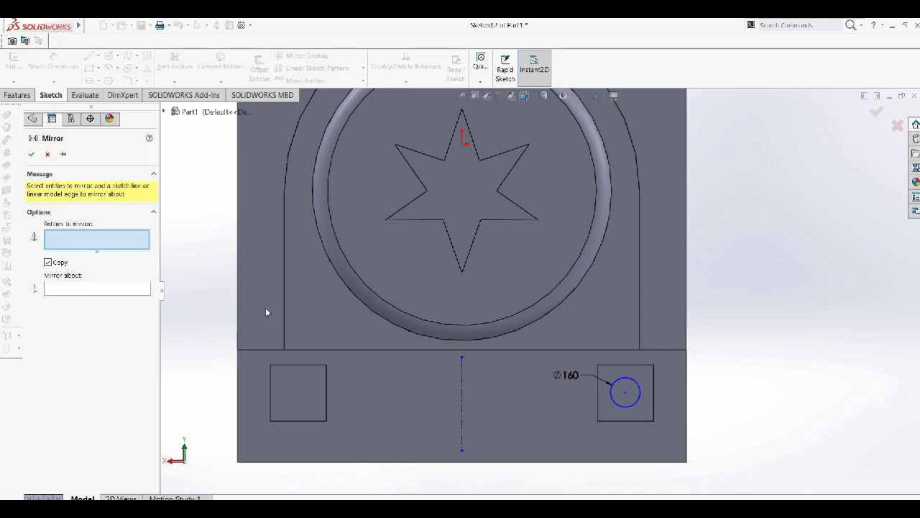
{"action": "left_click", "coordinate": [144, 290]}
{"action": "left_click", "coordinate": [462, 379]}
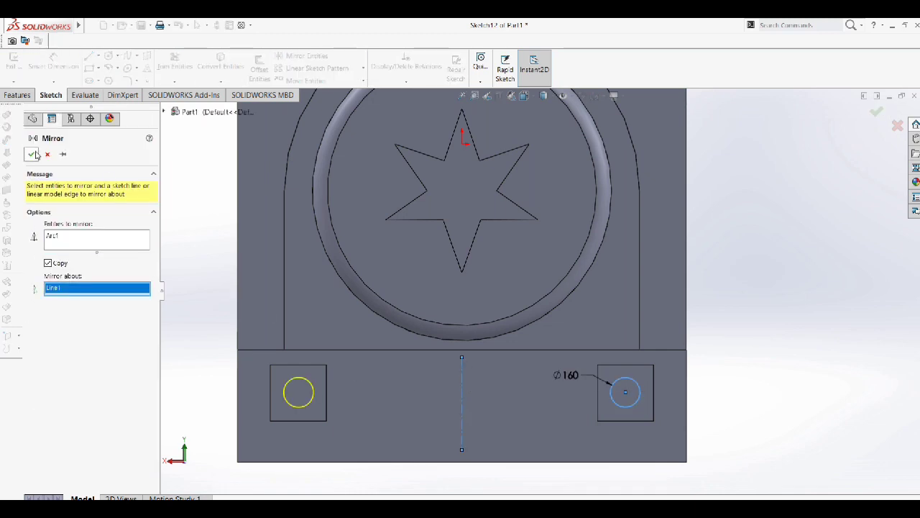
{"action": "left_click", "coordinate": [31, 154]}
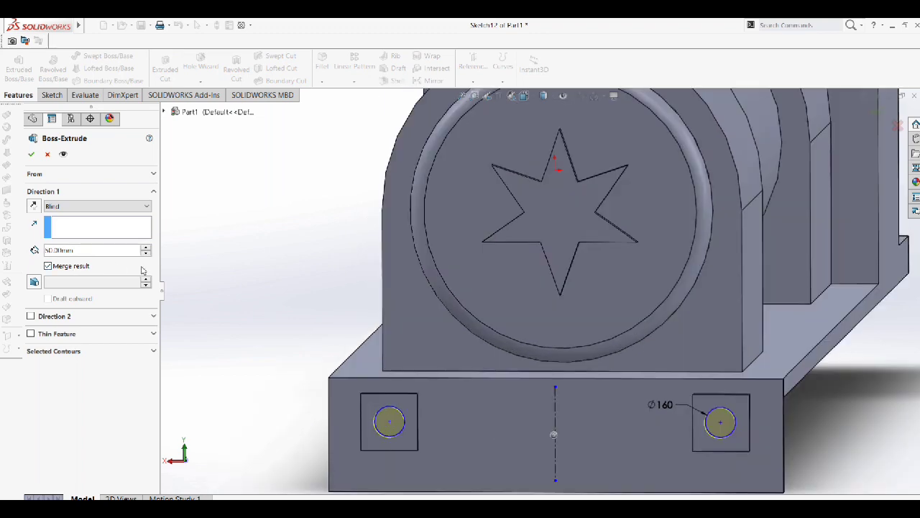
Step: Extrude both circles 150 mm as round buffers
{"action": "double_click", "coordinate": [50, 251]}
{"action": "type", "text": "150"}
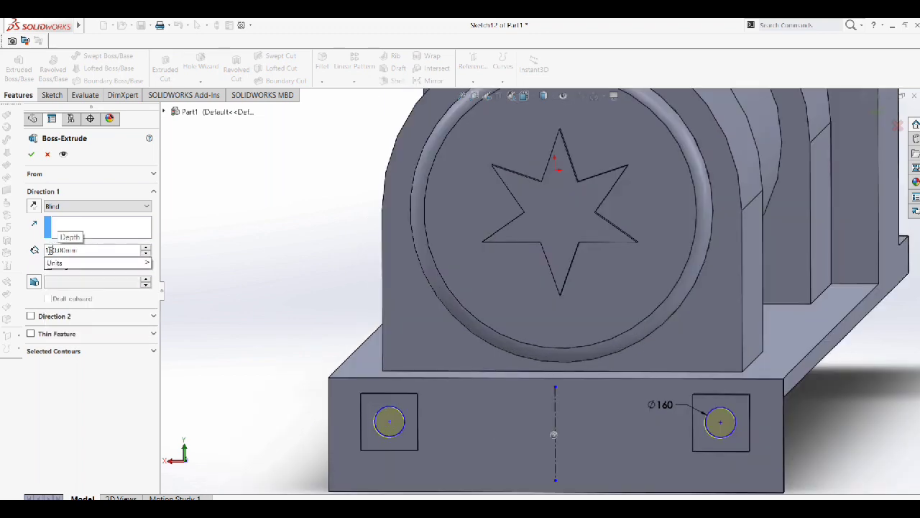
{"action": "key", "text": "Return"}
{"action": "left_click", "coordinate": [31, 154]}
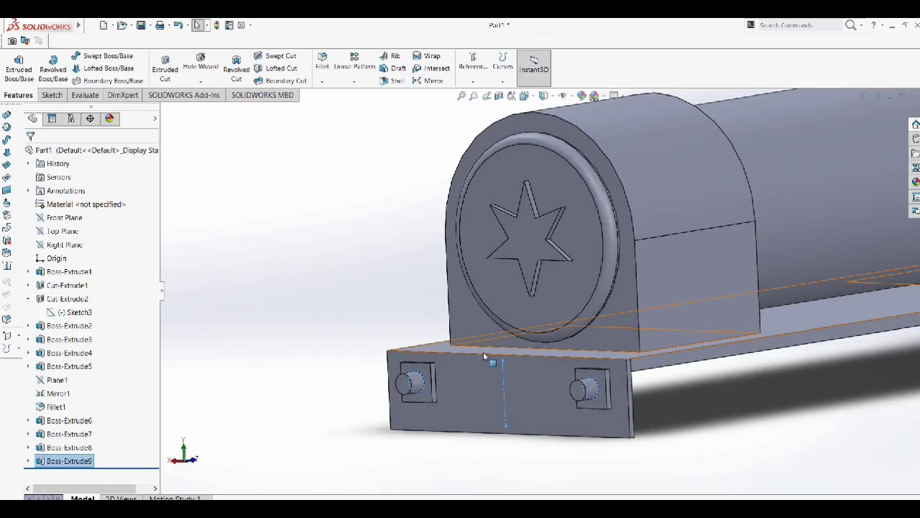
Step: Start a sketch on the buffer block face and draw a circle around the right square
{"action": "left_click", "coordinate": [582, 394]}
{"action": "left_click", "coordinate": [636, 359]}
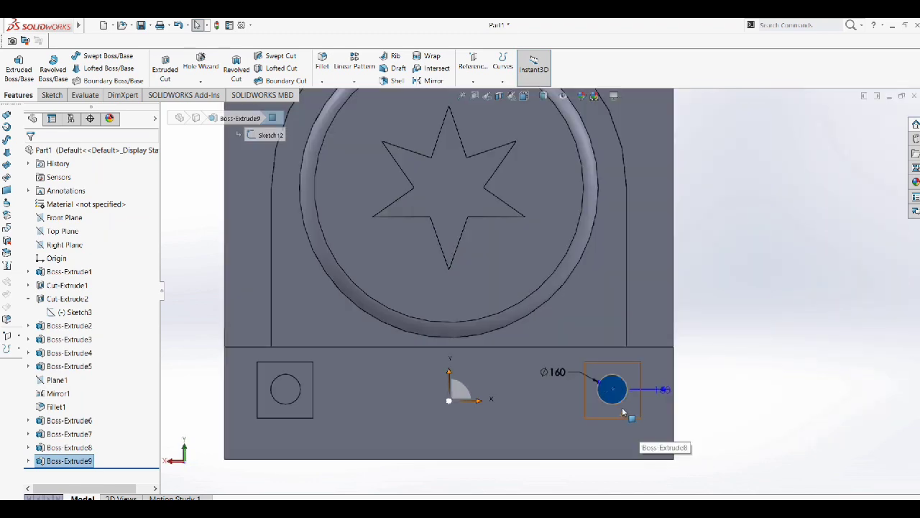
{"action": "right_click", "coordinate": [618, 394]}
{"action": "left_click", "coordinate": [633, 248]}
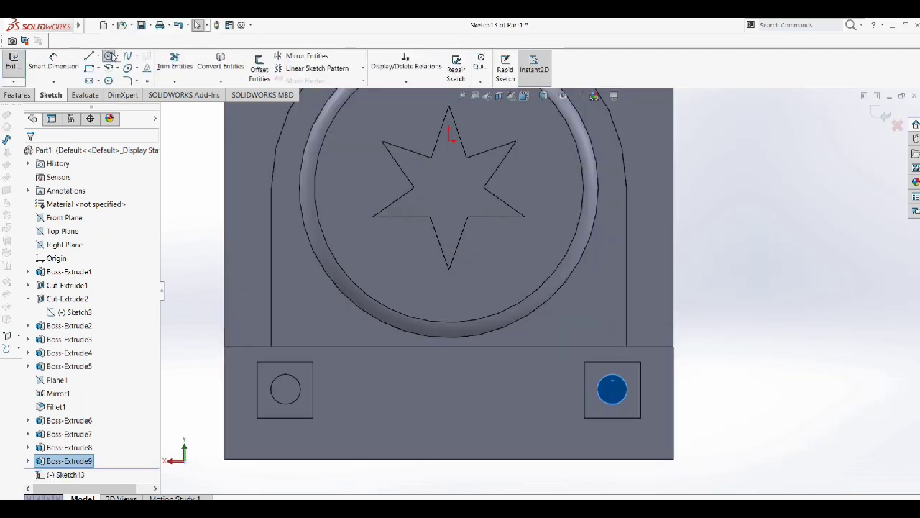
{"action": "left_click", "coordinate": [109, 55]}
{"action": "left_click", "coordinate": [611, 389]}
{"action": "left_click", "coordinate": [651, 371]}
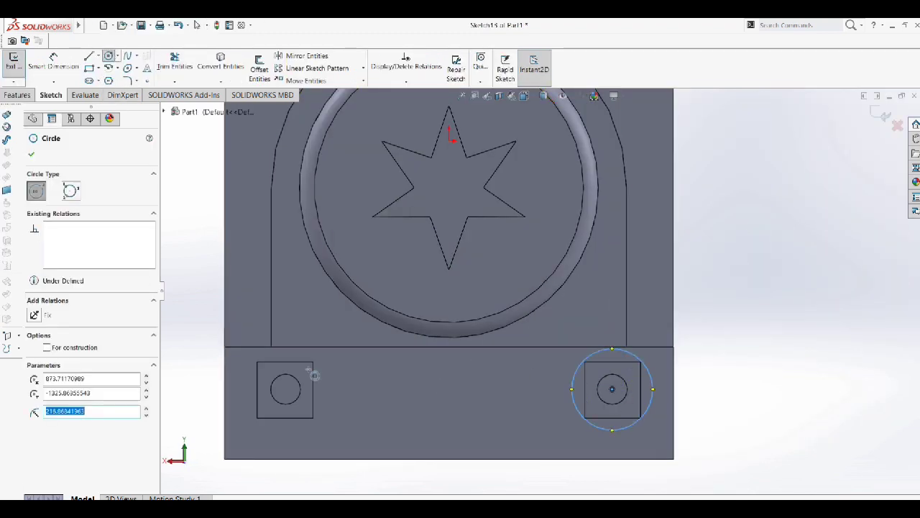
Step: Dimension the circle to a 450 diameter
{"action": "left_click", "coordinate": [33, 153]}
{"action": "left_click", "coordinate": [53, 61]}
{"action": "left_click", "coordinate": [573, 374]}
{"action": "left_click", "coordinate": [489, 392]}
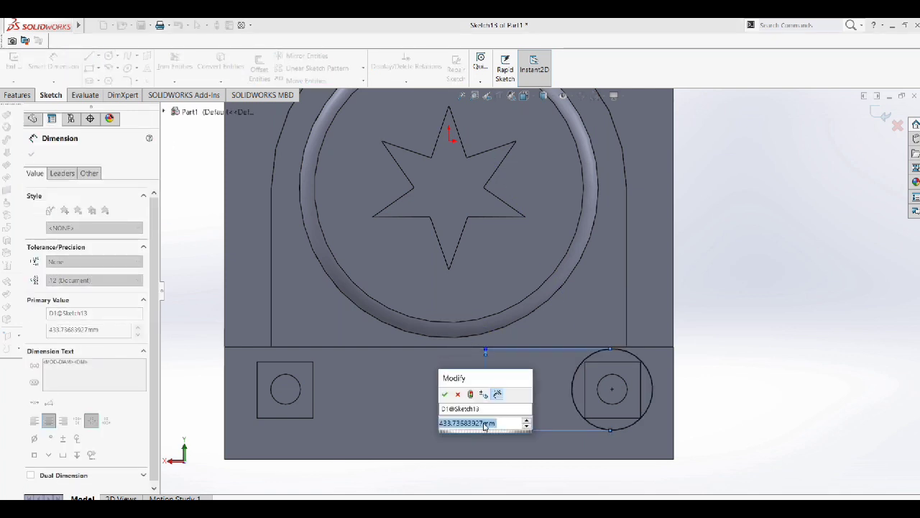
{"action": "left_click", "coordinate": [483, 423]}
{"action": "type", "text": "450"}
{"action": "key", "text": "Return"}
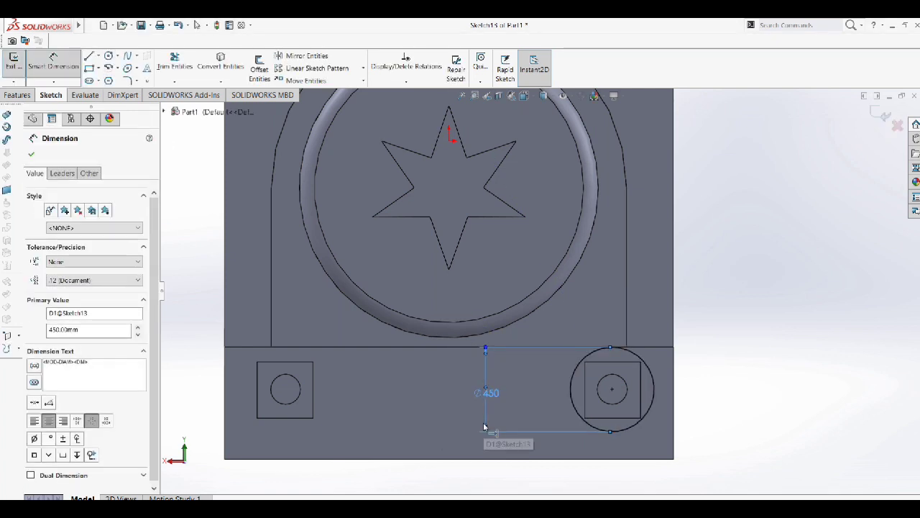
{"action": "left_click", "coordinate": [31, 155]}
Step: Draw a vertical construction centreline through the middle of the block
{"action": "left_click", "coordinate": [18, 95]}
{"action": "left_click", "coordinate": [51, 95]}
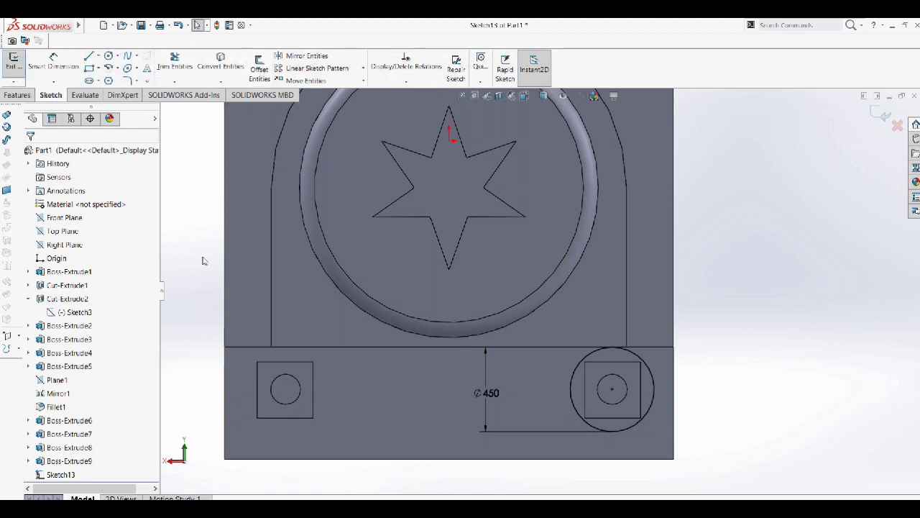
{"action": "left_click", "coordinate": [97, 55]}
{"action": "left_click", "coordinate": [113, 78]}
{"action": "left_click_drag", "start_coordinate": [449, 355], "coordinate": [449, 436]}
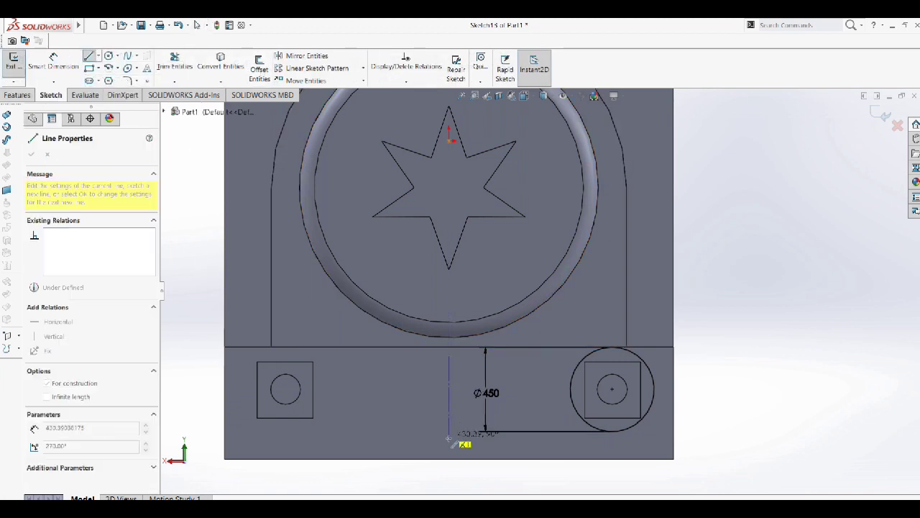
{"action": "key", "text": "Escape"}
{"action": "key", "text": "Escape"}
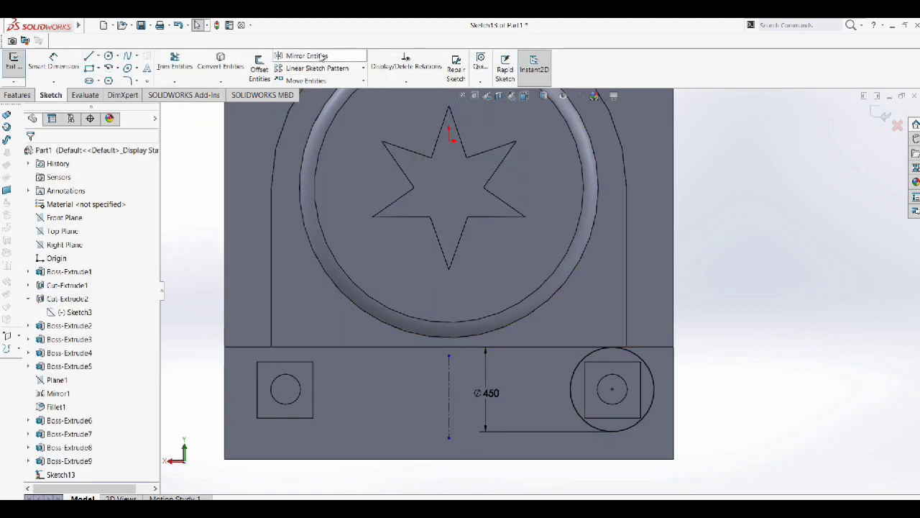
Step: Mirror the 450 circle across the centreline onto the left square
{"action": "left_click", "coordinate": [302, 56]}
{"action": "left_click", "coordinate": [584, 361]}
{"action": "left_click", "coordinate": [144, 290]}
{"action": "left_click", "coordinate": [449, 368]}
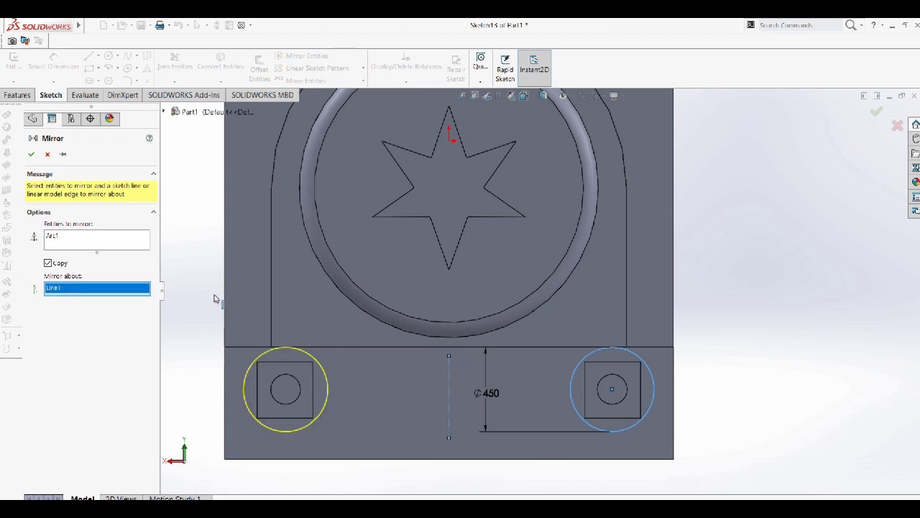
{"action": "key", "text": "Return"}
Step: Extrude both circles 60 mm as buffer discs
{"action": "left_click", "coordinate": [17, 95]}
{"action": "left_click", "coordinate": [19, 68]}
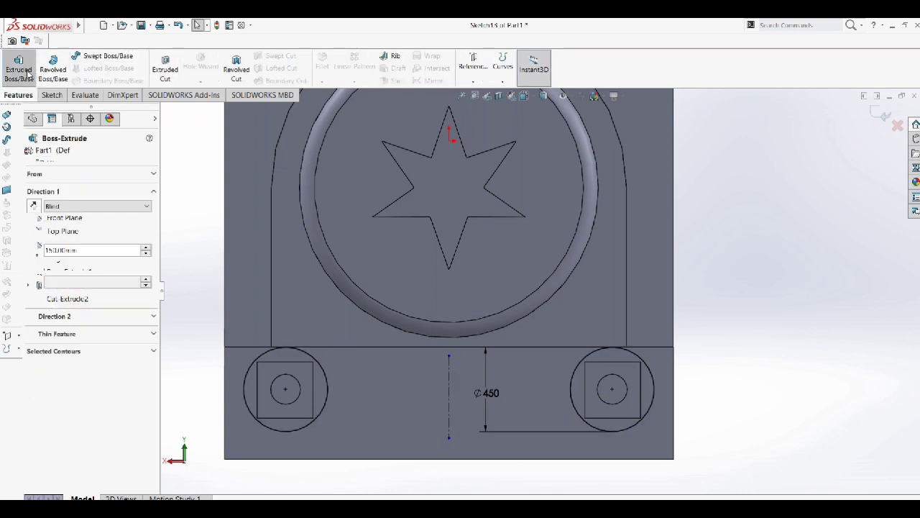
{"action": "double_click", "coordinate": [58, 250]}
{"action": "type", "text": "60"}
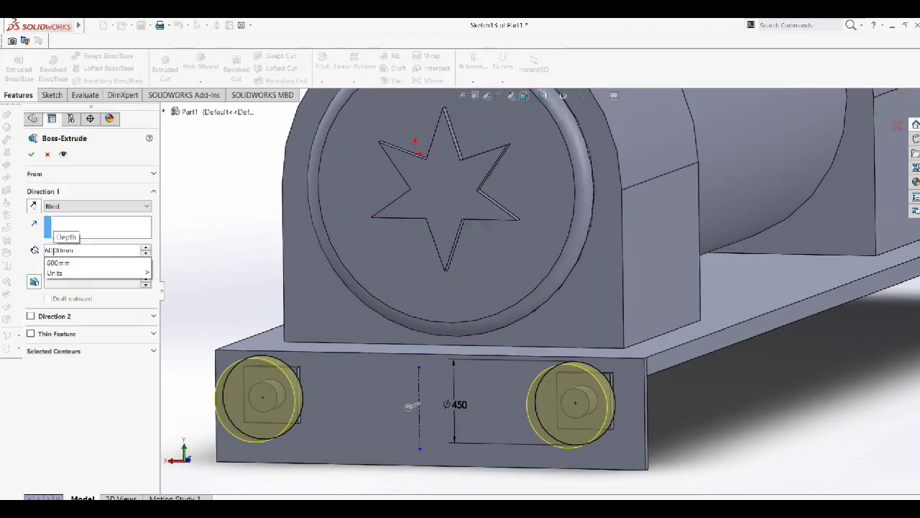
{"action": "key", "text": "Return"}
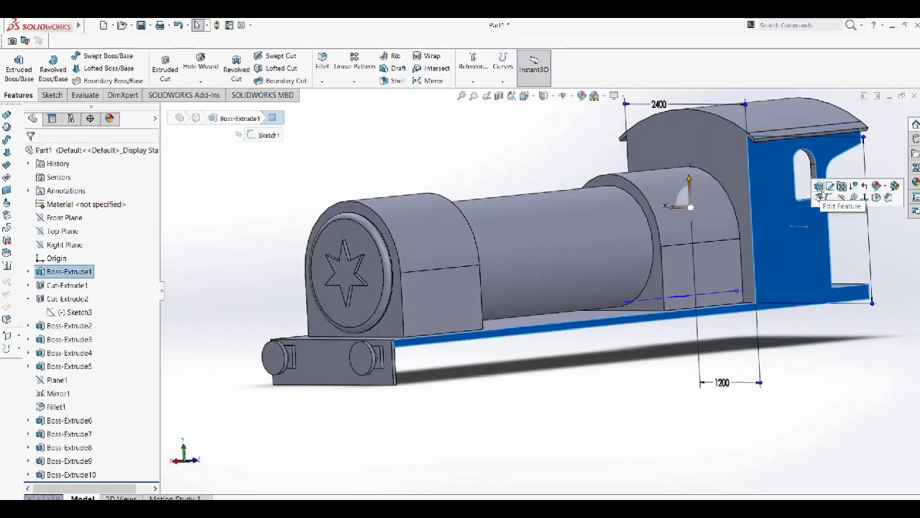
Step: Start a sketch on the cab side face and trim away the unwanted top and lower edge lines
{"action": "left_click", "coordinate": [820, 196]}
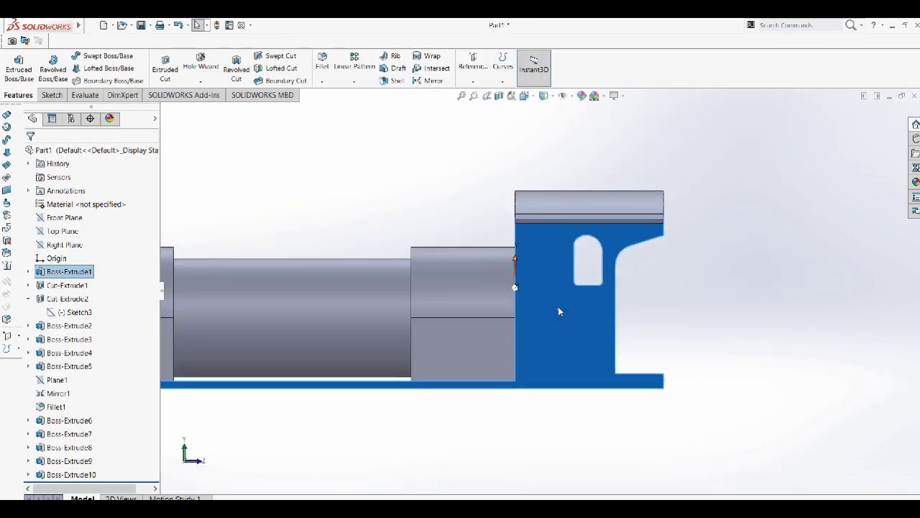
{"action": "right_click", "coordinate": [558, 306]}
{"action": "left_click", "coordinate": [577, 249]}
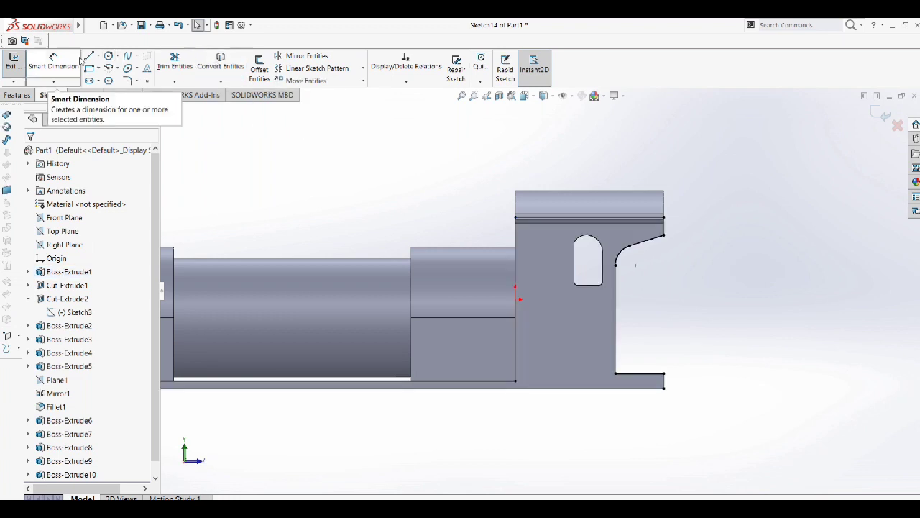
{"action": "scroll", "coordinate": [548, 193], "scroll_direction": "up", "scroll_amount": 3}
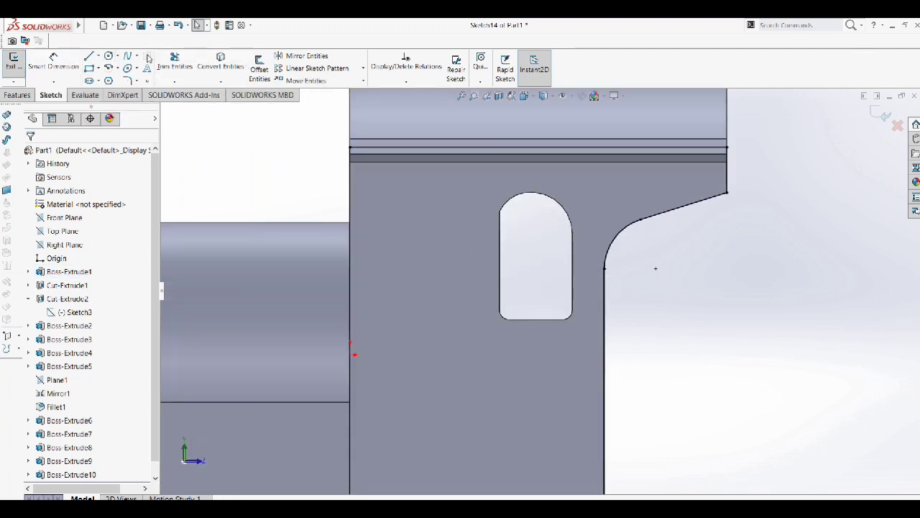
{"action": "left_click", "coordinate": [174, 61]}
{"action": "left_click_drag", "start_coordinate": [491, 260], "coordinate": [519, 159]}
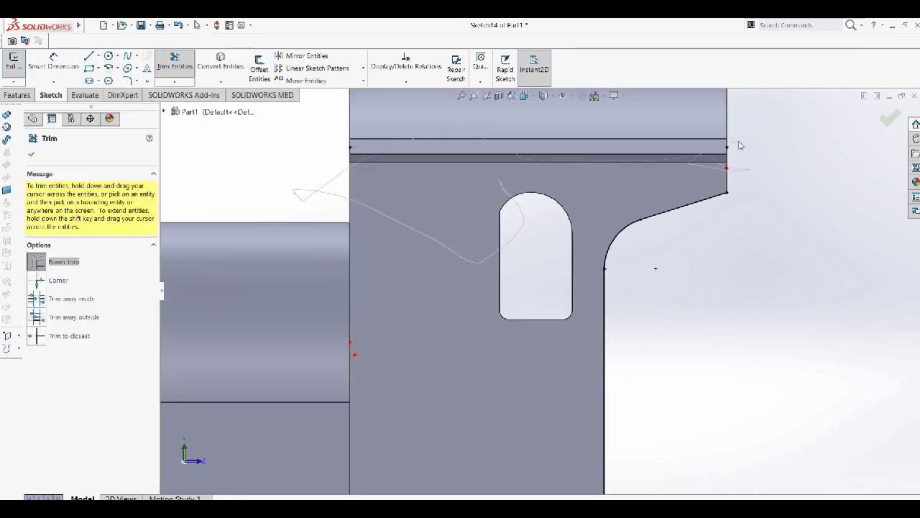
{"action": "scroll", "coordinate": [617, 205], "scroll_direction": "down", "scroll_amount": 3}
{"action": "left_click_drag", "start_coordinate": [429, 365], "coordinate": [628, 392]}
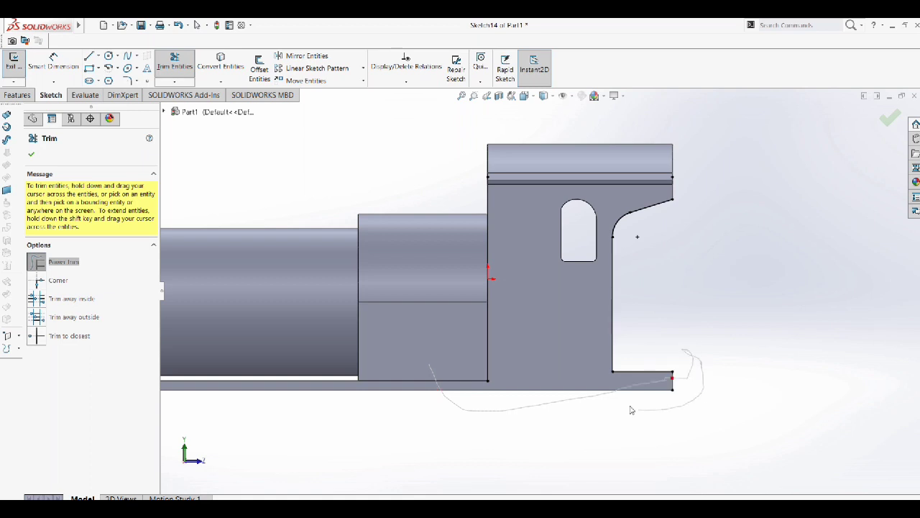
{"action": "scroll", "coordinate": [272, 305], "scroll_direction": "down", "scroll_amount": 2}
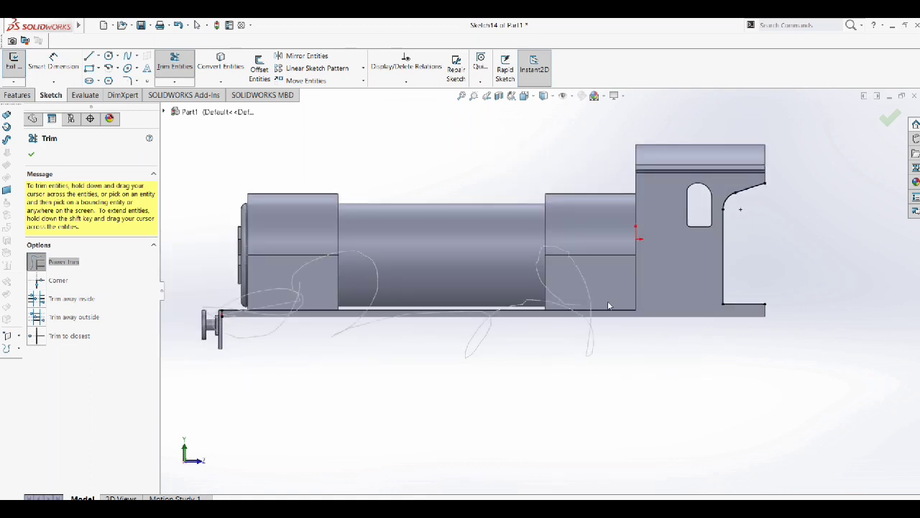
{"action": "left_click_drag", "start_coordinate": [608, 306], "coordinate": [611, 241]}
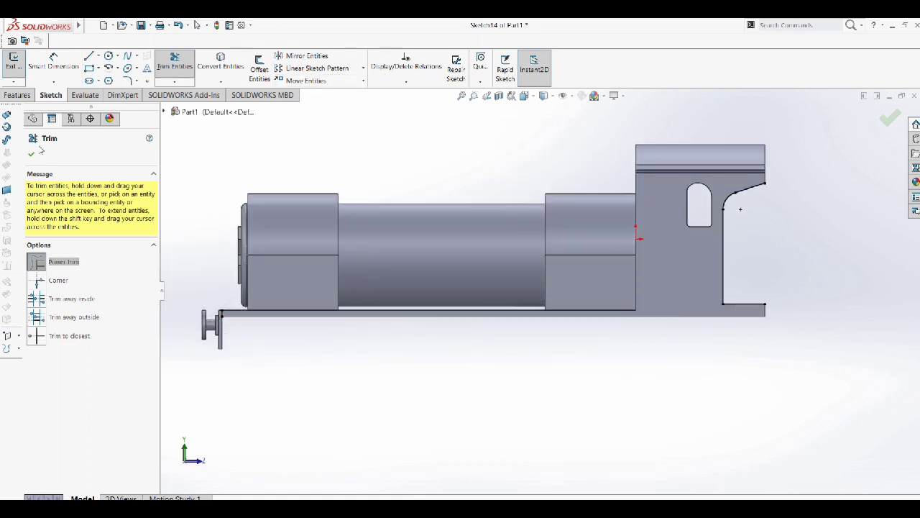
{"action": "left_click", "coordinate": [32, 152]}
Step: Offset the cab's curved cutout edge by 50 mm
{"action": "scroll", "coordinate": [708, 216], "scroll_direction": "down", "scroll_amount": 1}
{"action": "scroll", "coordinate": [696, 222], "scroll_direction": "down", "scroll_amount": 1}
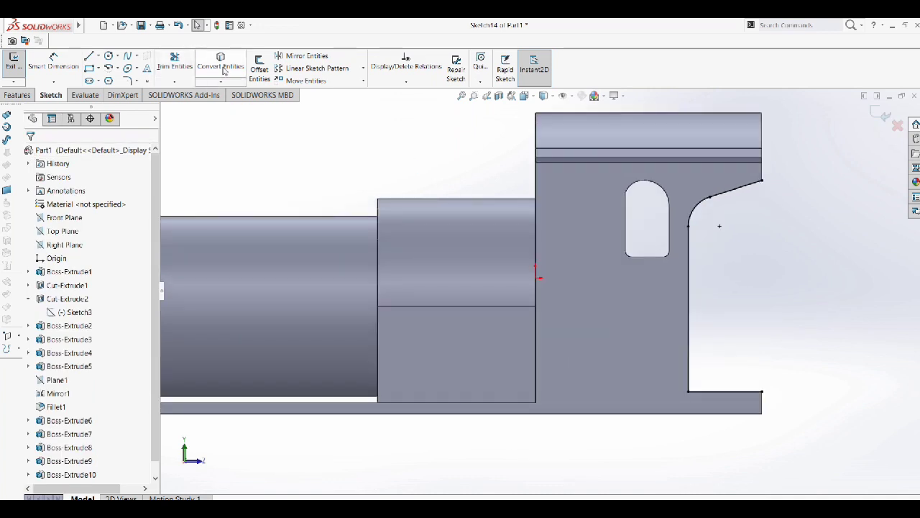
{"action": "left_click", "coordinate": [259, 68]}
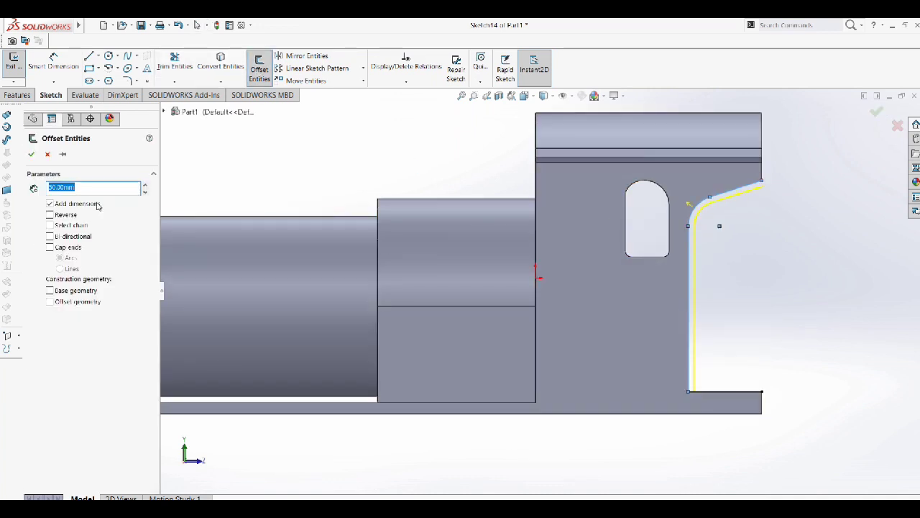
{"action": "left_click", "coordinate": [31, 154]}
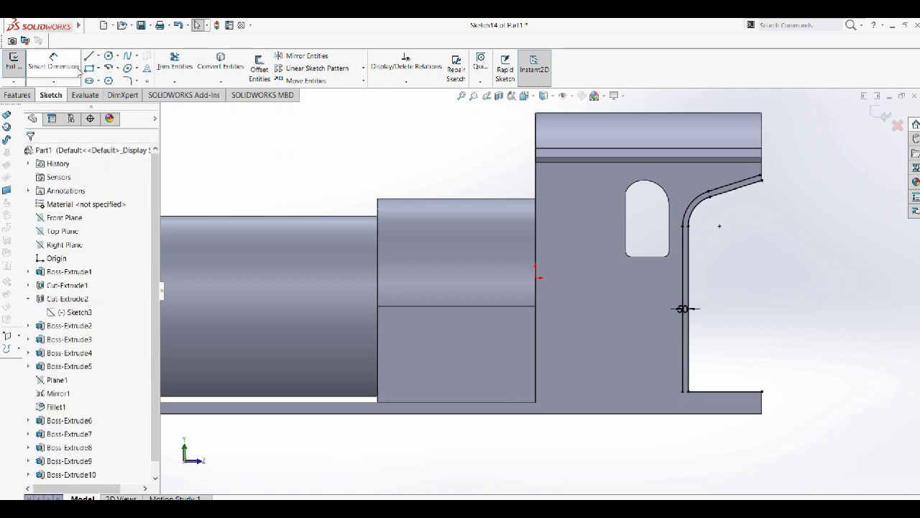
Step: Close the offset strip's top and bottom ends with straight lines
{"action": "left_click", "coordinate": [88, 56]}
{"action": "left_click", "coordinate": [683, 392]}
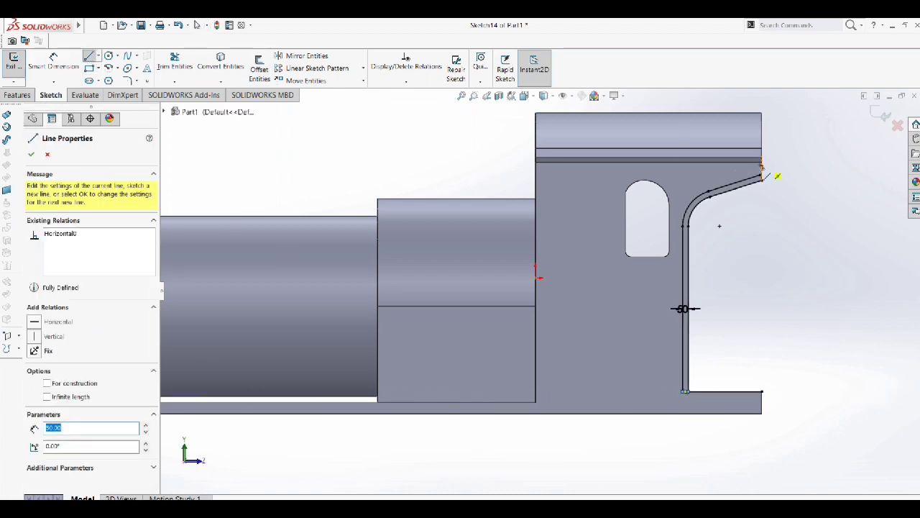
{"action": "scroll", "coordinate": [763, 175], "scroll_direction": "down", "scroll_amount": 3}
{"action": "left_click", "coordinate": [647, 231]}
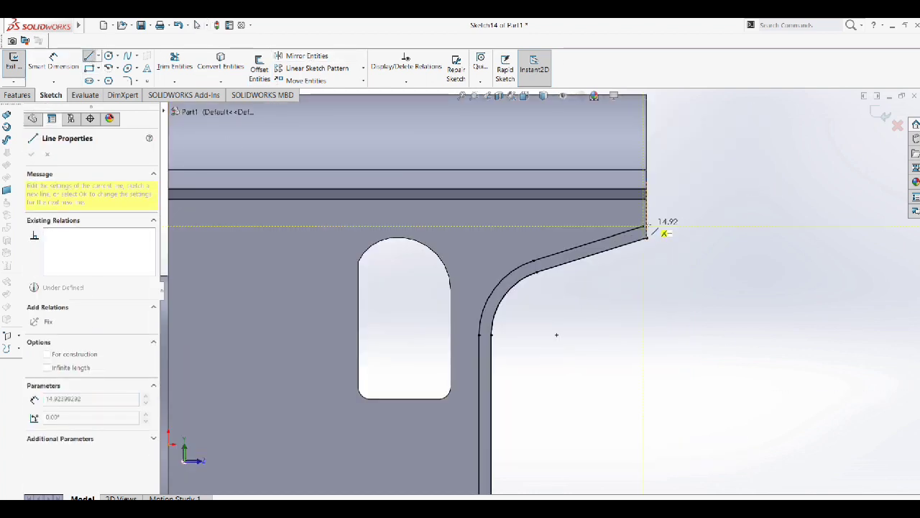
{"action": "scroll", "coordinate": [649, 230], "scroll_direction": "down", "scroll_amount": 3}
{"action": "scroll", "coordinate": [647, 229], "scroll_direction": "down", "scroll_amount": 3}
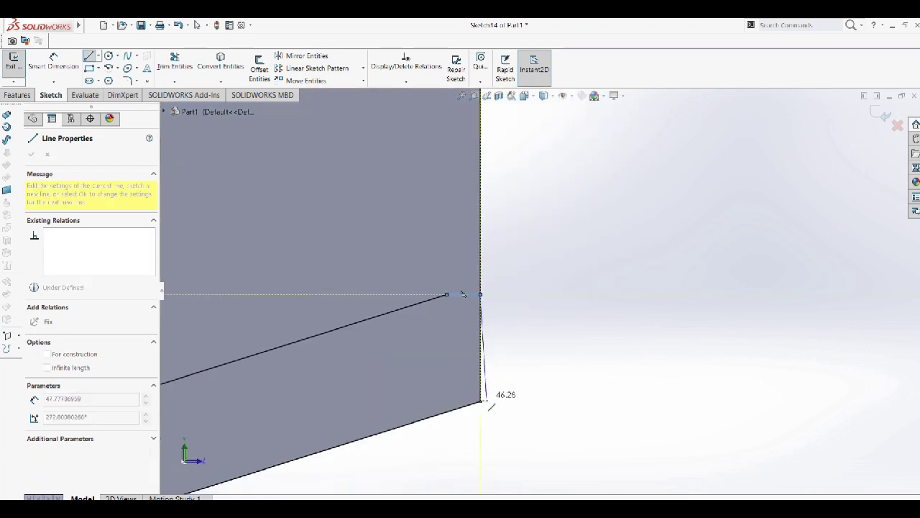
{"action": "left_click", "coordinate": [489, 400]}
{"action": "scroll", "coordinate": [485, 400], "scroll_direction": "up", "scroll_amount": 2}
{"action": "scroll", "coordinate": [482, 400], "scroll_direction": "up", "scroll_amount": 4}
{"action": "left_click", "coordinate": [31, 154]}
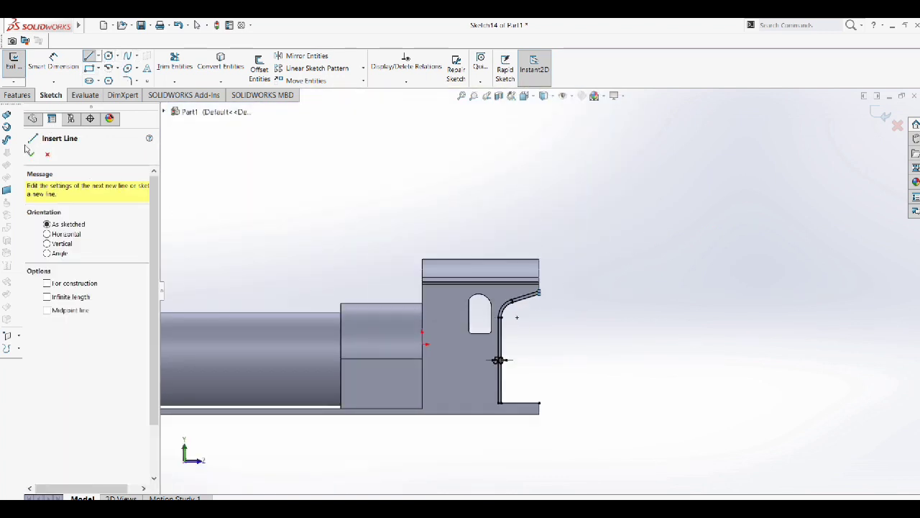
Step: Trim the leftover lines and begin offsetting the window slot outline
{"action": "left_click", "coordinate": [171, 61]}
{"action": "scroll", "coordinate": [532, 403], "scroll_direction": "down", "scroll_amount": 3}
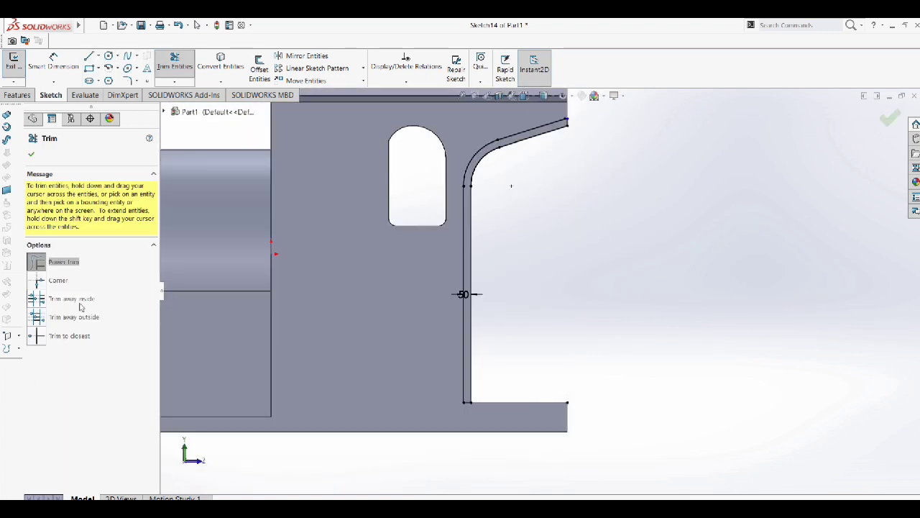
{"action": "left_click", "coordinate": [32, 155]}
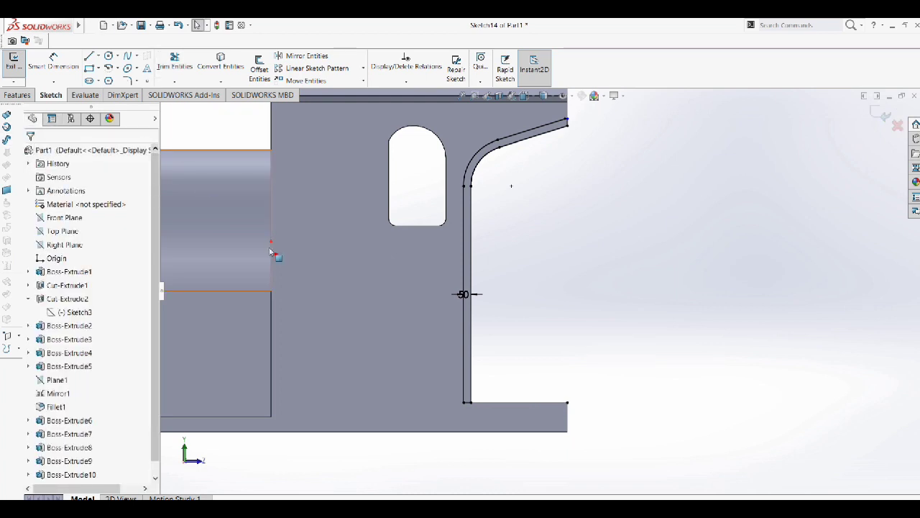
{"action": "left_click", "coordinate": [259, 69]}
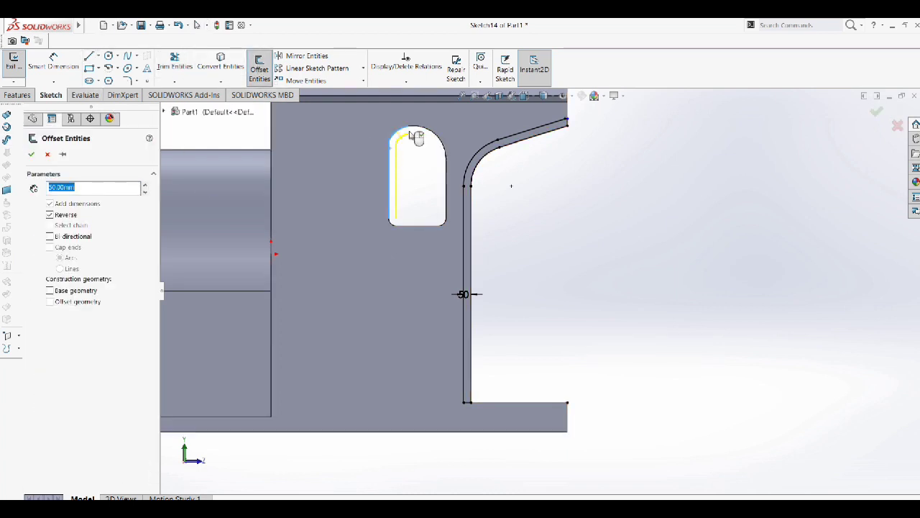
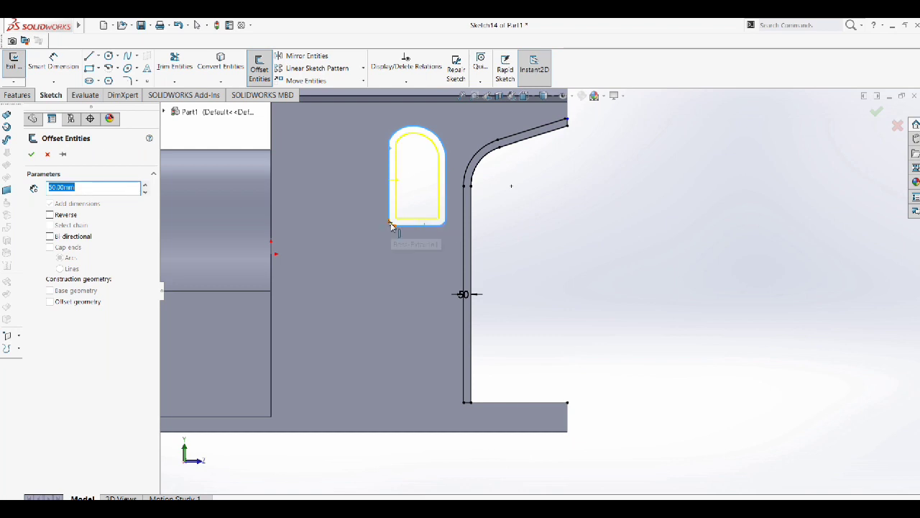
Step: Offset the slot outline 50 mm outward and close the curved strip with a line and arc
{"action": "scroll", "coordinate": [392, 224], "scroll_direction": "down", "scroll_amount": 2}
{"action": "left_click", "coordinate": [49, 215]}
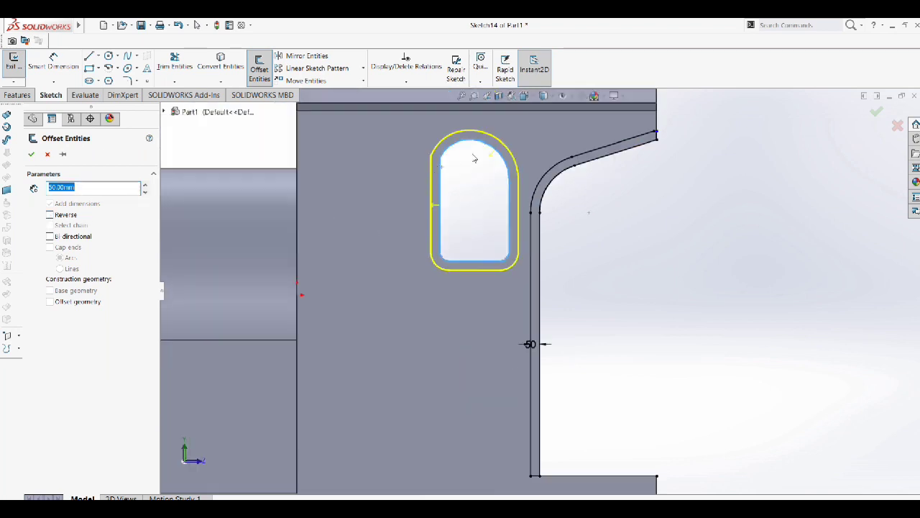
{"action": "left_click", "coordinate": [31, 155]}
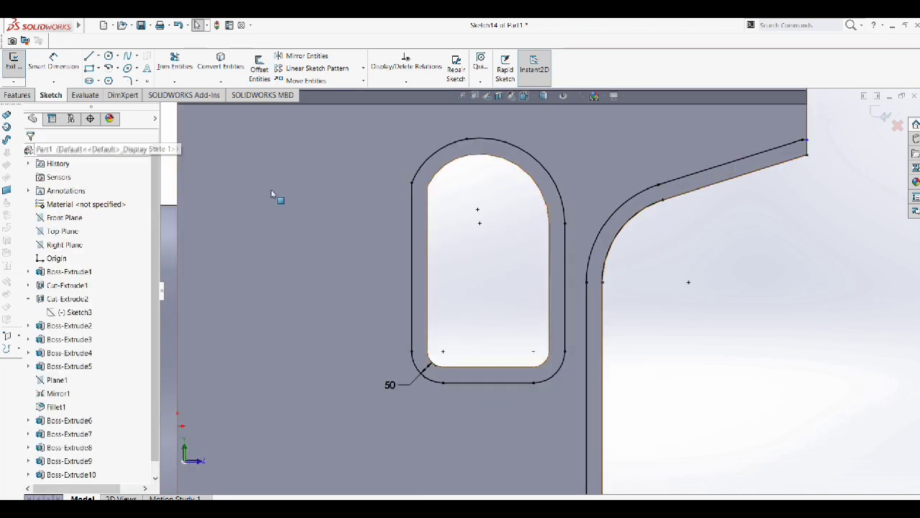
{"action": "scroll", "coordinate": [385, 204], "scroll_direction": "up", "scroll_amount": 2}
{"action": "scroll", "coordinate": [494, 258], "scroll_direction": "down", "scroll_amount": 2}
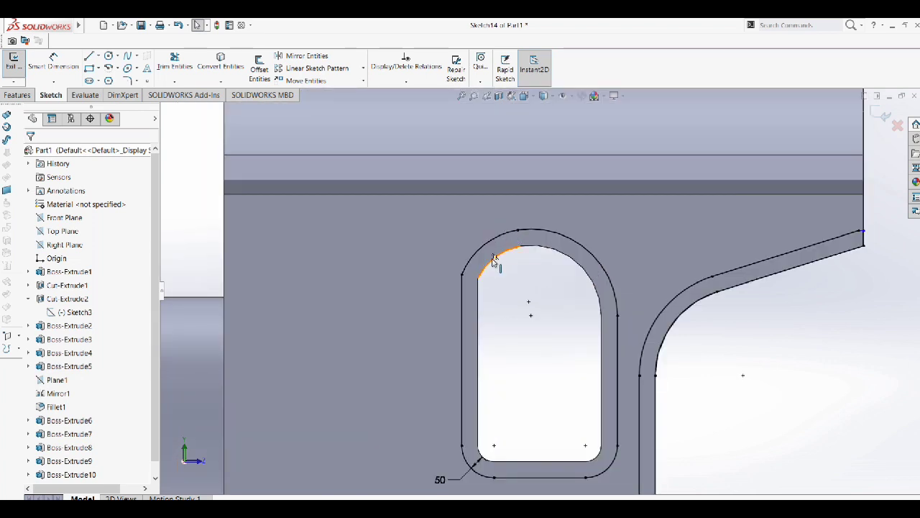
{"action": "left_click", "coordinate": [88, 56]}
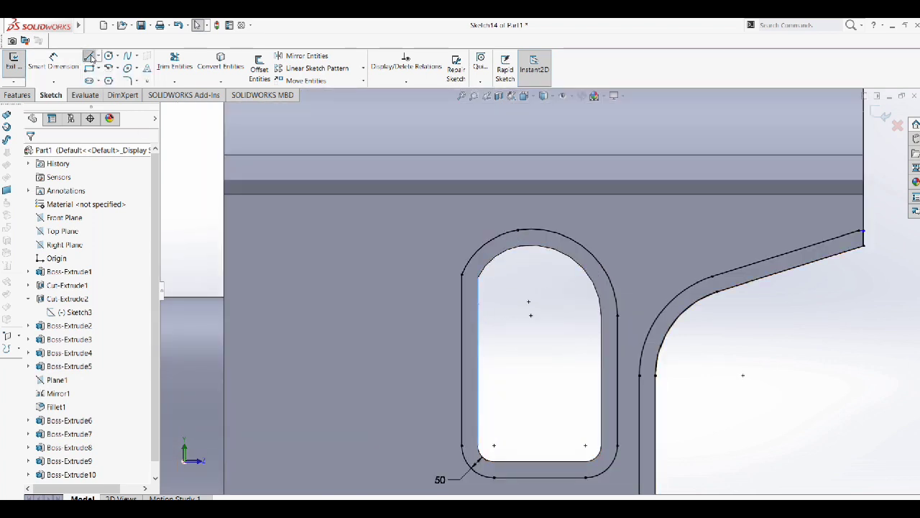
{"action": "left_click", "coordinate": [479, 446]}
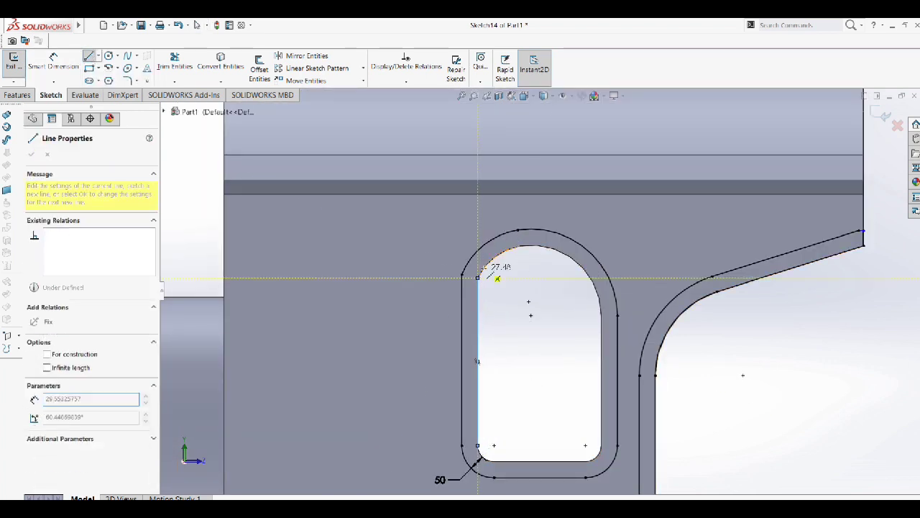
{"action": "left_click", "coordinate": [477, 276]}
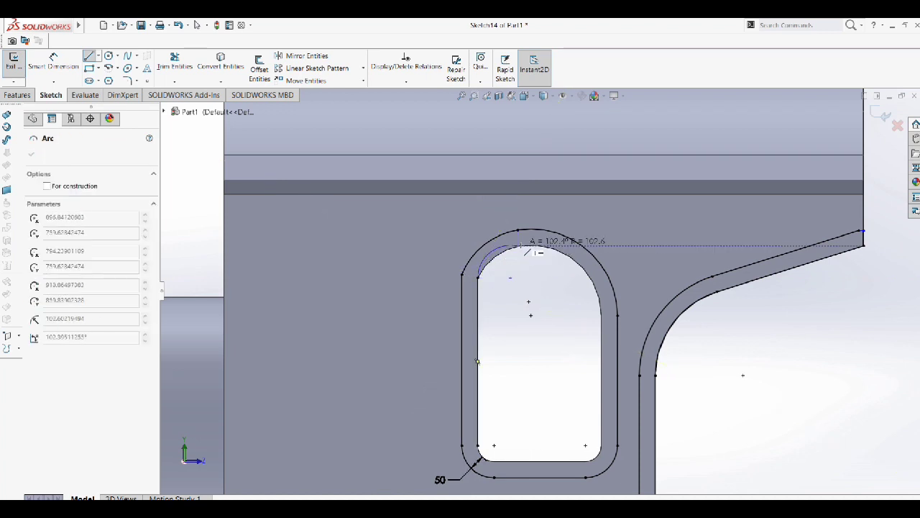
{"action": "key", "text": "Escape"}
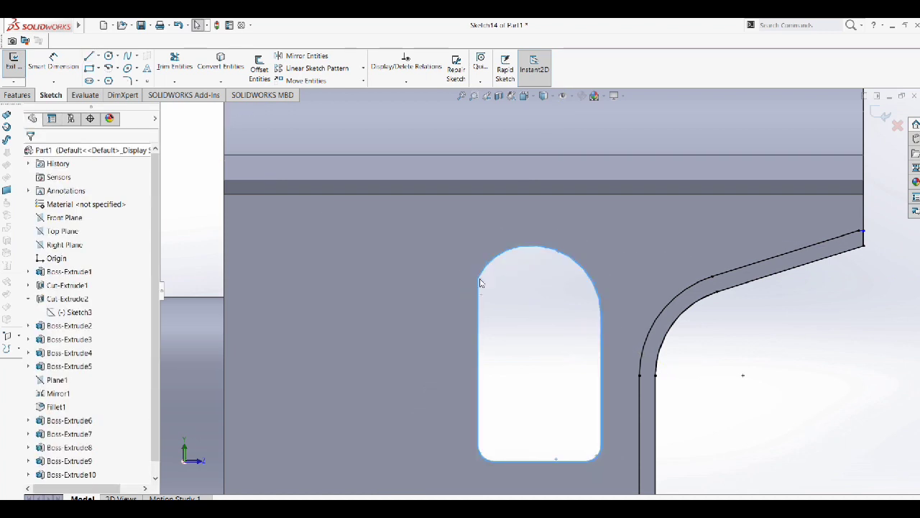
Step: Extrude the curved strip beside the cab window into a raised rail
{"action": "left_click", "coordinate": [18, 95]}
{"action": "left_click", "coordinate": [612, 321]}
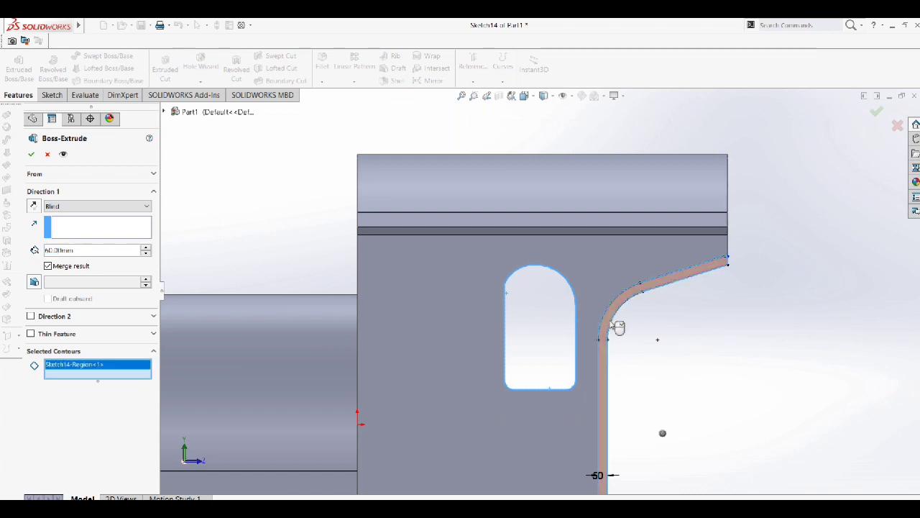
{"action": "left_click", "coordinate": [30, 154]}
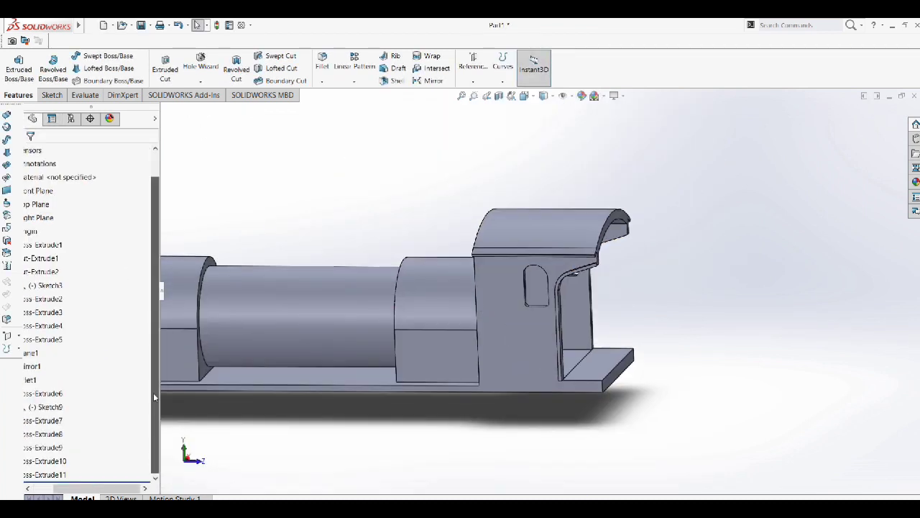
Step: Mirror the curved rail extrusion about the Right Plane to the other side
{"action": "left_click", "coordinate": [54, 475]}
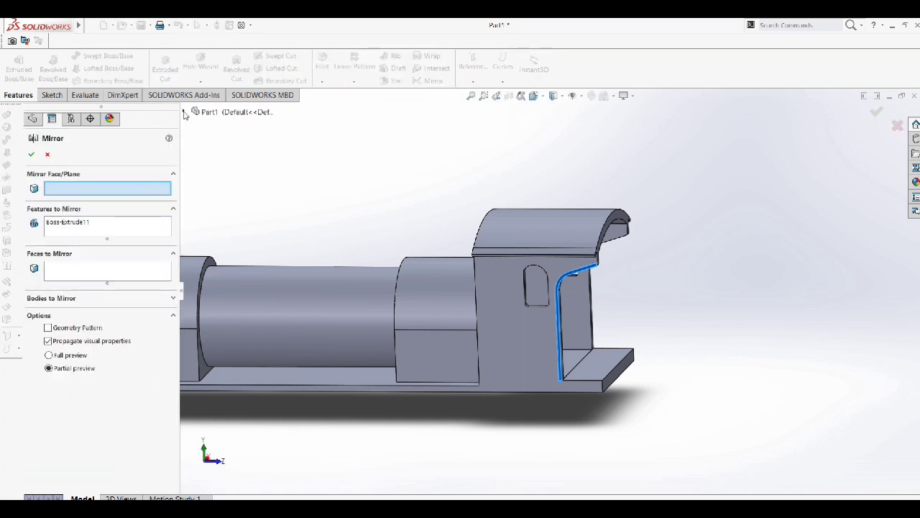
{"action": "left_click", "coordinate": [185, 115]}
{"action": "left_click", "coordinate": [222, 206]}
{"action": "key", "text": "Return"}
{"action": "key", "text": "f"}
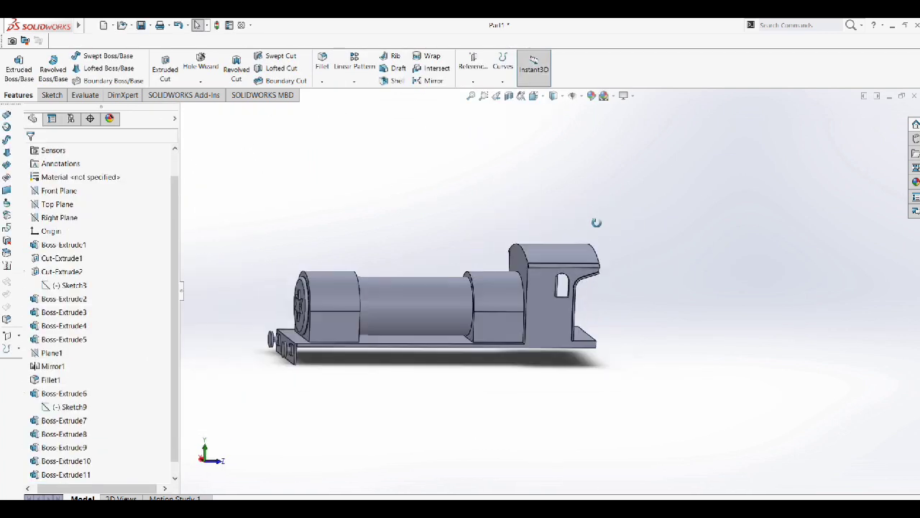
{"action": "middle_click_drag", "start_coordinate": [596, 222], "coordinate": [546, 181]}
Step: Start a sketch on the cab front face and draw a vertical centerline
{"action": "left_click", "coordinate": [540, 245]}
{"action": "left_click", "coordinate": [554, 209]}
{"action": "right_click", "coordinate": [554, 209]}
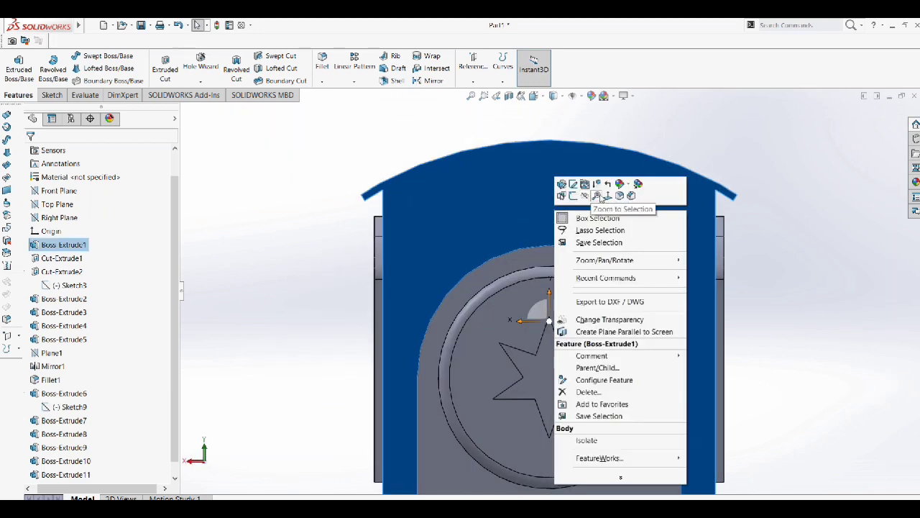
{"action": "left_click", "coordinate": [573, 195]}
{"action": "left_click", "coordinate": [95, 56]}
{"action": "left_click", "coordinate": [108, 78]}
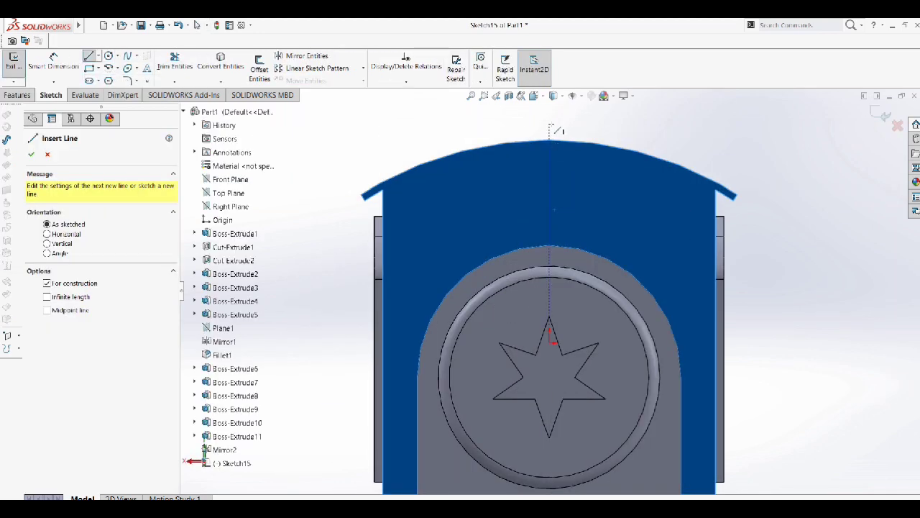
{"action": "left_click_drag", "start_coordinate": [549, 122], "coordinate": [548, 289]}
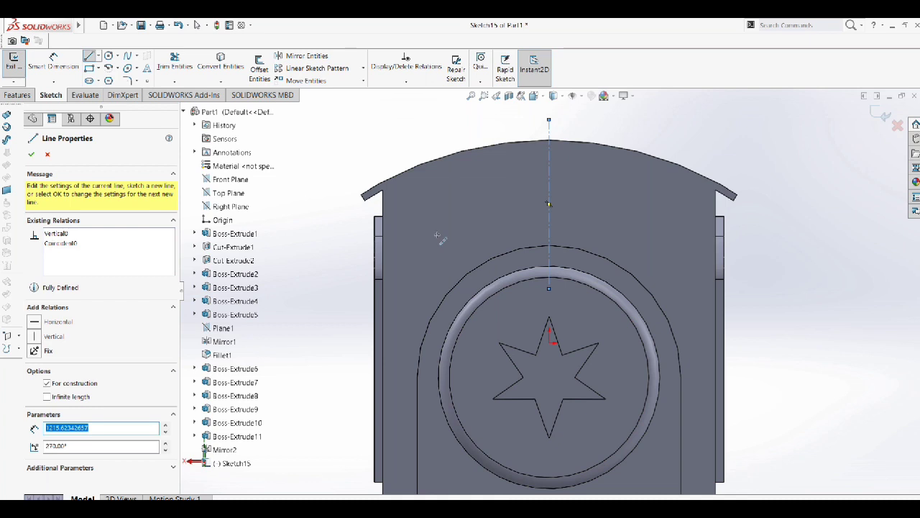
{"action": "left_click", "coordinate": [31, 155]}
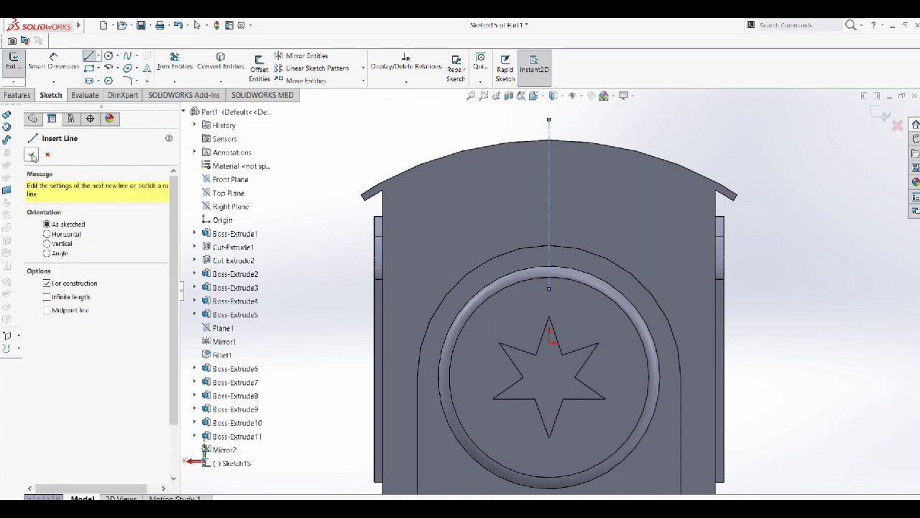
{"action": "left_click", "coordinate": [31, 154]}
Step: Draw a circle left of the centerline and mirror it to create the second window
{"action": "left_click", "coordinate": [108, 56]}
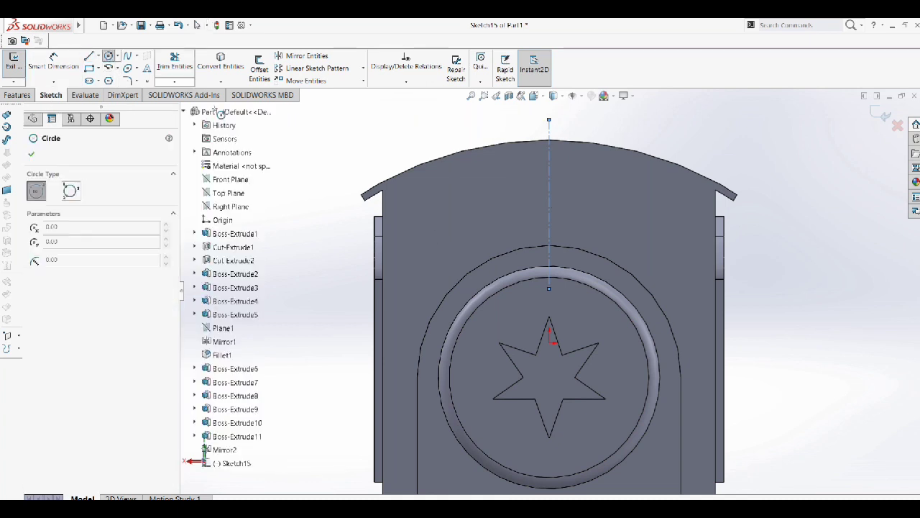
{"action": "left_click", "coordinate": [461, 216]}
{"action": "left_click", "coordinate": [493, 204]}
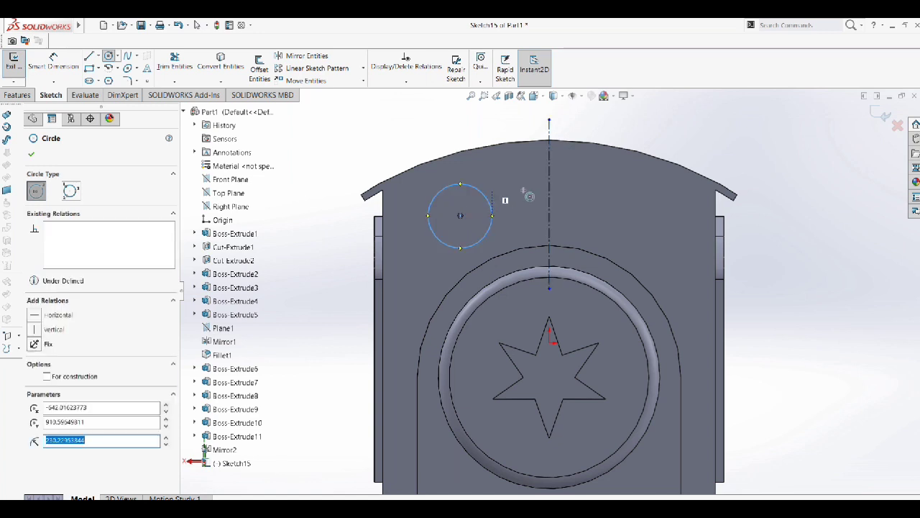
{"action": "left_click", "coordinate": [31, 154]}
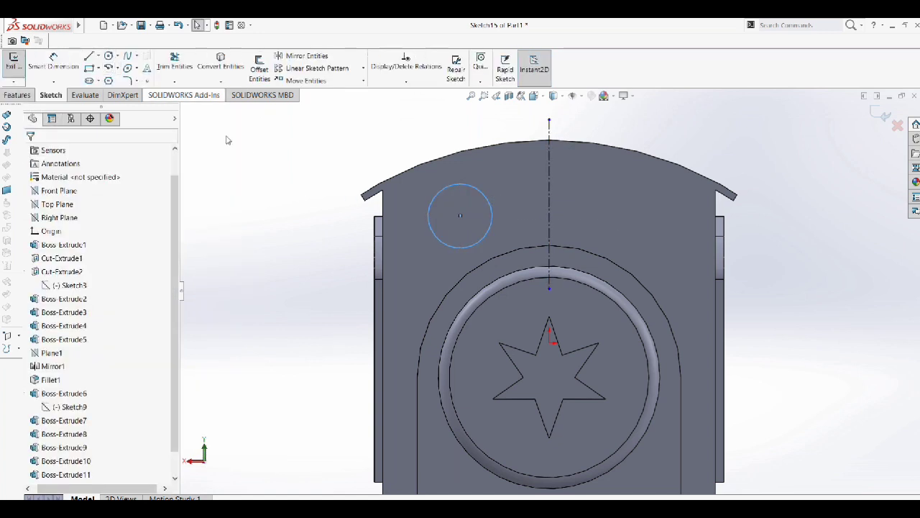
{"action": "left_click_drag", "start_coordinate": [460, 216], "coordinate": [463, 227]}
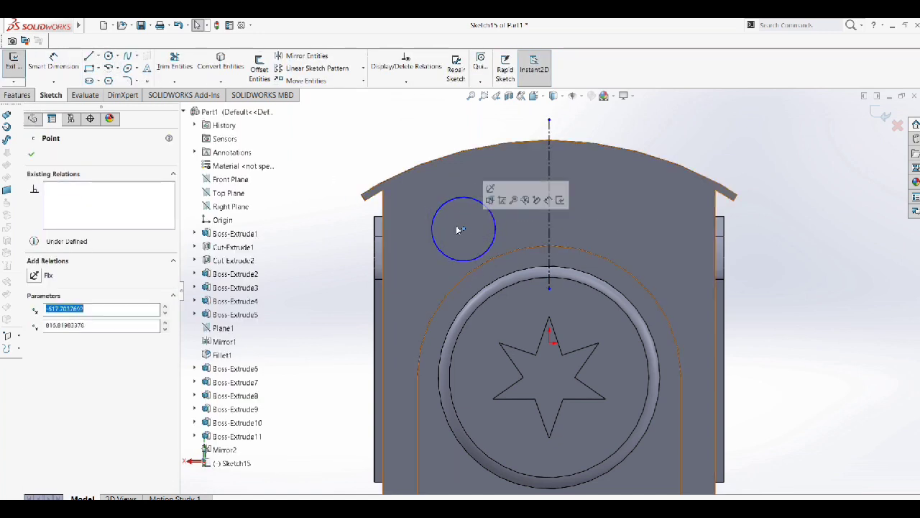
{"action": "left_click", "coordinate": [441, 206]}
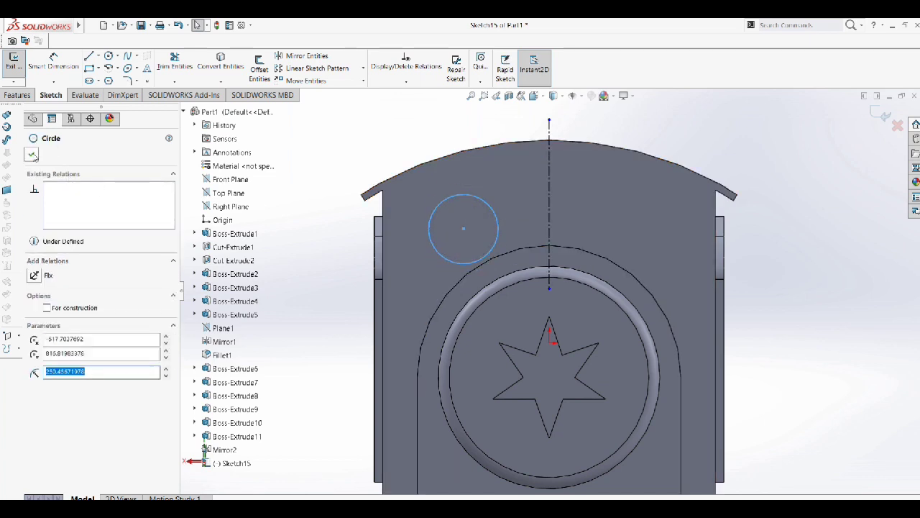
{"action": "left_click", "coordinate": [17, 95]}
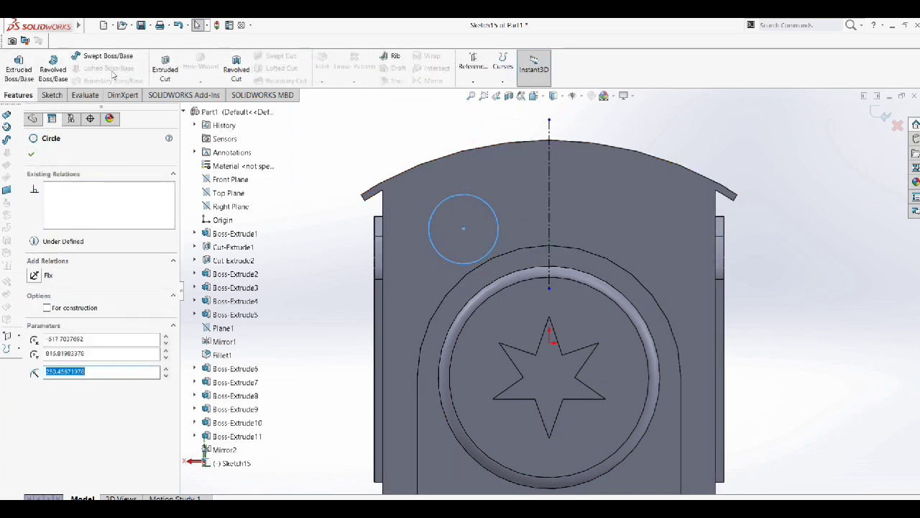
{"action": "left_click", "coordinate": [171, 73]}
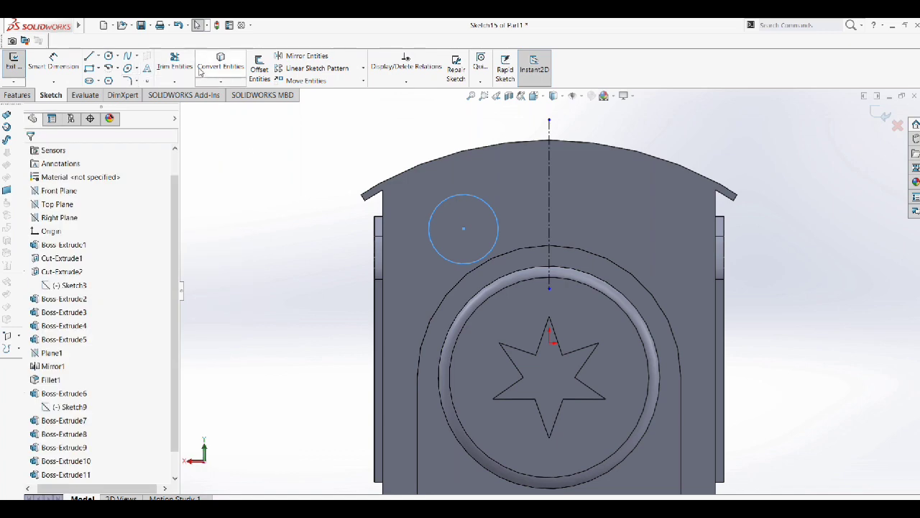
{"action": "left_click", "coordinate": [309, 56]}
{"action": "left_click", "coordinate": [550, 198]}
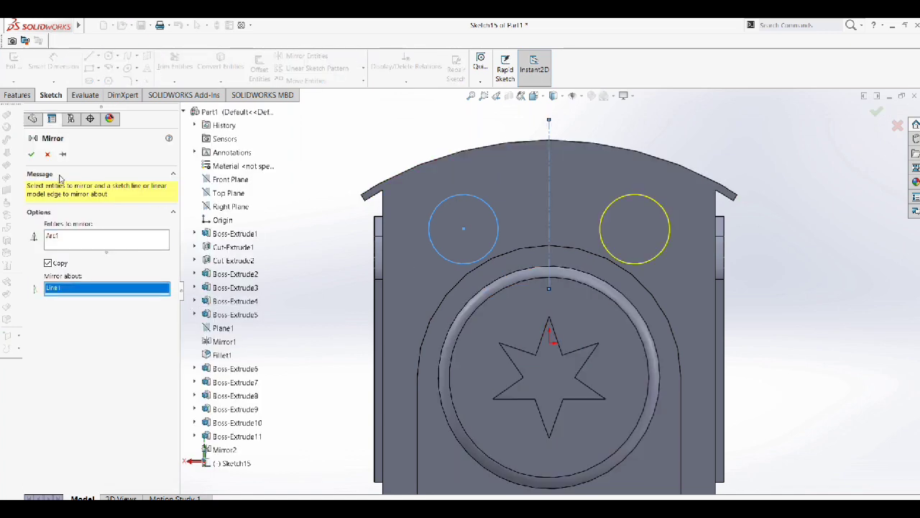
{"action": "left_click", "coordinate": [31, 155]}
Step: Cut the two circles through the cab front with a 200 mm depth
{"action": "left_click", "coordinate": [27, 96]}
{"action": "left_click", "coordinate": [165, 68]}
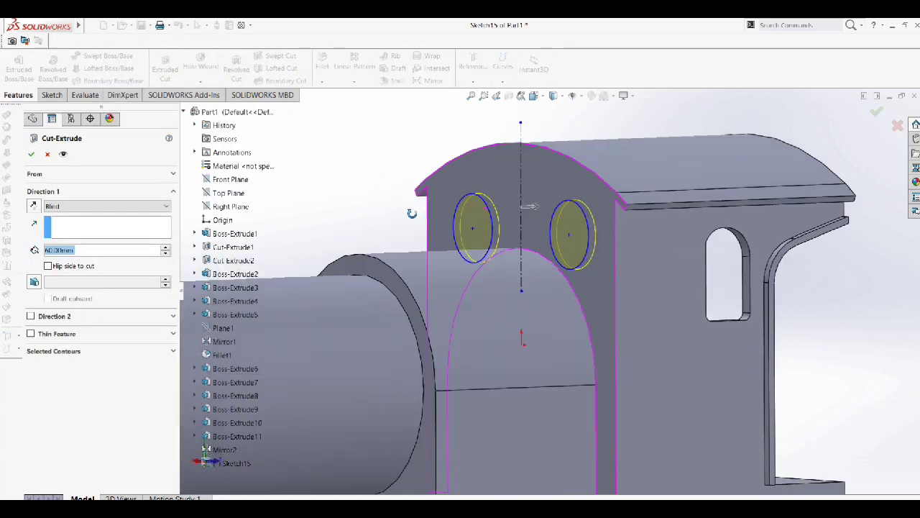
{"action": "double_click", "coordinate": [86, 249]}
{"action": "type", "text": "200"}
{"action": "key", "text": "Return"}
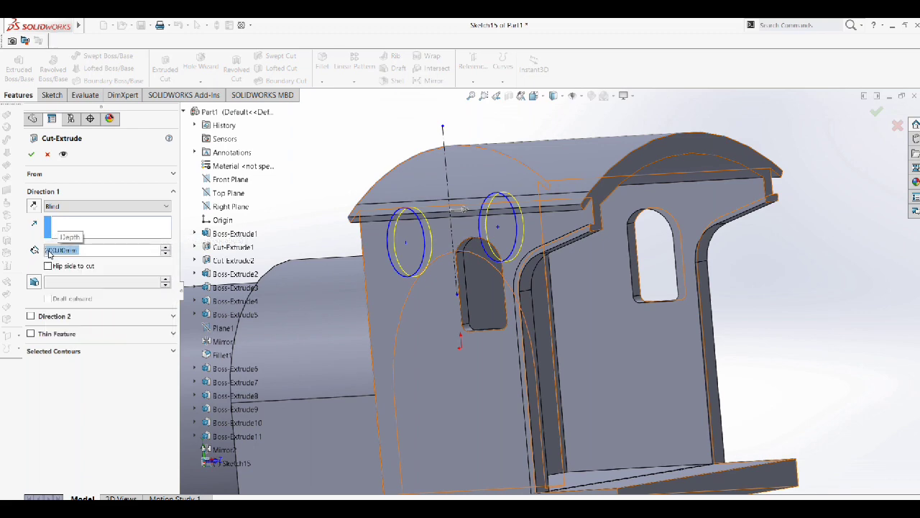
{"action": "middle_click_drag", "start_coordinate": [414, 166], "coordinate": [431, 286]}
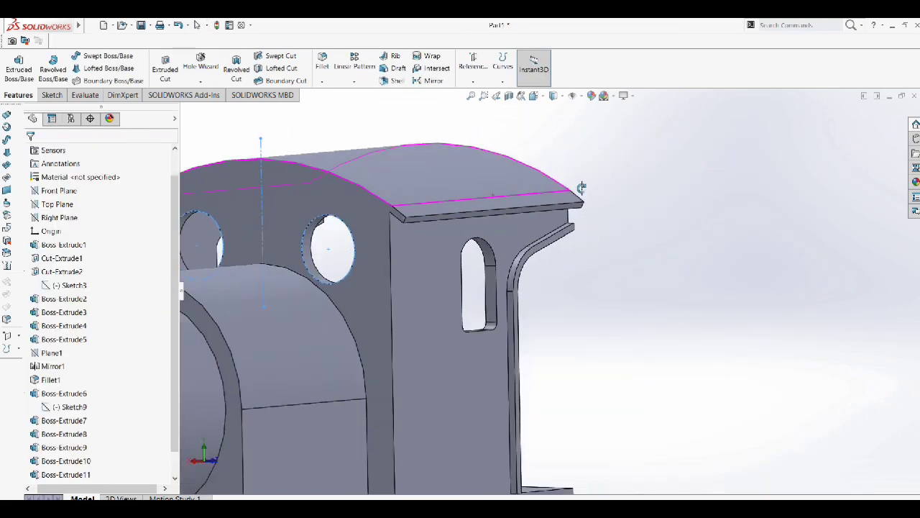
{"action": "scroll", "coordinate": [432, 285], "scroll_direction": "up", "scroll_amount": 5}
{"action": "scroll", "coordinate": [430, 285], "scroll_direction": "up", "scroll_amount": 1}
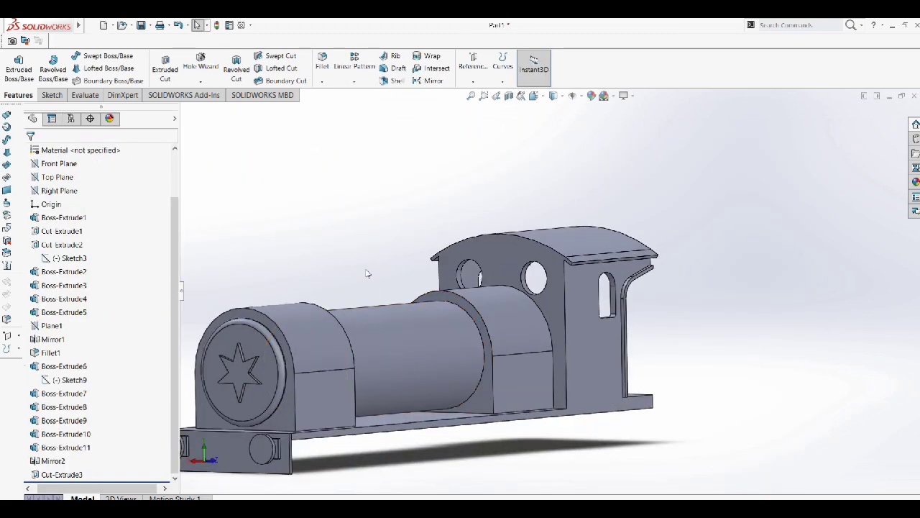
{"action": "mouse_move", "coordinate": [552, 322]}
{"action": "middle_mouse_down"}
{"action": "mouse_move", "coordinate": [577, 322]}
{"action": "mouse_move", "coordinate": [568, 388]}
{"action": "mouse_move", "coordinate": [599, 358]}
{"action": "middle_mouse_up"}
Step: Sketch a long rectangle on the locomotive's underside face
{"action": "left_click", "coordinate": [568, 388]}
{"action": "key", "text": "ctrl+8"}
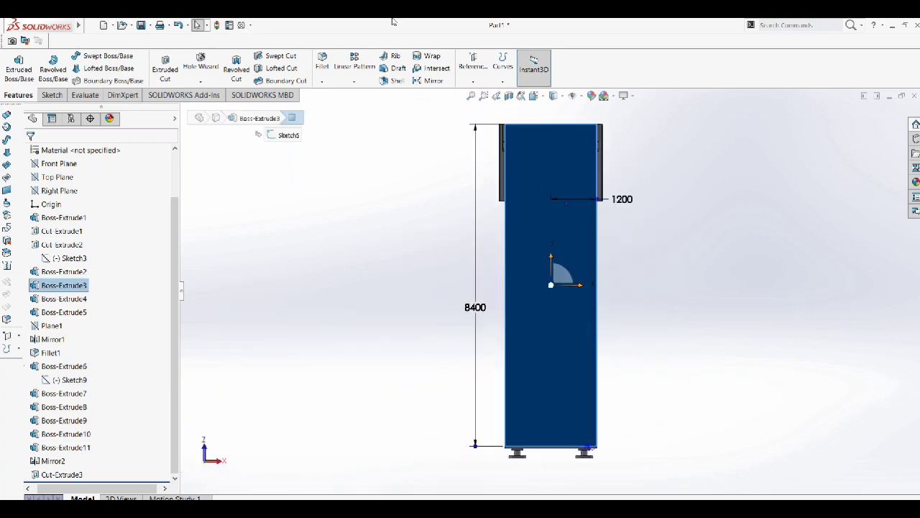
{"action": "right_click", "coordinate": [539, 143]}
{"action": "left_click", "coordinate": [551, 131]}
{"action": "left_click", "coordinate": [91, 70]}
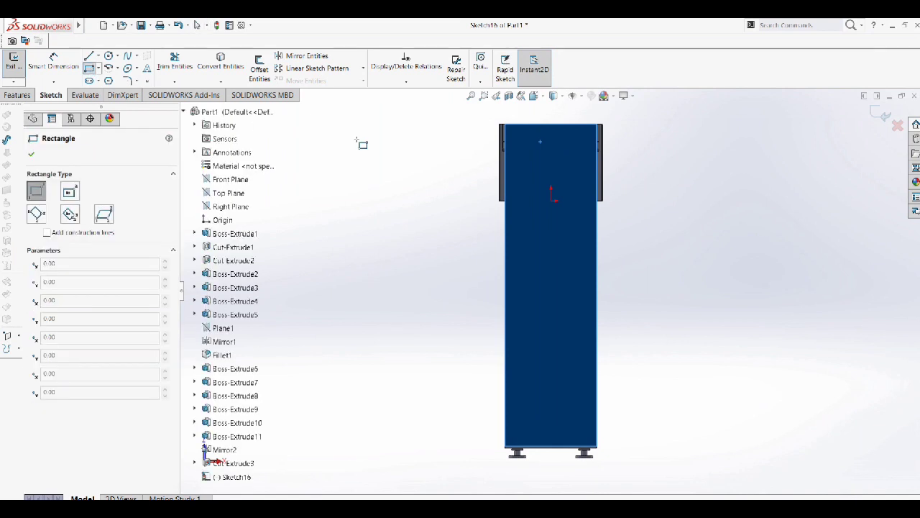
{"action": "left_click", "coordinate": [521, 126]}
{"action": "left_click", "coordinate": [580, 445]}
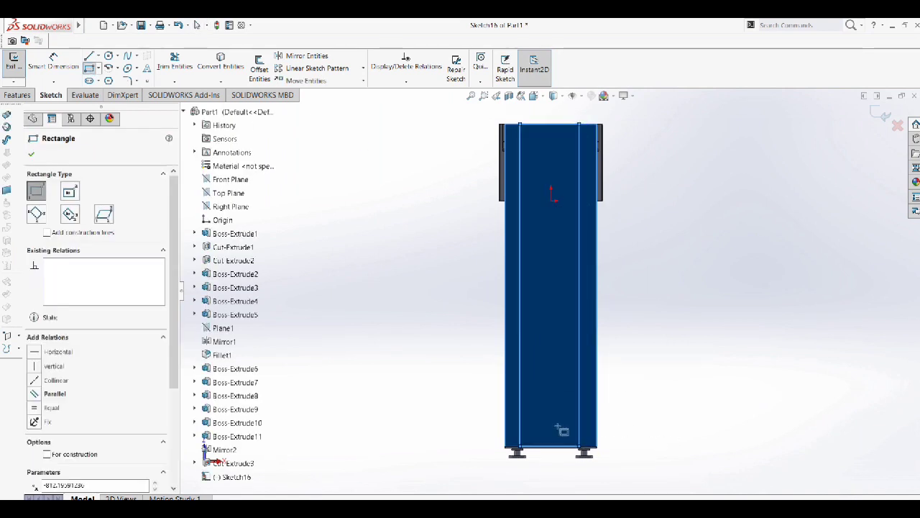
Step: Dimension the rectangle's width to 800 mm
{"action": "left_click", "coordinate": [53, 61]}
{"action": "left_click", "coordinate": [521, 165]}
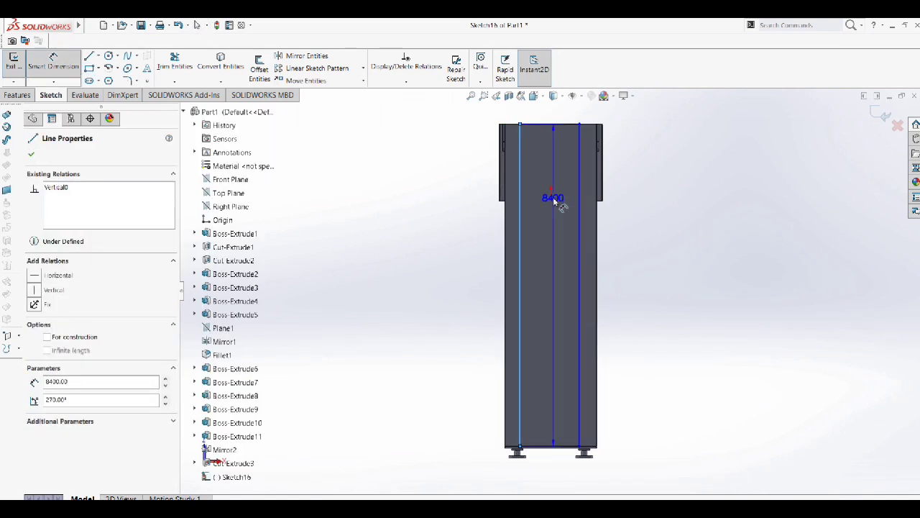
{"action": "left_click", "coordinate": [553, 160]}
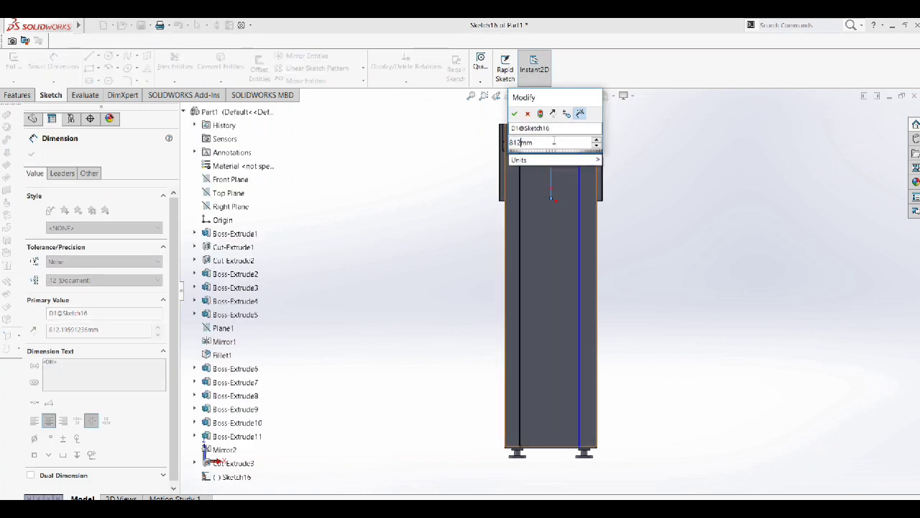
{"action": "key", "text": "BackSpace"}
{"action": "key", "text": "BackSpace"}
{"action": "key", "text": "BackSpace"}
{"action": "type", "text": "800"}
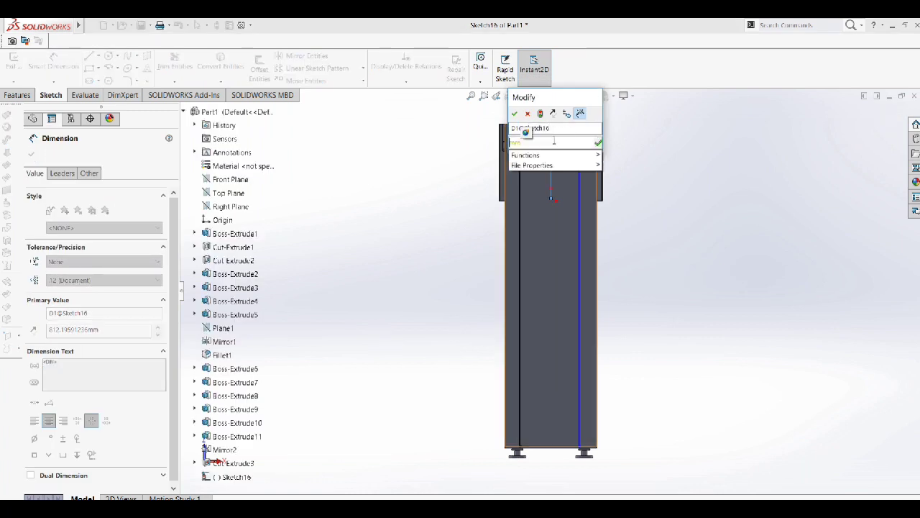
{"action": "key", "text": "Return"}
{"action": "scroll", "coordinate": [561, 229], "scroll_direction": "down", "scroll_amount": 2}
{"action": "scroll", "coordinate": [553, 245], "scroll_direction": "up", "scroll_amount": 3}
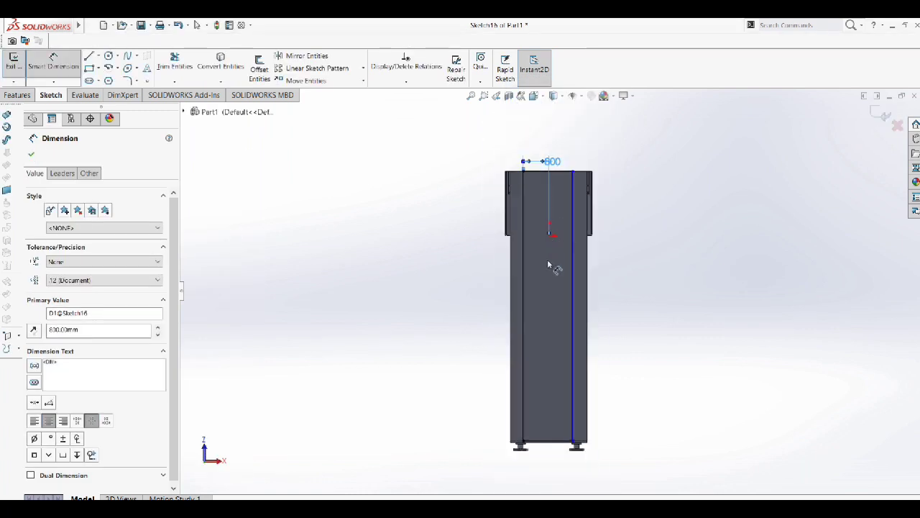
{"action": "left_click", "coordinate": [30, 156]}
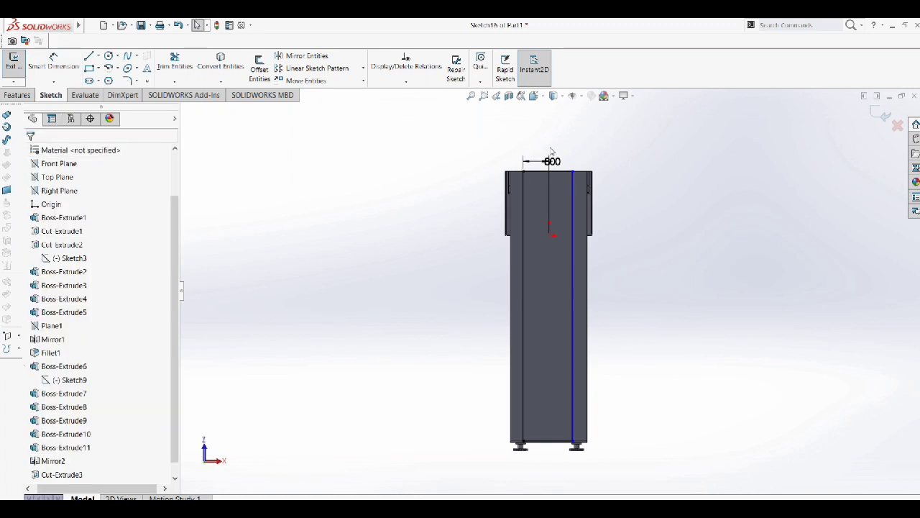
Step: Extrude the rectangle 600 mm into the solid base frame
{"action": "middle_click_drag", "start_coordinate": [550, 150], "coordinate": [614, 148]}
{"action": "left_click", "coordinate": [18, 95]}
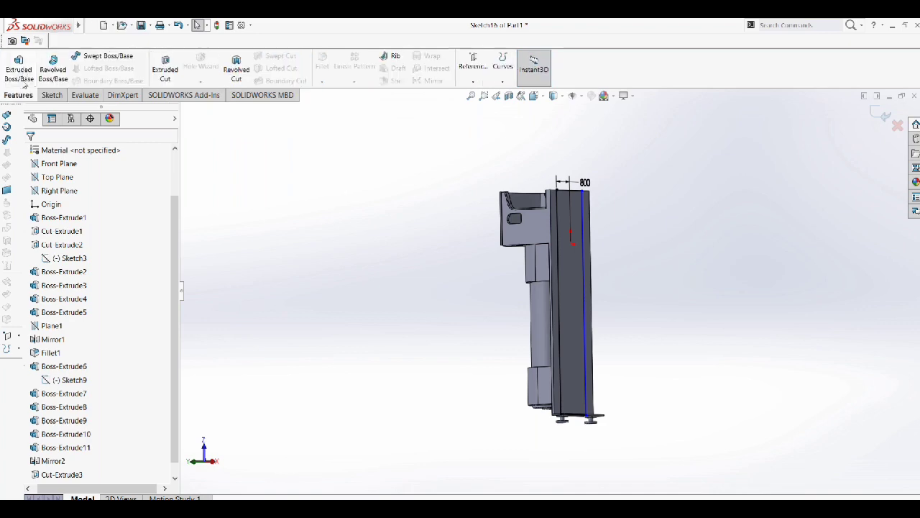
{"action": "left_click", "coordinate": [23, 79]}
{"action": "type", "text": "600.00mm"}
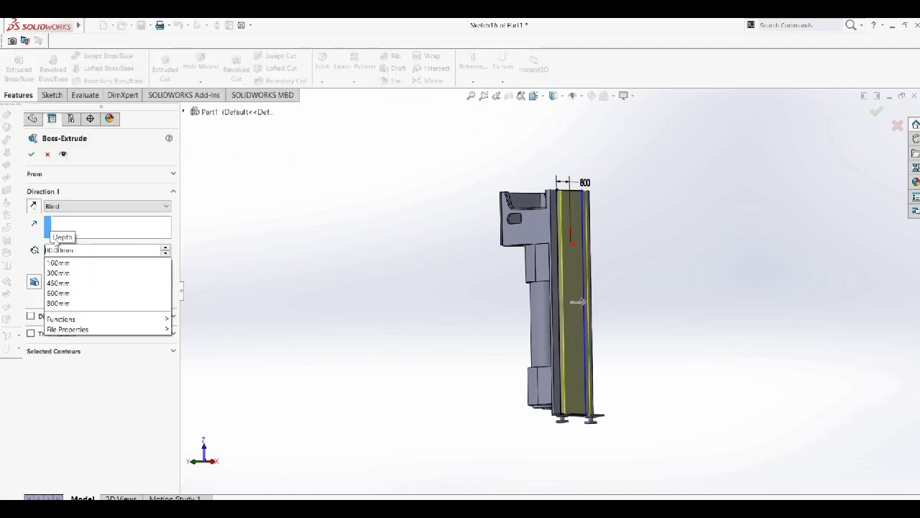
{"action": "key", "text": "Return"}
{"action": "mouse_move", "coordinate": [541, 299]}
{"action": "middle_mouse_down"}
{"action": "mouse_move", "coordinate": [730, 185]}
{"action": "mouse_move", "coordinate": [621, 179]}
{"action": "mouse_move", "coordinate": [626, 189]}
{"action": "middle_mouse_up"}
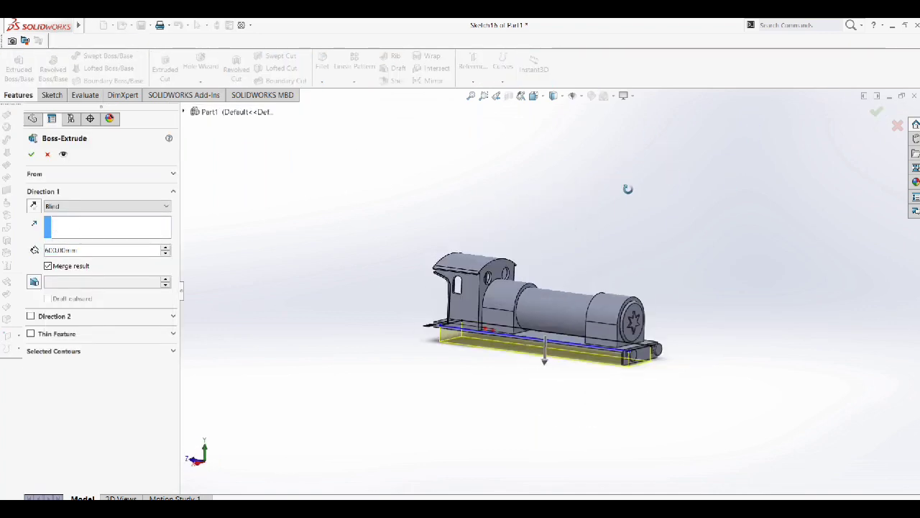
{"action": "scroll", "coordinate": [512, 281], "scroll_direction": "down", "scroll_amount": 3}
{"action": "scroll", "coordinate": [512, 280], "scroll_direction": "down", "scroll_amount": 2}
{"action": "middle_click_drag", "start_coordinate": [511, 280], "coordinate": [274, 261]}
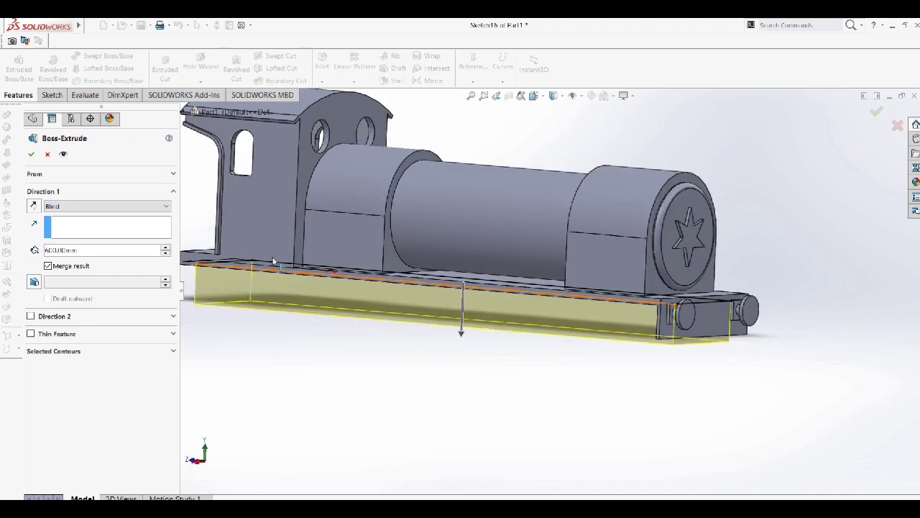
{"action": "left_click", "coordinate": [31, 156]}
{"action": "middle_click_drag", "start_coordinate": [628, 261], "coordinate": [330, 310]}
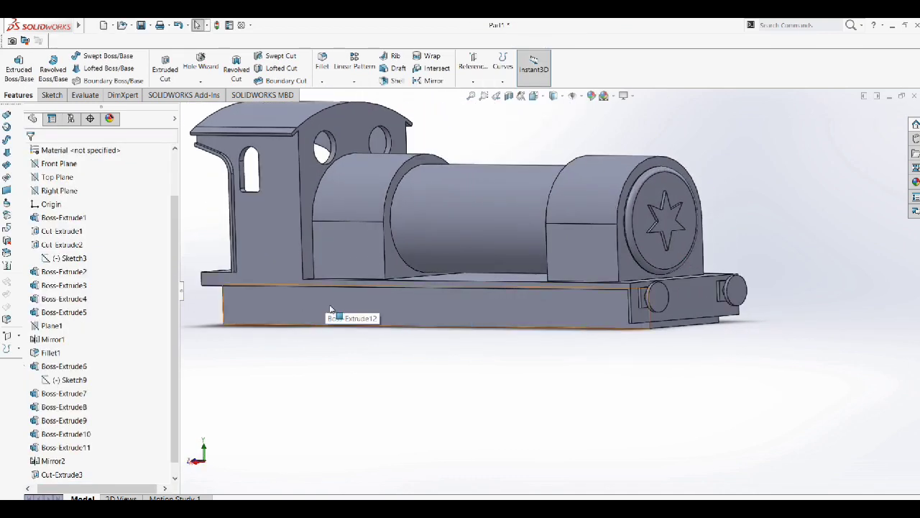
Step: Start a sketch on the base frame's face and draw a corner rectangle
{"action": "left_click", "coordinate": [297, 318]}
{"action": "left_click", "coordinate": [404, 281]}
{"action": "scroll", "coordinate": [399, 340], "scroll_direction": "down", "scroll_amount": 2}
{"action": "right_click", "coordinate": [401, 263]}
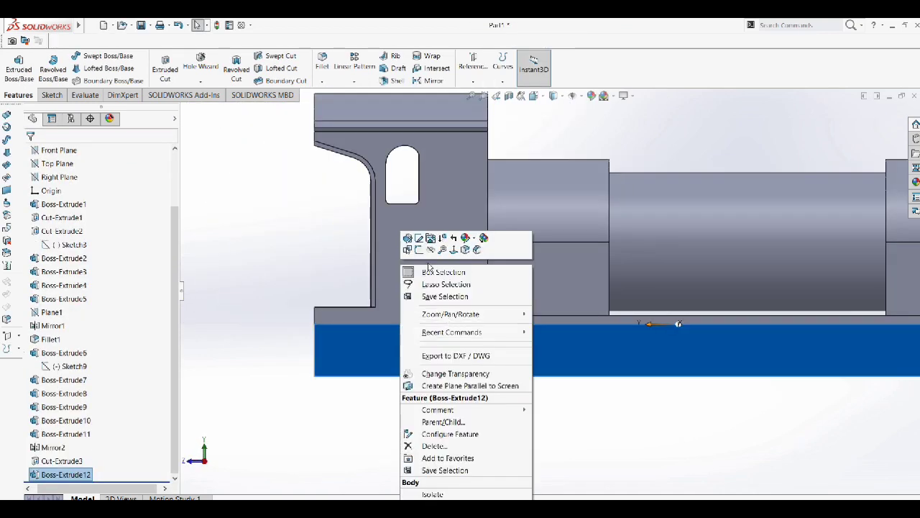
{"action": "left_click", "coordinate": [419, 249]}
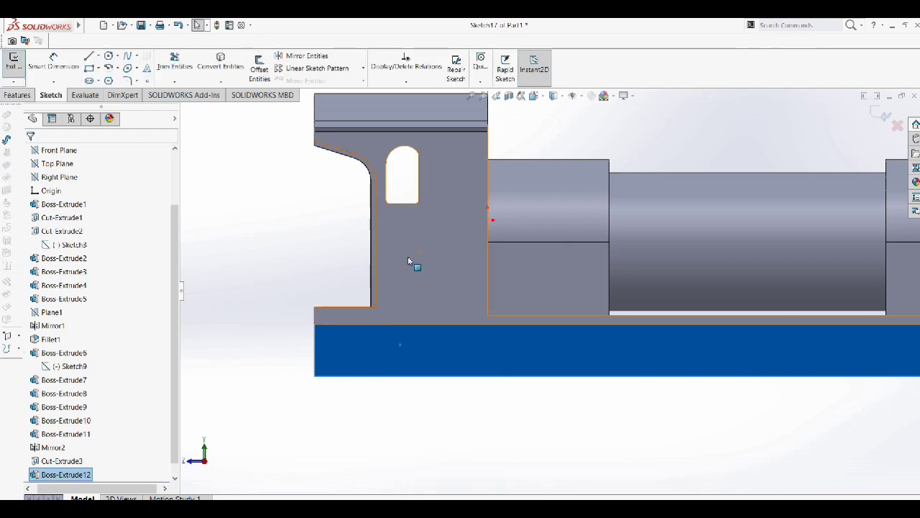
{"action": "left_click", "coordinate": [91, 68]}
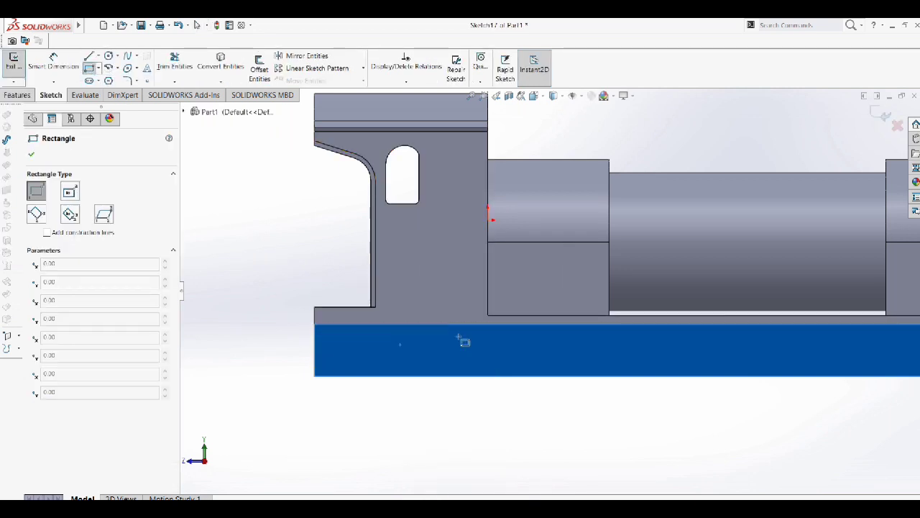
{"action": "left_click", "coordinate": [488, 324]}
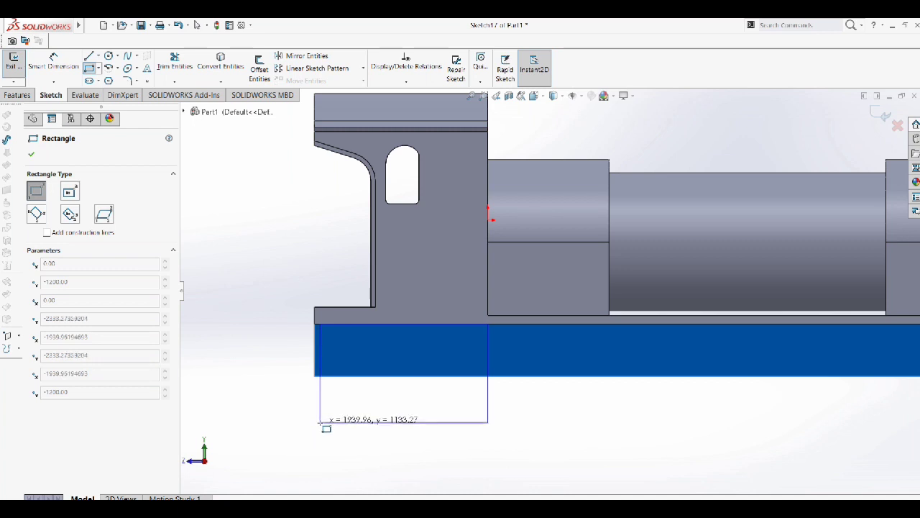
{"action": "left_click", "coordinate": [320, 422]}
{"action": "key", "text": "Escape"}
Step: Dimension the rectangle's left edge to a height of 1100 mm
{"action": "key", "text": "d"}
{"action": "left_click", "coordinate": [319, 403]}
{"action": "left_click", "coordinate": [280, 405]}
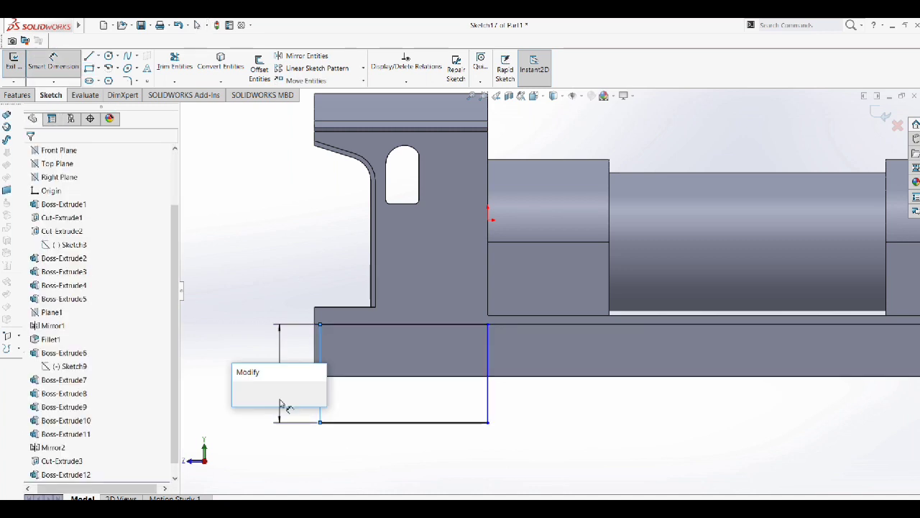
{"action": "type", "text": "1mm"}
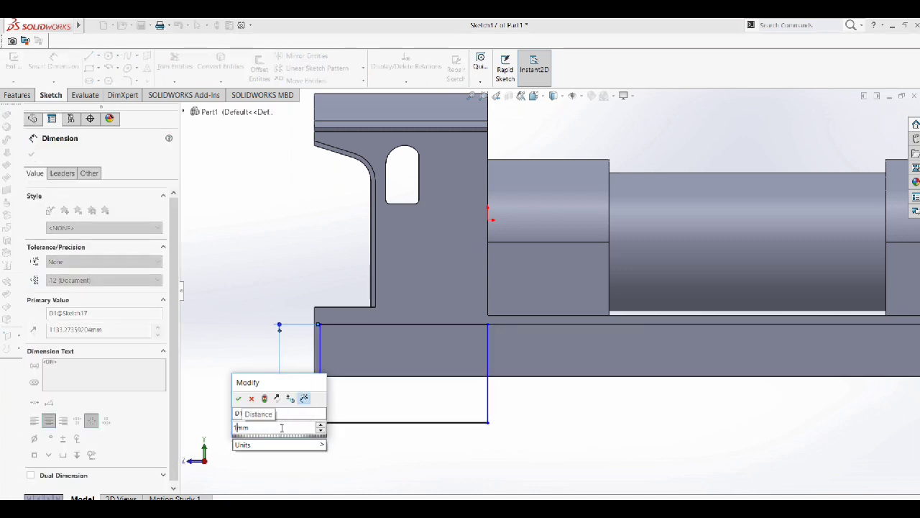
{"action": "type", "text": "4"}
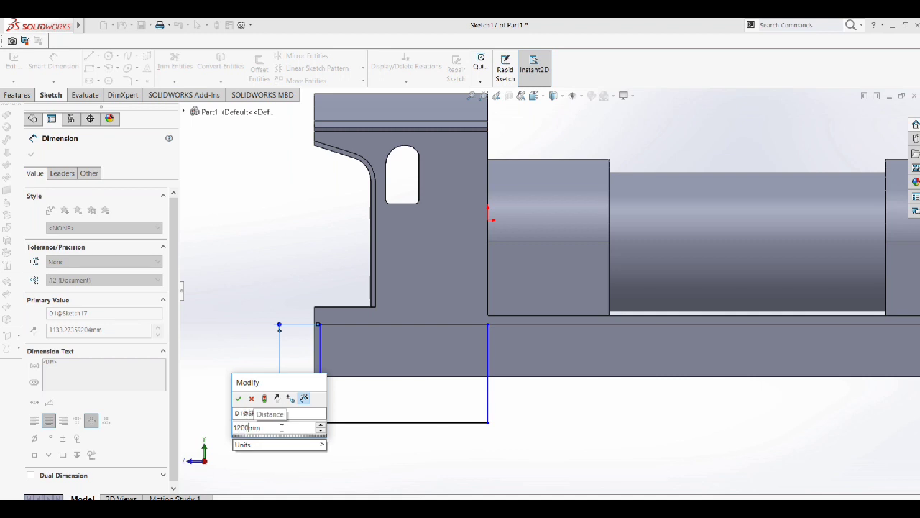
{"action": "key", "text": "BackSpace"}
{"action": "key", "text": "BackSpace"}
{"action": "key", "text": "BackSpace"}
{"action": "key", "text": "Return"}
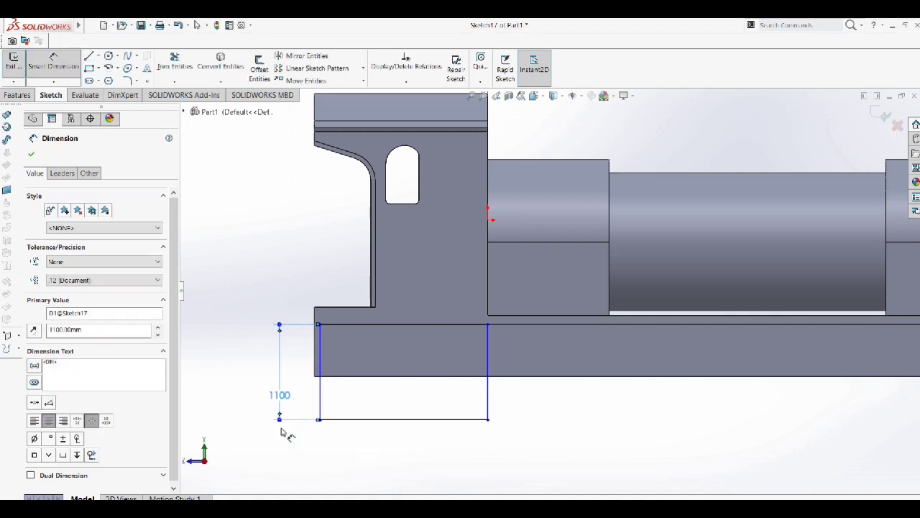
{"action": "scroll", "coordinate": [446, 430], "scroll_direction": "down", "scroll_amount": 2}
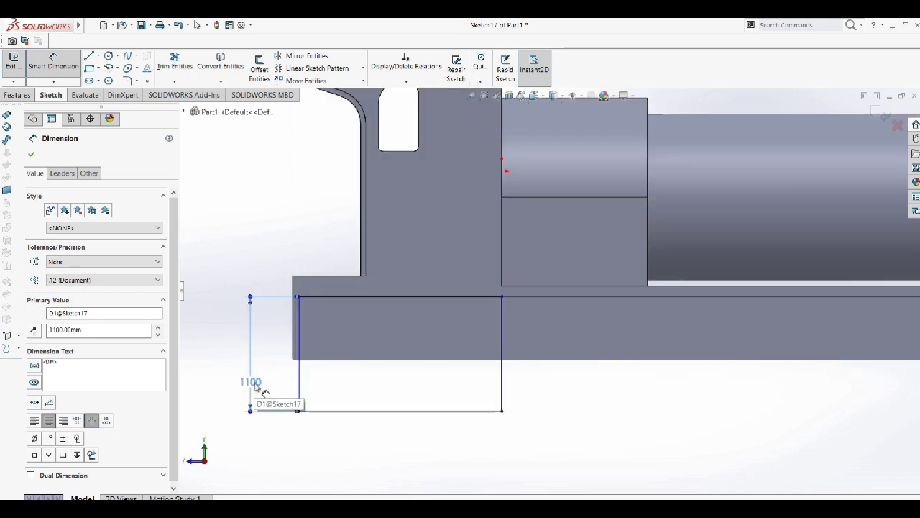
{"action": "key", "text": "Escape"}
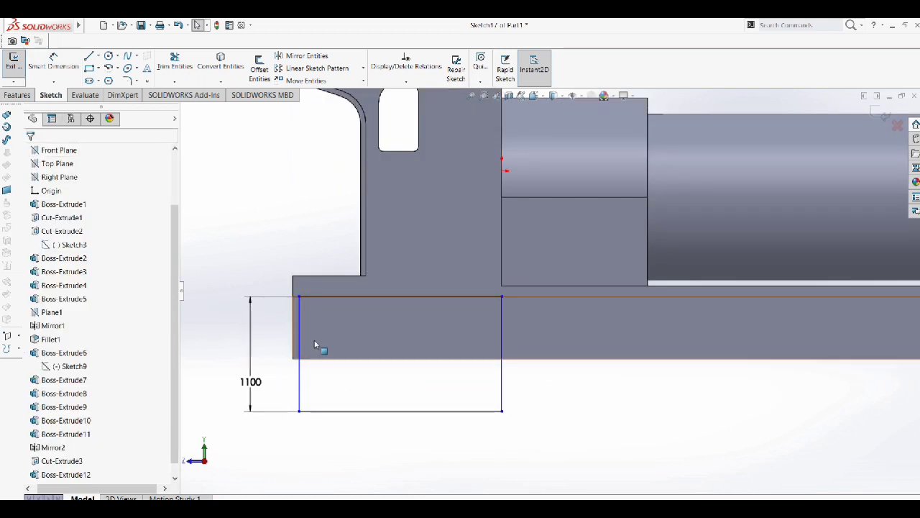
Step: Draw three small slot rectangles stacked inside the tall rectangle
{"action": "key", "text": "r"}
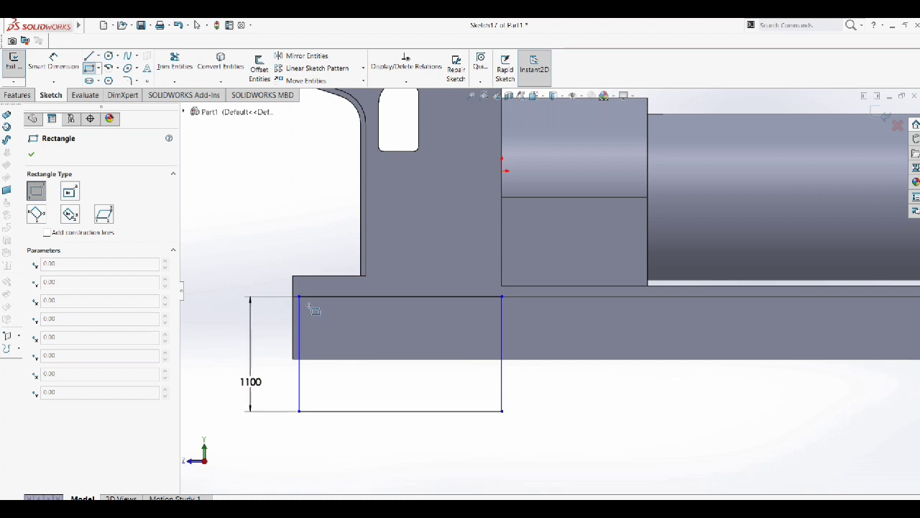
{"action": "left_click", "coordinate": [313, 307]}
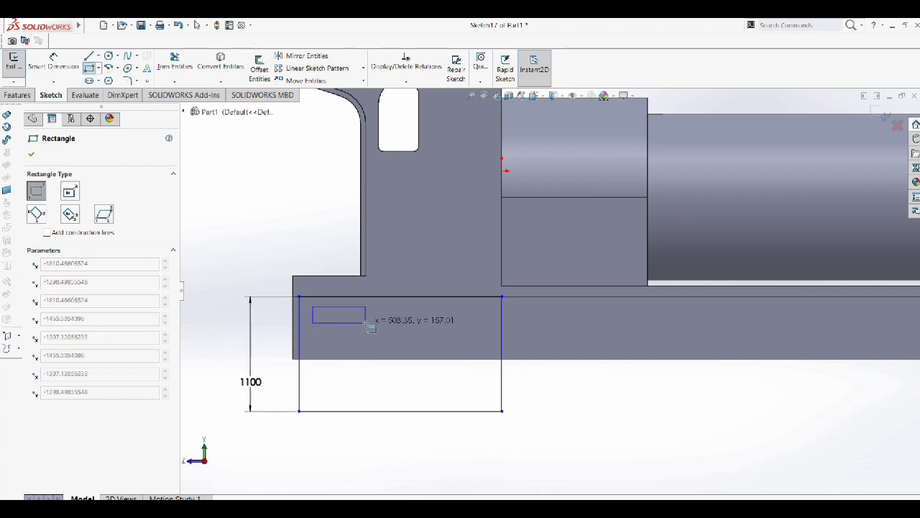
{"action": "left_click", "coordinate": [365, 324]}
{"action": "left_click", "coordinate": [313, 343]}
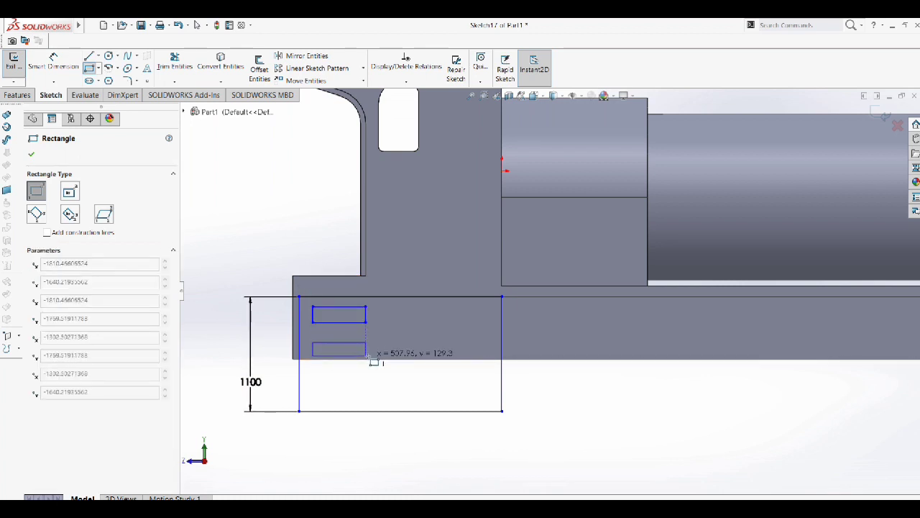
{"action": "left_click", "coordinate": [366, 355]}
{"action": "left_click", "coordinate": [312, 374]}
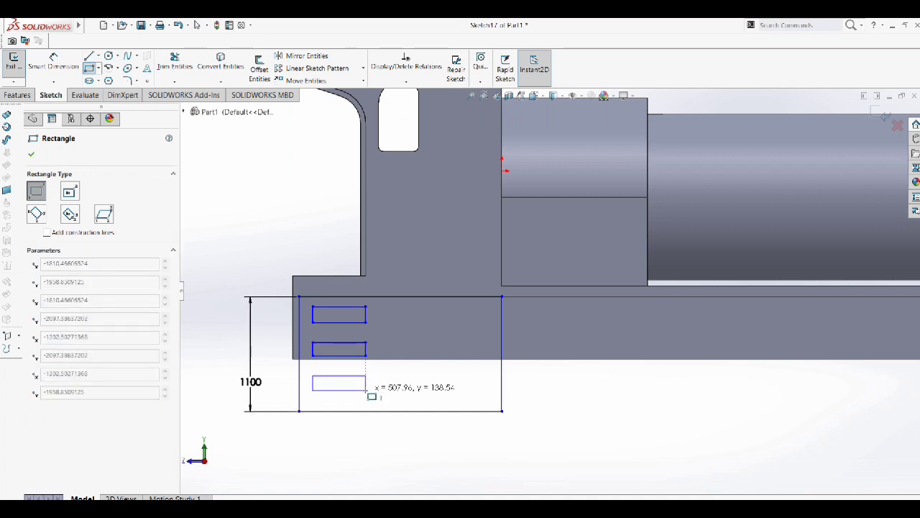
{"action": "left_click", "coordinate": [366, 390]}
{"action": "key", "text": "Escape"}
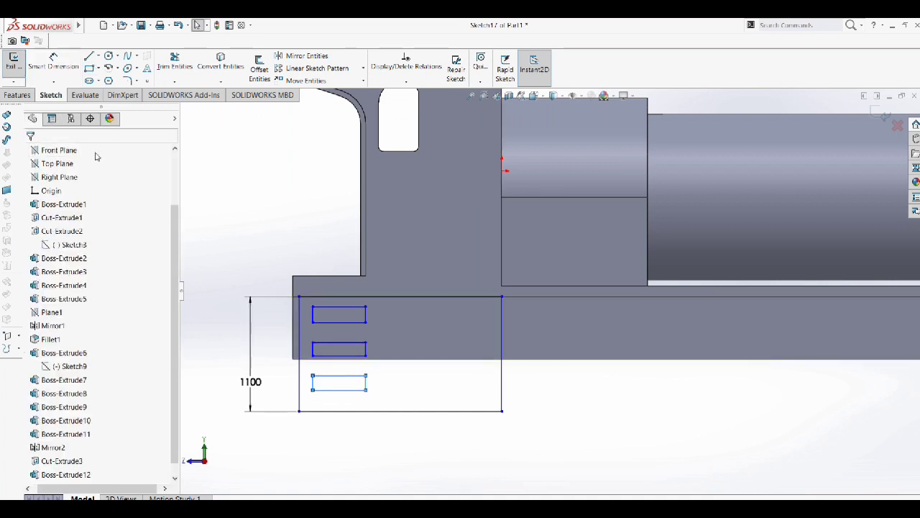
Step: Select the right edges of the three slot rectangles together
{"action": "left_click", "coordinate": [360, 307]}
{"action": "left_click", "coordinate": [365, 318], "text": "ctrl"}
{"action": "left_click", "coordinate": [423, 333]}
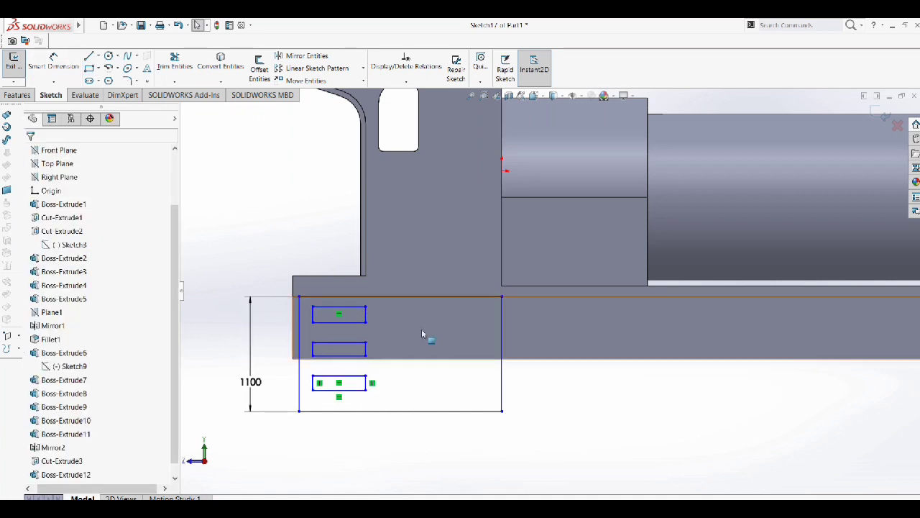
{"action": "left_click", "coordinate": [366, 314]}
{"action": "left_click", "coordinate": [366, 349], "text": "ctrl"}
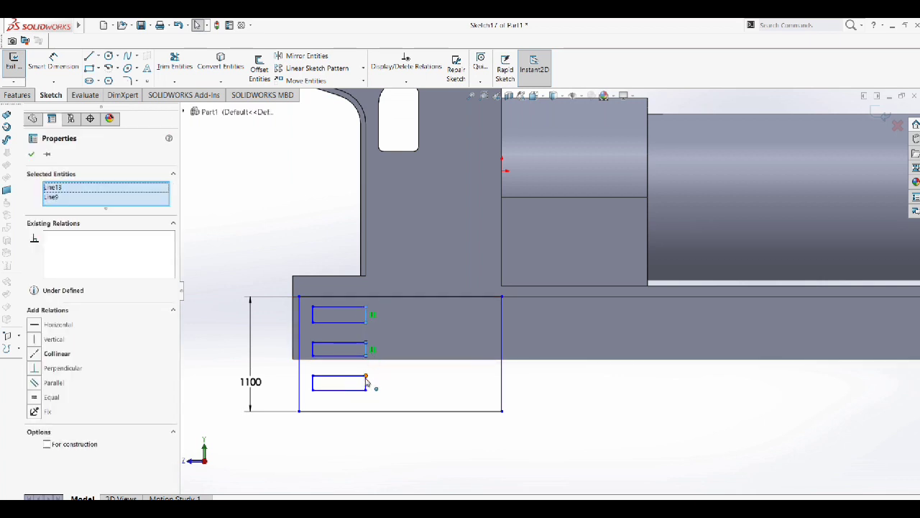
{"action": "left_click", "coordinate": [366, 383], "text": "ctrl"}
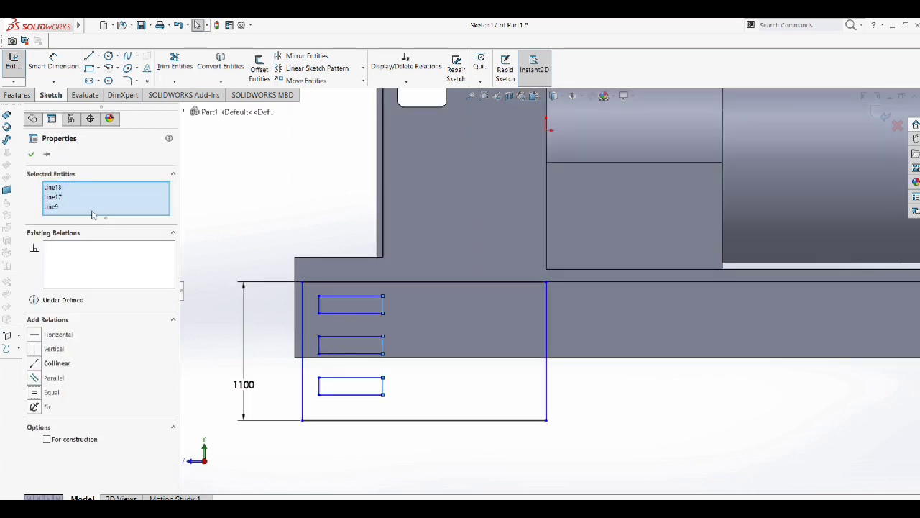
{"action": "left_click", "coordinate": [31, 154]}
Step: Dimension the slots 120 mm apart, the first 120 mm below the top edge
{"action": "left_click", "coordinate": [53, 61]}
{"action": "left_click", "coordinate": [359, 295]}
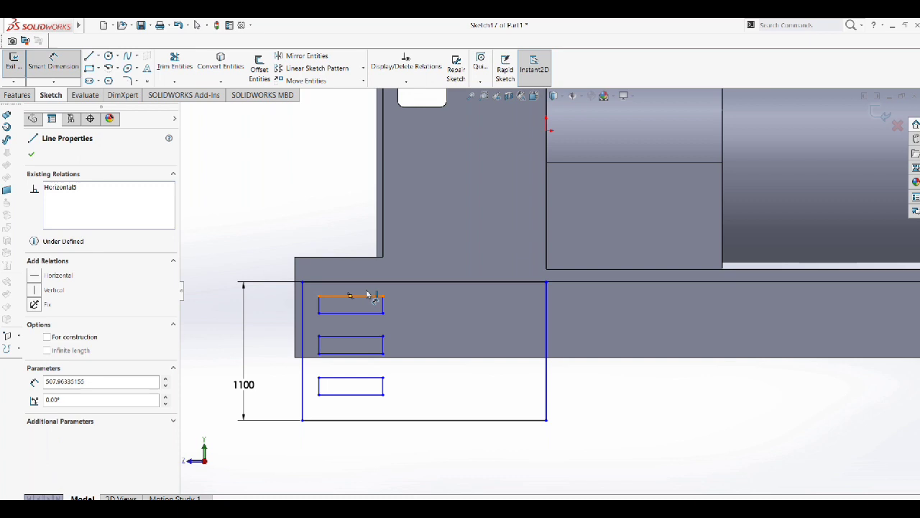
{"action": "left_click", "coordinate": [406, 292]}
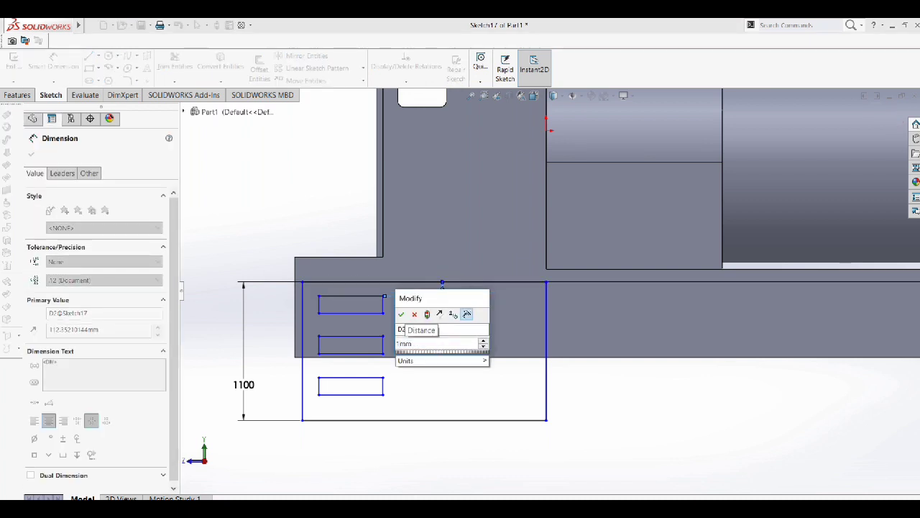
{"action": "key", "text": "Return"}
{"action": "left_click", "coordinate": [367, 314]}
{"action": "left_click", "coordinate": [395, 320]}
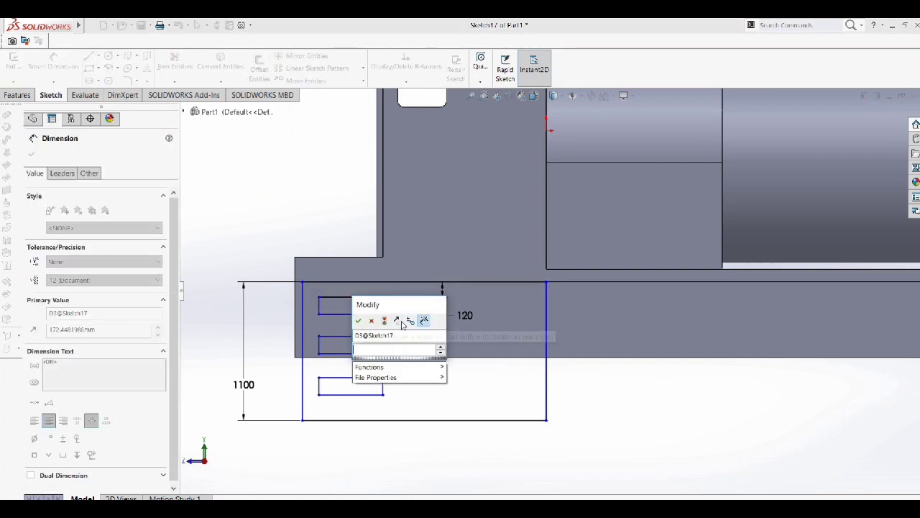
{"action": "type", "text": "120"}
{"action": "key", "text": "Return"}
{"action": "left_click", "coordinate": [349, 376]}
{"action": "left_click", "coordinate": [422, 368]}
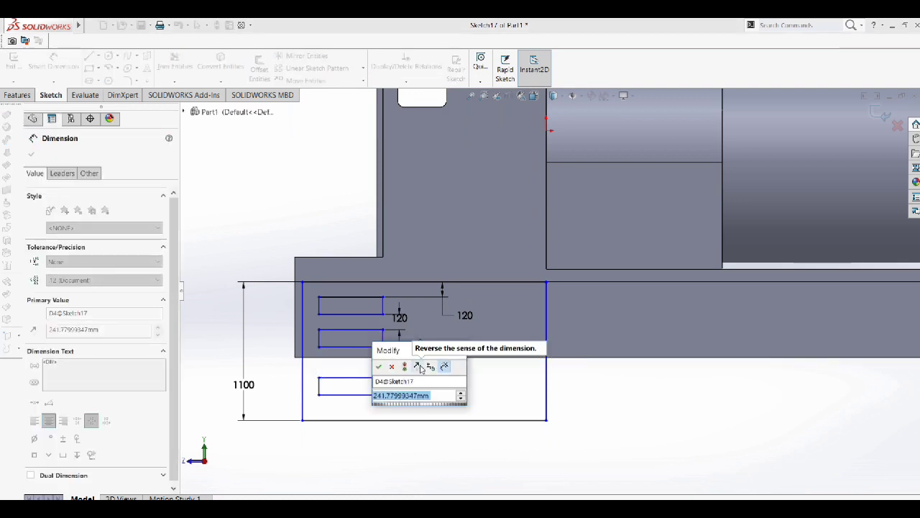
{"action": "type", "text": "120"}
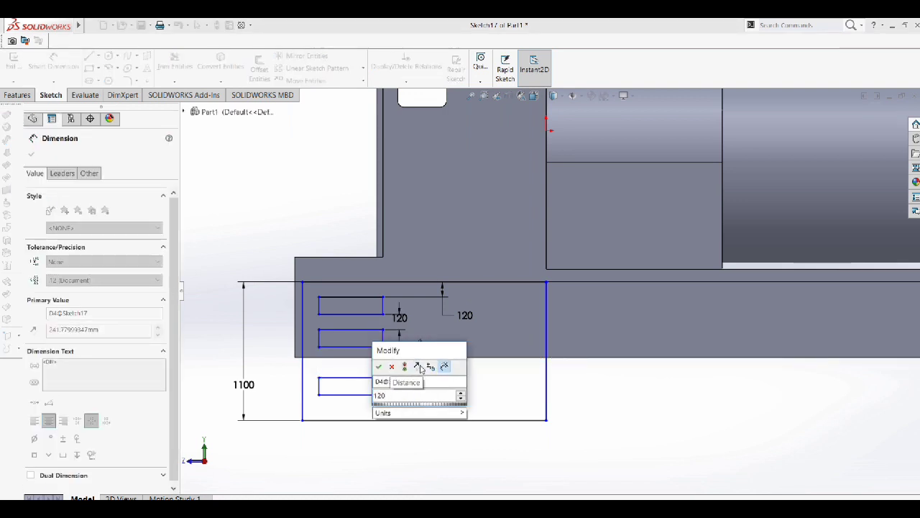
{"action": "key", "text": "Return"}
{"action": "left_click", "coordinate": [31, 154]}
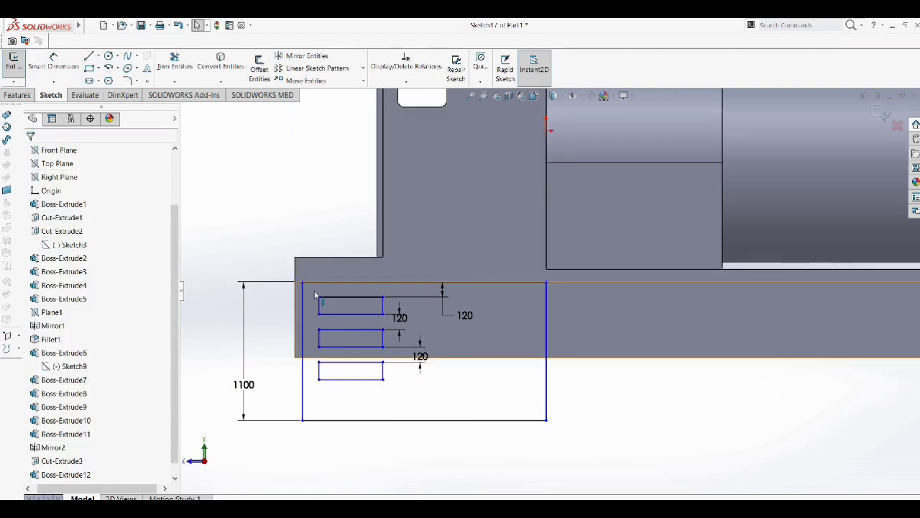
{"action": "left_click", "coordinate": [24, 98]}
{"action": "left_click", "coordinate": [18, 66]}
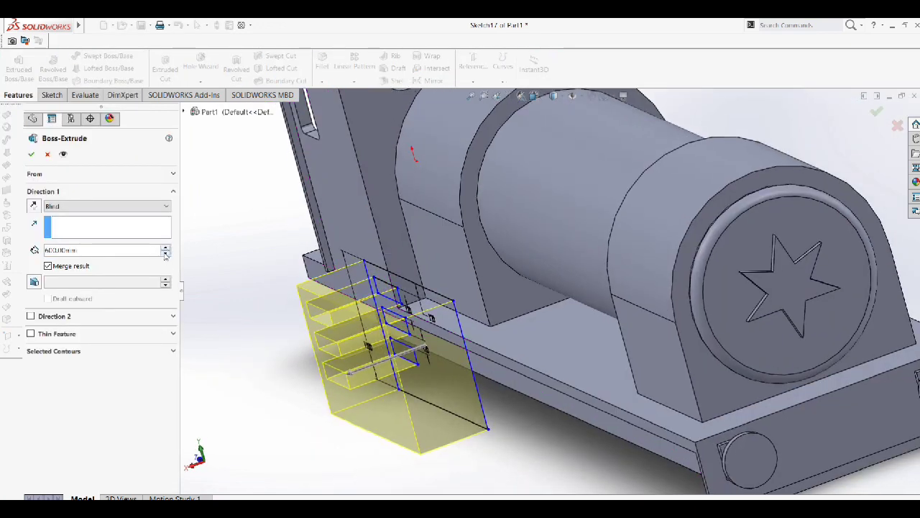
Step: Extrude the slotted plate sketch to a depth of 470 mm
{"action": "left_click", "coordinate": [165, 254]}
{"action": "mouse_move", "coordinate": [355, 265]}
{"action": "middle_mouse_down"}
{"action": "mouse_move", "coordinate": [446, 426]}
{"action": "mouse_move", "coordinate": [432, 302]}
{"action": "middle_mouse_up"}
{"action": "key", "text": "Return"}
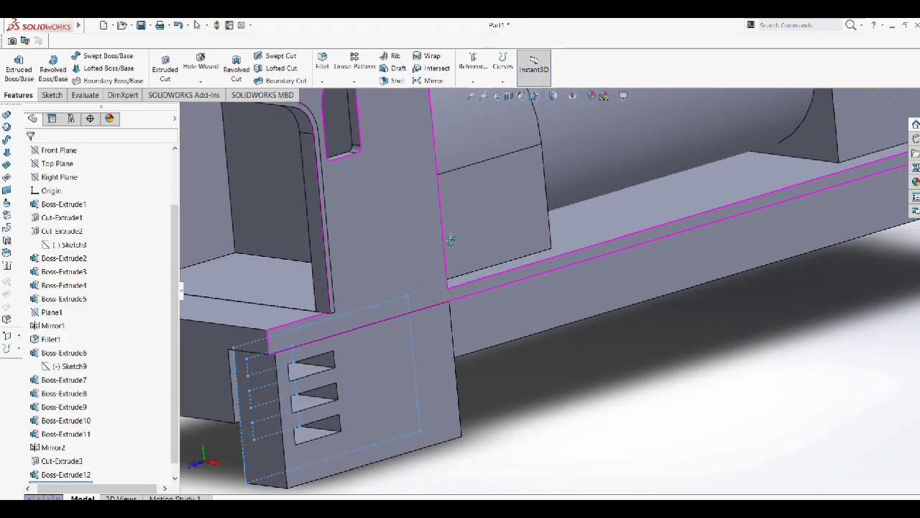
{"action": "scroll", "coordinate": [424, 302], "scroll_direction": "up", "scroll_amount": 4}
{"action": "scroll", "coordinate": [418, 316], "scroll_direction": "up", "scroll_amount": 2}
{"action": "scroll", "coordinate": [79, 431], "scroll_direction": "down", "scroll_amount": 1}
Step: Reopen Boss-Extrude12 for editing and confirm its depth
{"action": "left_click", "coordinate": [76, 461]}
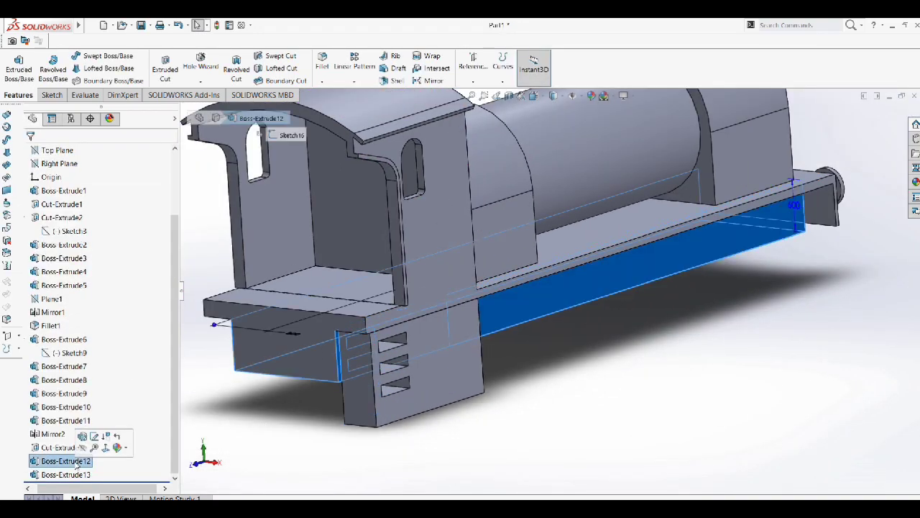
{"action": "left_click", "coordinate": [82, 437]}
{"action": "double_click", "coordinate": [50, 253]}
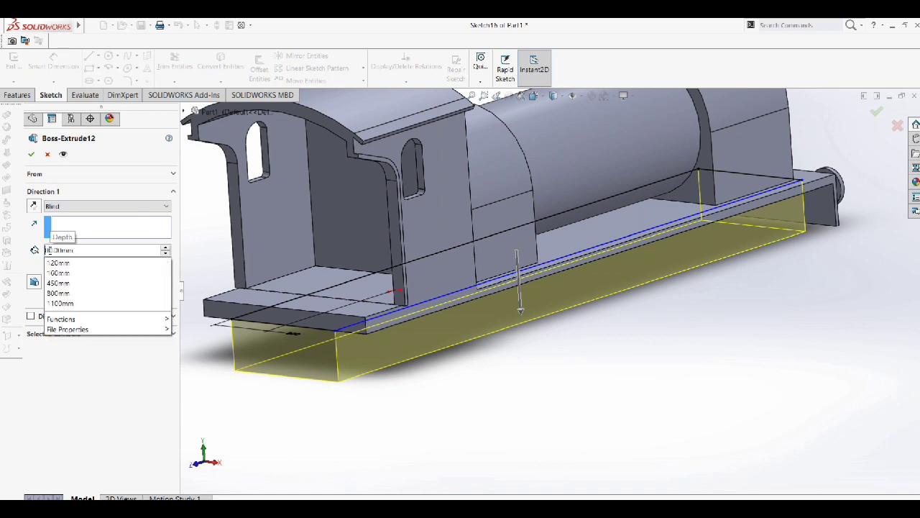
{"action": "key", "text": "Return"}
{"action": "scroll", "coordinate": [403, 349], "scroll_direction": "down", "scroll_amount": 2}
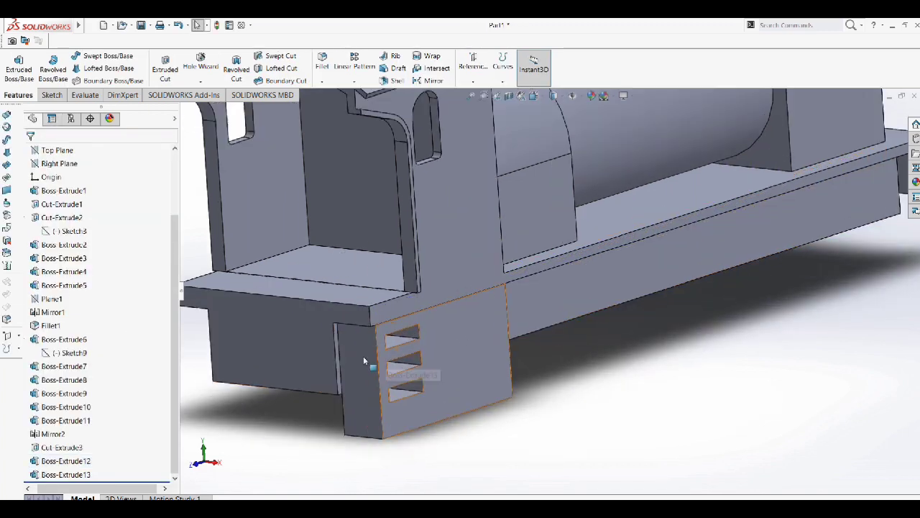
{"action": "scroll", "coordinate": [338, 334], "scroll_direction": "up", "scroll_amount": 3}
Step: Mirror the slotted plate Boss-Extrude13 about the Right Plane
{"action": "left_click", "coordinate": [66, 474]}
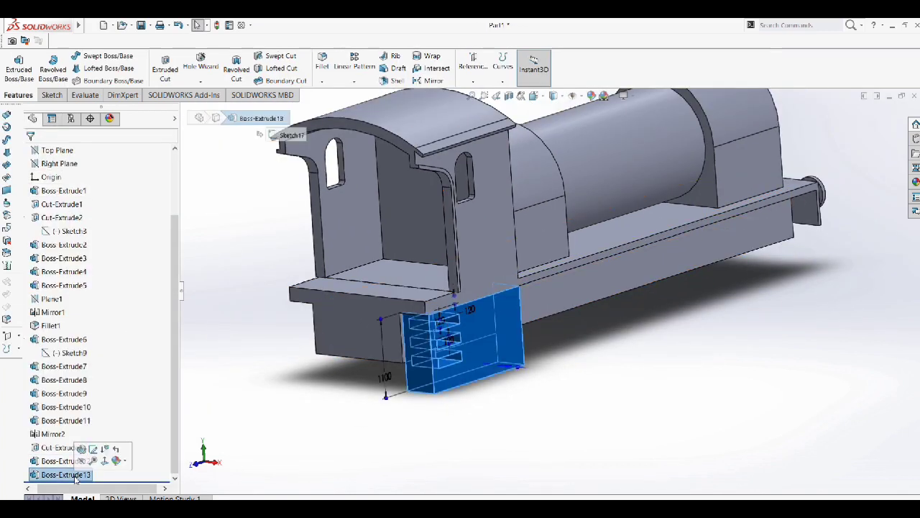
{"action": "left_click", "coordinate": [434, 79]}
{"action": "left_click", "coordinate": [192, 111]}
{"action": "left_click", "coordinate": [241, 206]}
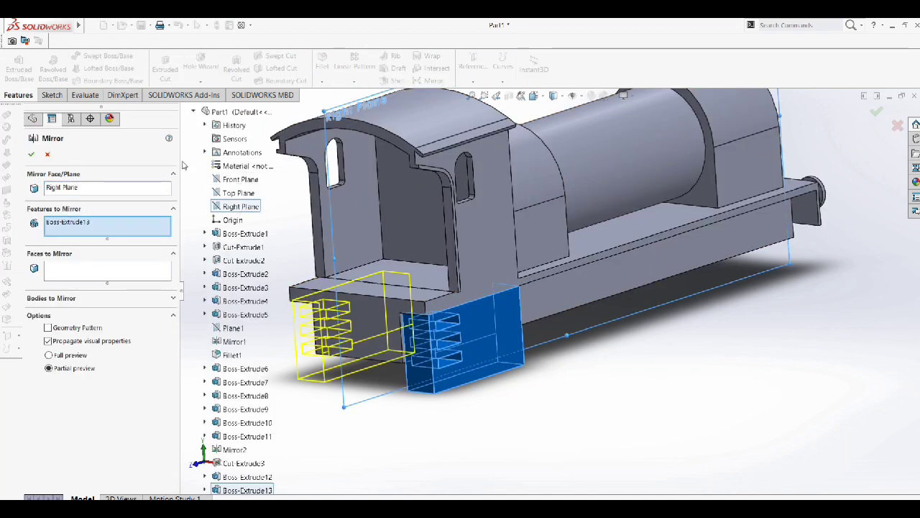
{"action": "key", "text": "Return"}
{"action": "middle_click_drag", "start_coordinate": [431, 323], "coordinate": [356, 342]}
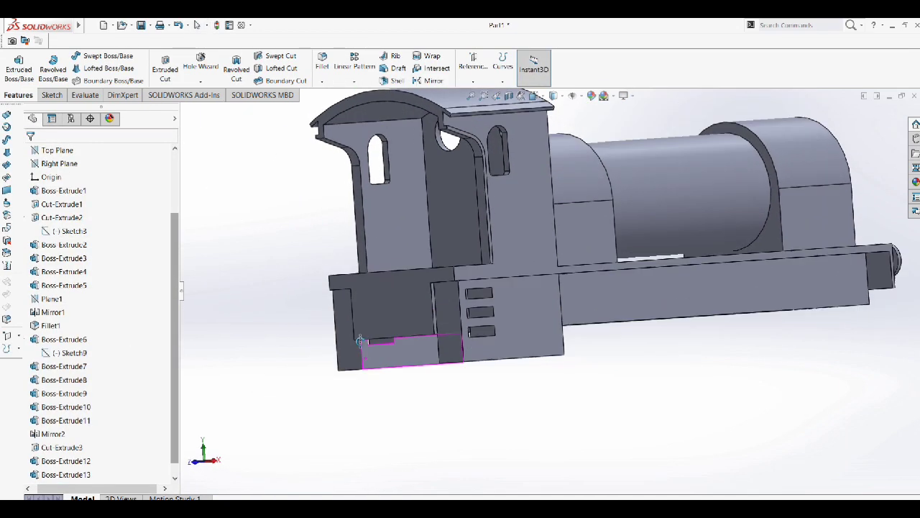
{"action": "left_click", "coordinate": [403, 305]}
Step: Sketch a corner rectangle on the lower front face between the frame sides
{"action": "left_click", "coordinate": [460, 282]}
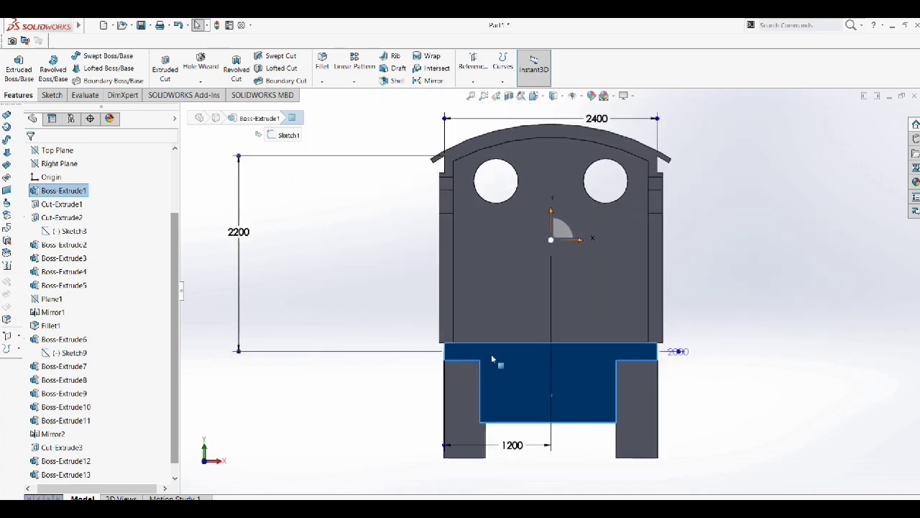
{"action": "left_click", "coordinate": [51, 95]}
{"action": "left_click", "coordinate": [89, 68]}
{"action": "left_click", "coordinate": [445, 343]}
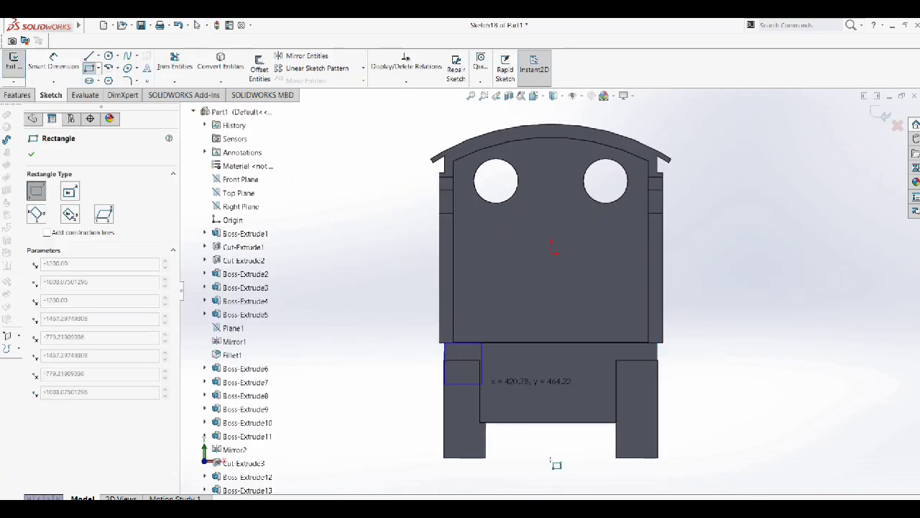
{"action": "left_click", "coordinate": [658, 457]}
Step: Extrude the rectangle as a blind boss 100 mm deep
{"action": "key", "text": "Escape"}
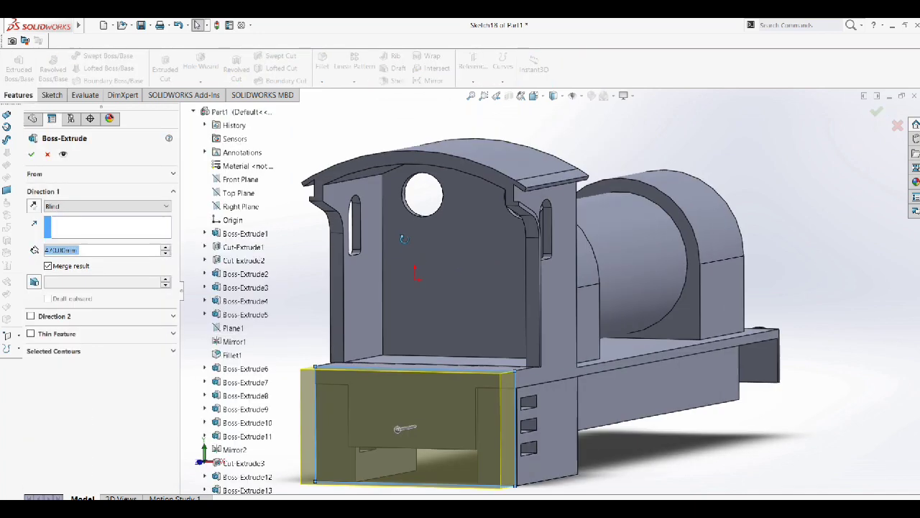
{"action": "middle_click_drag", "start_coordinate": [403, 238], "coordinate": [344, 329]}
{"action": "double_click", "coordinate": [54, 250]}
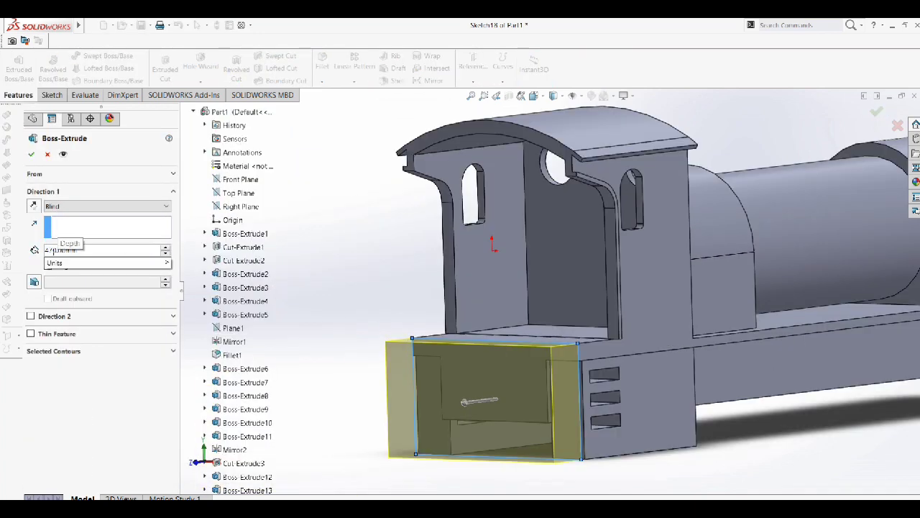
{"action": "type", "text": "100"}
{"action": "key", "text": "Return"}
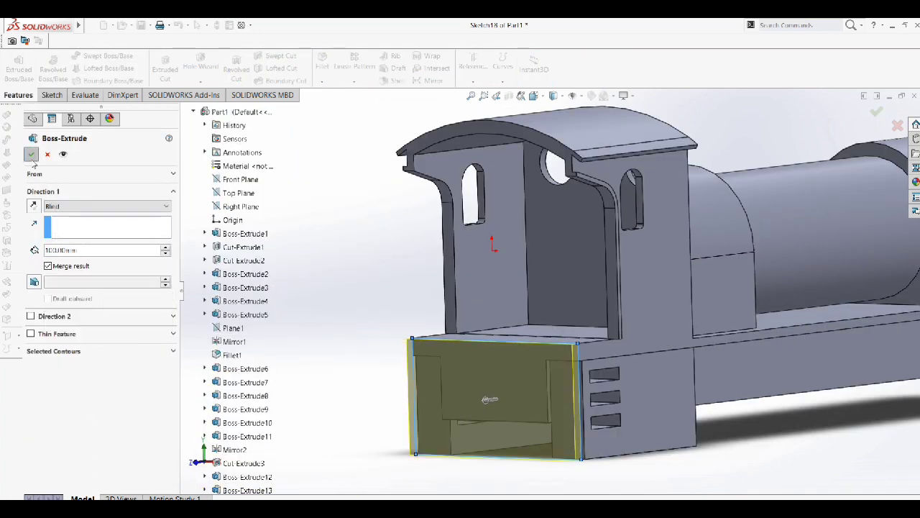
{"action": "key", "text": "Return"}
{"action": "mouse_move", "coordinate": [371, 297]}
{"action": "middle_mouse_down"}
{"action": "mouse_move", "coordinate": [703, 350]}
{"action": "mouse_move", "coordinate": [693, 335]}
{"action": "mouse_move", "coordinate": [136, 113]}
{"action": "middle_mouse_up"}
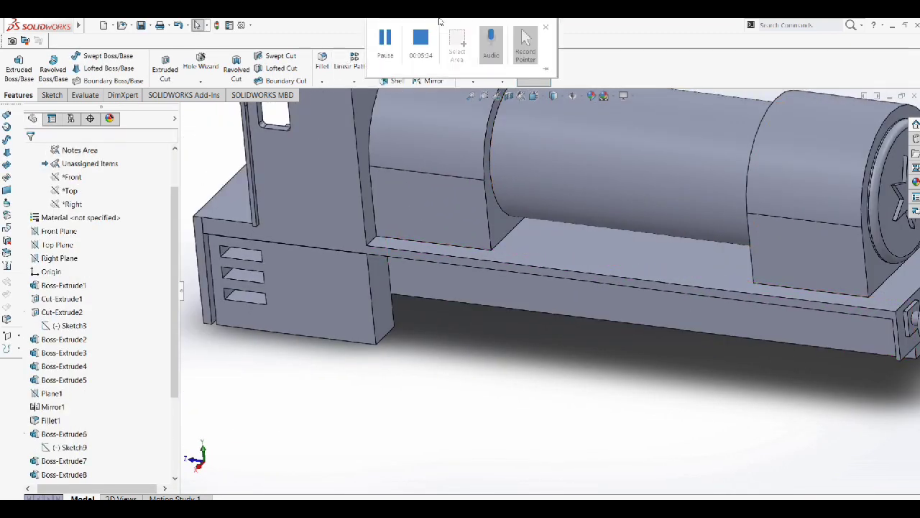
Step: Start a new sketch on the Right Plane, viewed from the right side
{"action": "key", "text": "f"}
{"action": "left_click", "coordinate": [59, 257]}
{"action": "key", "text": "ctrl+8"}
{"action": "right_click", "coordinate": [68, 260]}
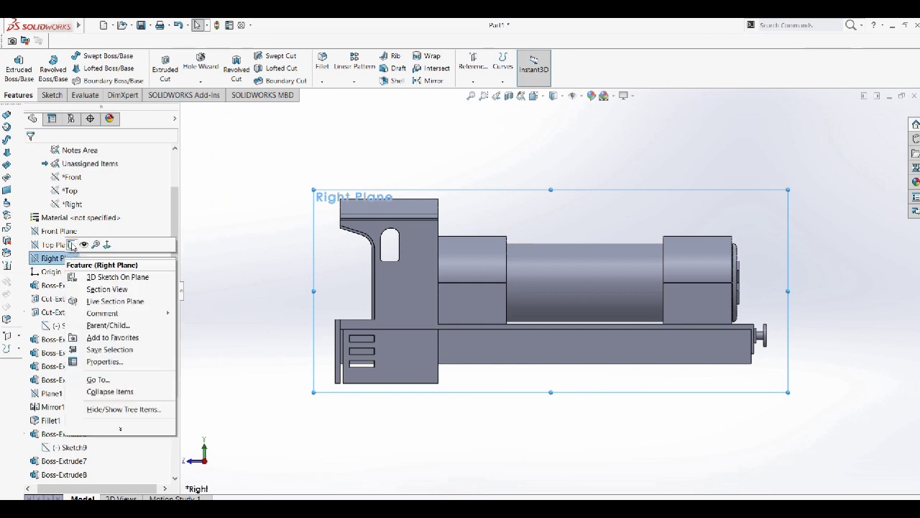
{"action": "left_click", "coordinate": [85, 245]}
Step: Draw a vertical construction centerline rising above the dome
{"action": "scroll", "coordinate": [716, 237], "scroll_direction": "down", "scroll_amount": 3}
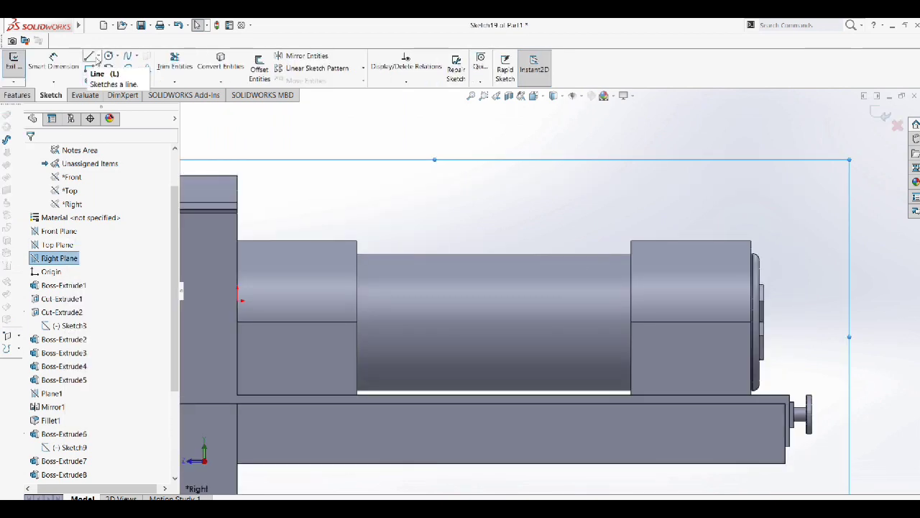
{"action": "left_click", "coordinate": [88, 57]}
{"action": "left_click", "coordinate": [98, 56]}
{"action": "left_click", "coordinate": [108, 78]}
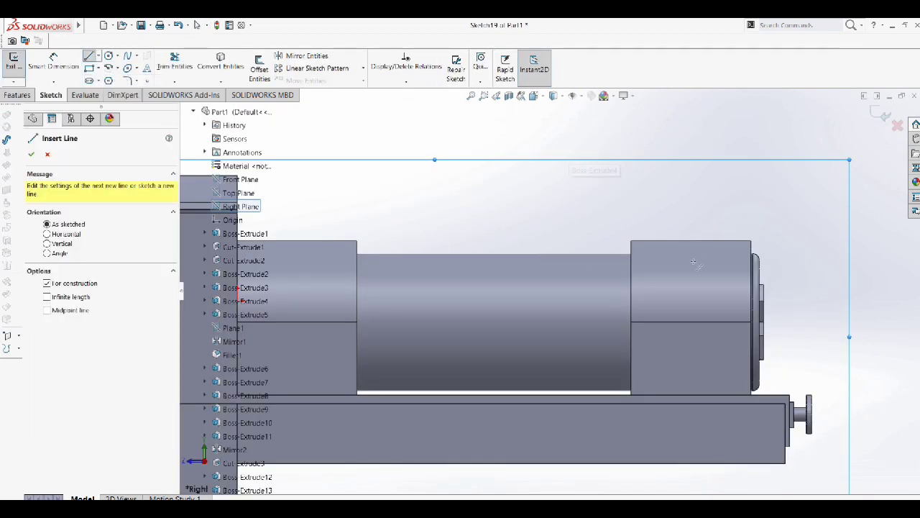
{"action": "left_click", "coordinate": [691, 240]}
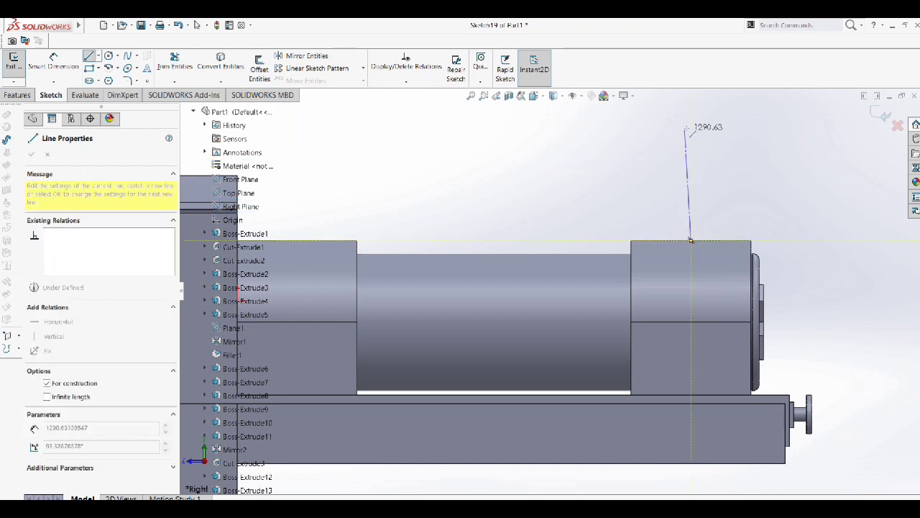
{"action": "left_click", "coordinate": [691, 122]}
{"action": "key", "text": "Escape"}
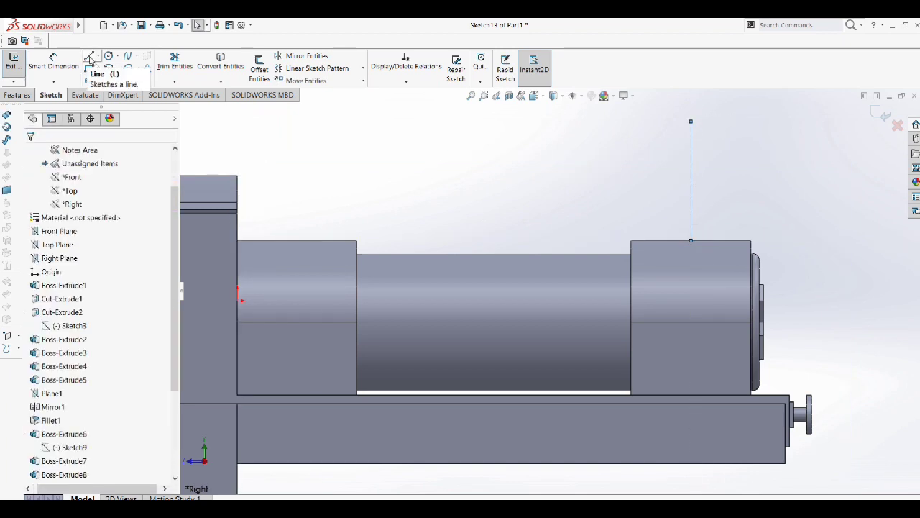
Step: Draw the profile lines: short top line, long vertical side line, and base line back to the centerline
{"action": "left_click", "coordinate": [88, 56]}
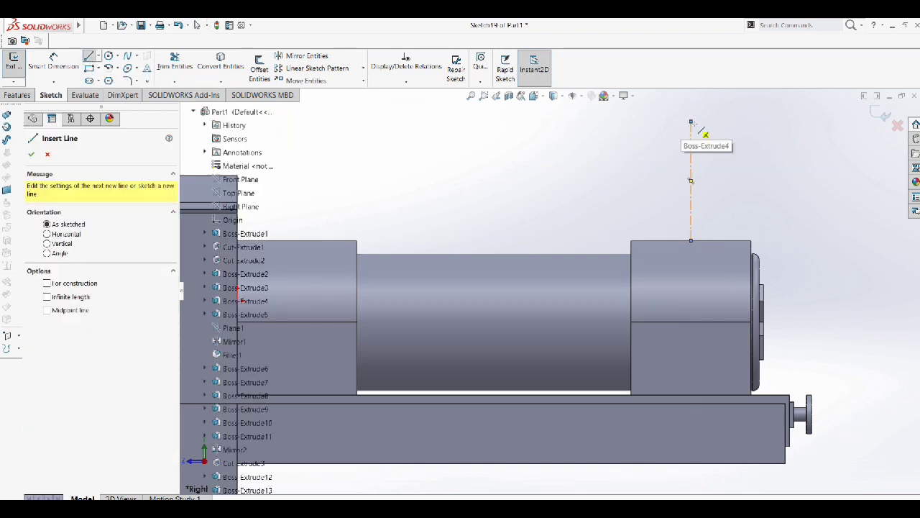
{"action": "left_click", "coordinate": [691, 122]}
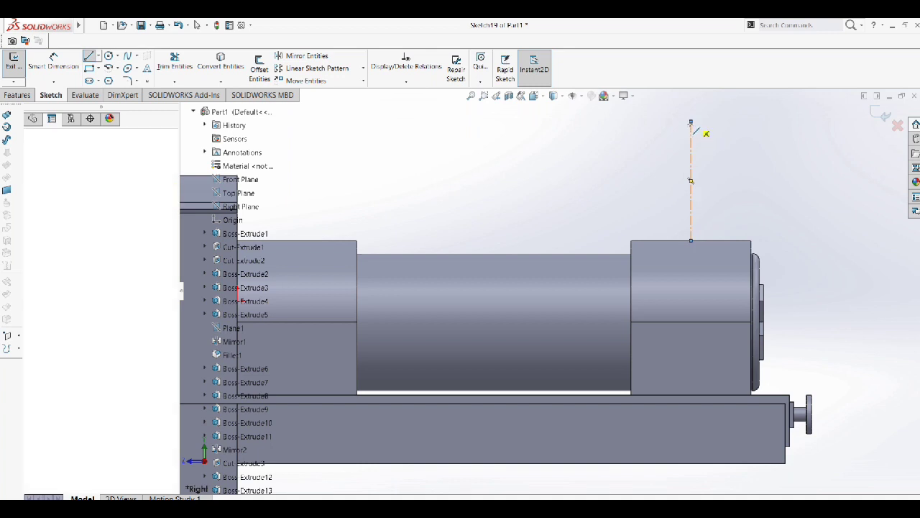
{"action": "left_click", "coordinate": [654, 126]}
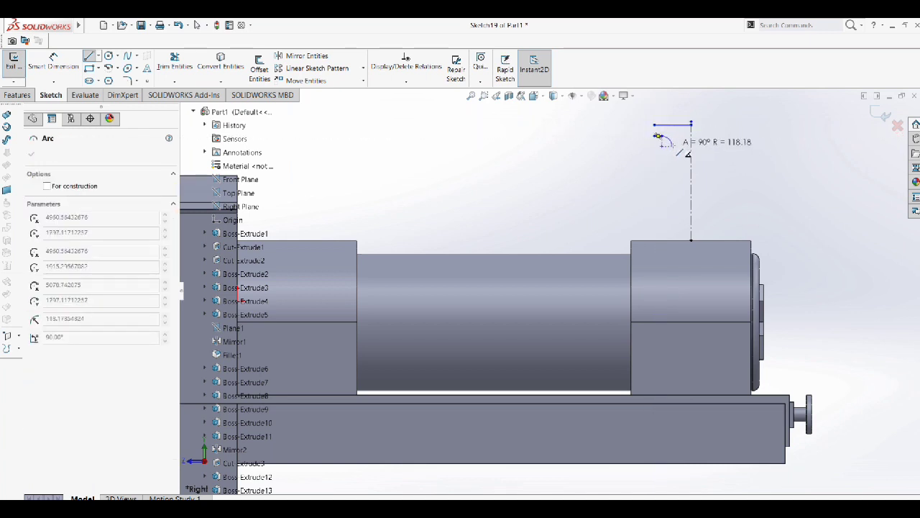
{"action": "double_click", "coordinate": [656, 136]}
{"action": "left_click", "coordinate": [669, 137]}
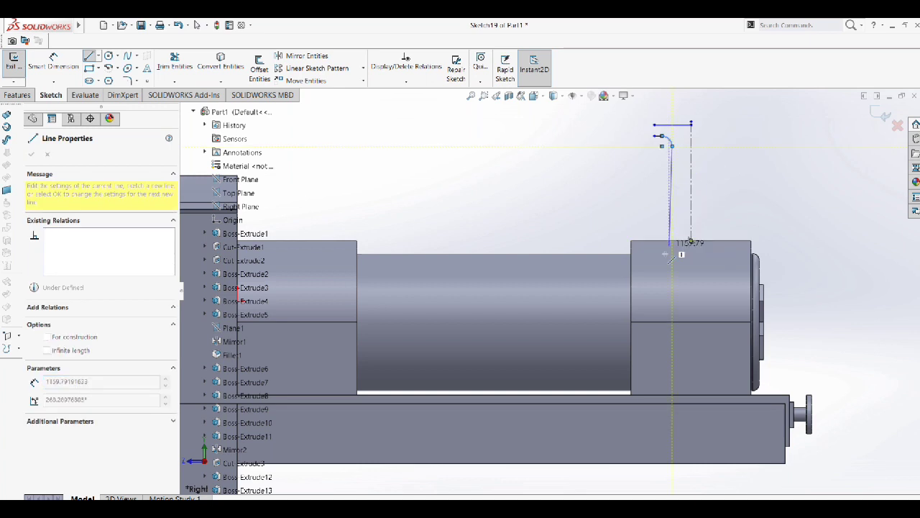
{"action": "left_click", "coordinate": [666, 285]}
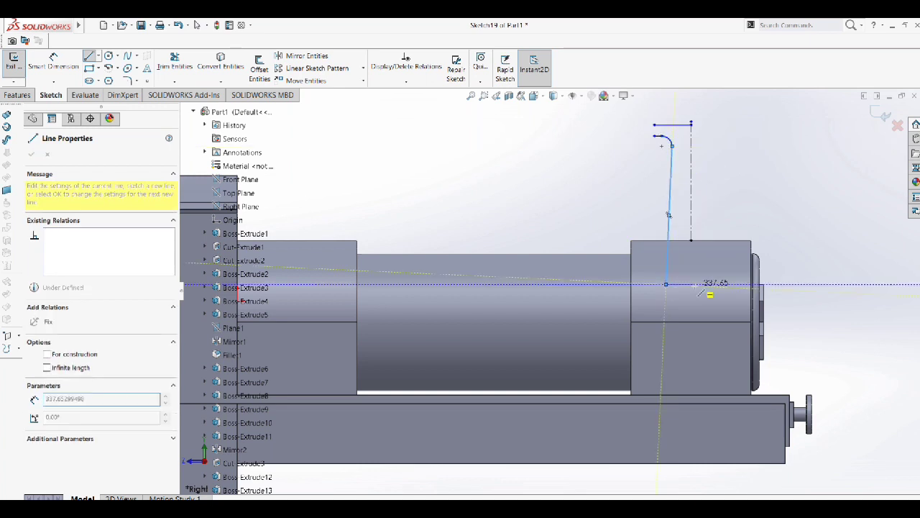
{"action": "double_click", "coordinate": [691, 284]}
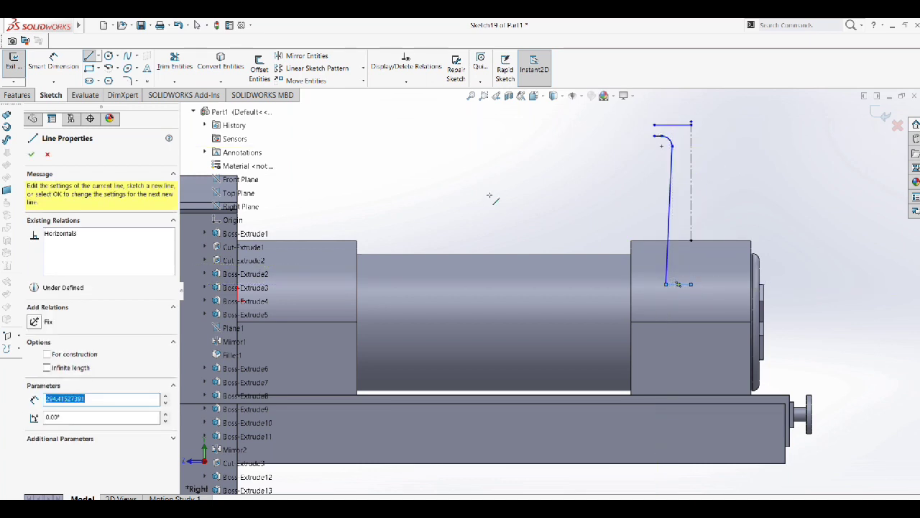
Step: Add an arc joining the vertical side line to the top line
{"action": "left_click", "coordinate": [108, 69]}
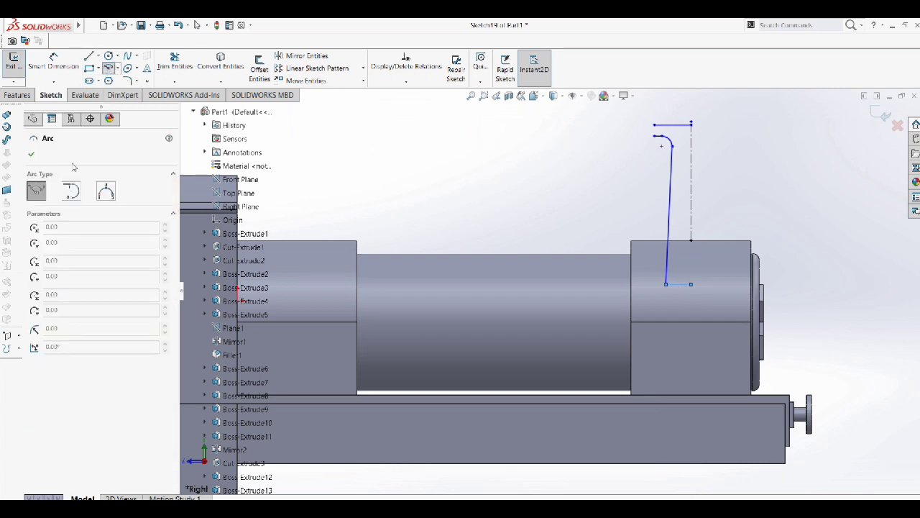
{"action": "left_click", "coordinate": [653, 134]}
{"action": "left_click", "coordinate": [31, 157]}
{"action": "scroll", "coordinate": [664, 133], "scroll_direction": "up", "scroll_amount": 2}
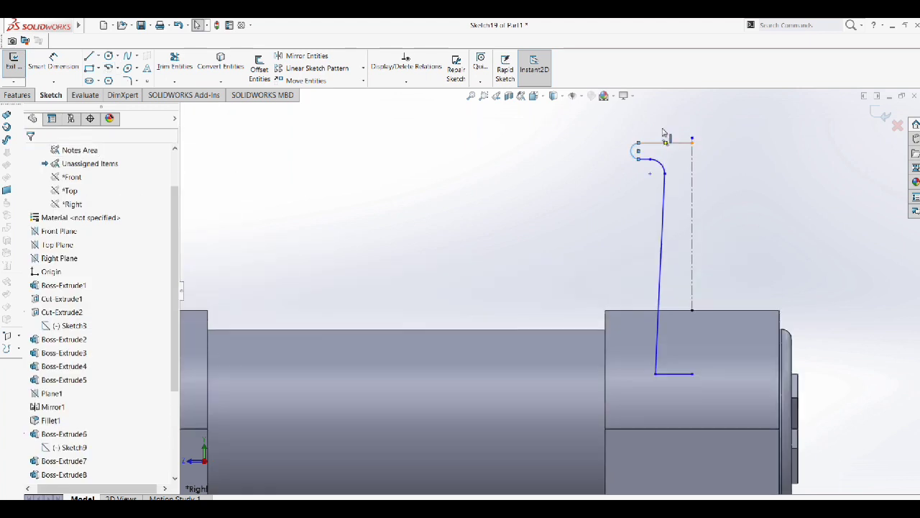
Step: Offset the chimney profile to create its wall thickness
{"action": "left_click", "coordinate": [259, 69]}
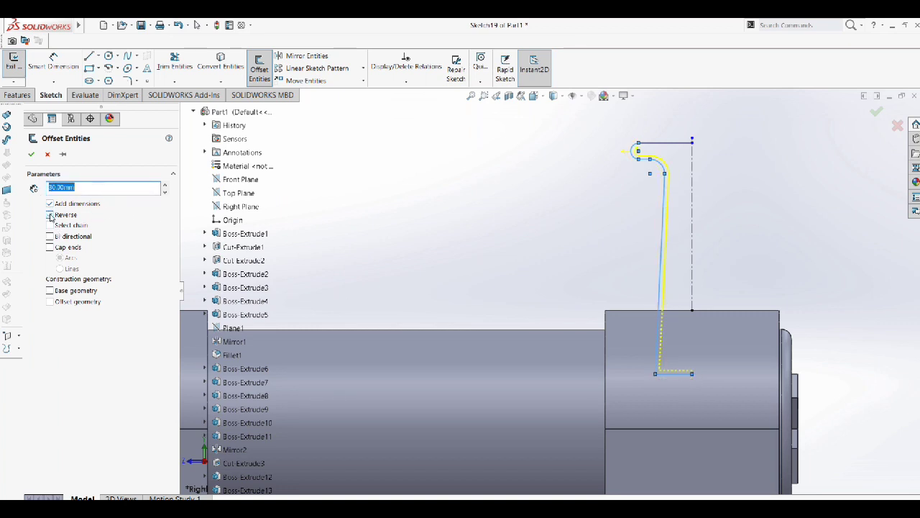
{"action": "scroll", "coordinate": [654, 161], "scroll_direction": "down", "scroll_amount": 2}
{"action": "scroll", "coordinate": [654, 161], "scroll_direction": "down", "scroll_amount": 1}
{"action": "left_click", "coordinate": [31, 154]}
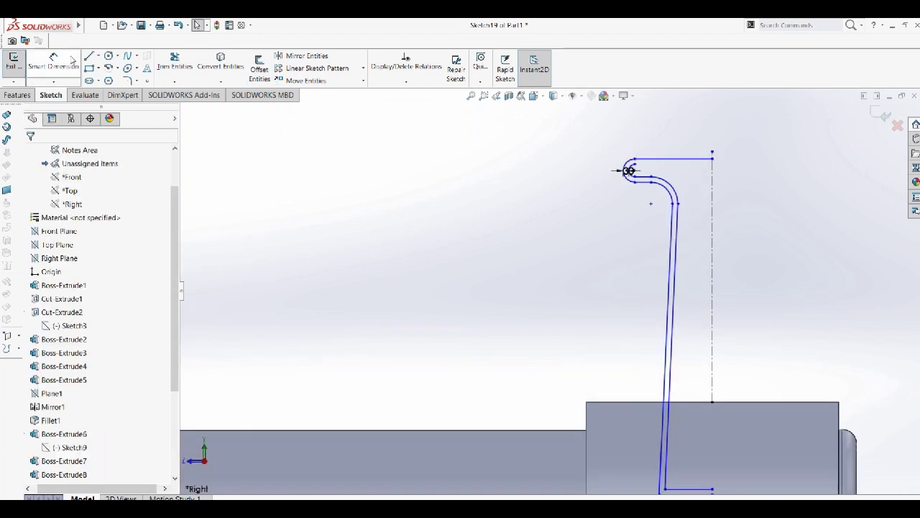
Step: Draw lines closing the top and bottom ends of the thickened profile
{"action": "left_click", "coordinate": [88, 56]}
{"action": "scroll", "coordinate": [625, 166], "scroll_direction": "down", "scroll_amount": 3}
{"action": "left_click", "coordinate": [626, 198]}
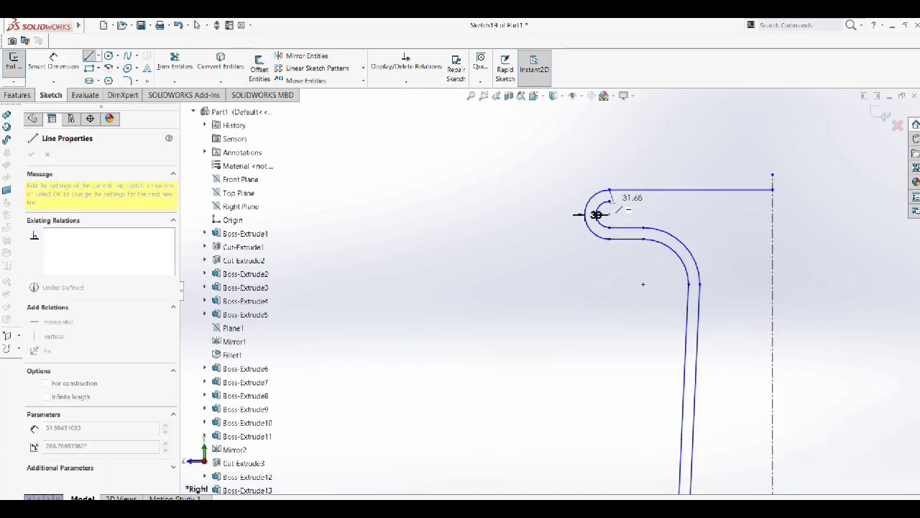
{"action": "scroll", "coordinate": [546, 309], "scroll_direction": "up", "scroll_amount": 5}
{"action": "scroll", "coordinate": [607, 447], "scroll_direction": "down", "scroll_amount": 3}
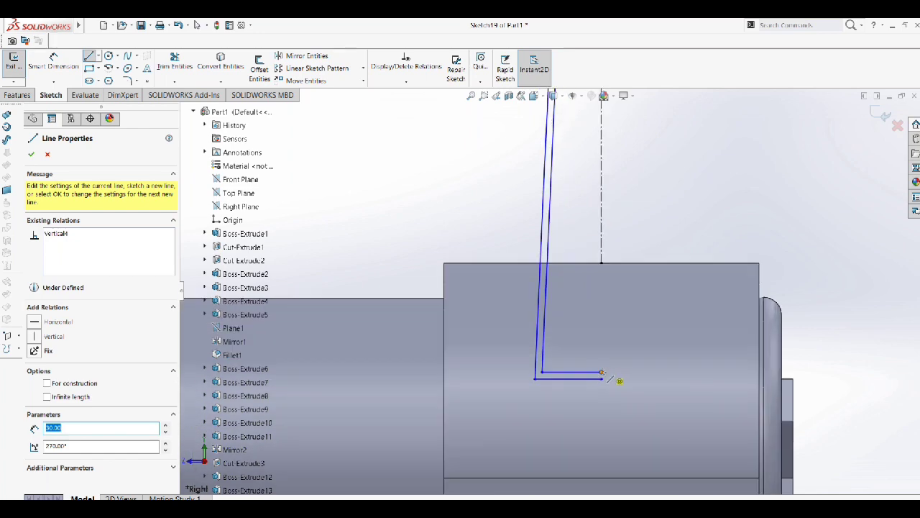
{"action": "double_click", "coordinate": [602, 376]}
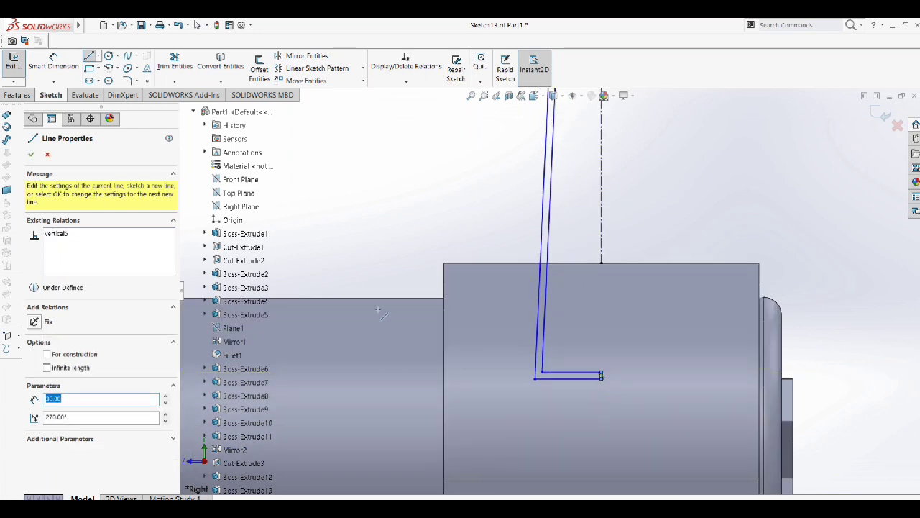
{"action": "left_click", "coordinate": [31, 154]}
{"action": "scroll", "coordinate": [532, 252], "scroll_direction": "up", "scroll_amount": 3}
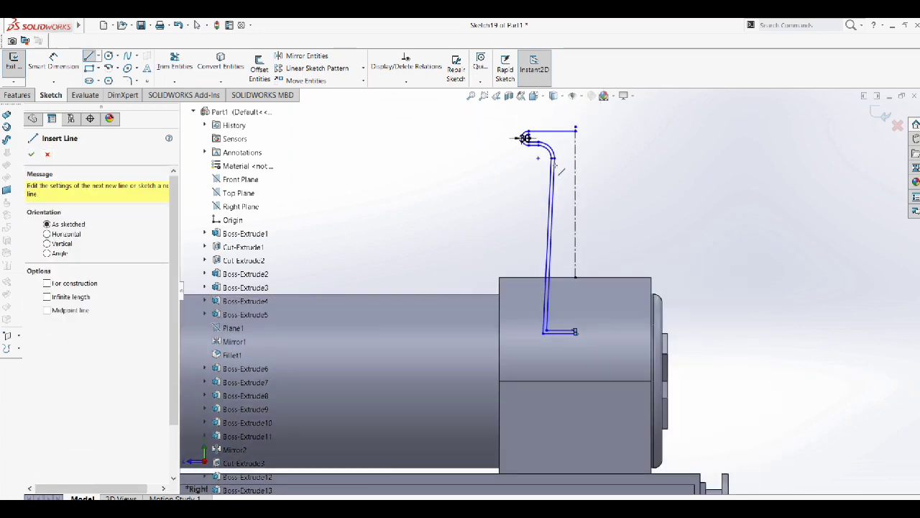
{"action": "scroll", "coordinate": [509, 143], "scroll_direction": "down", "scroll_amount": 3}
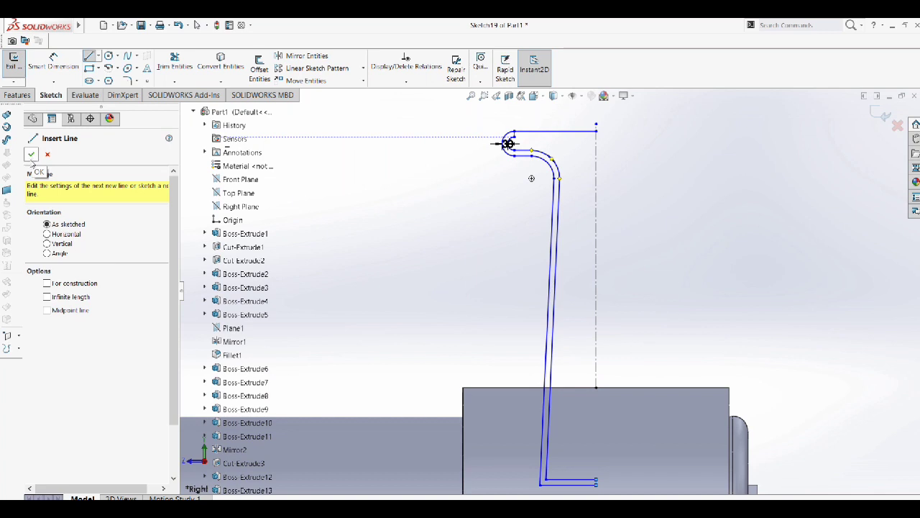
{"action": "left_click", "coordinate": [31, 156]}
Step: Trim the leftover segments and close the hook's open end with a short line
{"action": "left_click", "coordinate": [175, 61]}
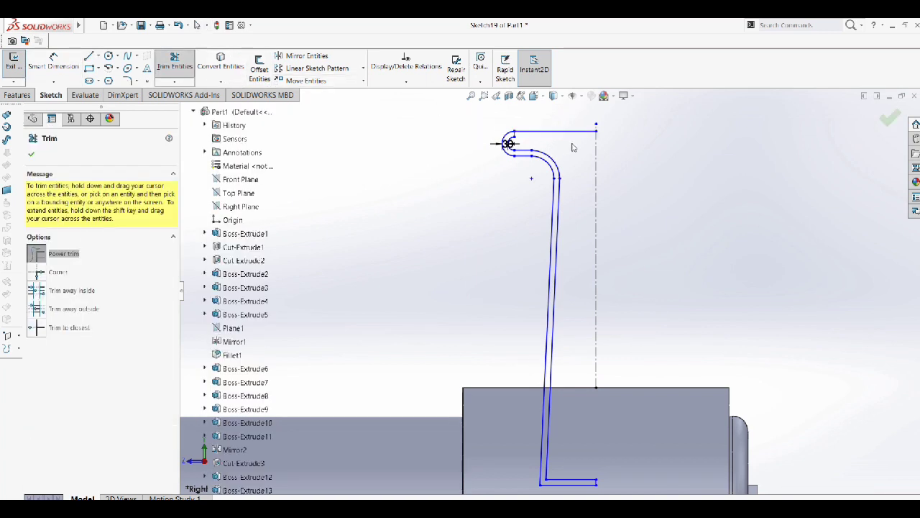
{"action": "left_click", "coordinate": [30, 155]}
{"action": "scroll", "coordinate": [501, 111], "scroll_direction": "down", "scroll_amount": 3}
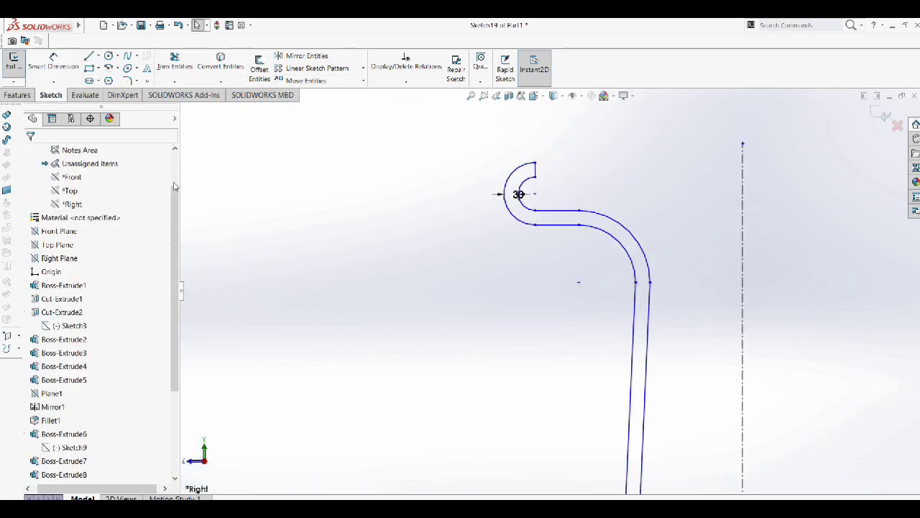
{"action": "left_click", "coordinate": [89, 56]}
{"action": "left_click", "coordinate": [518, 194]}
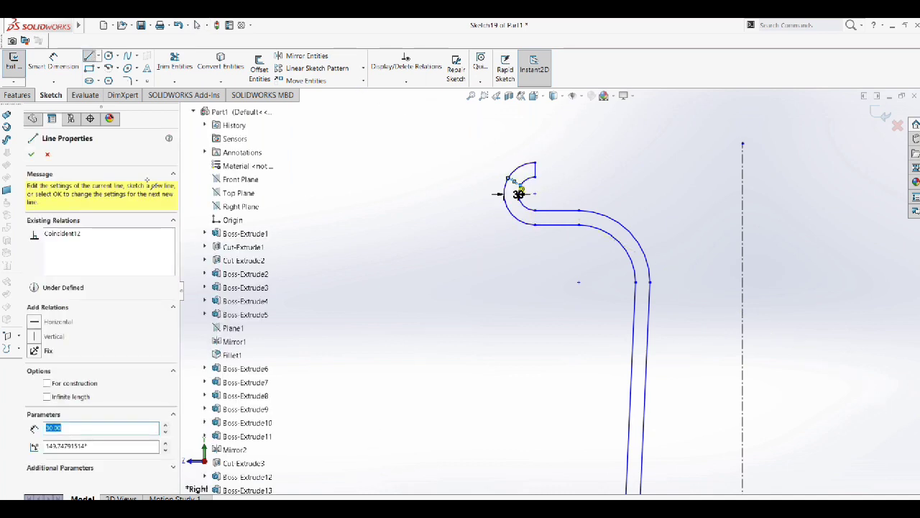
{"action": "left_click", "coordinate": [174, 61]}
{"action": "left_click_drag", "start_coordinate": [502, 150], "coordinate": [536, 205]}
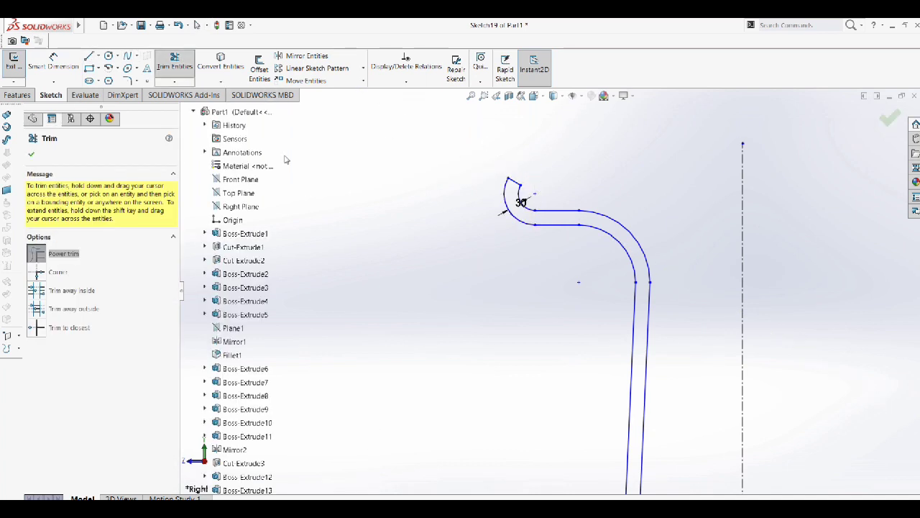
{"action": "scroll", "coordinate": [532, 273], "scroll_direction": "up", "scroll_amount": 3}
{"action": "scroll", "coordinate": [532, 273], "scroll_direction": "up", "scroll_amount": 2}
{"action": "left_click", "coordinate": [31, 156]}
Step: Revolve the closed profile around the centreline into the flared chimney
{"action": "left_click", "coordinate": [18, 95]}
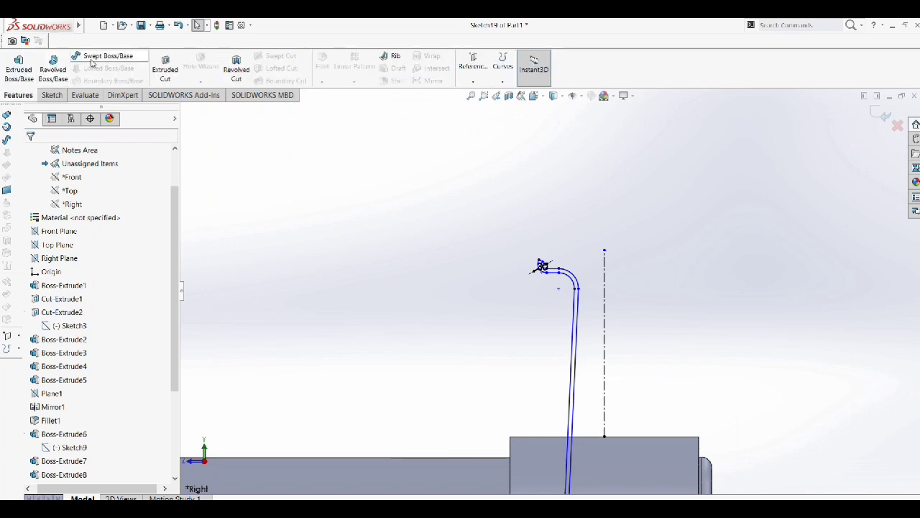
{"action": "left_click", "coordinate": [52, 68]}
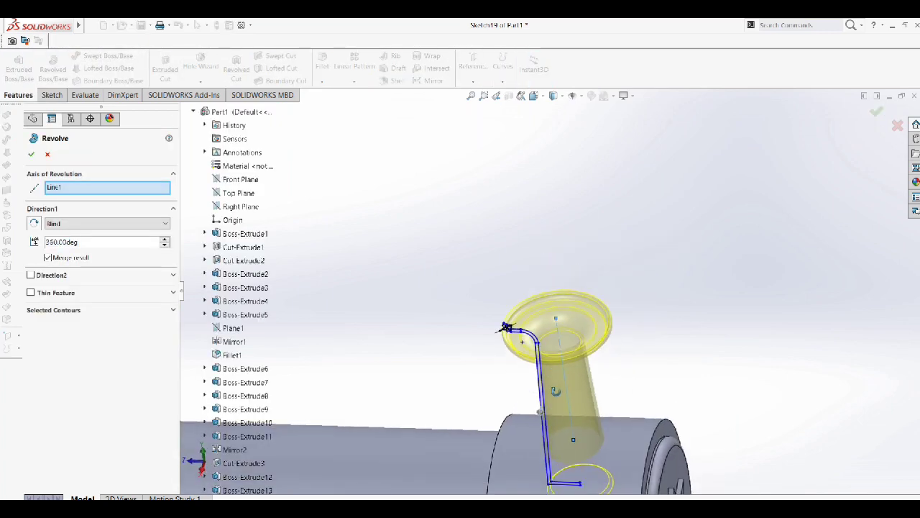
{"action": "scroll", "coordinate": [474, 259], "scroll_direction": "up", "scroll_amount": 1}
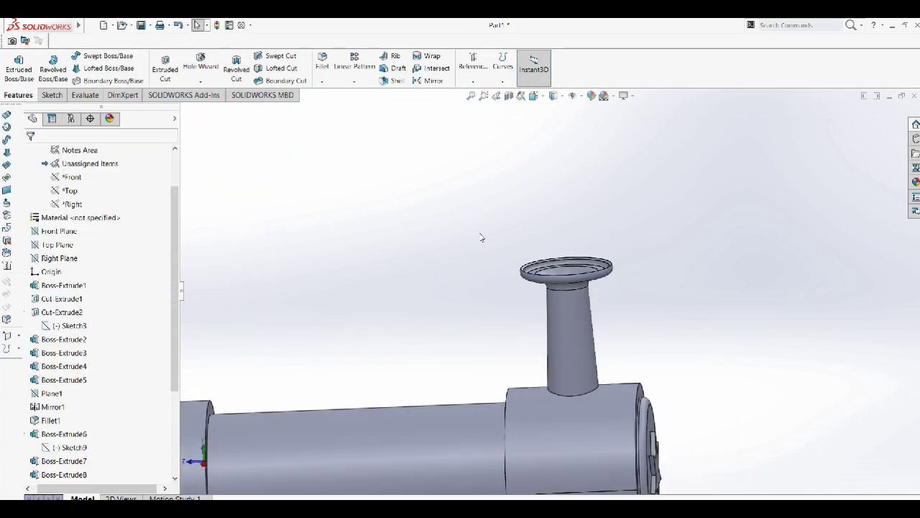
{"action": "scroll", "coordinate": [467, 288], "scroll_direction": "up", "scroll_amount": 3}
{"action": "scroll", "coordinate": [440, 348], "scroll_direction": "down", "scroll_amount": 2}
{"action": "scroll", "coordinate": [440, 352], "scroll_direction": "down", "scroll_amount": 2}
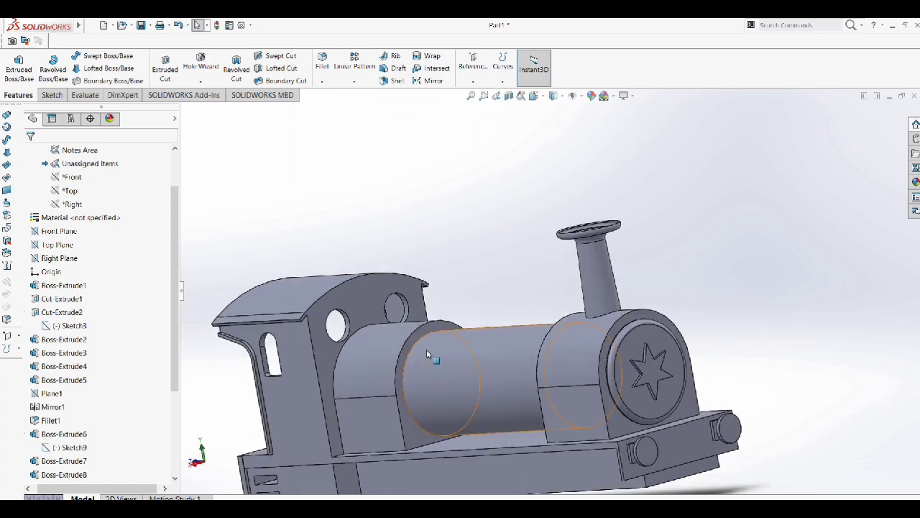
{"action": "left_click", "coordinate": [54, 262]}
{"action": "left_click", "coordinate": [113, 244]}
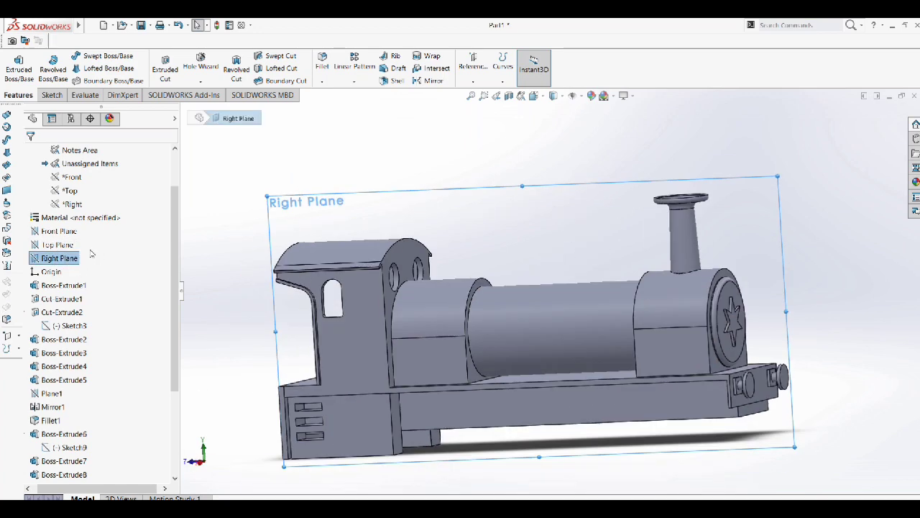
Step: Start a sketch on the Right Plane with a vertical centreline above the boiler
{"action": "right_click", "coordinate": [70, 258]}
{"action": "left_click", "coordinate": [79, 244]}
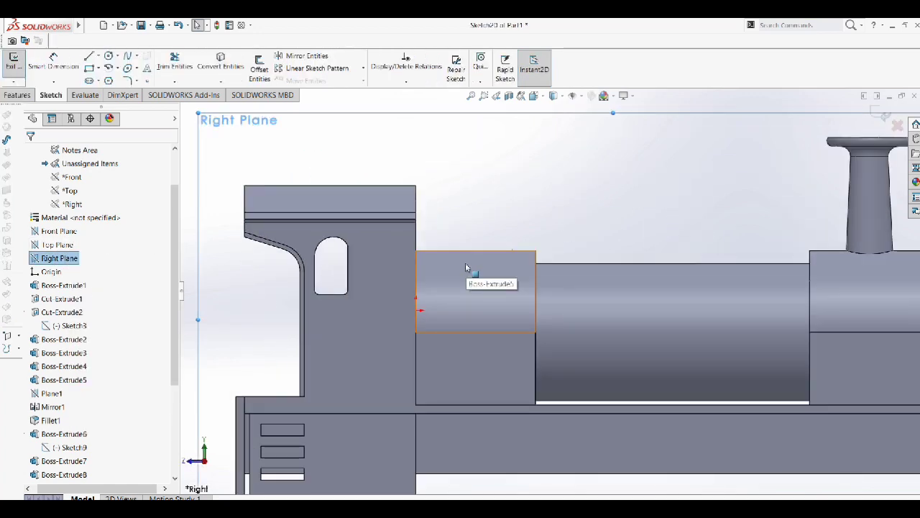
{"action": "left_click", "coordinate": [89, 55]}
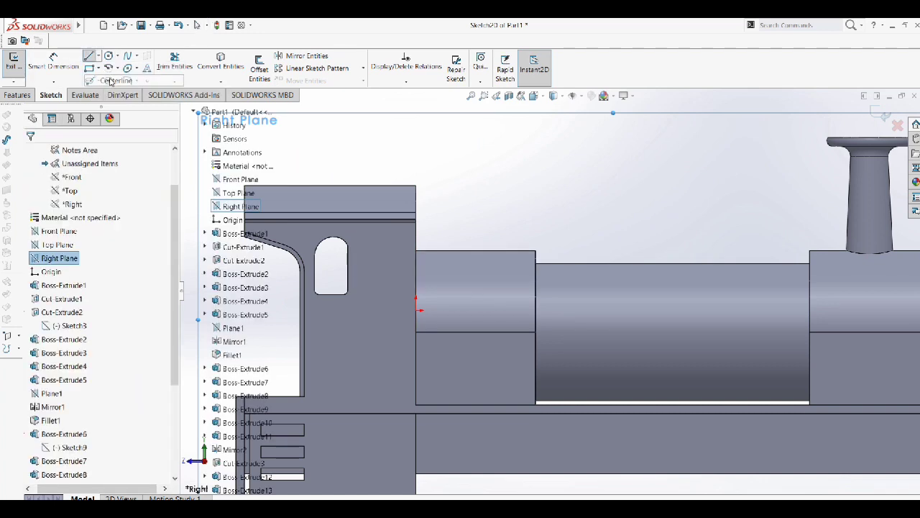
{"action": "left_click", "coordinate": [476, 250]}
{"action": "double_click", "coordinate": [475, 168]}
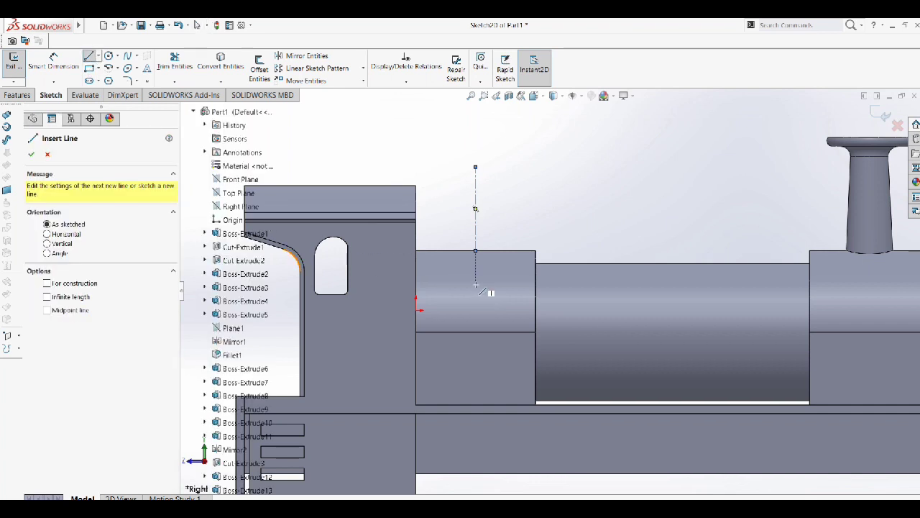
Step: Draw the dome's half-profile: base line, vertical side line and rounded top arc
{"action": "left_click", "coordinate": [476, 286]}
{"action": "left_click", "coordinate": [439, 285]}
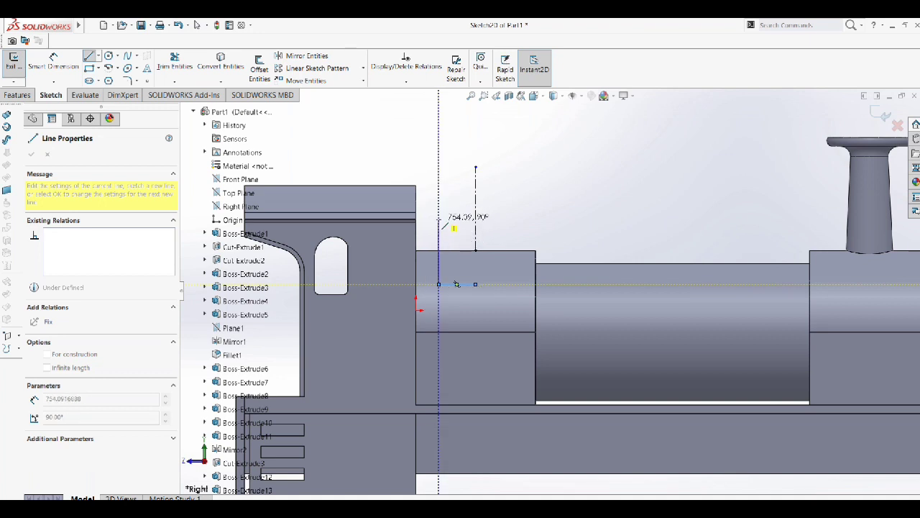
{"action": "left_click", "coordinate": [439, 220]}
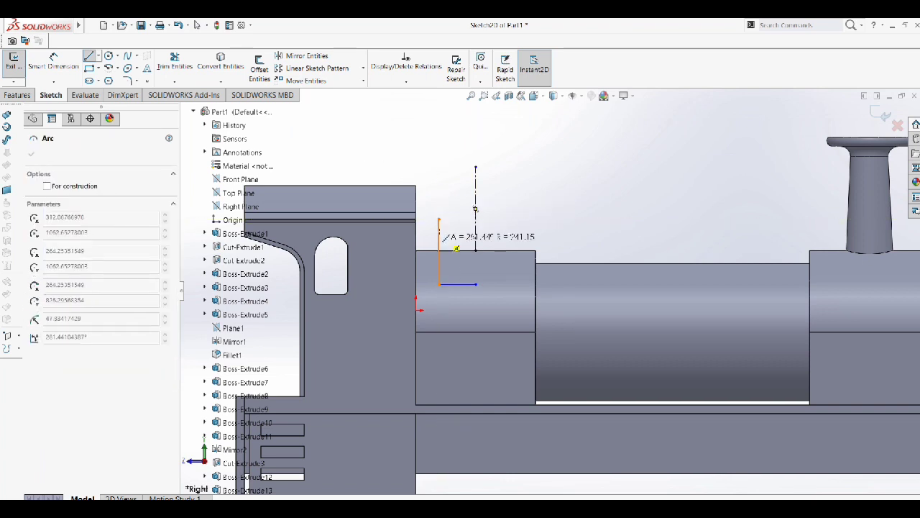
{"action": "left_click", "coordinate": [451, 190]}
{"action": "key", "text": "Escape"}
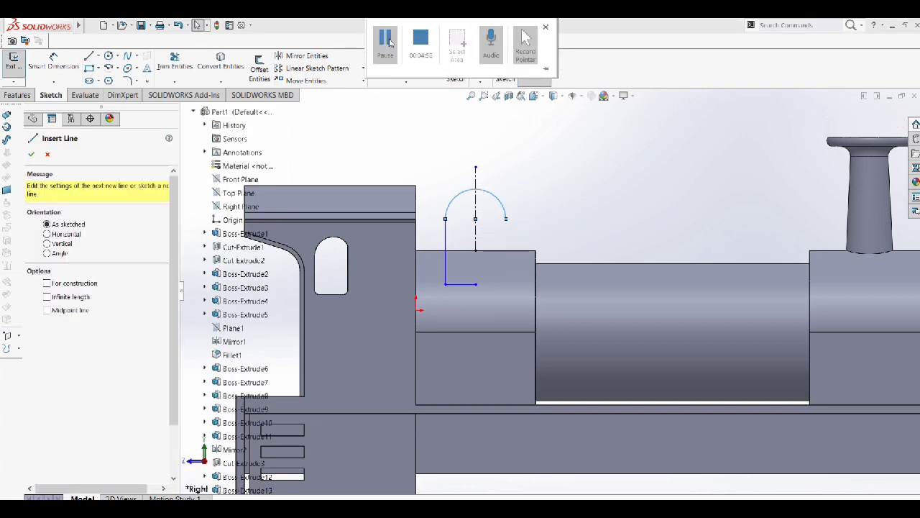
Step: Trim away the arc's right half and offset the remaining arc outward
{"action": "left_click", "coordinate": [389, 43]}
{"action": "left_click", "coordinate": [170, 69]}
{"action": "left_click", "coordinate": [499, 199]}
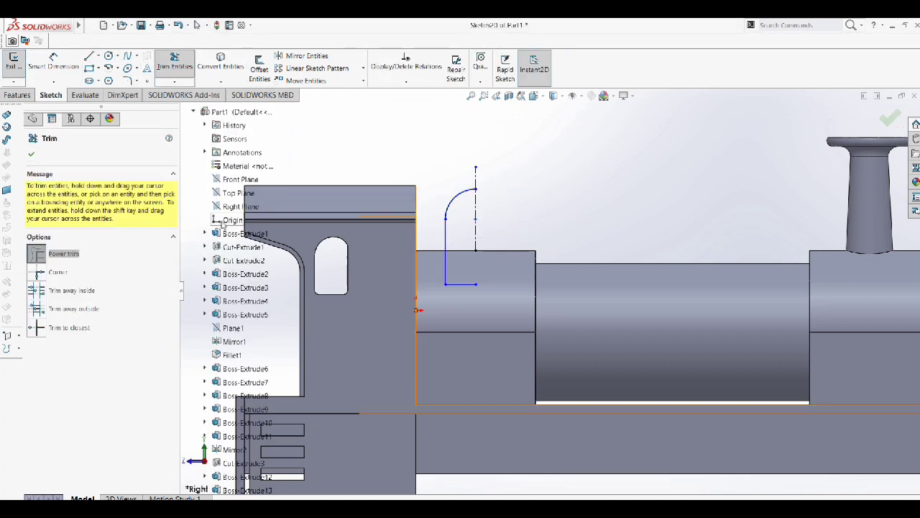
{"action": "key", "text": "Escape"}
{"action": "left_click", "coordinate": [260, 69]}
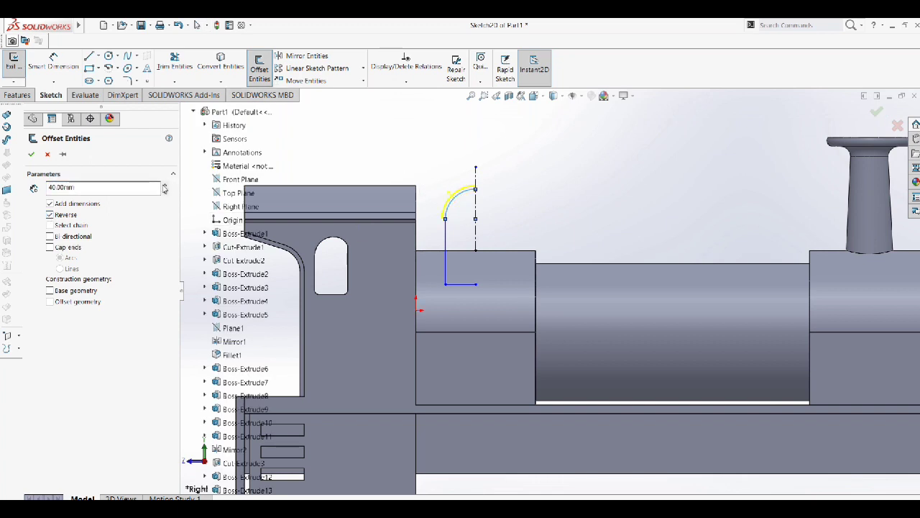
{"action": "scroll", "coordinate": [345, 178], "scroll_direction": "up", "scroll_amount": 2}
{"action": "left_click", "coordinate": [507, 206]}
Step: Join the arc ends with a line and trim the leftover segments
{"action": "key", "text": "l"}
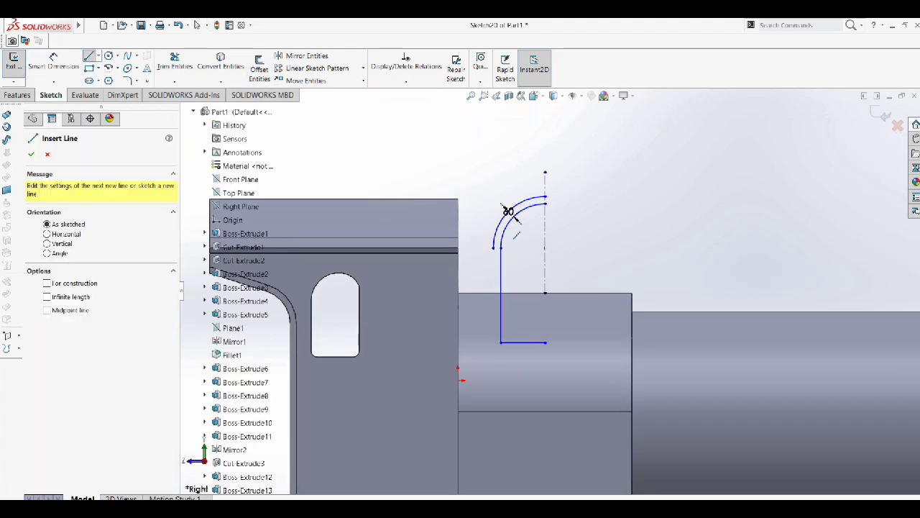
{"action": "left_click", "coordinate": [508, 211]}
{"action": "left_click", "coordinate": [508, 210]}
{"action": "key", "text": "Escape"}
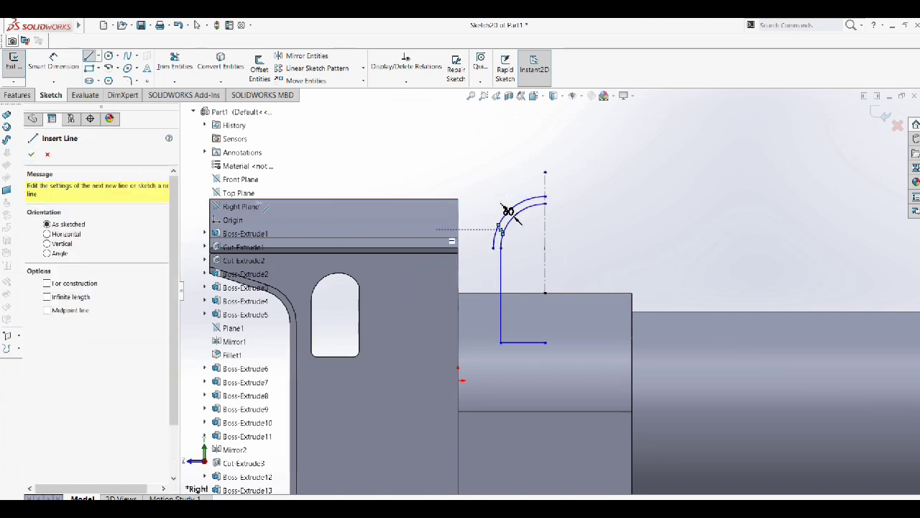
{"action": "key", "text": "Escape"}
{"action": "left_click", "coordinate": [167, 63]}
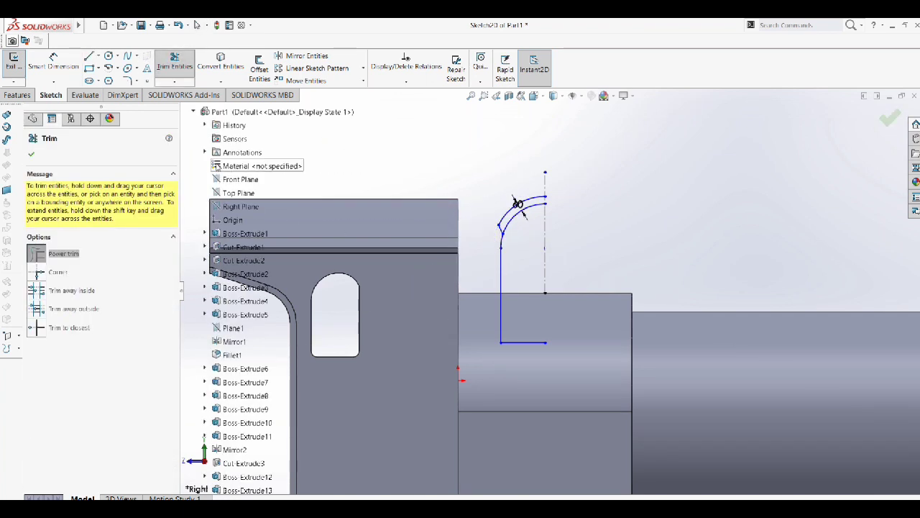
{"action": "left_click", "coordinate": [32, 155]}
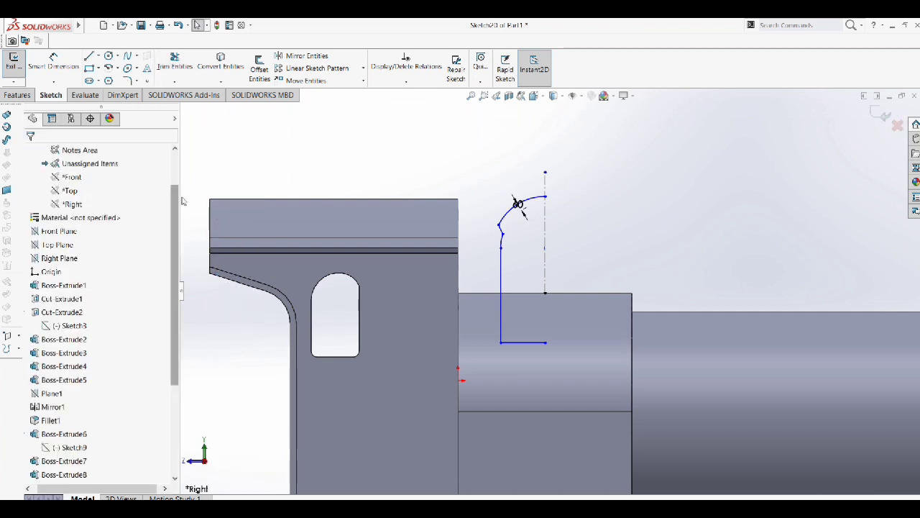
{"action": "scroll", "coordinate": [303, 188], "scroll_direction": "down", "scroll_amount": 1}
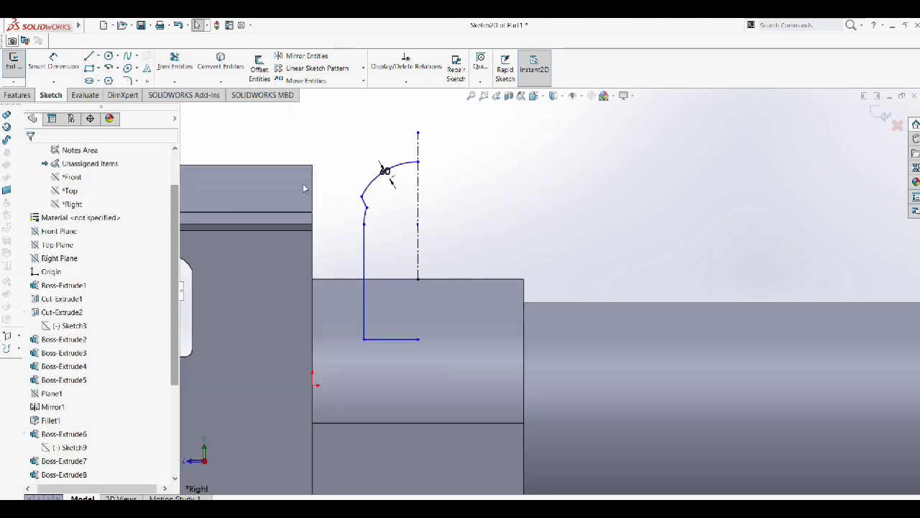
Step: Draw a vertical line to serve as the revolve axis
{"action": "left_click", "coordinate": [87, 57]}
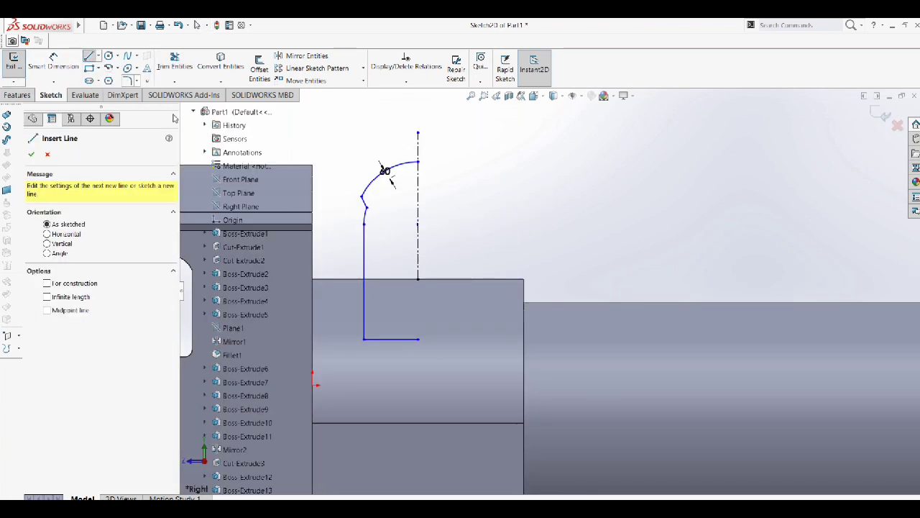
{"action": "left_click", "coordinate": [421, 344]}
{"action": "left_click", "coordinate": [419, 163]}
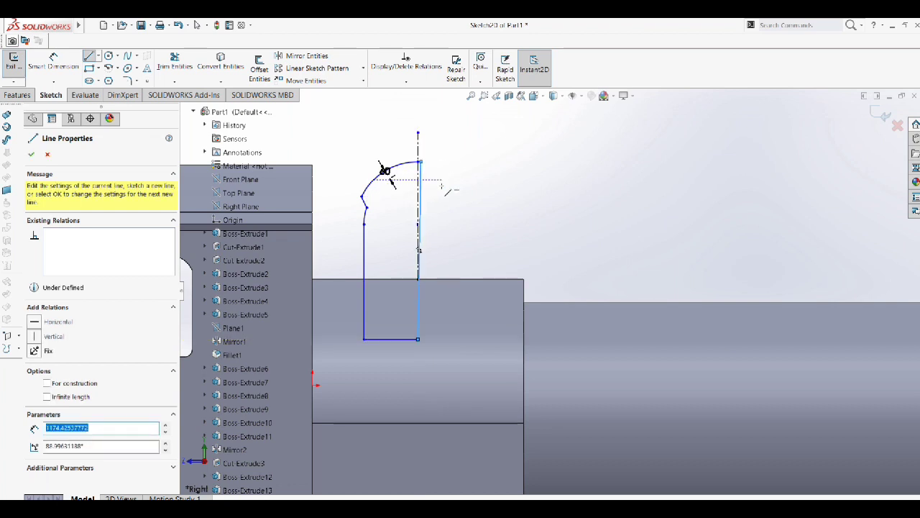
{"action": "key", "text": "Escape"}
{"action": "scroll", "coordinate": [409, 152], "scroll_direction": "up", "scroll_amount": 5}
{"action": "key", "text": "Escape"}
{"action": "left_click", "coordinate": [433, 176]}
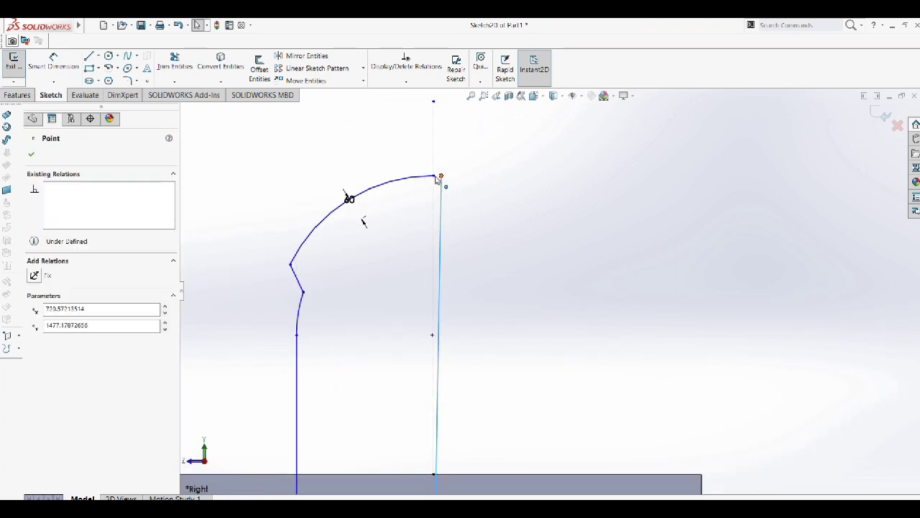
{"action": "key", "text": "Escape"}
{"action": "scroll", "coordinate": [553, 291], "scroll_direction": "down", "scroll_amount": 3}
Step: Revolve the dome profile using the vertical line as the axis
{"action": "left_click", "coordinate": [18, 94]}
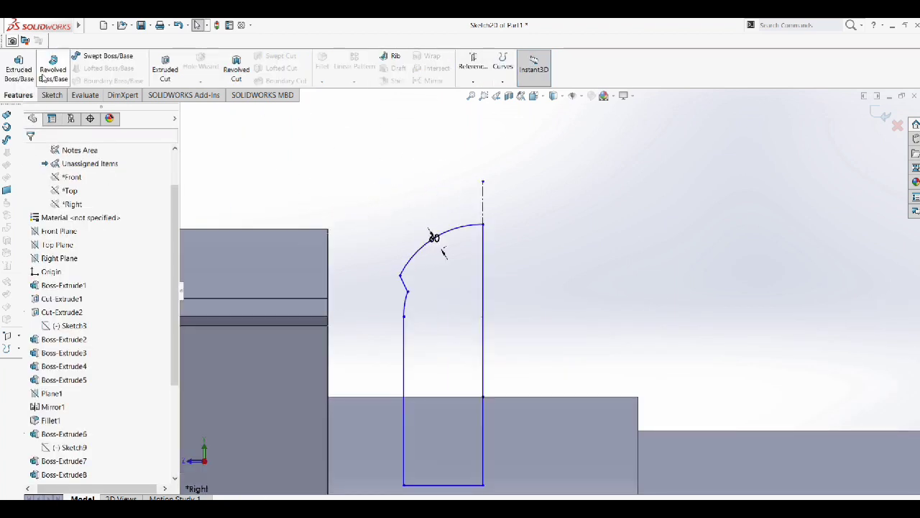
{"action": "left_click", "coordinate": [53, 66]}
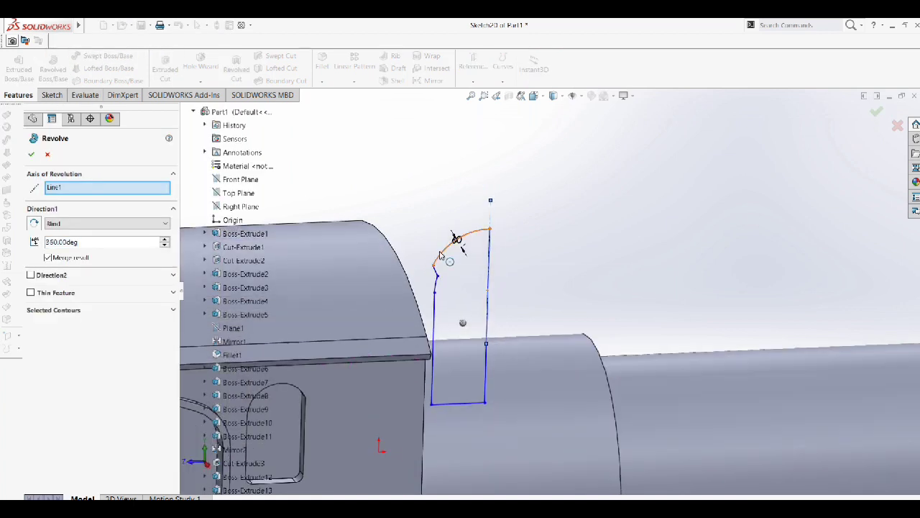
{"action": "left_click", "coordinate": [491, 216]}
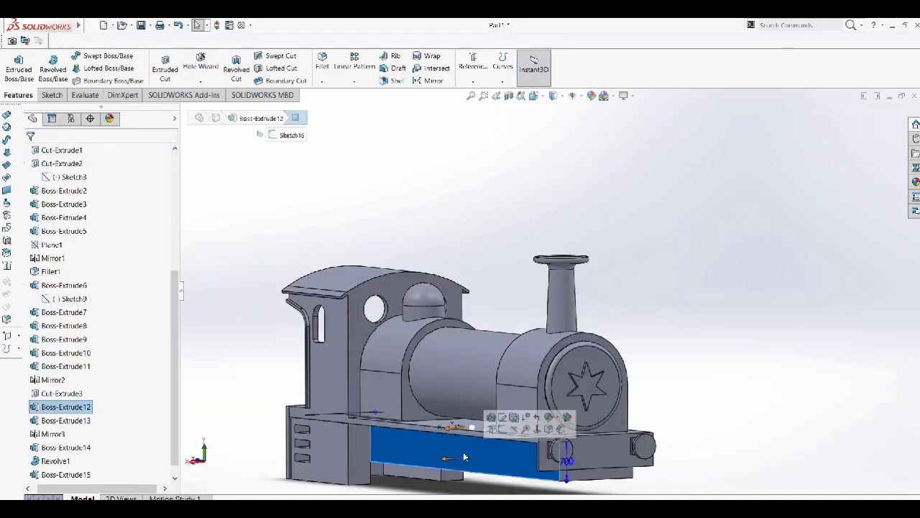
Step: Sketch a circle on the frame's side face
{"action": "left_click", "coordinate": [537, 428]}
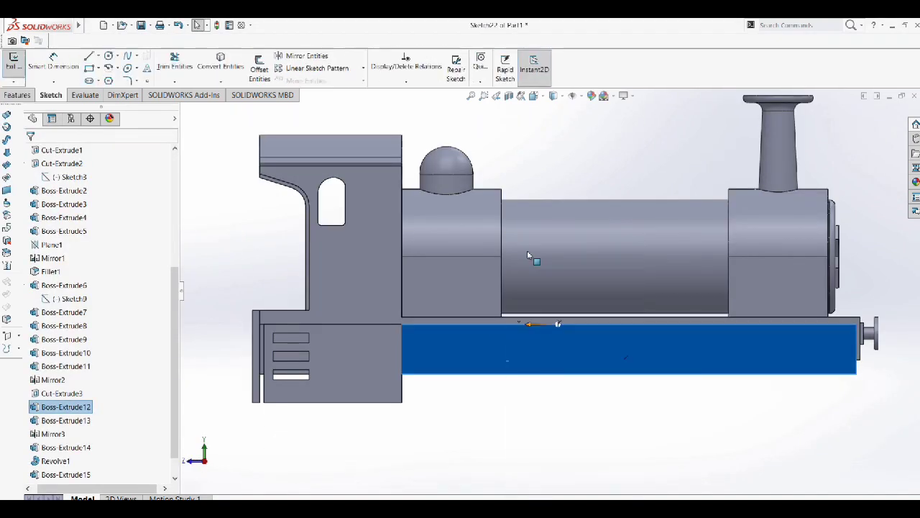
{"action": "left_click", "coordinate": [108, 56]}
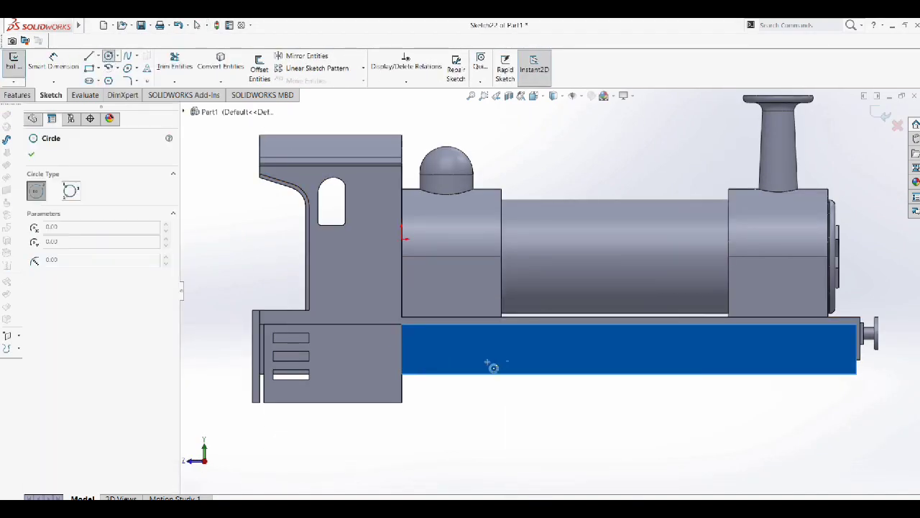
{"action": "left_click", "coordinate": [524, 365]}
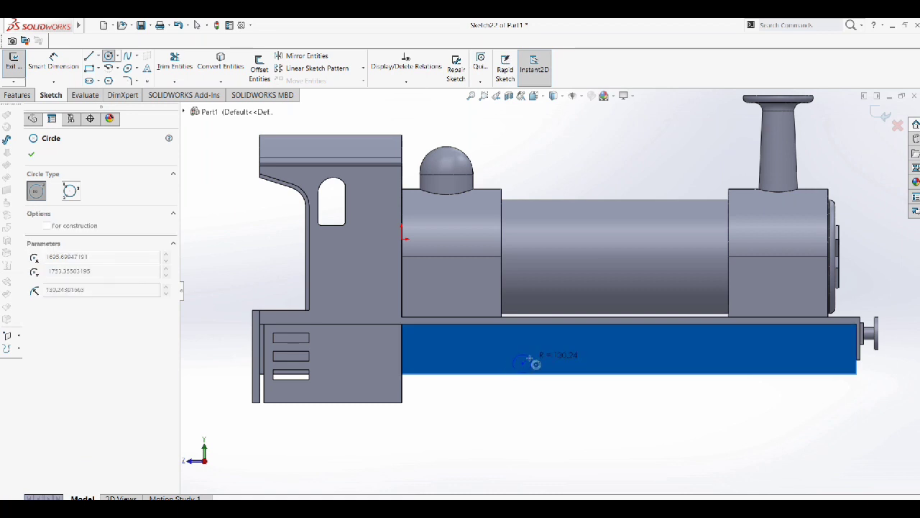
{"action": "left_click", "coordinate": [534, 362]}
{"action": "scroll", "coordinate": [534, 362], "scroll_direction": "down", "scroll_amount": 1}
{"action": "key", "text": "Escape"}
Step: Dimension the circle's diameter to 200
{"action": "left_click", "coordinate": [53, 61]}
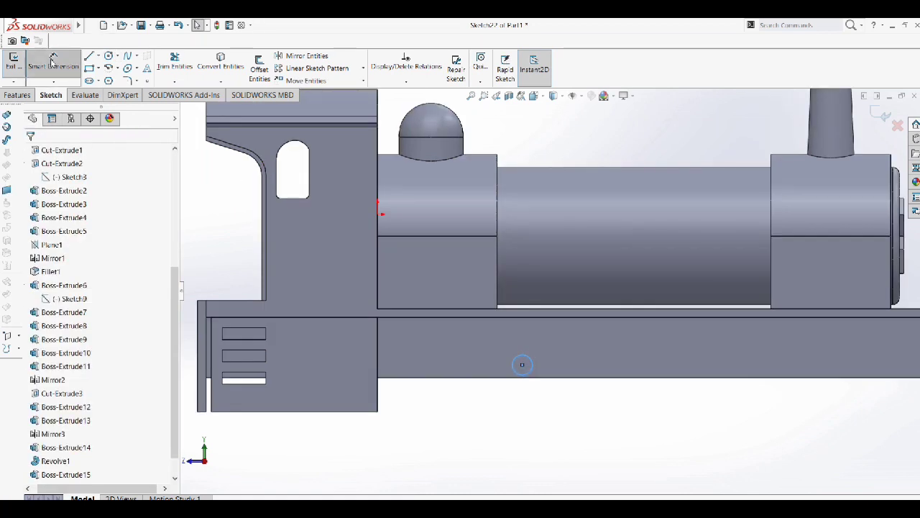
{"action": "left_click", "coordinate": [516, 375]}
{"action": "left_click", "coordinate": [466, 431]}
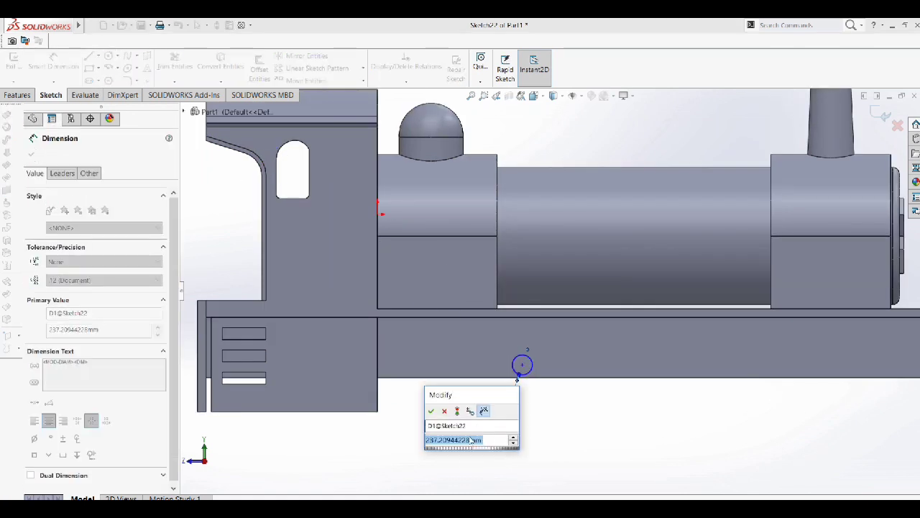
{"action": "type", "text": "200"}
{"action": "key", "text": "Return"}
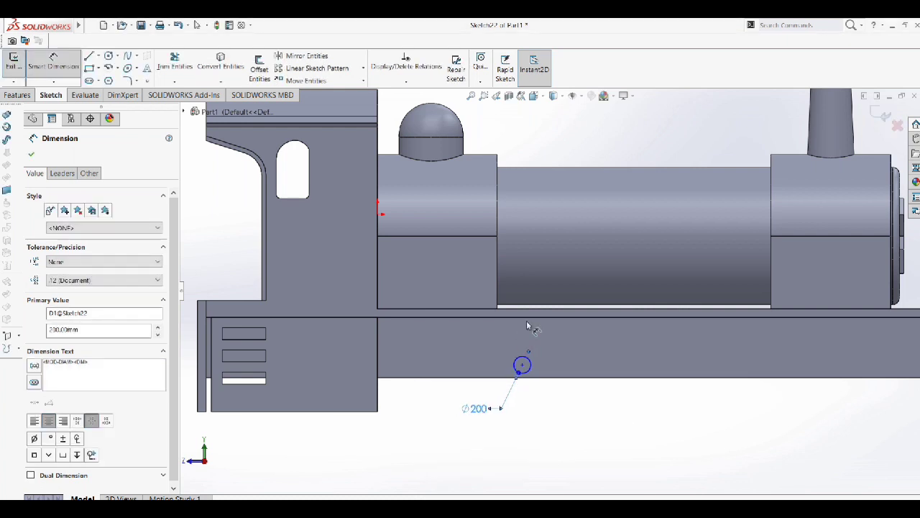
Step: Locate the circle centre 600 below the top edge and 1800 from the left edge
{"action": "left_click", "coordinate": [527, 317]}
{"action": "left_click", "coordinate": [522, 365]}
{"action": "left_click", "coordinate": [544, 392]}
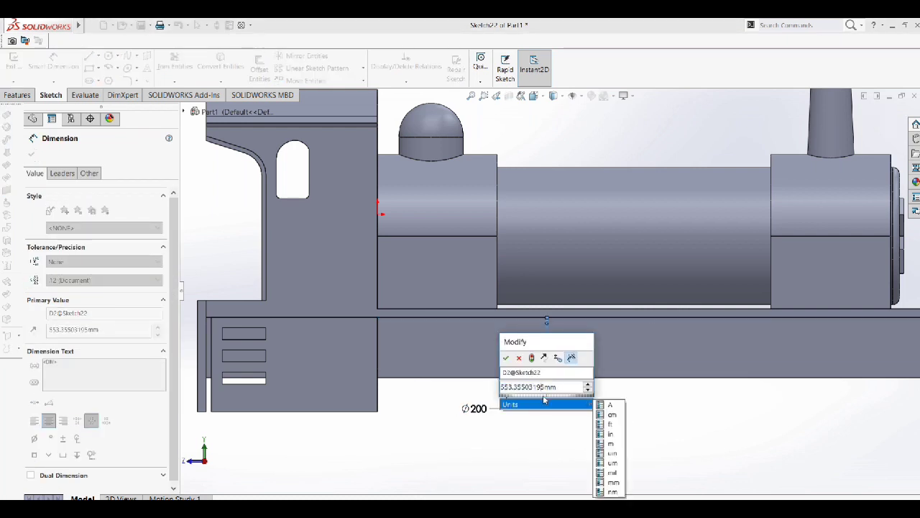
{"action": "type", "text": "600"}
{"action": "key", "text": "Return"}
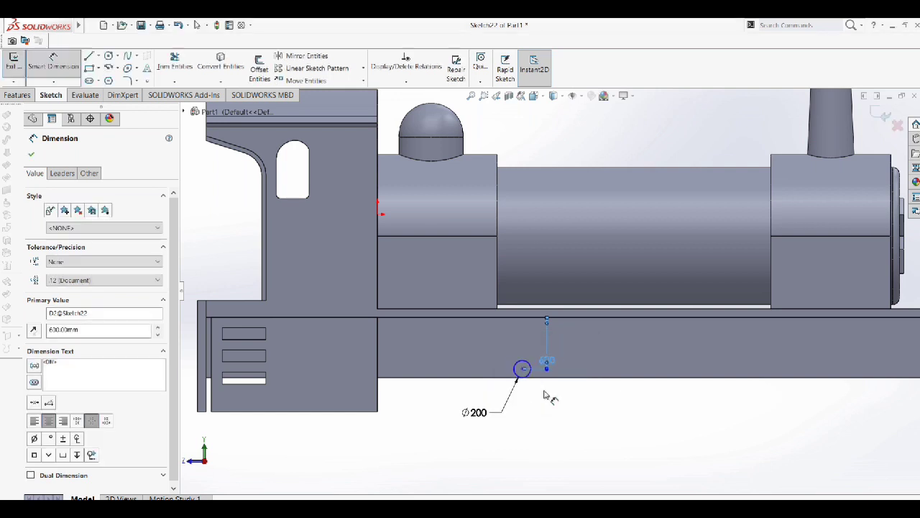
{"action": "left_click", "coordinate": [378, 367]}
{"action": "left_click", "coordinate": [523, 369]}
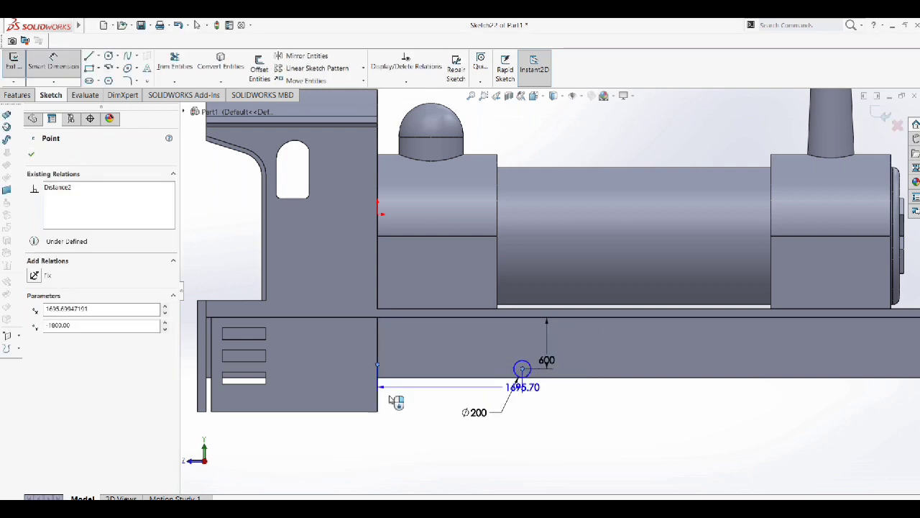
{"action": "left_click", "coordinate": [520, 444]}
{"action": "type", "text": "1800"}
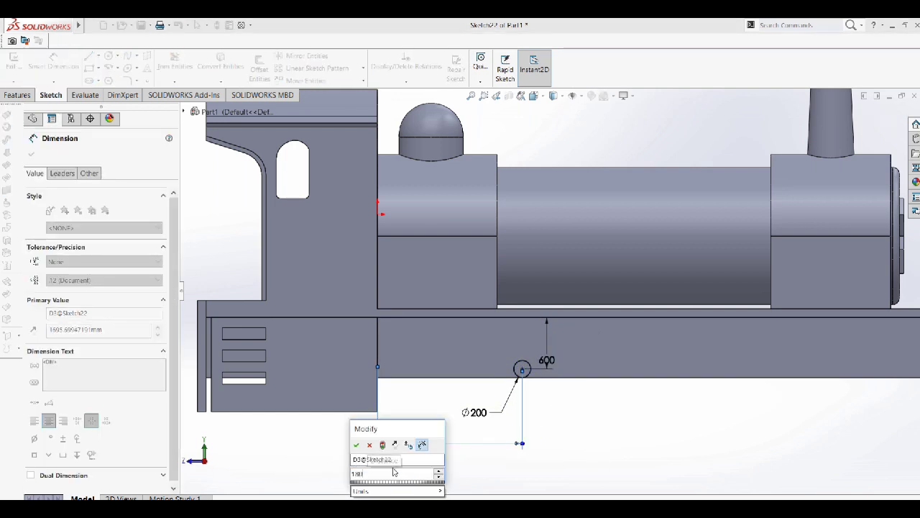
{"action": "key", "text": "Return"}
Step: Start a boss extrusion of the circle and enter a depth of 10
{"action": "left_click", "coordinate": [32, 154]}
{"action": "scroll", "coordinate": [531, 368], "scroll_direction": "down", "scroll_amount": 2}
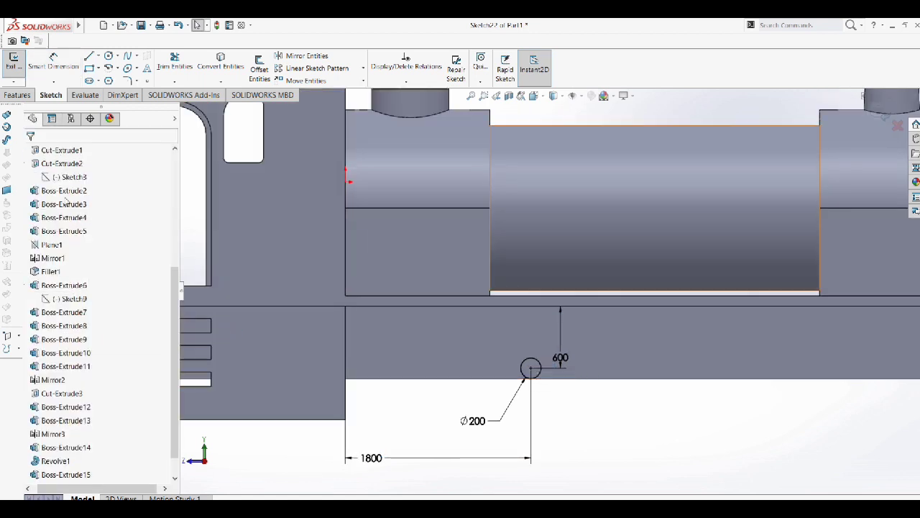
{"action": "left_click", "coordinate": [17, 95]}
{"action": "left_click", "coordinate": [18, 65]}
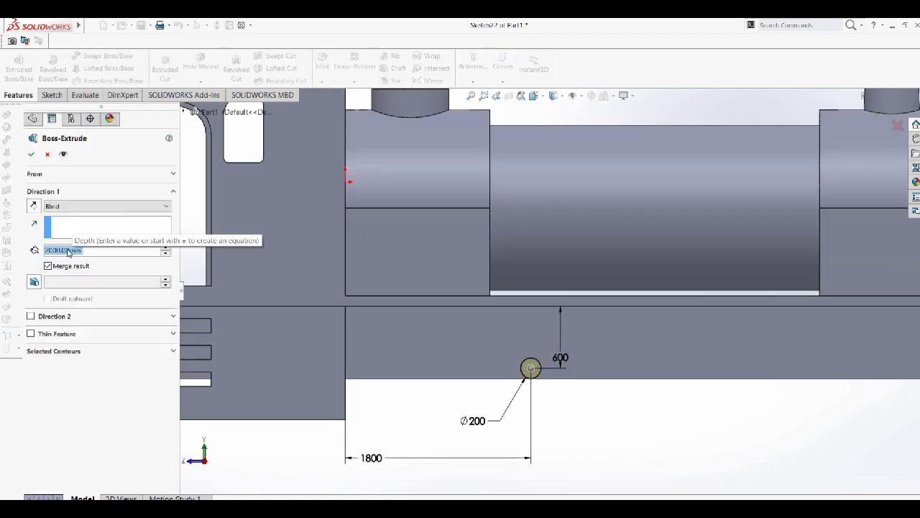
{"action": "key", "text": "BackSpace"}
{"action": "type", "text": "1"}
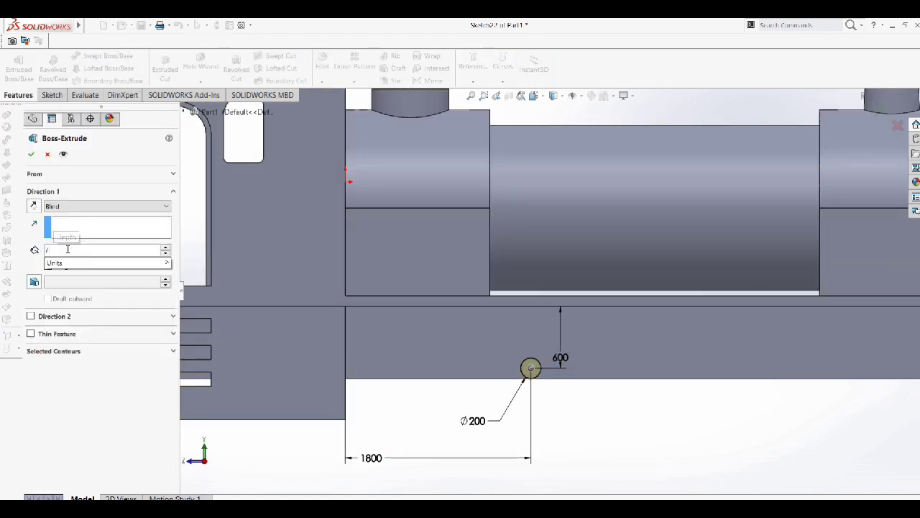
{"action": "type", "text": "0"}
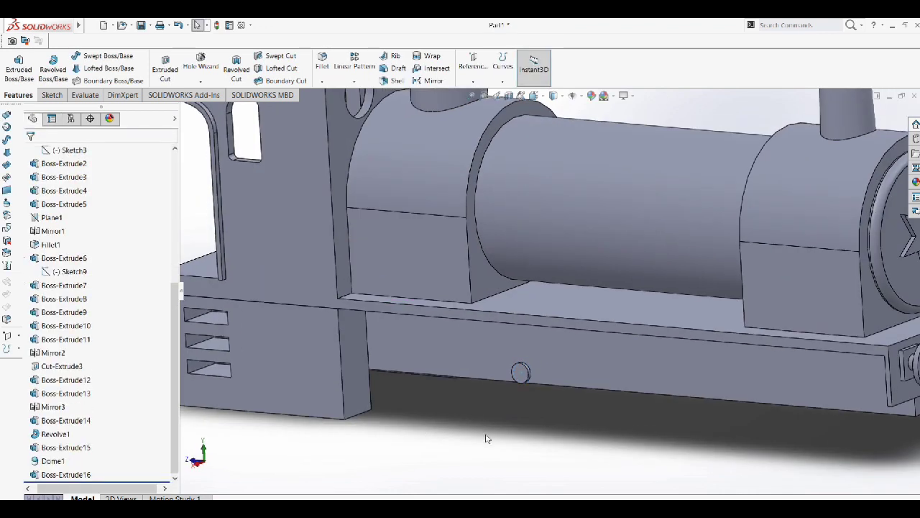
Step: Start a new sketch on the round boss's front face
{"action": "left_click", "coordinate": [528, 375]}
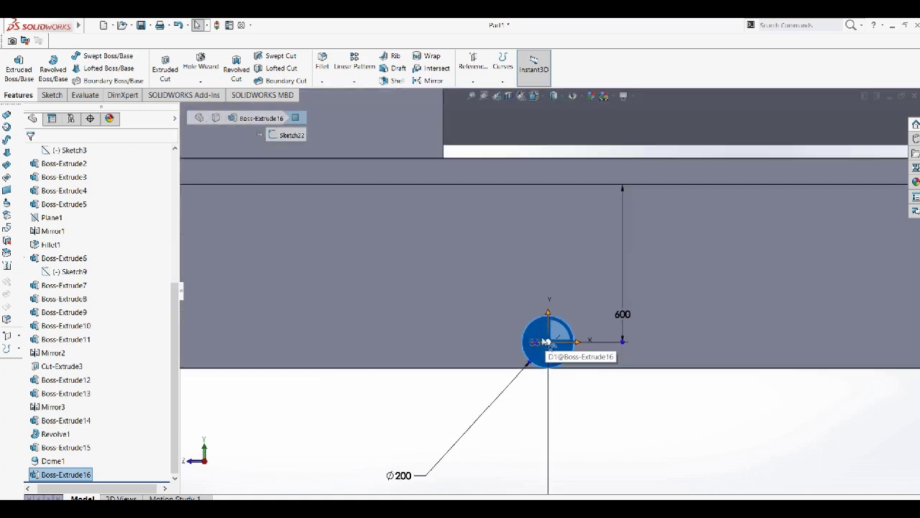
{"action": "right_click", "coordinate": [547, 342]}
{"action": "left_click", "coordinate": [547, 342]}
{"action": "left_click", "coordinate": [597, 297]}
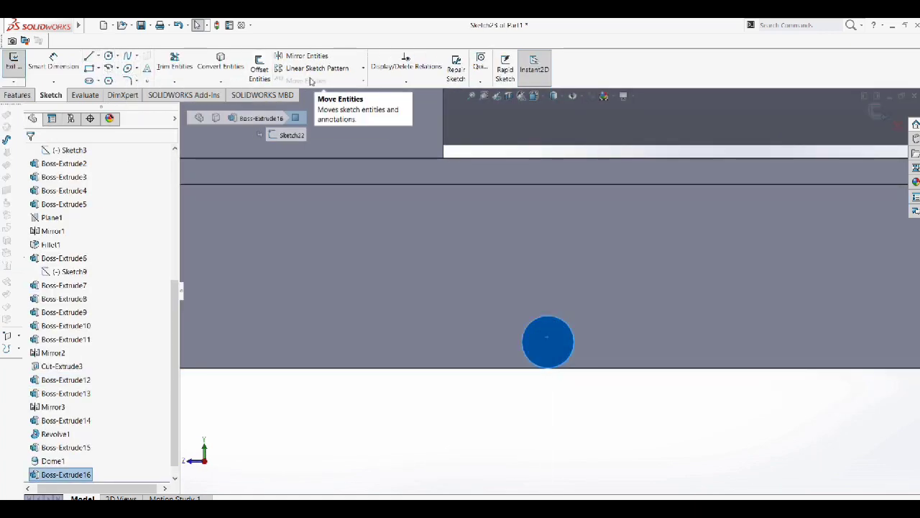
{"action": "key", "text": "Escape"}
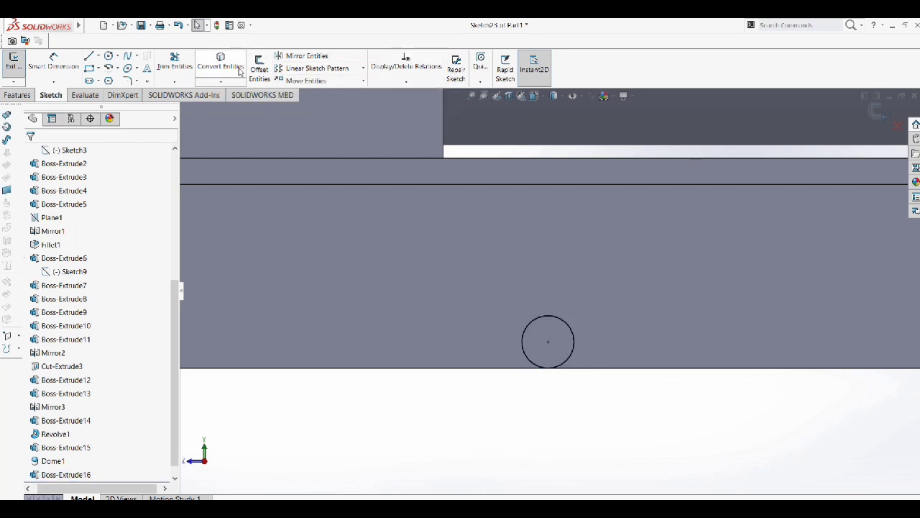
Step: Draw three concentric circles centred on the boss centre
{"action": "left_click", "coordinate": [108, 56]}
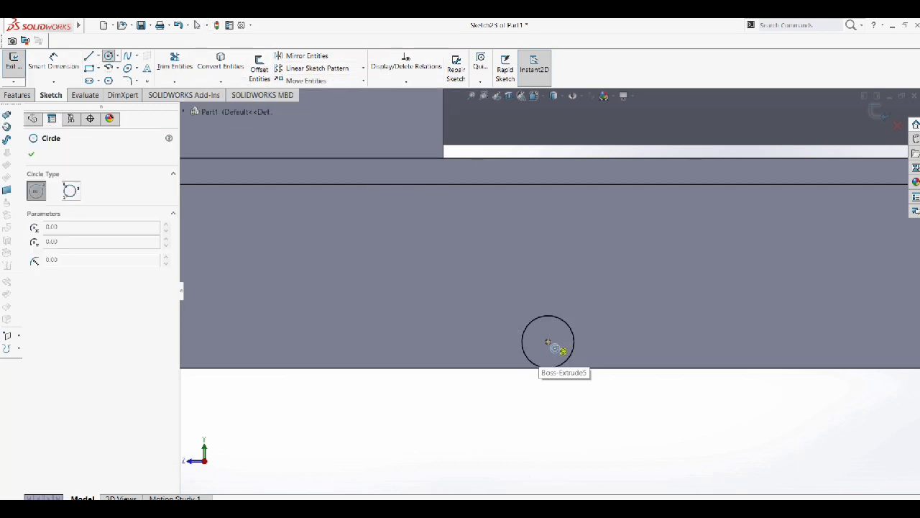
{"action": "left_click", "coordinate": [546, 338]}
{"action": "left_click", "coordinate": [548, 302]}
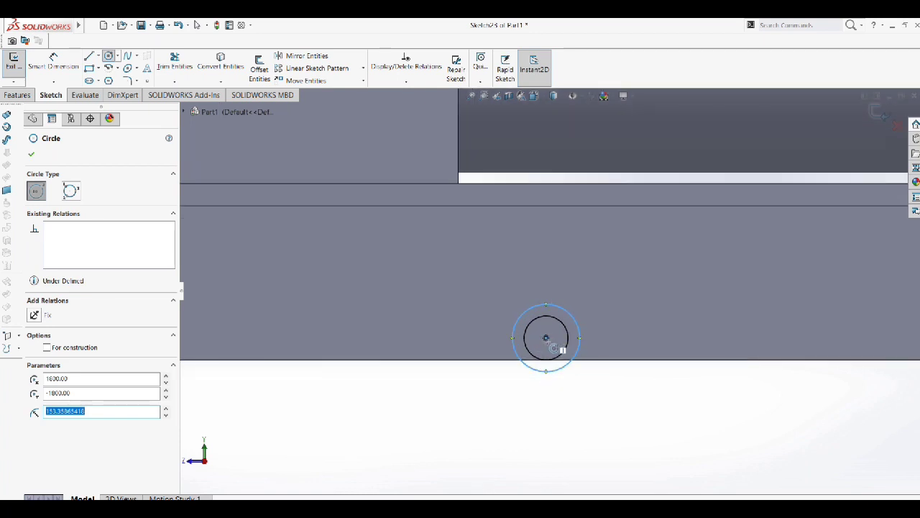
{"action": "left_click", "coordinate": [546, 338]}
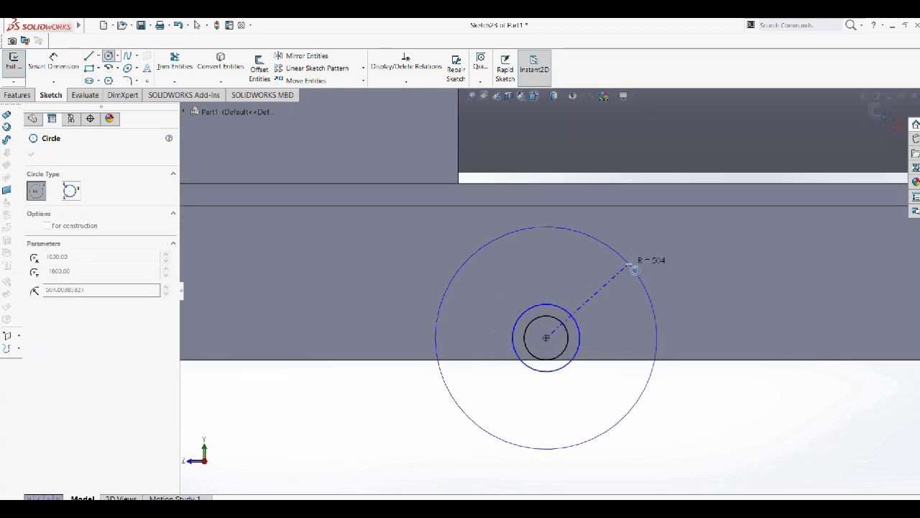
{"action": "left_click", "coordinate": [624, 259]}
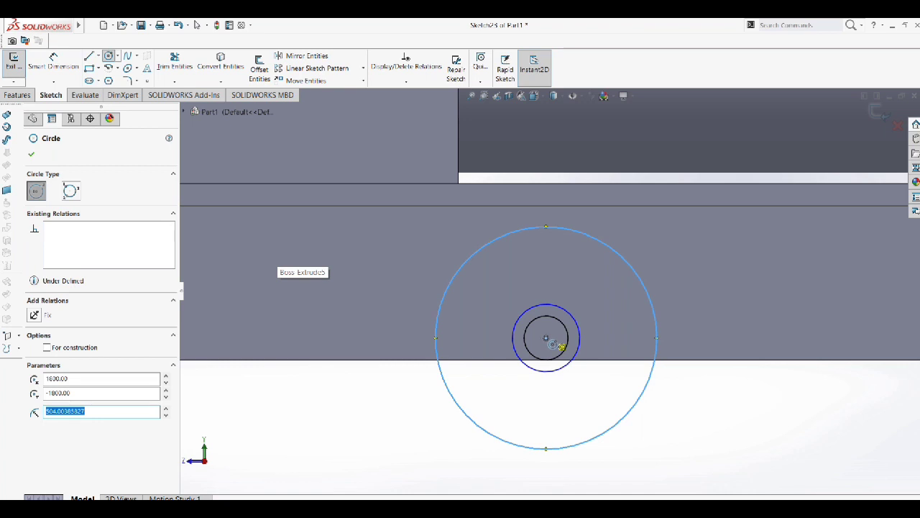
{"action": "left_click", "coordinate": [546, 338]}
{"action": "left_click", "coordinate": [646, 259]}
{"action": "key", "text": "Escape"}
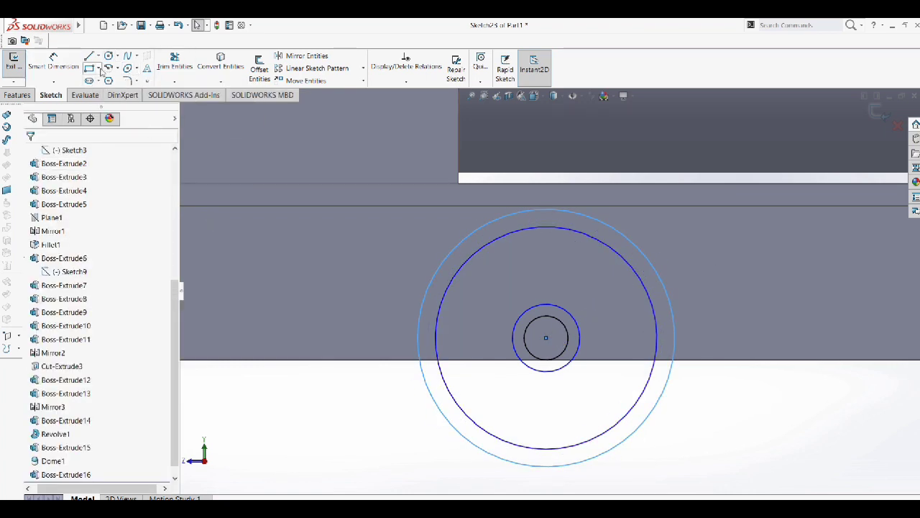
Step: Dimension the circles: Ø1100 outer rim, Ø1000 inner rim, and the hub diameter
{"action": "left_click", "coordinate": [53, 61]}
{"action": "left_click", "coordinate": [352, 334]}
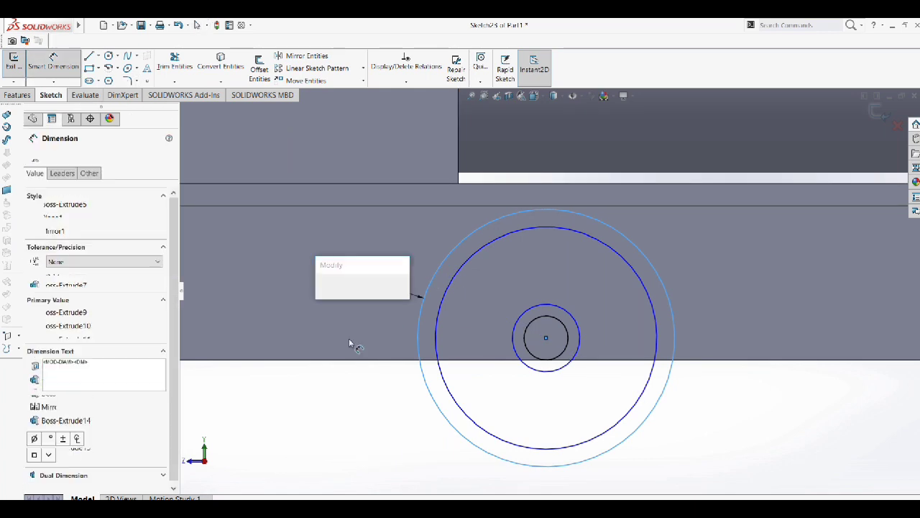
{"action": "type", "text": "1100"}
{"action": "key", "text": "Return"}
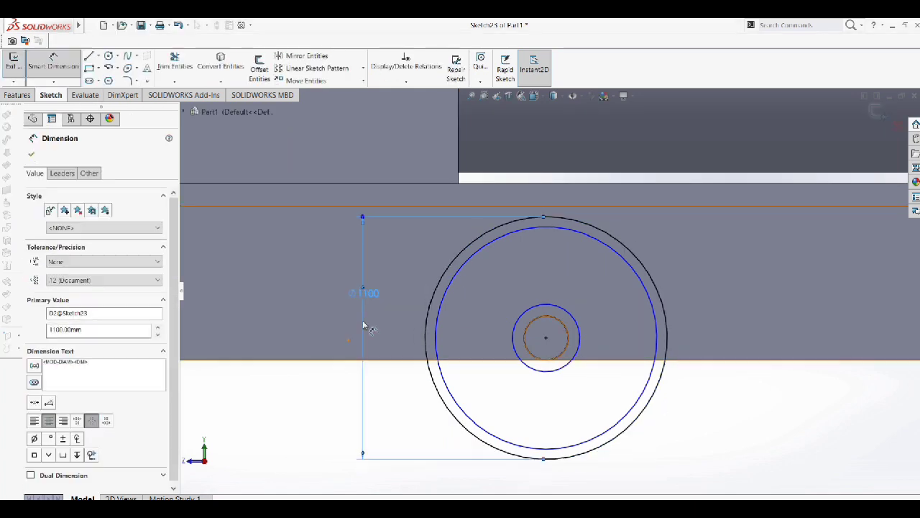
{"action": "left_click", "coordinate": [481, 256]}
{"action": "left_click", "coordinate": [321, 280]}
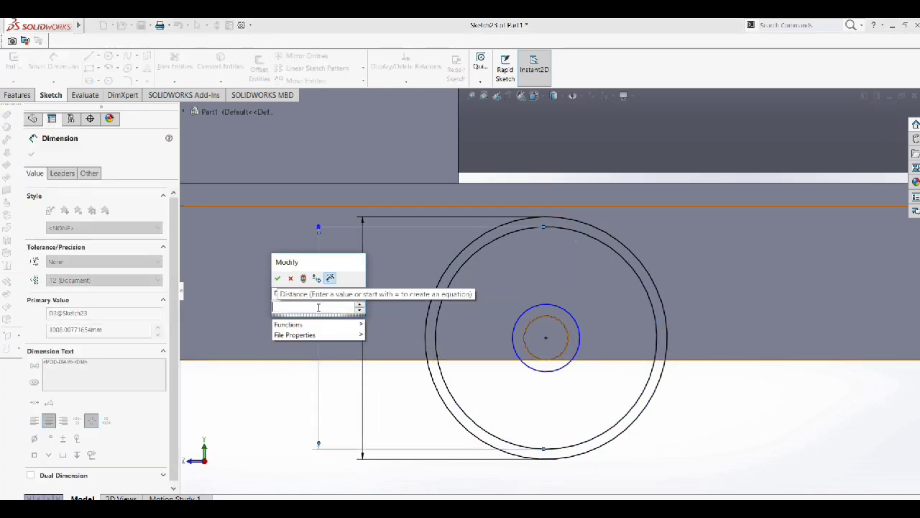
{"action": "type", "text": "1000"}
{"action": "key", "text": "Return"}
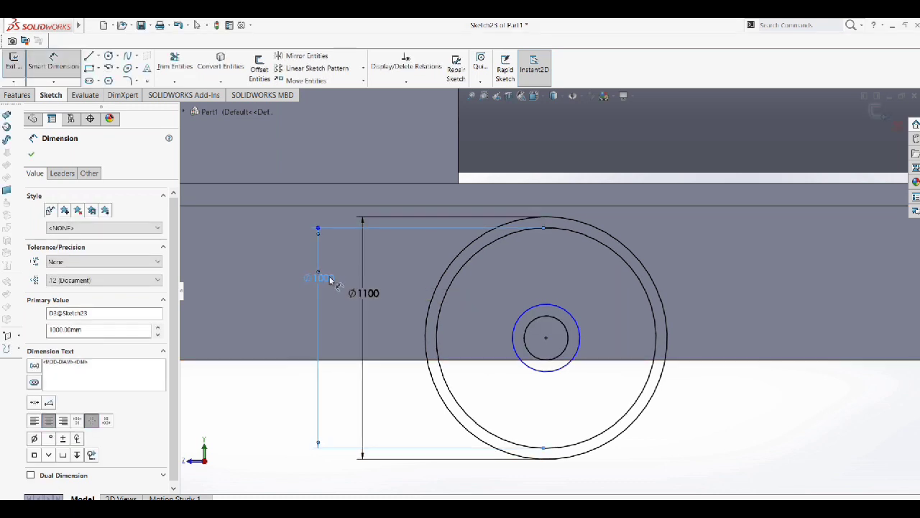
{"action": "left_click", "coordinate": [519, 322]}
{"action": "left_click", "coordinate": [395, 338]}
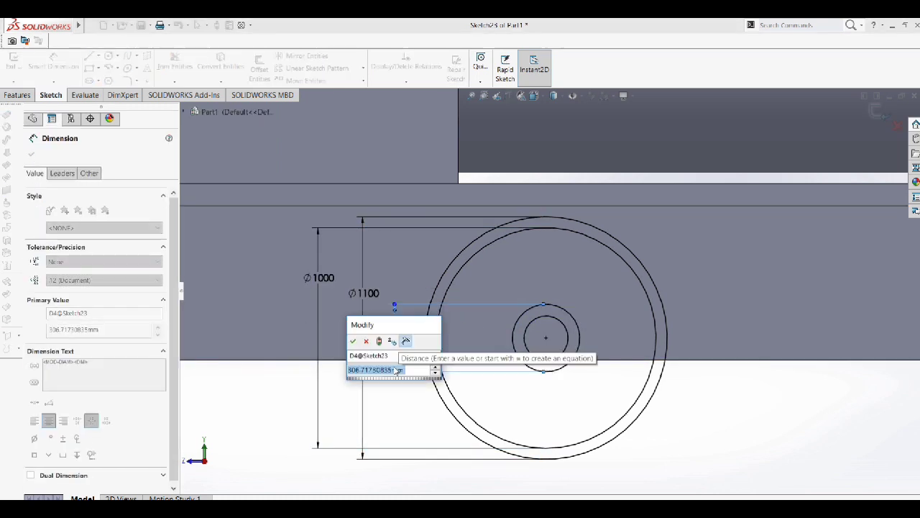
{"action": "type", "text": "400"}
{"action": "key", "text": "Return"}
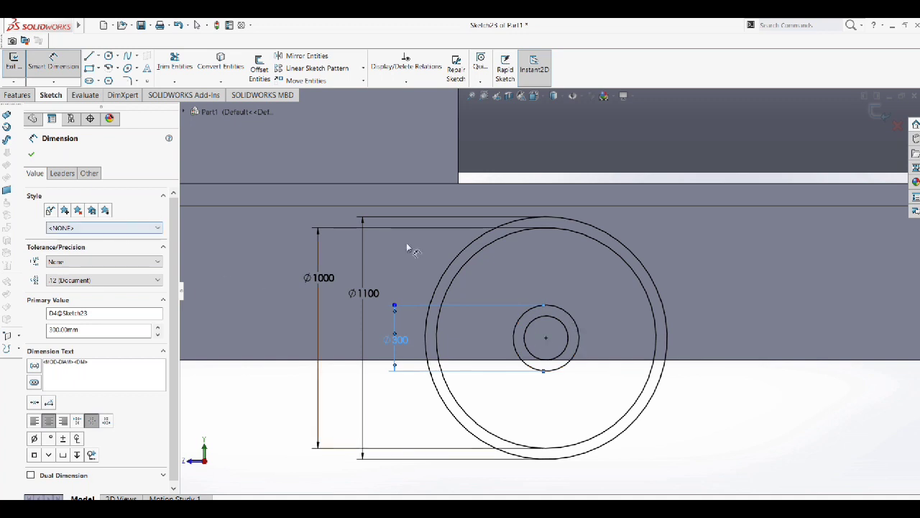
{"action": "key", "text": "Escape"}
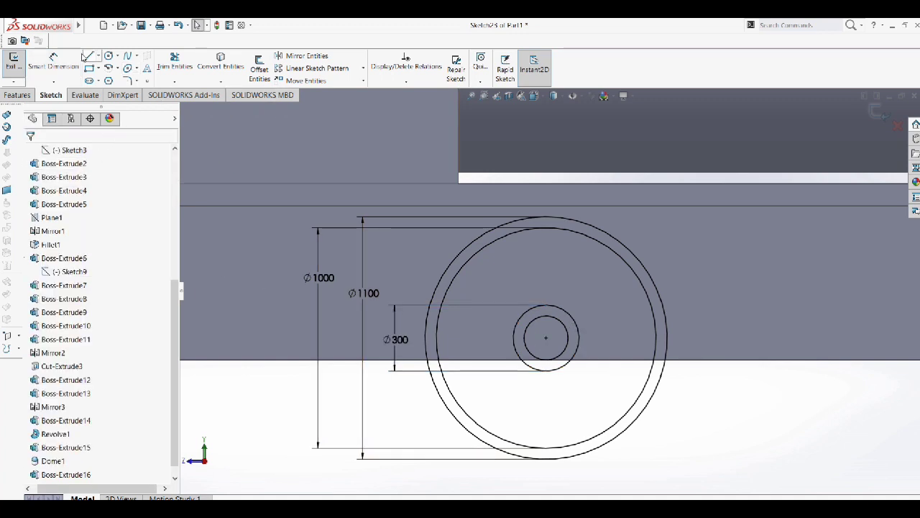
{"action": "left_click", "coordinate": [89, 68]}
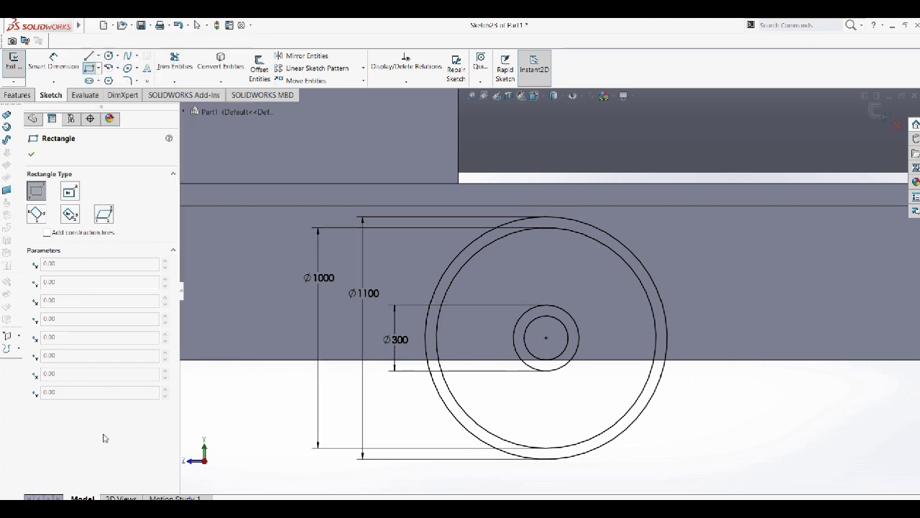
Step: Draw centre rectangles from the wheel centre for the vertical and horizontal spokes
{"action": "left_click", "coordinate": [99, 68]}
{"action": "left_click", "coordinate": [127, 93]}
{"action": "left_click", "coordinate": [546, 337]}
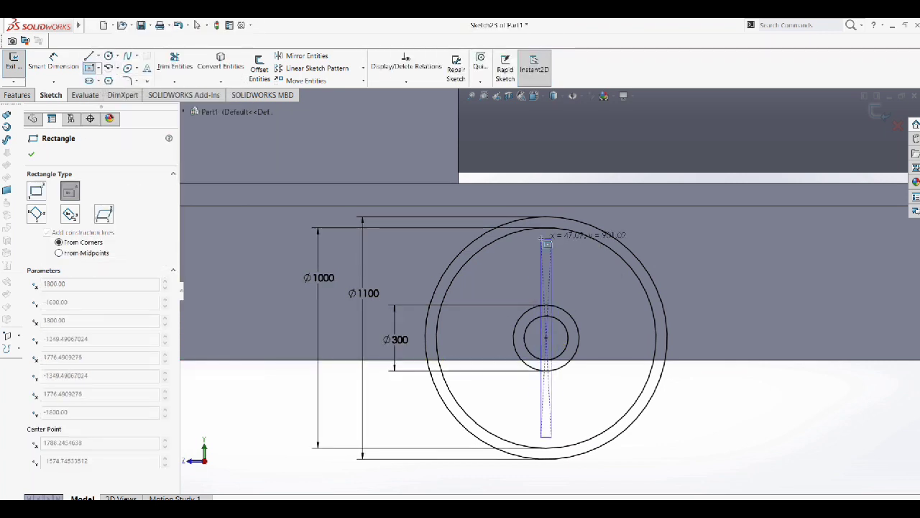
{"action": "left_click", "coordinate": [545, 227]}
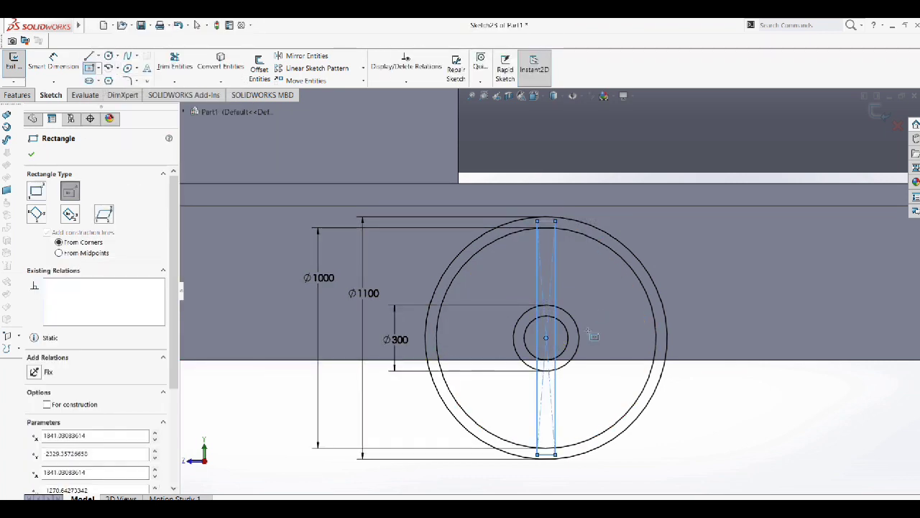
{"action": "left_click", "coordinate": [546, 338]}
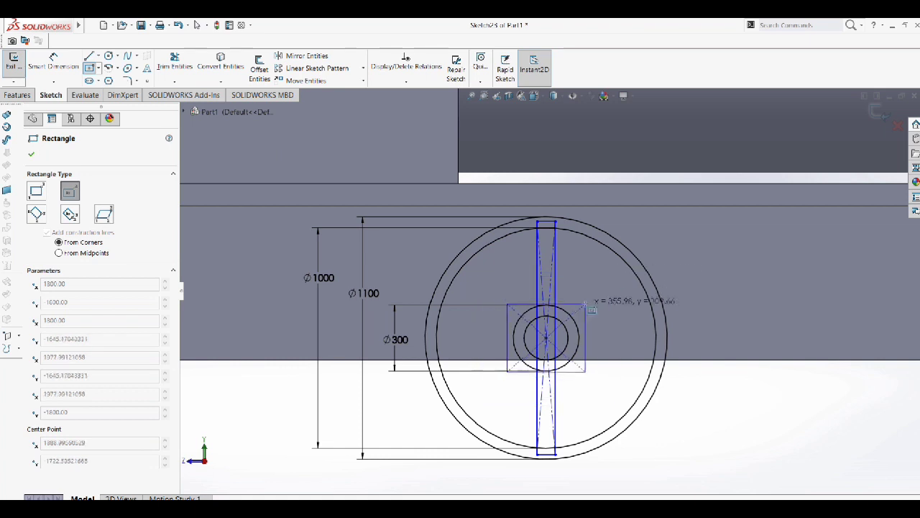
{"action": "left_click", "coordinate": [665, 330]}
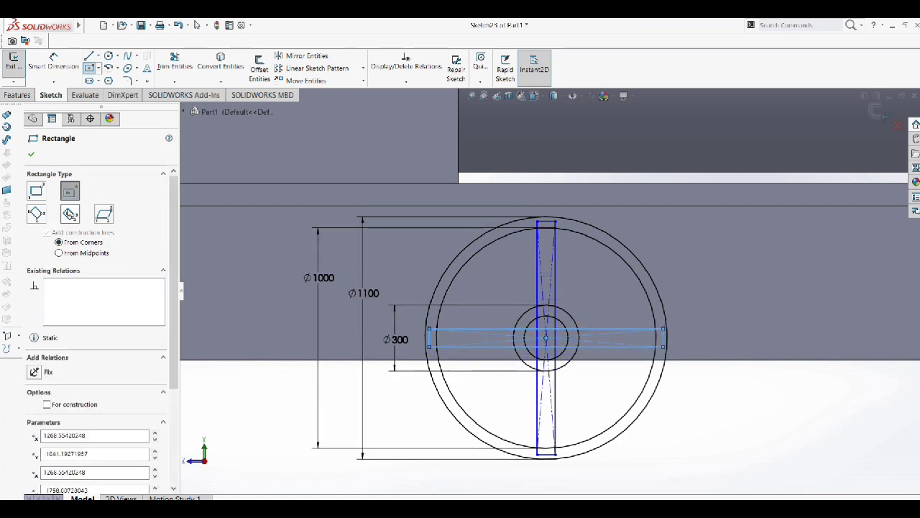
{"action": "left_click", "coordinate": [31, 154]}
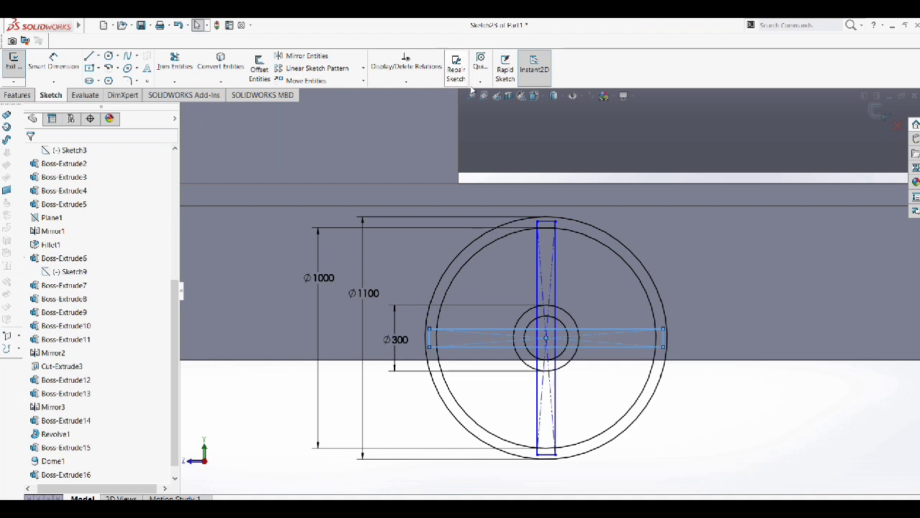
Step: Add a construction centerline from the wheel centre at 45° to the horizontal spoke
{"action": "left_click", "coordinate": [89, 57]}
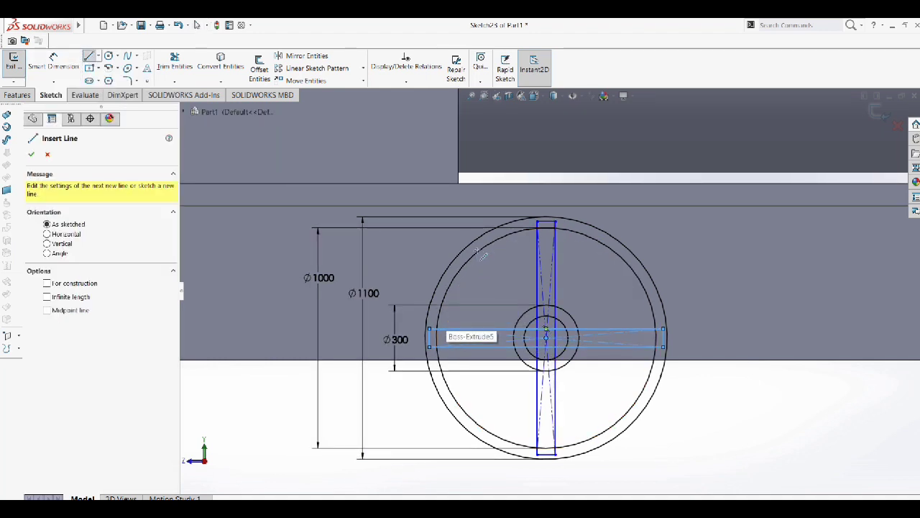
{"action": "left_click", "coordinate": [98, 56]}
{"action": "left_click", "coordinate": [107, 77]}
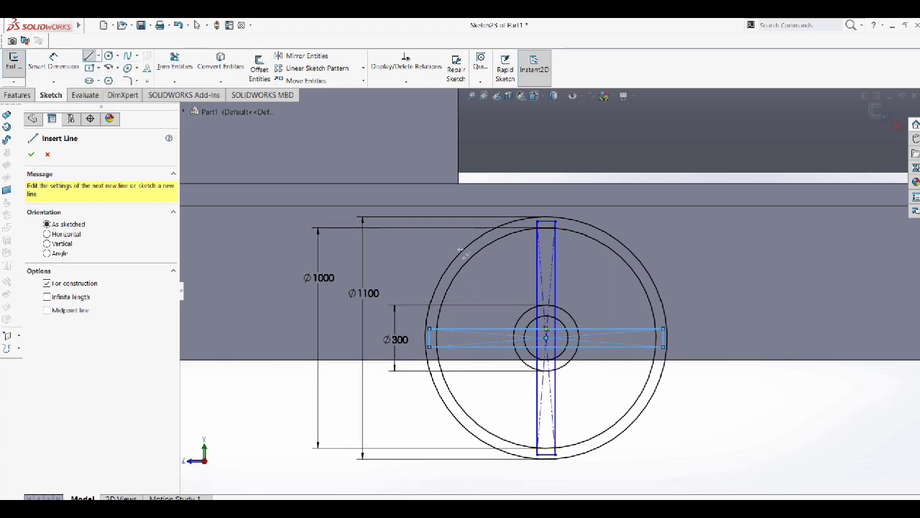
{"action": "left_click", "coordinate": [546, 338]}
{"action": "left_click", "coordinate": [483, 270]}
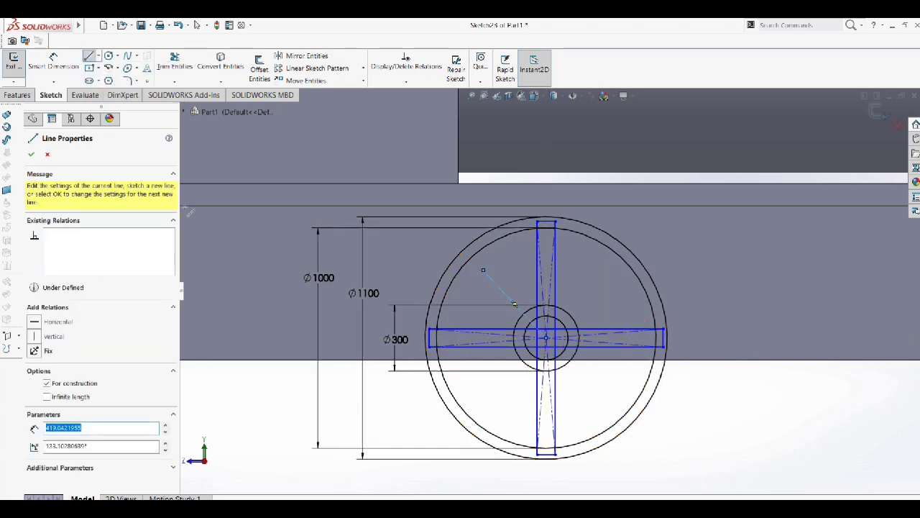
{"action": "left_click", "coordinate": [54, 61]}
{"action": "scroll", "coordinate": [505, 326], "scroll_direction": "down", "scroll_amount": 4}
{"action": "left_click", "coordinate": [422, 228]}
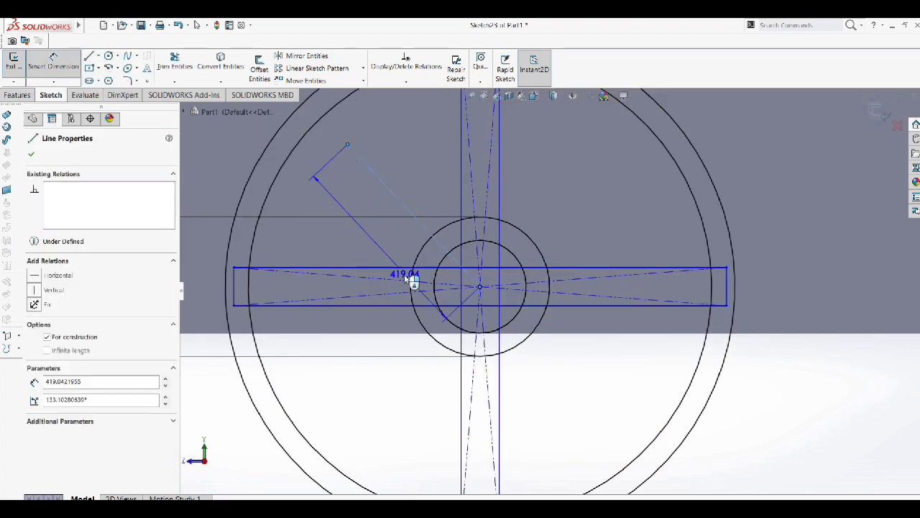
{"action": "left_click", "coordinate": [391, 304]}
{"action": "left_click", "coordinate": [368, 286]}
{"action": "type", "text": "45"}
{"action": "key", "text": "Return"}
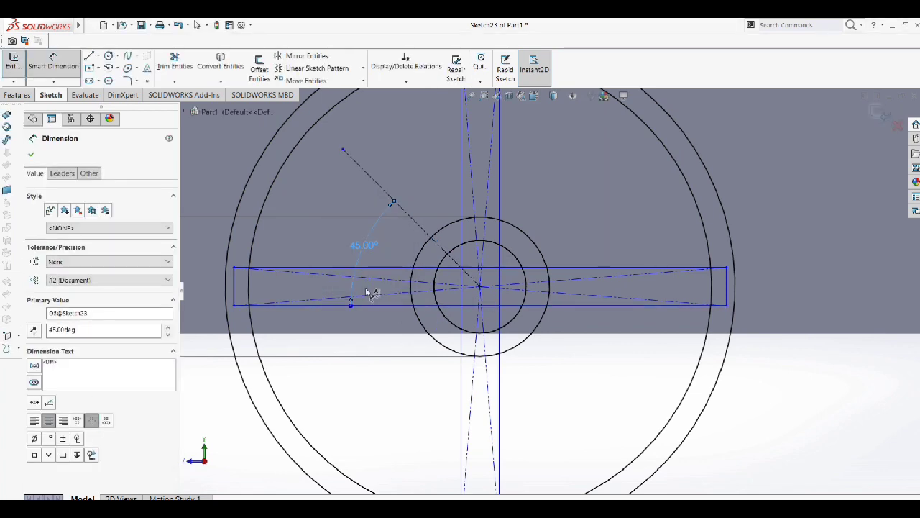
{"action": "left_click", "coordinate": [30, 154]}
Step: Draw an angled spoke line from the outer rim to the hub circle
{"action": "left_click", "coordinate": [89, 56]}
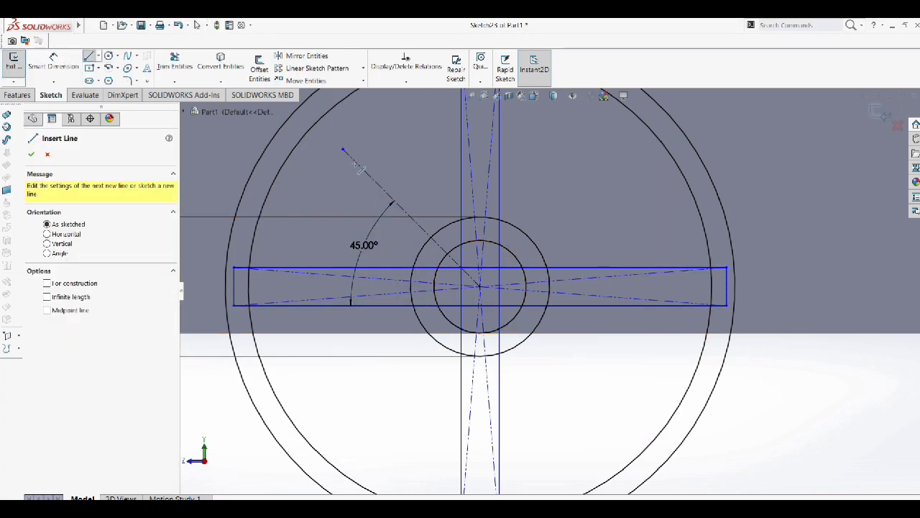
{"action": "scroll", "coordinate": [392, 189], "scroll_direction": "up", "scroll_amount": 3}
{"action": "left_click", "coordinate": [372, 193]}
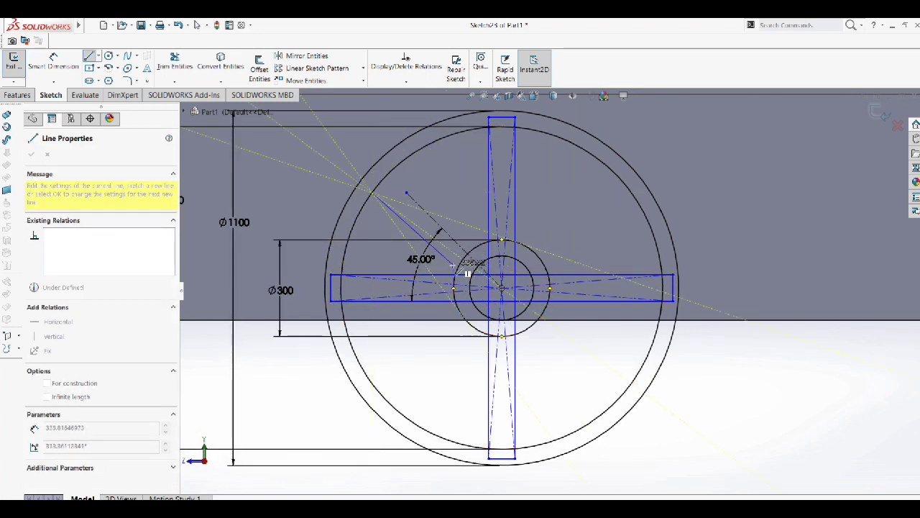
{"action": "left_click", "coordinate": [456, 269]}
{"action": "left_click", "coordinate": [31, 154]}
{"action": "scroll", "coordinate": [283, 175], "scroll_direction": "up", "scroll_amount": 2}
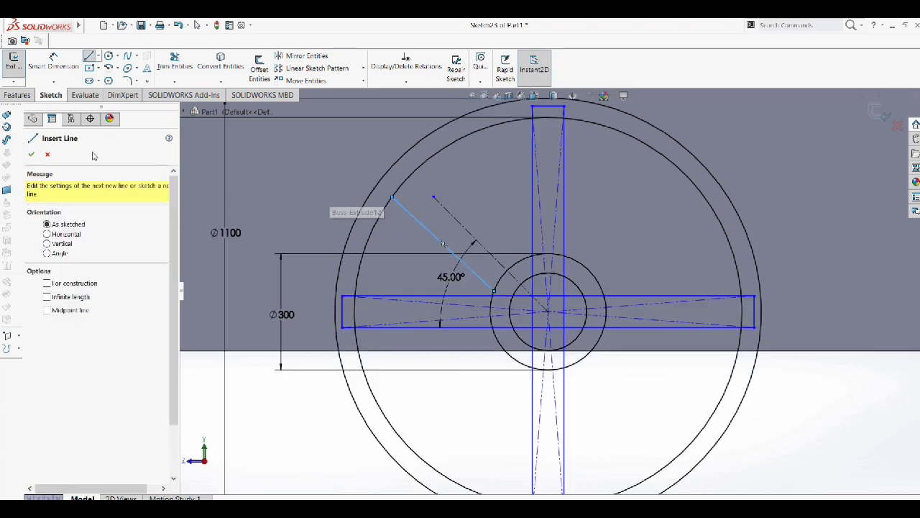
{"action": "key", "text": "Escape"}
{"action": "left_click", "coordinate": [494, 293]}
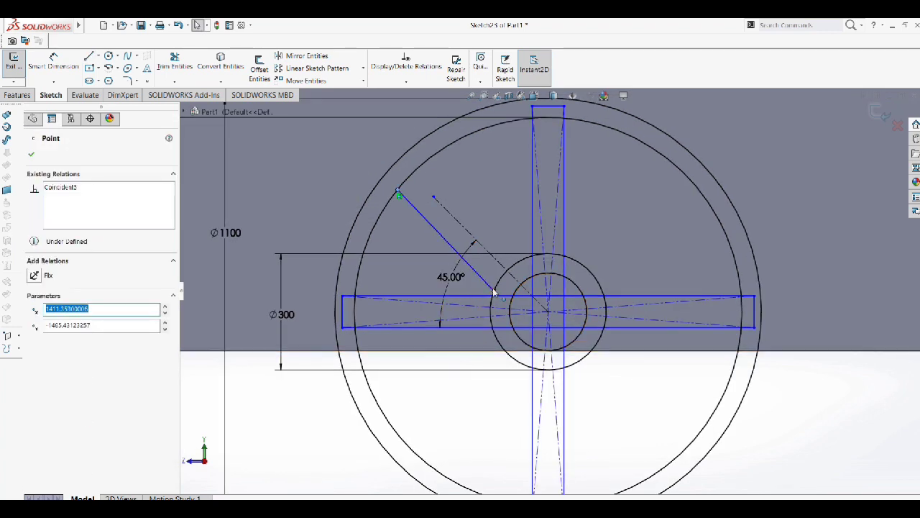
{"action": "left_click_drag", "start_coordinate": [493, 292], "coordinate": [495, 285]}
{"action": "scroll", "coordinate": [419, 219], "scroll_direction": "up", "scroll_amount": 3}
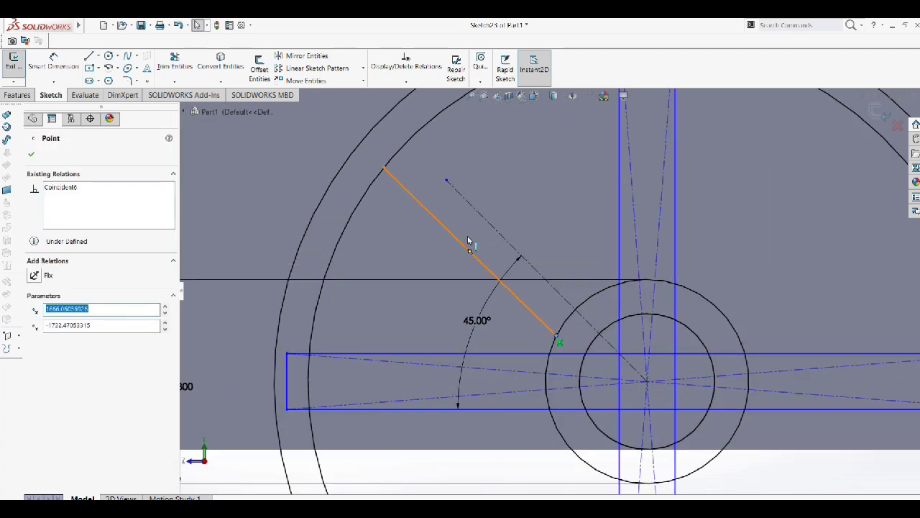
Step: Select the angled line with the centerline, dropping an extra point from the selection
{"action": "left_click", "coordinate": [410, 181]}
{"action": "left_click", "coordinate": [476, 204]}
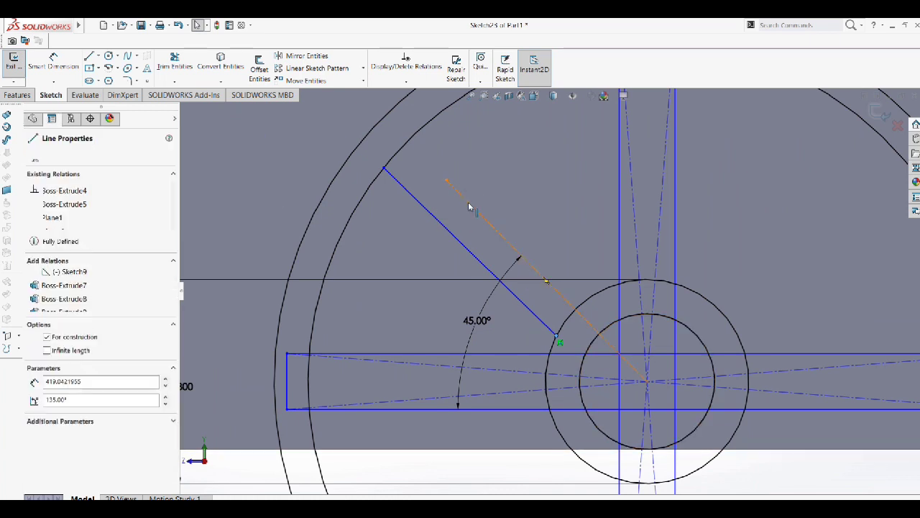
{"action": "left_click", "coordinate": [446, 181], "text": "ctrl"}
{"action": "left_click", "coordinate": [440, 225], "text": "ctrl"}
{"action": "left_click", "coordinate": [54, 206]}
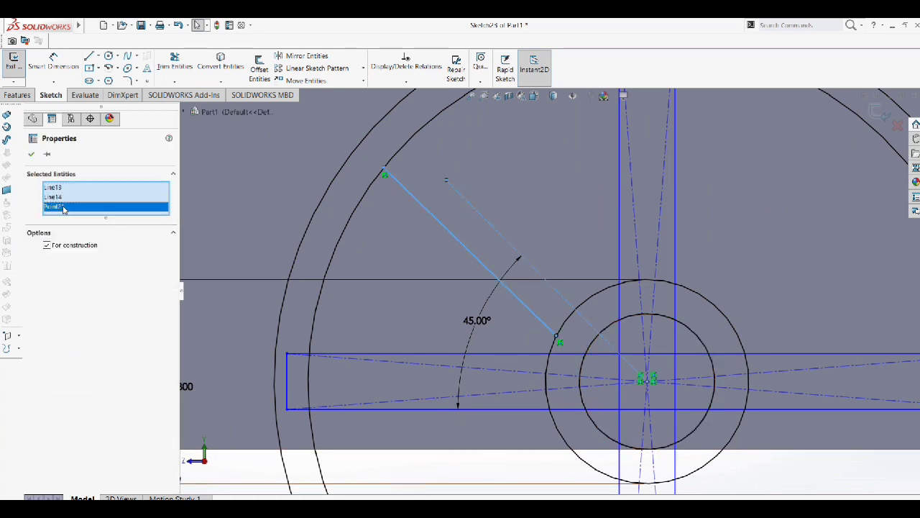
{"action": "right_click", "coordinate": [54, 206]}
{"action": "left_click", "coordinate": [100, 226]}
{"action": "key", "text": "Escape"}
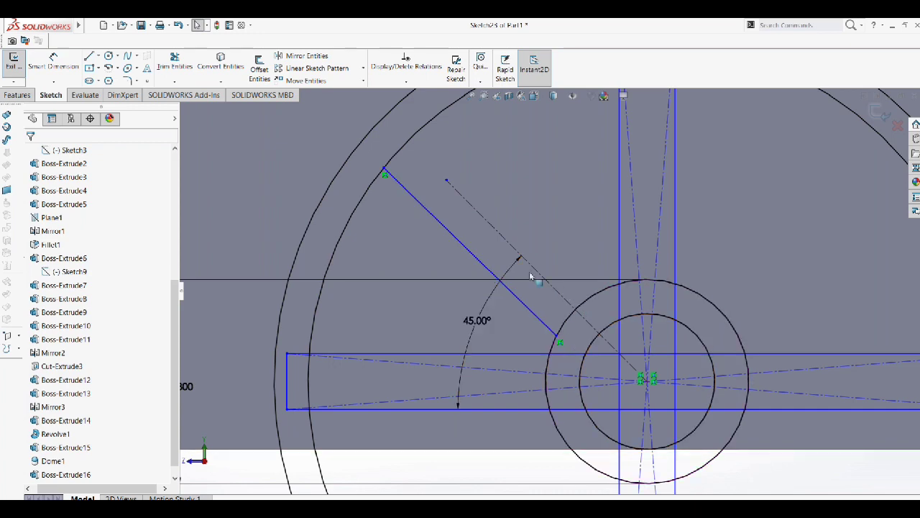
Step: Delete the coincident relation on the angled line's top endpoint
{"action": "scroll", "coordinate": [524, 273], "scroll_direction": "up", "scroll_amount": 2}
{"action": "right_click", "coordinate": [327, 131]}
{"action": "left_click", "coordinate": [77, 189]}
{"action": "key", "text": "Delete"}
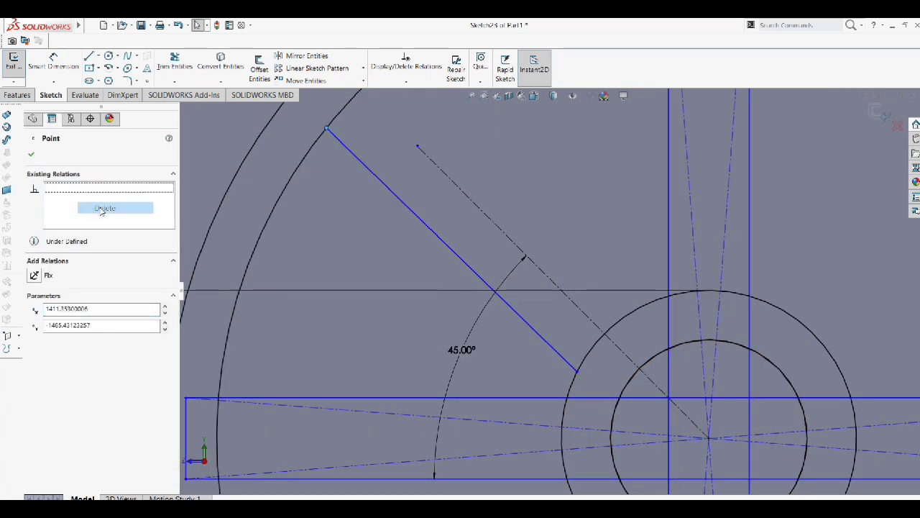
{"action": "key", "text": "Escape"}
Step: Reselect the line and centerline, then delete the lower endpoint's coincident relation
{"action": "left_click", "coordinate": [451, 225]}
{"action": "left_click", "coordinate": [470, 204], "text": "ctrl"}
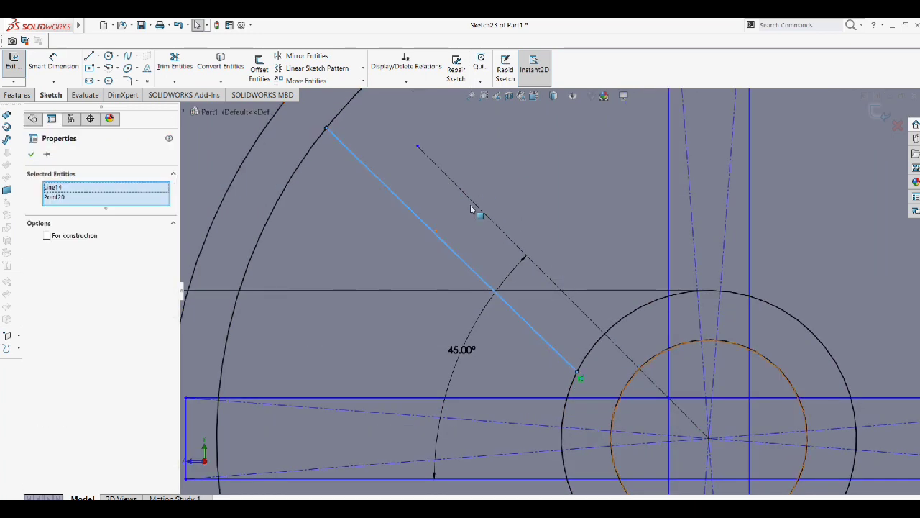
{"action": "left_click", "coordinate": [53, 206]}
{"action": "right_click", "coordinate": [66, 207]}
{"action": "left_click", "coordinate": [92, 227]}
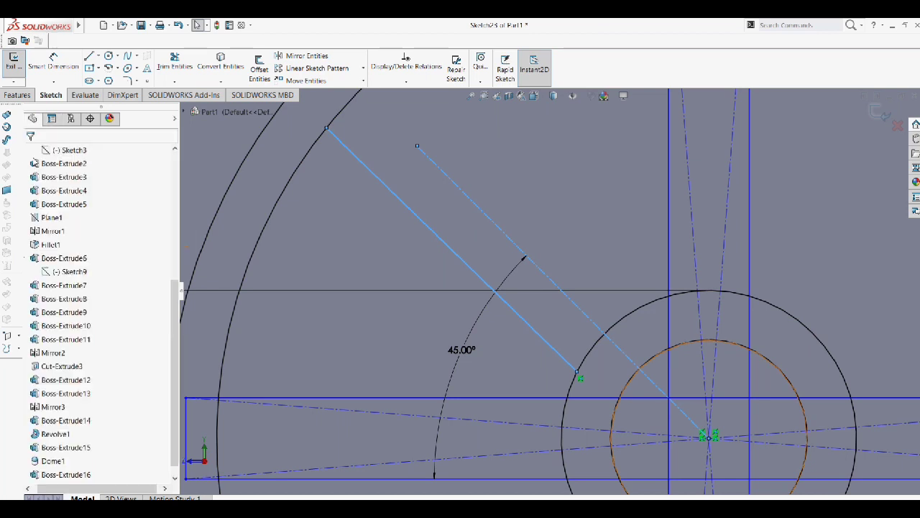
{"action": "right_click", "coordinate": [577, 371]}
{"action": "right_click", "coordinate": [56, 191]}
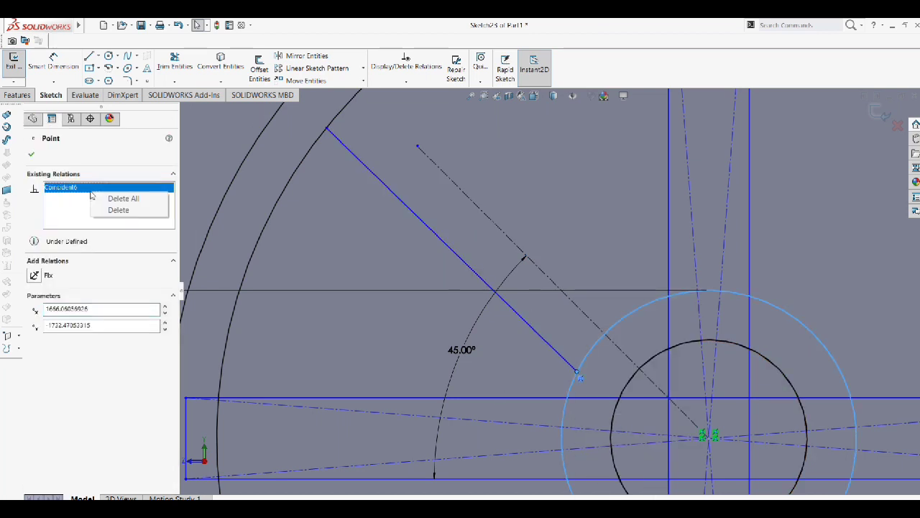
{"action": "left_click", "coordinate": [116, 209]}
Step: Select the centerline and angled spoke line together
{"action": "left_click", "coordinate": [400, 199]}
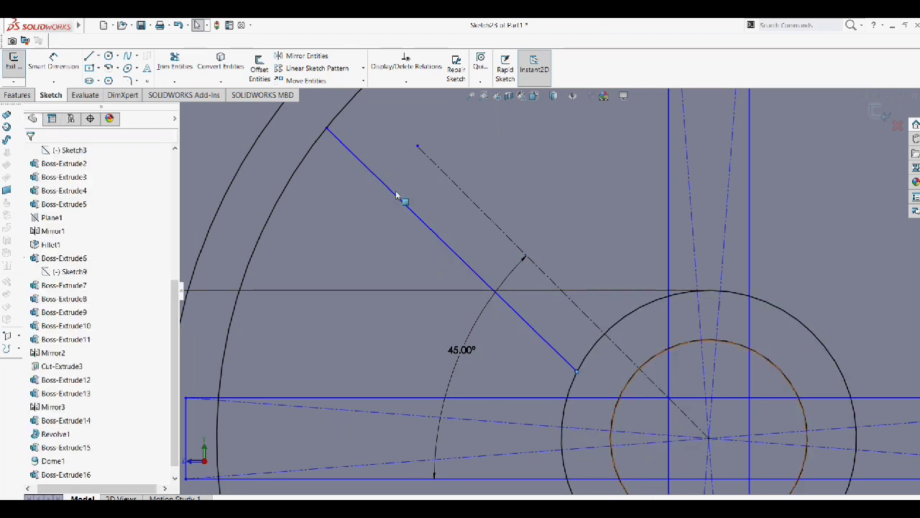
{"action": "left_click", "coordinate": [470, 199]}
{"action": "left_click", "coordinate": [431, 231], "text": "ctrl"}
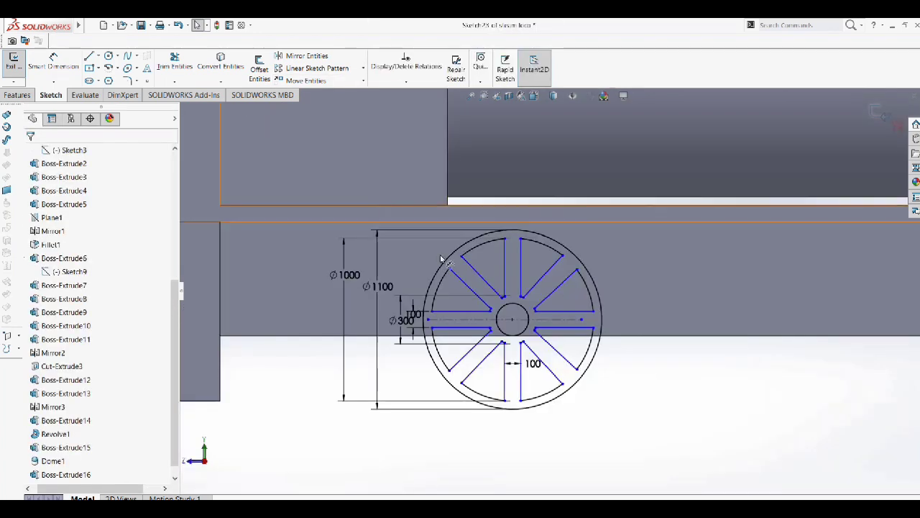
Step: Extrude the spoked wheel sketch to a 100 mm thick solid
{"action": "scroll", "coordinate": [441, 258], "scroll_direction": "down", "scroll_amount": 3}
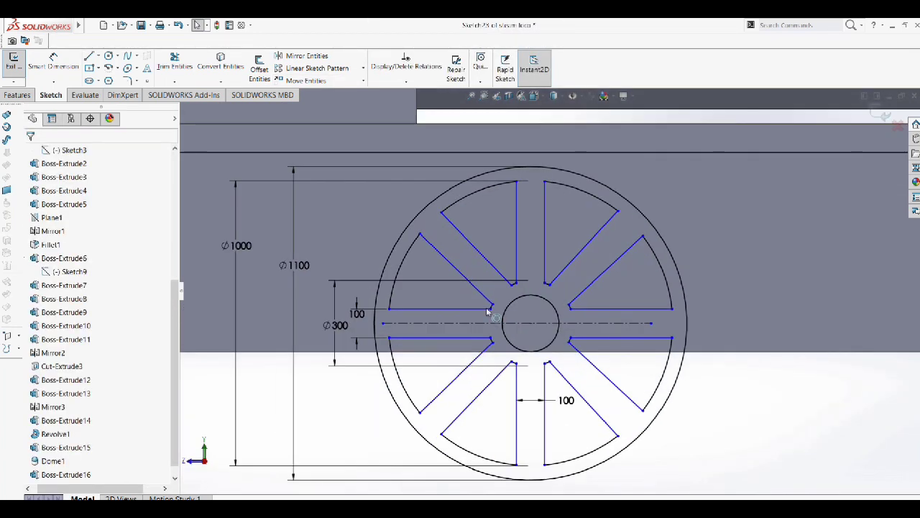
{"action": "left_click", "coordinate": [17, 95]}
{"action": "left_click", "coordinate": [19, 65]}
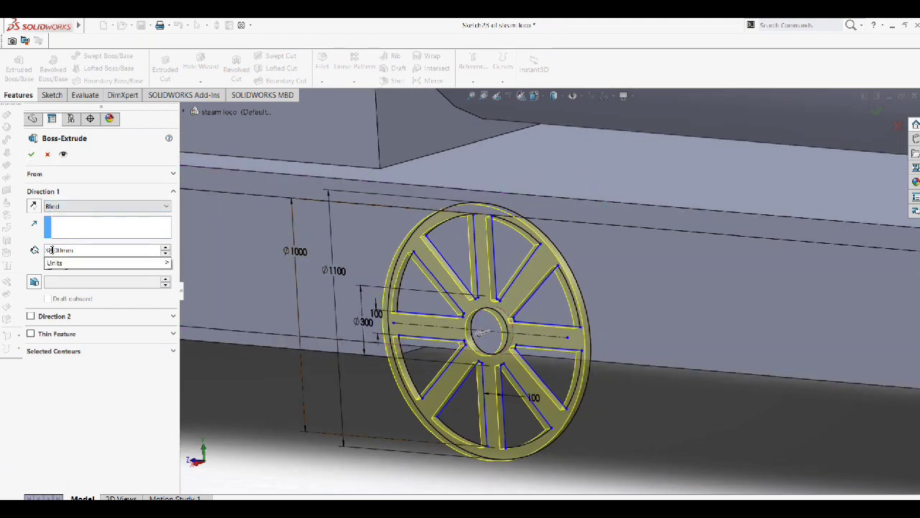
{"action": "type", "text": "60"}
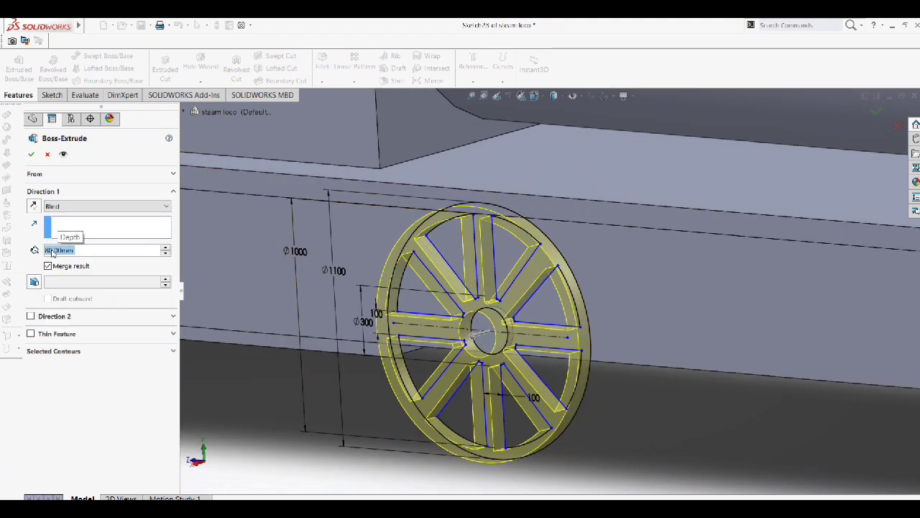
{"action": "type", "text": "10"}
{"action": "key", "text": "Return"}
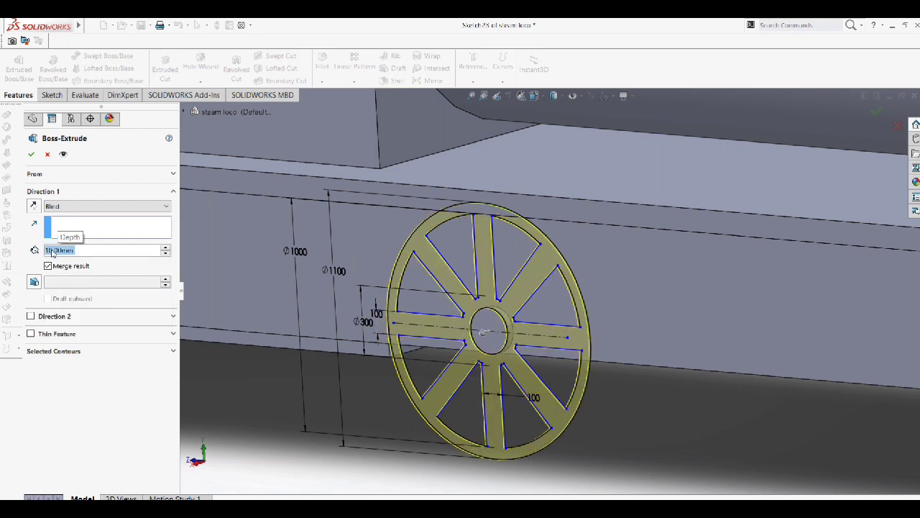
{"action": "type", "text": "100"}
{"action": "key", "text": "Return"}
{"action": "left_click", "coordinate": [31, 154]}
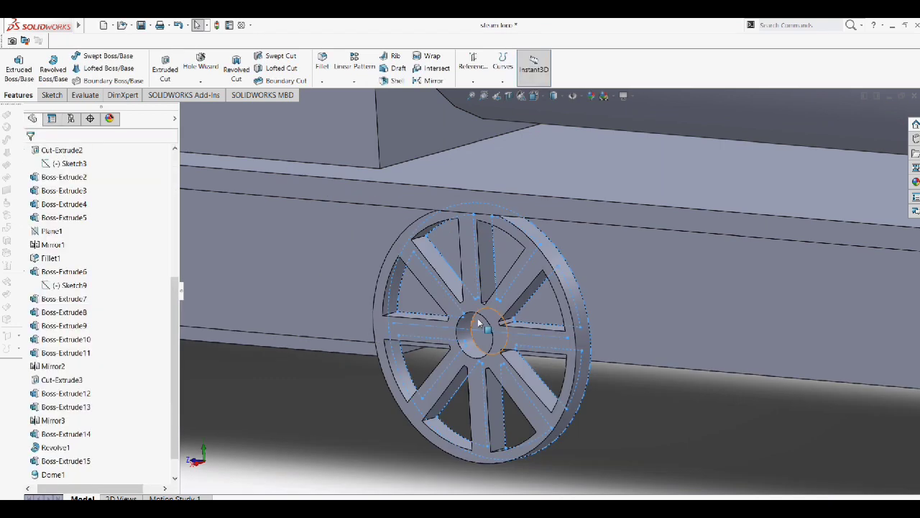
Step: Chamfer the wheel's outer rim edge 10 mm at 45°
{"action": "scroll", "coordinate": [489, 288], "scroll_direction": "down", "scroll_amount": 2}
{"action": "scroll", "coordinate": [545, 401], "scroll_direction": "up", "scroll_amount": 4}
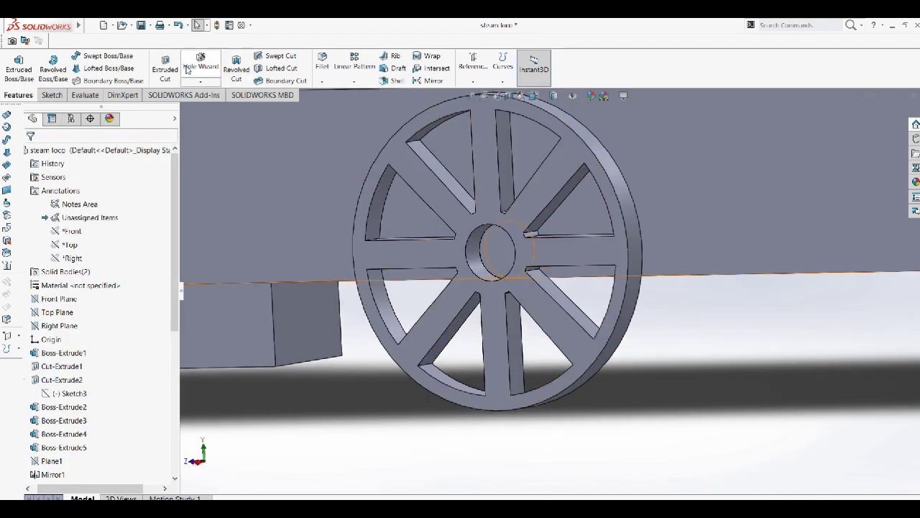
{"action": "left_click", "coordinate": [325, 84]}
{"action": "left_click", "coordinate": [338, 105]}
{"action": "left_click", "coordinate": [568, 394]}
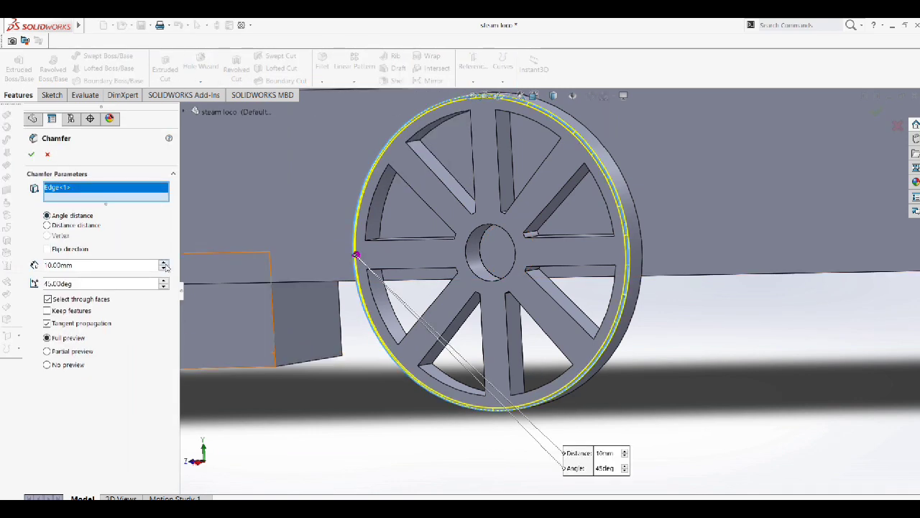
{"action": "left_click", "coordinate": [31, 153]}
{"action": "scroll", "coordinate": [510, 271], "scroll_direction": "down", "scroll_amount": 2}
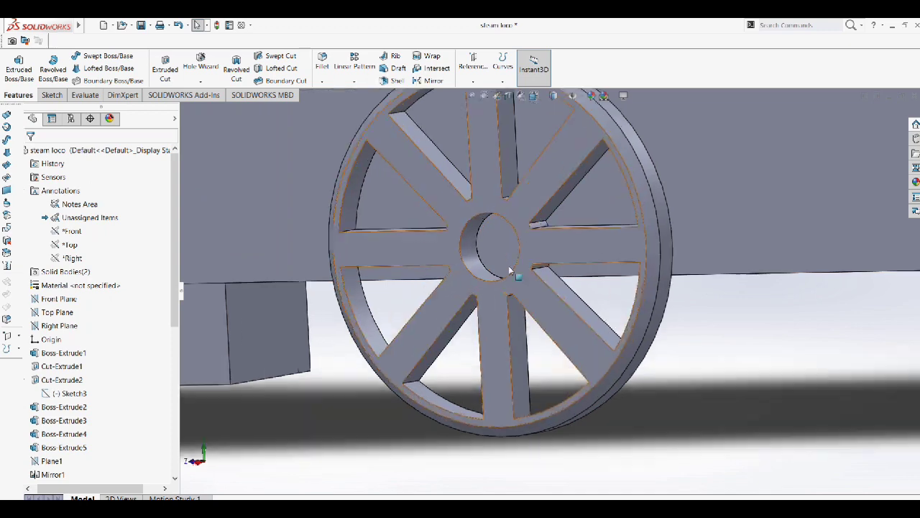
{"action": "scroll", "coordinate": [510, 271], "scroll_direction": "up", "scroll_amount": 3}
{"action": "left_click", "coordinate": [510, 266]}
Step: Sketch on the wheel face and extrude a 100 mm axle boss into the hub
{"action": "left_click", "coordinate": [553, 241]}
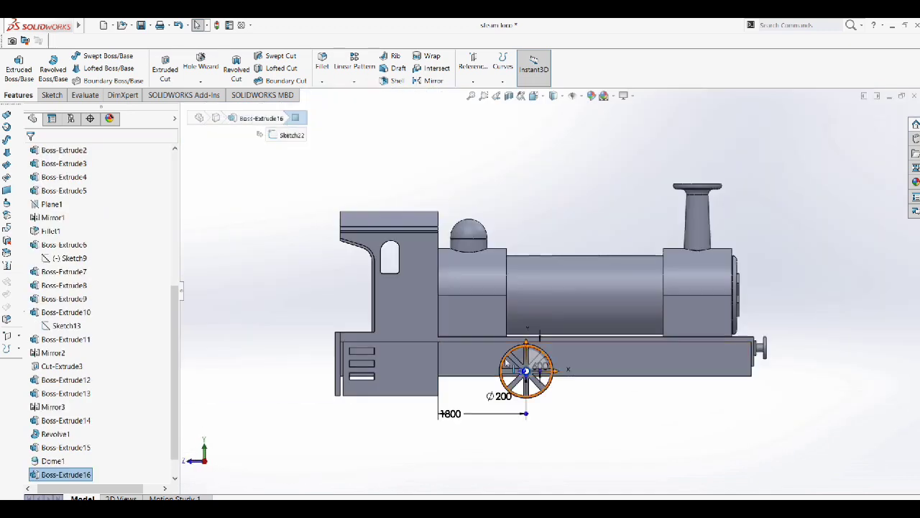
{"action": "scroll", "coordinate": [506, 362], "scroll_direction": "down", "scroll_amount": 4}
{"action": "right_click", "coordinate": [549, 237]}
{"action": "left_click", "coordinate": [559, 238]}
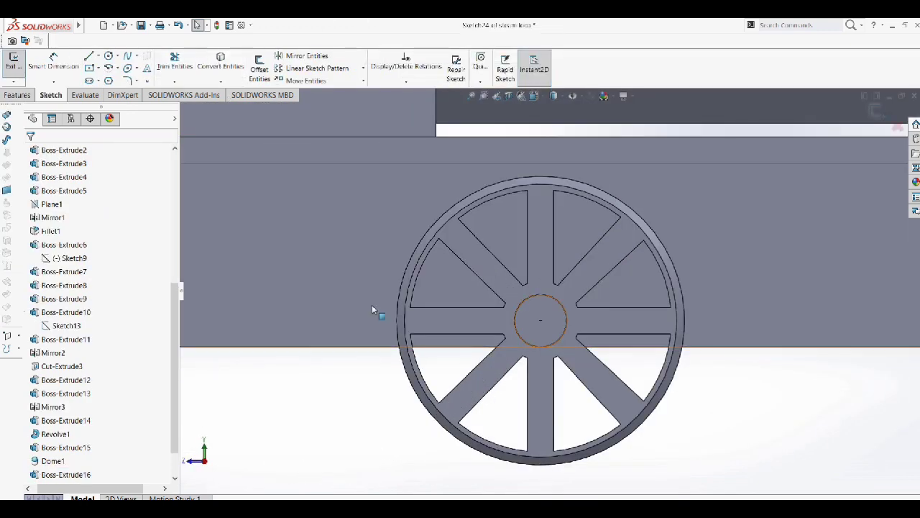
{"action": "left_click", "coordinate": [18, 95]}
{"action": "left_click", "coordinate": [19, 68]}
{"action": "type", "text": "100.00mm"}
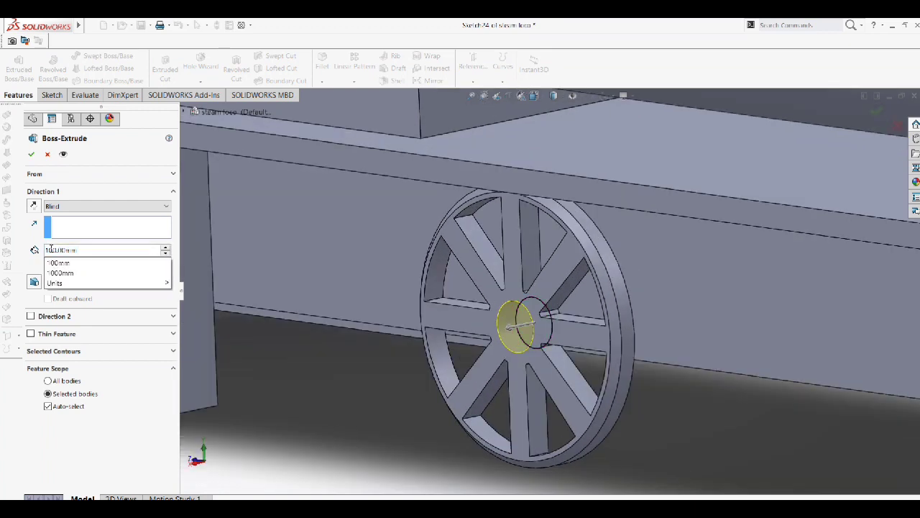
{"action": "key", "text": "Return"}
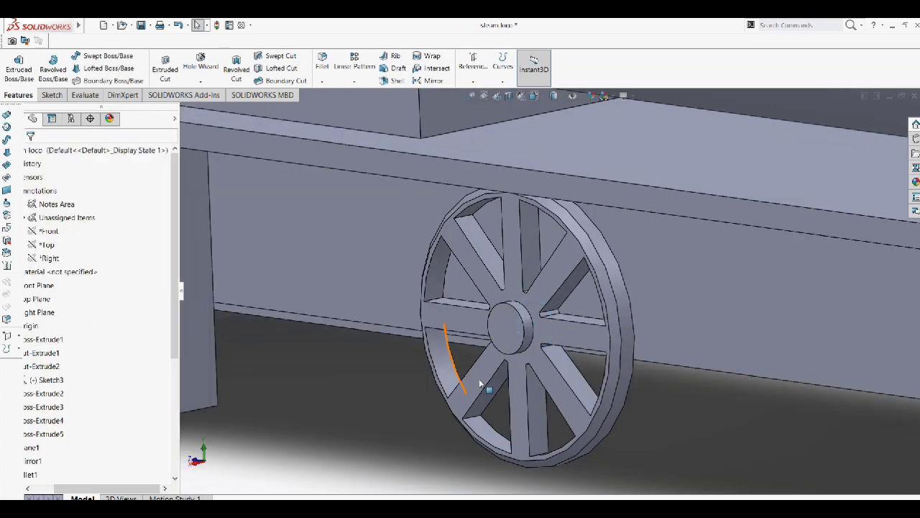
{"action": "scroll", "coordinate": [550, 313], "scroll_direction": "up", "scroll_amount": 3}
{"action": "scroll", "coordinate": [550, 313], "scroll_direction": "up", "scroll_amount": 1}
{"action": "scroll", "coordinate": [552, 310], "scroll_direction": "down", "scroll_amount": 1}
{"action": "key", "text": "ctrl+1"}
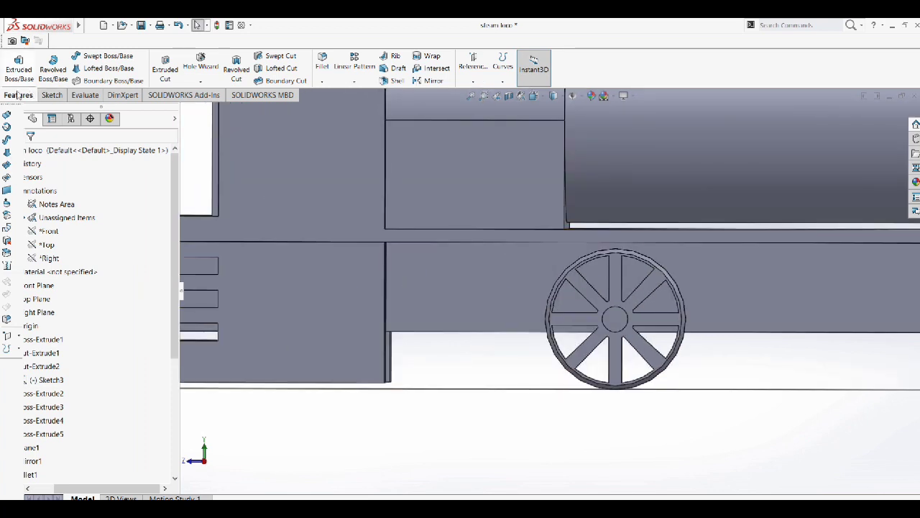
{"action": "scroll", "coordinate": [150, 366], "scroll_direction": "down", "scroll_amount": 5}
{"action": "left_click", "coordinate": [44, 474]}
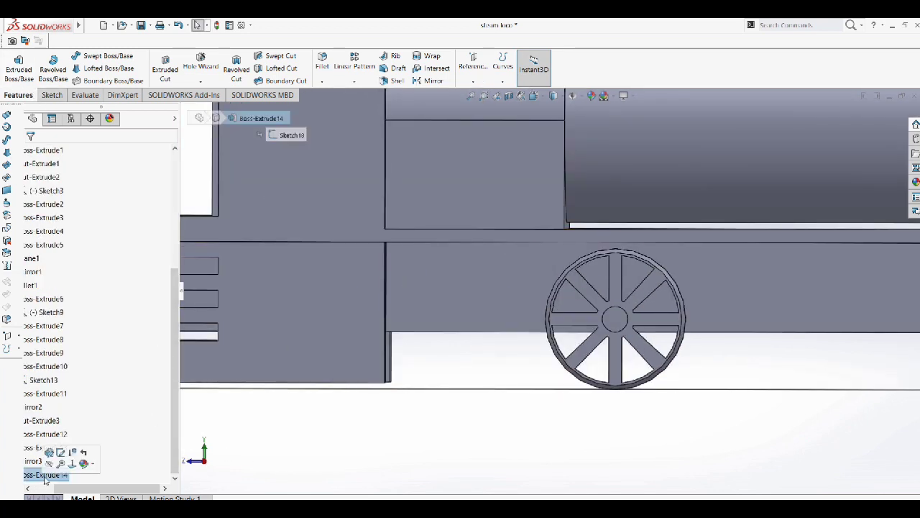
Step: Start a linear pattern of Boss-Extrude18, Chamfer1 and Boss-Extrude17
{"action": "left_click", "coordinate": [353, 80]}
{"action": "left_click", "coordinate": [370, 93]}
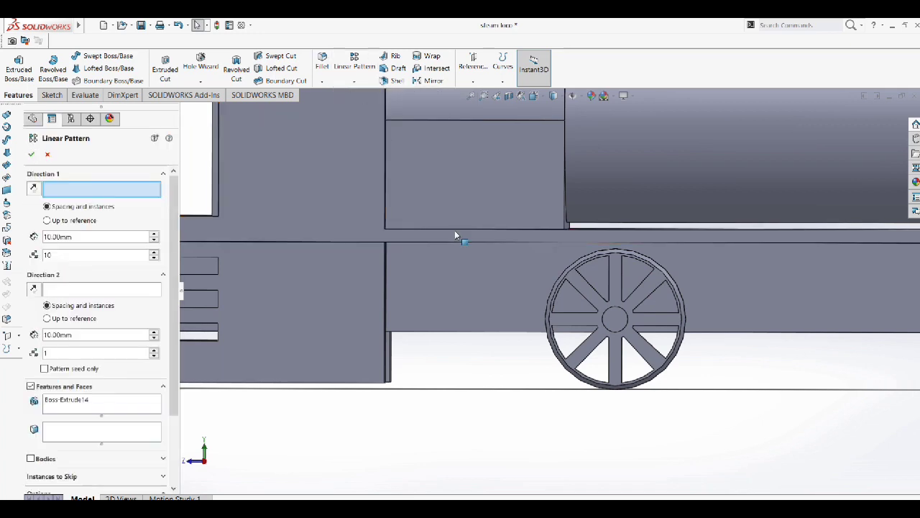
{"action": "key", "text": "f"}
{"action": "left_click", "coordinate": [66, 400]}
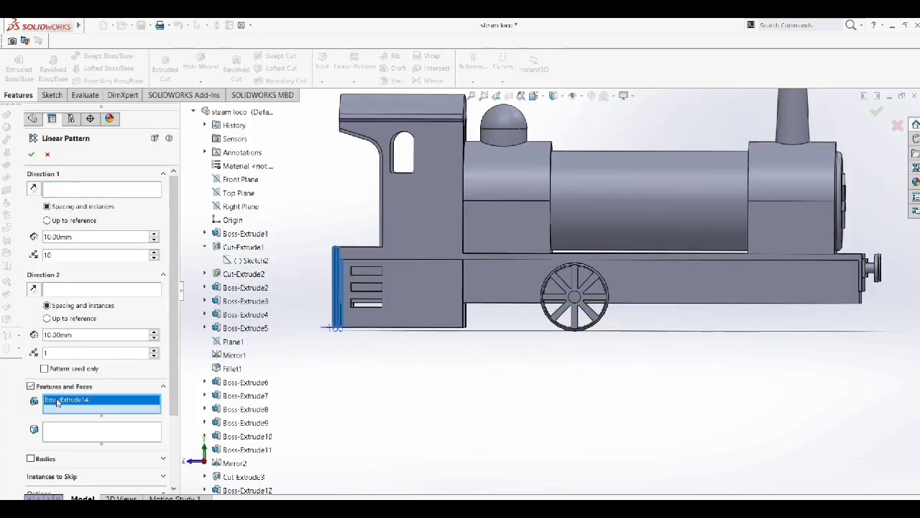
{"action": "key", "text": "Delete"}
{"action": "scroll", "coordinate": [243, 428], "scroll_direction": "down", "scroll_amount": 4}
{"action": "left_click", "coordinate": [246, 477]}
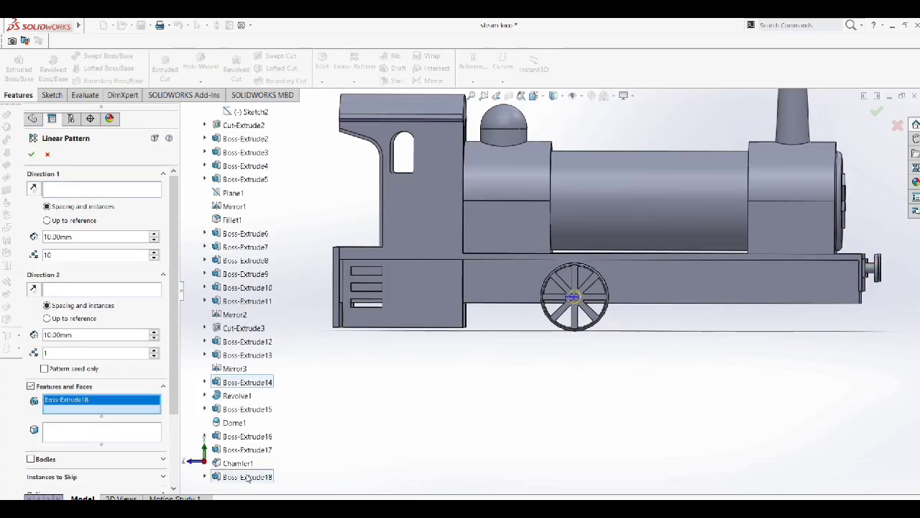
{"action": "left_click", "coordinate": [235, 463]}
{"action": "left_click", "coordinate": [246, 449]}
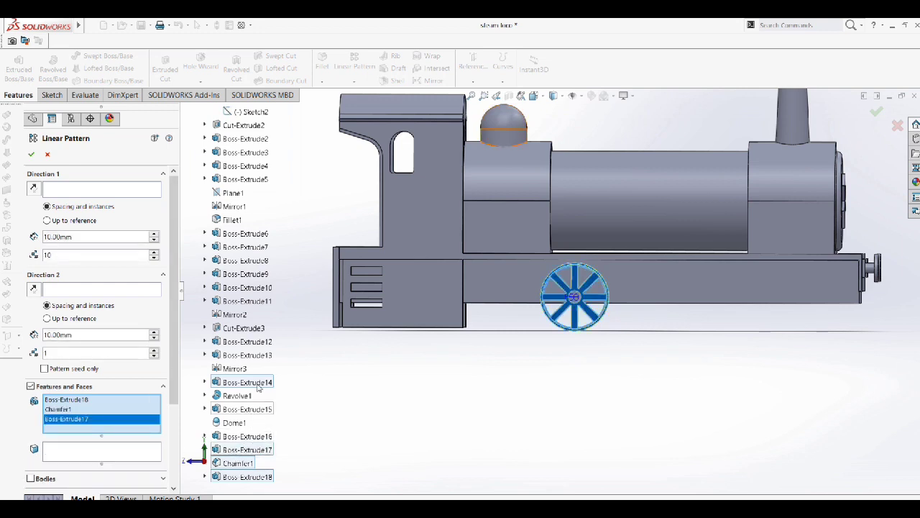
Step: Pattern along the frame's bottom edge with 3 instances at 1800 mm spacing
{"action": "left_click", "coordinate": [63, 190]}
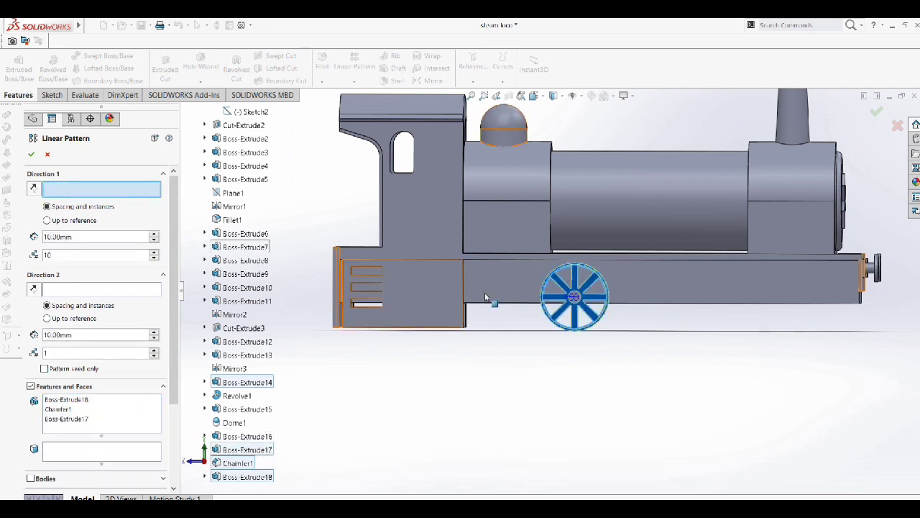
{"action": "left_click", "coordinate": [688, 304]}
{"action": "key", "text": "BackSpace"}
{"action": "key", "text": "BackSpace"}
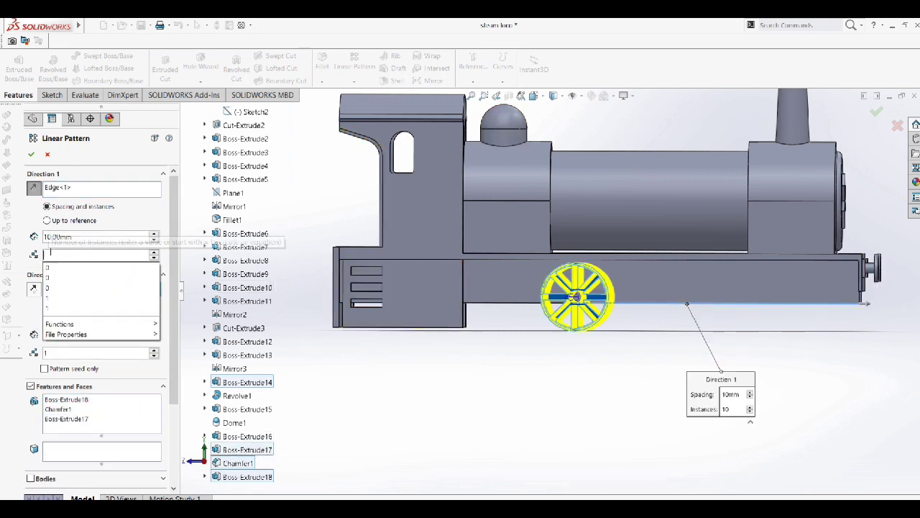
{"action": "type", "text": "3"}
{"action": "left_click", "coordinate": [45, 237]}
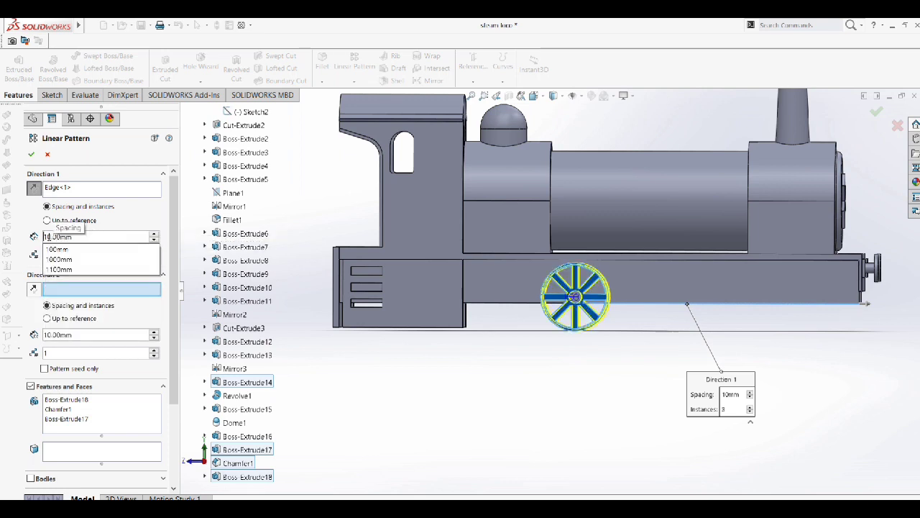
{"action": "key", "text": "BackSpace"}
{"action": "type", "text": "200"}
{"action": "key", "text": "Return"}
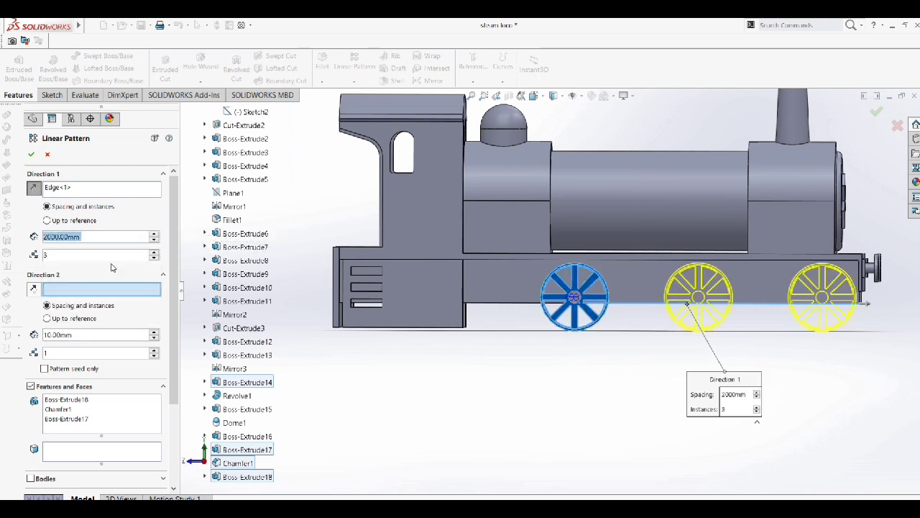
{"action": "type", "text": "1800"}
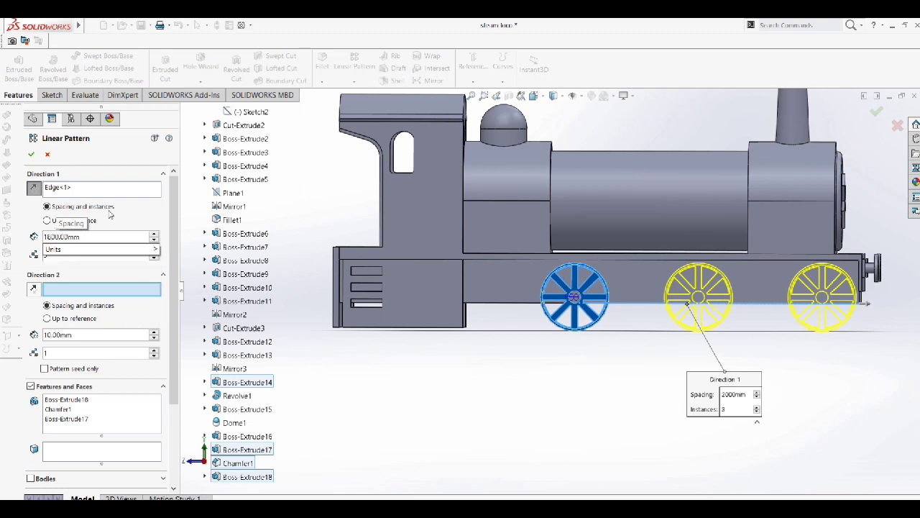
{"action": "key", "text": "Return"}
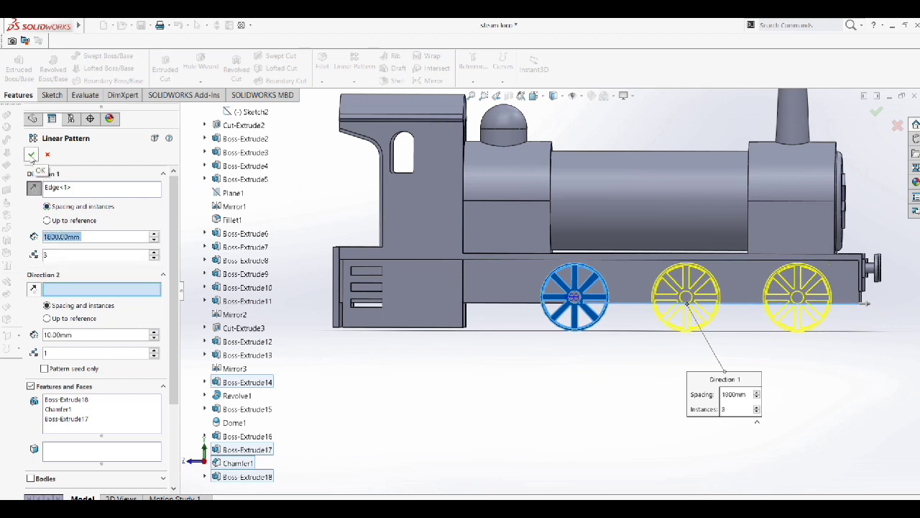
{"action": "left_click", "coordinate": [31, 154]}
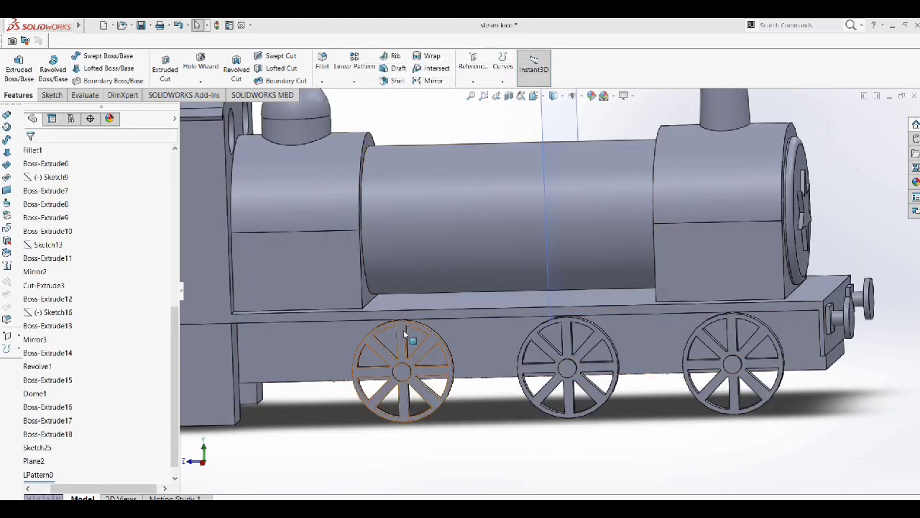
Step: On the front wheel face, sketch a long straight slot spanning all three wheels
{"action": "left_click", "coordinate": [404, 329]}
{"action": "left_click", "coordinate": [467, 292]}
{"action": "right_click", "coordinate": [515, 249]}
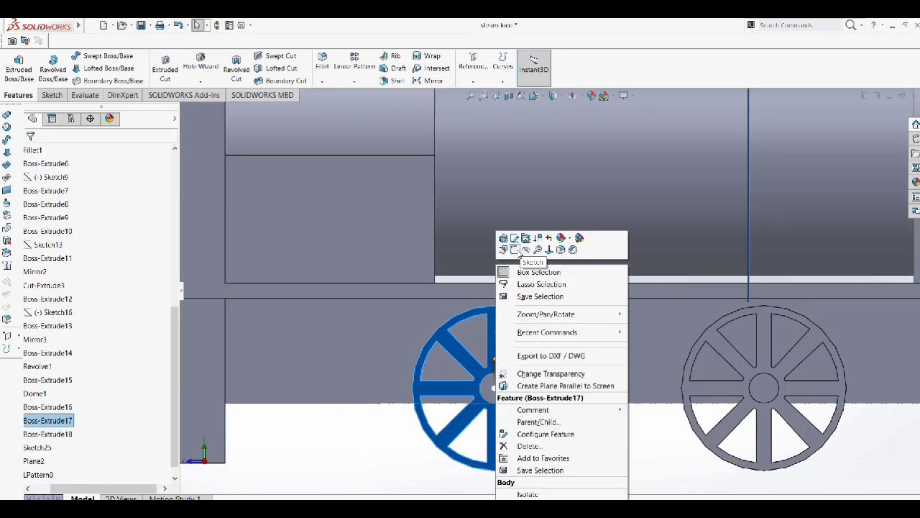
{"action": "left_click", "coordinate": [515, 250]}
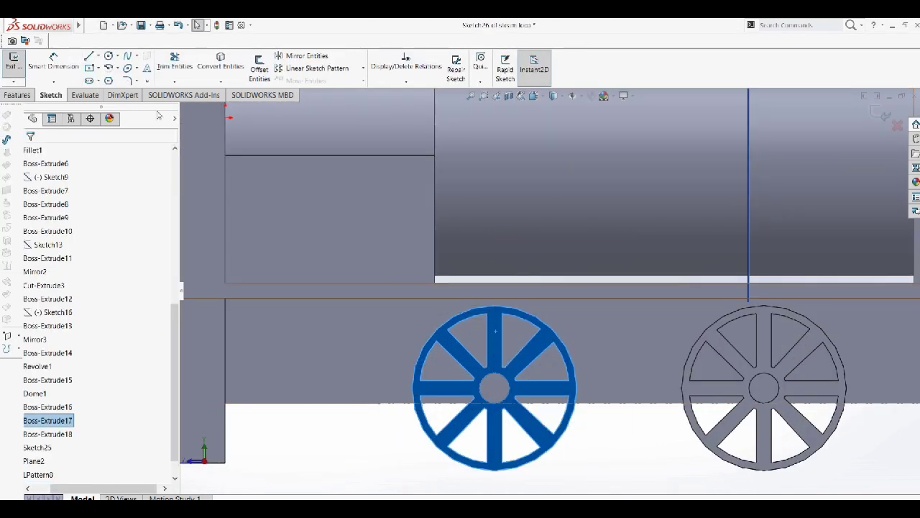
{"action": "left_click", "coordinate": [88, 81]}
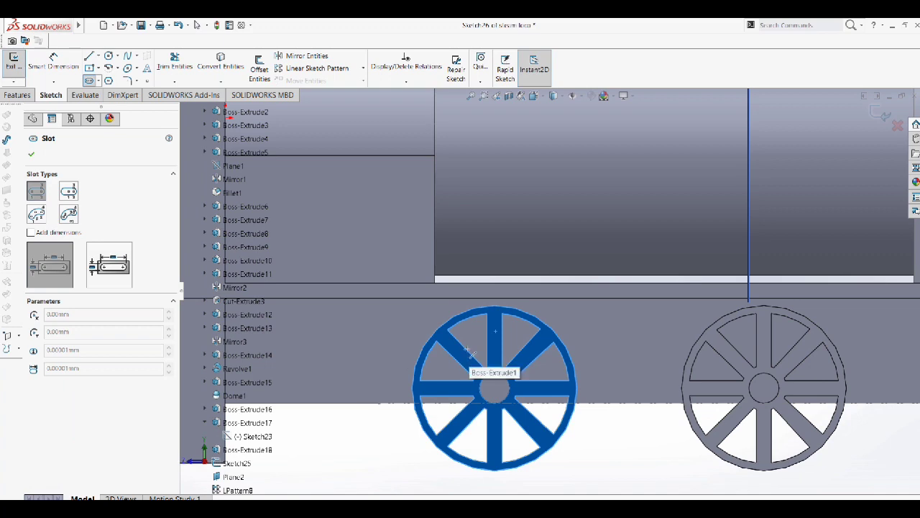
{"action": "left_click", "coordinate": [494, 321]}
{"action": "scroll", "coordinate": [827, 328], "scroll_direction": "up", "scroll_amount": 2}
{"action": "scroll", "coordinate": [719, 316], "scroll_direction": "up", "scroll_amount": 2}
{"action": "left_click", "coordinate": [688, 304]}
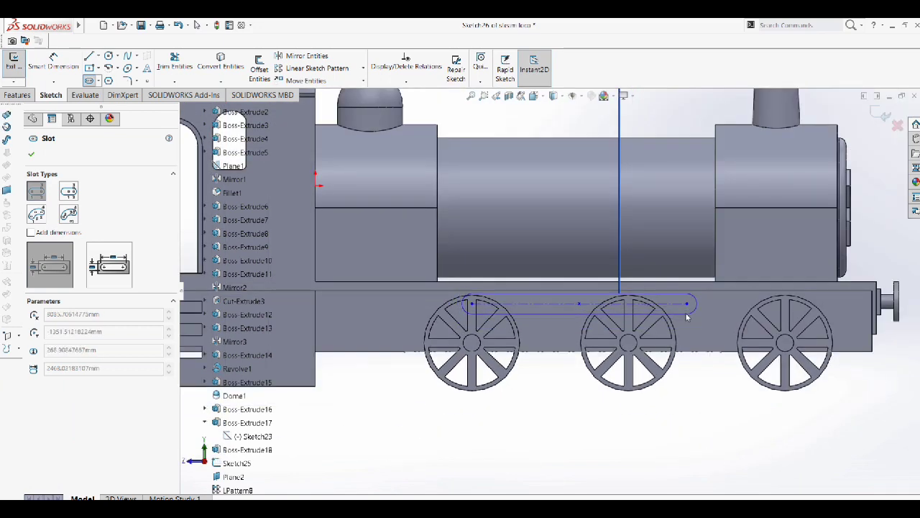
{"action": "left_click", "coordinate": [697, 318]}
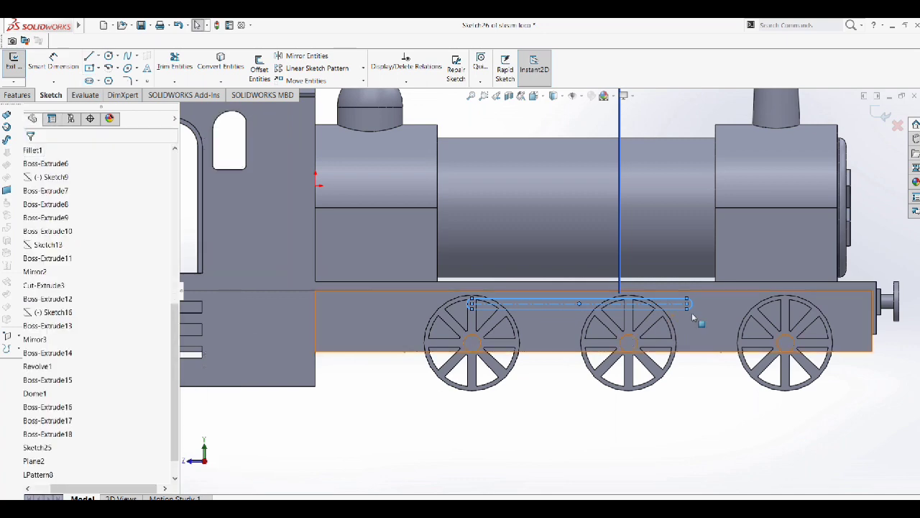
{"action": "scroll", "coordinate": [701, 316], "scroll_direction": "down", "scroll_amount": 3}
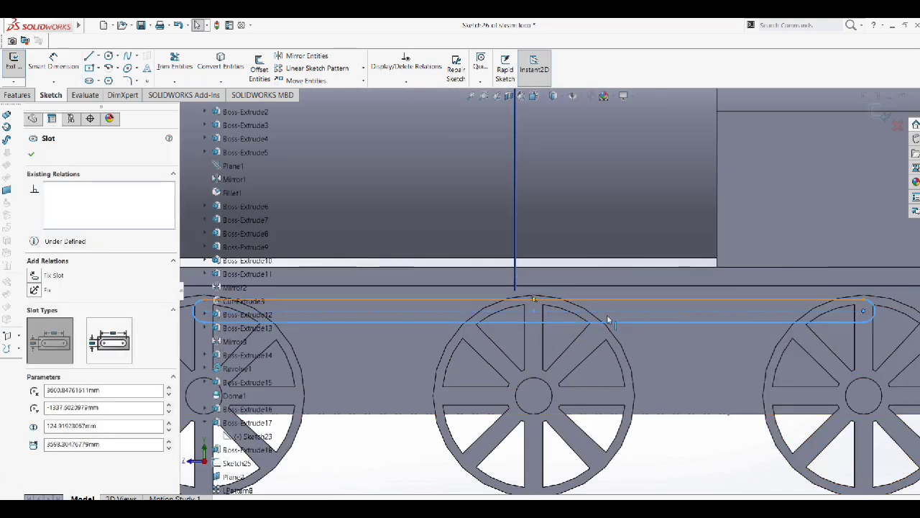
{"action": "scroll", "coordinate": [608, 320], "scroll_direction": "up", "scroll_amount": 3}
{"action": "scroll", "coordinate": [558, 306], "scroll_direction": "down", "scroll_amount": 3}
{"action": "scroll", "coordinate": [558, 306], "scroll_direction": "up", "scroll_amount": 3}
{"action": "left_click", "coordinate": [31, 154]}
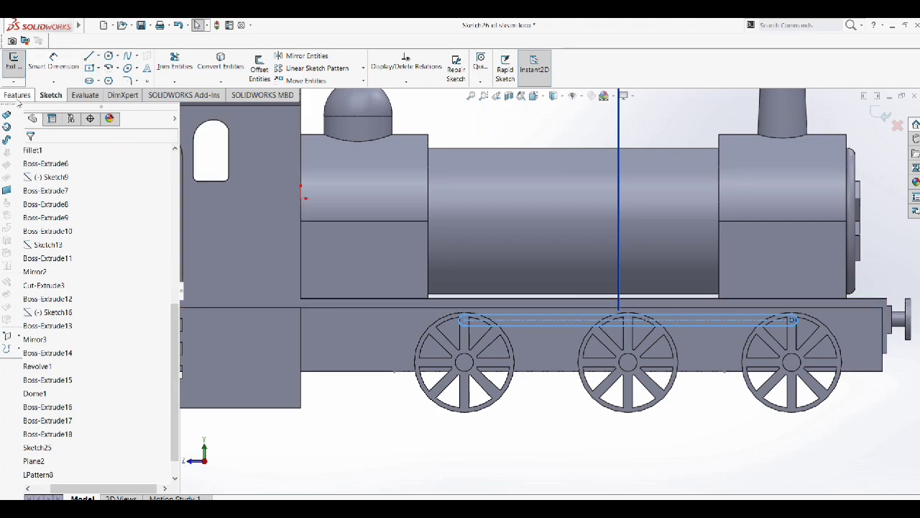
Step: Extrude the slot sketch as Boss-Extrude19, forming the coupling rod
{"action": "left_click", "coordinate": [17, 95]}
{"action": "left_click", "coordinate": [18, 66]}
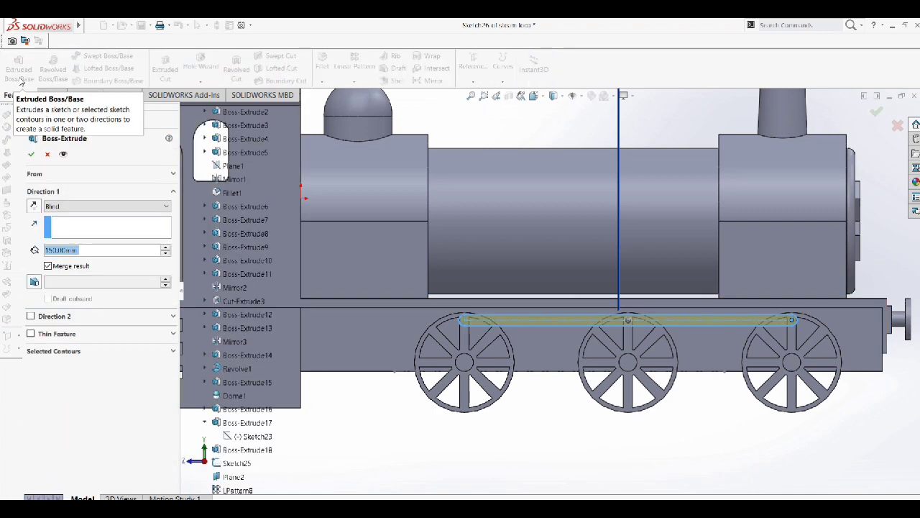
{"action": "left_click", "coordinate": [31, 155]}
{"action": "scroll", "coordinate": [576, 353], "scroll_direction": "down", "scroll_amount": 2}
{"action": "scroll", "coordinate": [570, 333], "scroll_direction": "up", "scroll_amount": 1}
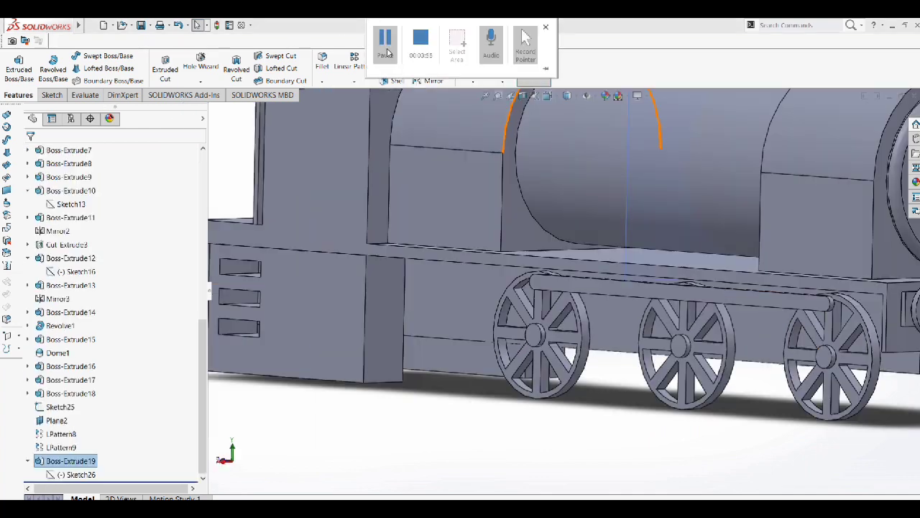
Step: Start a new sketch on the coupling rod's face
{"action": "left_click", "coordinate": [633, 296]}
{"action": "left_click", "coordinate": [599, 245]}
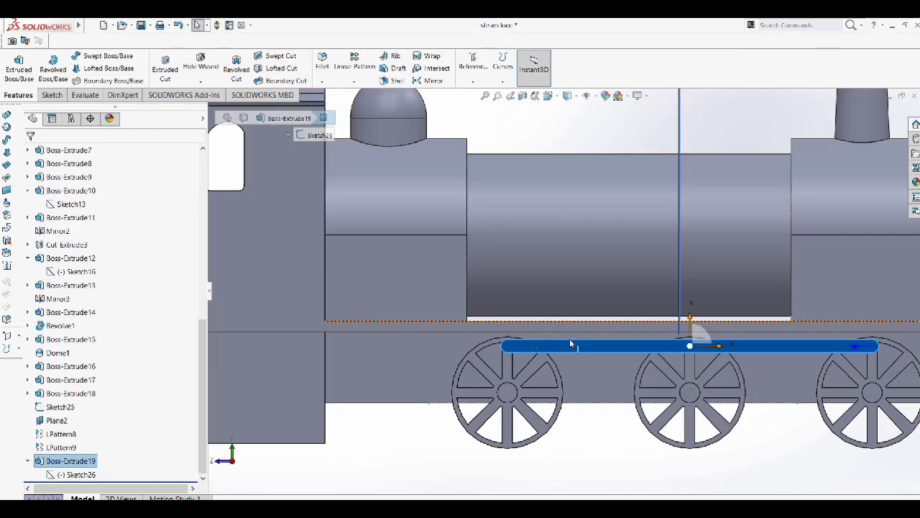
{"action": "scroll", "coordinate": [570, 344], "scroll_direction": "down", "scroll_amount": 2}
{"action": "right_click", "coordinate": [569, 344]}
{"action": "left_click", "coordinate": [586, 250]}
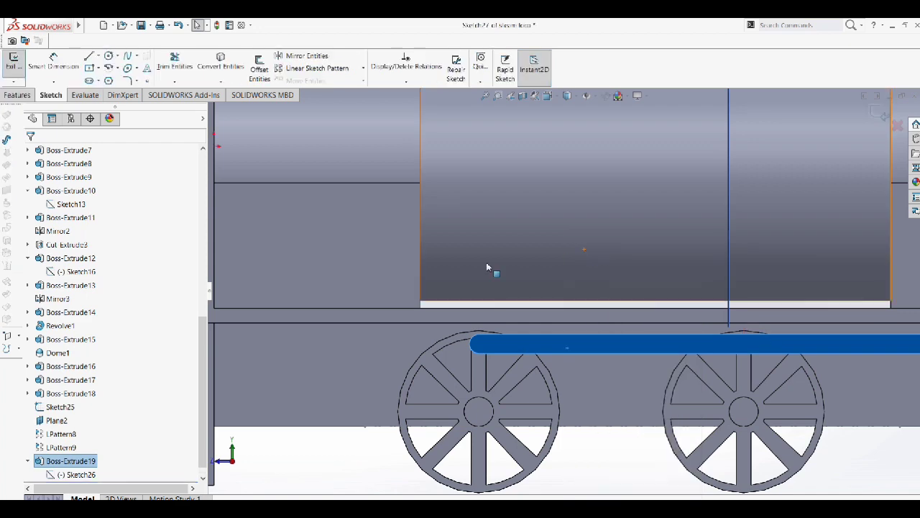
Step: Draw a vertical straight slot from the front wheel's centre up to the rod
{"action": "left_click", "coordinate": [95, 81]}
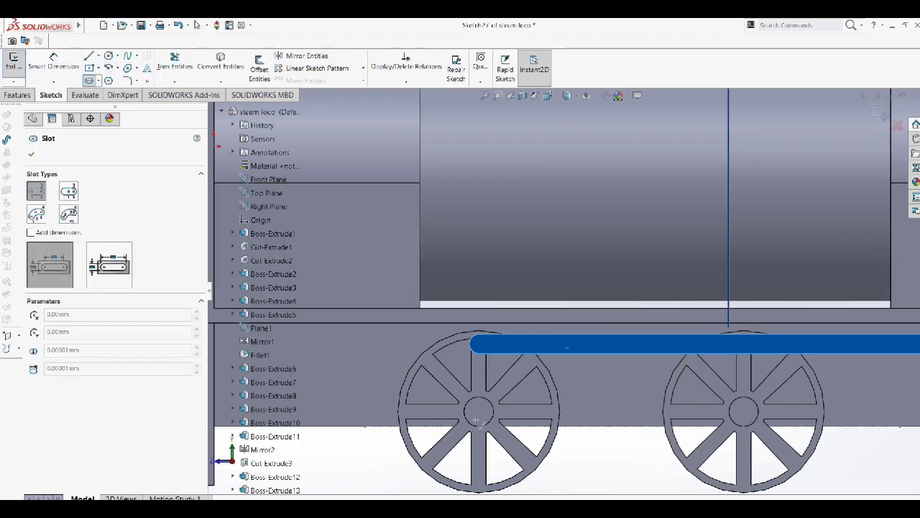
{"action": "scroll", "coordinate": [479, 410], "scroll_direction": "down", "scroll_amount": 3}
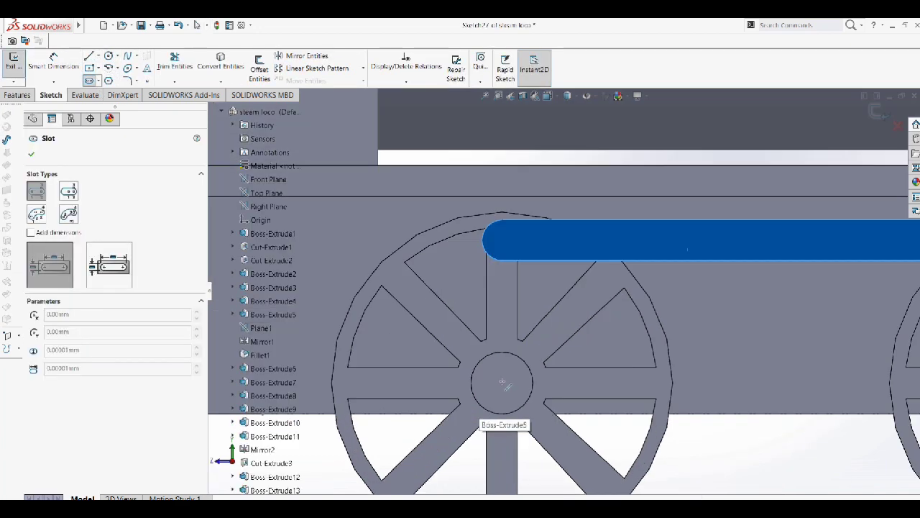
{"action": "left_click", "coordinate": [502, 382]}
{"action": "left_click", "coordinate": [502, 238]}
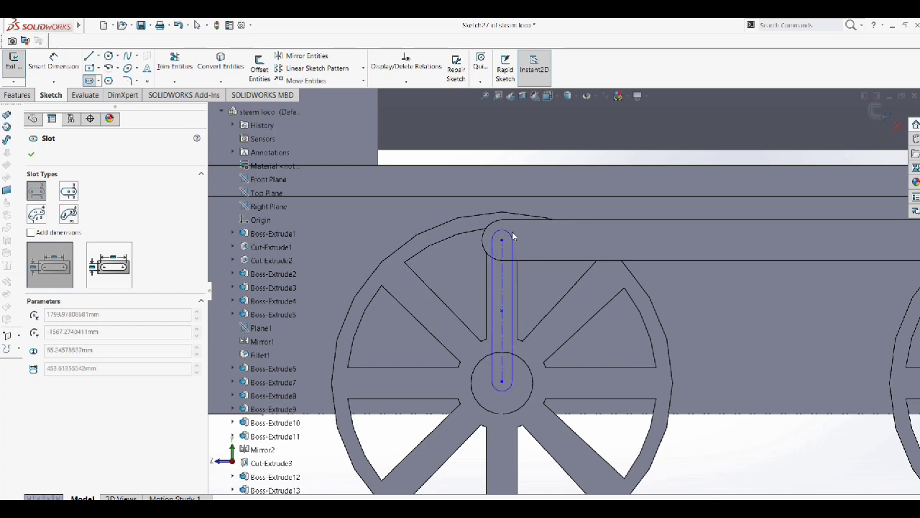
{"action": "left_click", "coordinate": [513, 236]}
{"action": "scroll", "coordinate": [491, 248], "scroll_direction": "up", "scroll_amount": 3}
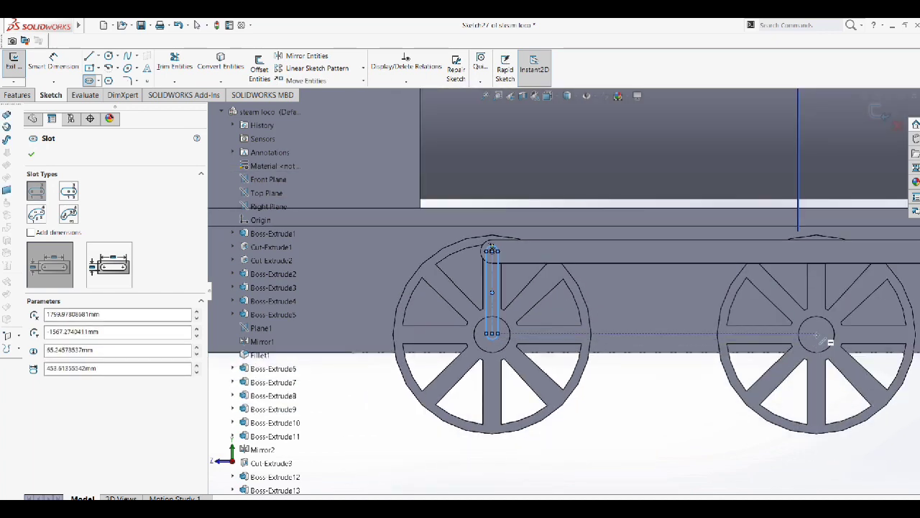
{"action": "scroll", "coordinate": [817, 335], "scroll_direction": "down", "scroll_amount": 3}
Step: Draw two more vertical slots from the remaining wheel hubs up to the rod
{"action": "left_click", "coordinate": [770, 327]}
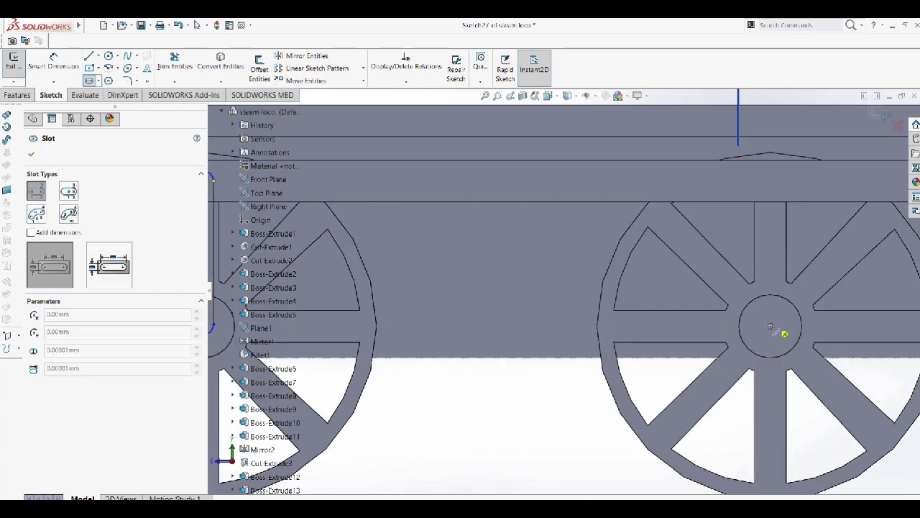
{"action": "left_click", "coordinate": [773, 185]}
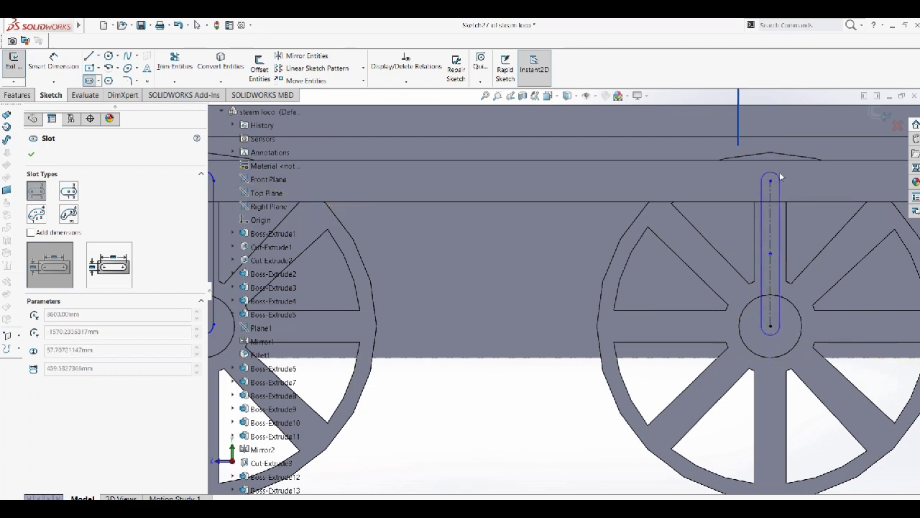
{"action": "left_click", "coordinate": [780, 216]}
{"action": "scroll", "coordinate": [770, 288], "scroll_direction": "up", "scroll_amount": 2}
{"action": "scroll", "coordinate": [421, 247], "scroll_direction": "down", "scroll_amount": 2}
{"action": "scroll", "coordinate": [805, 348], "scroll_direction": "down", "scroll_amount": 3}
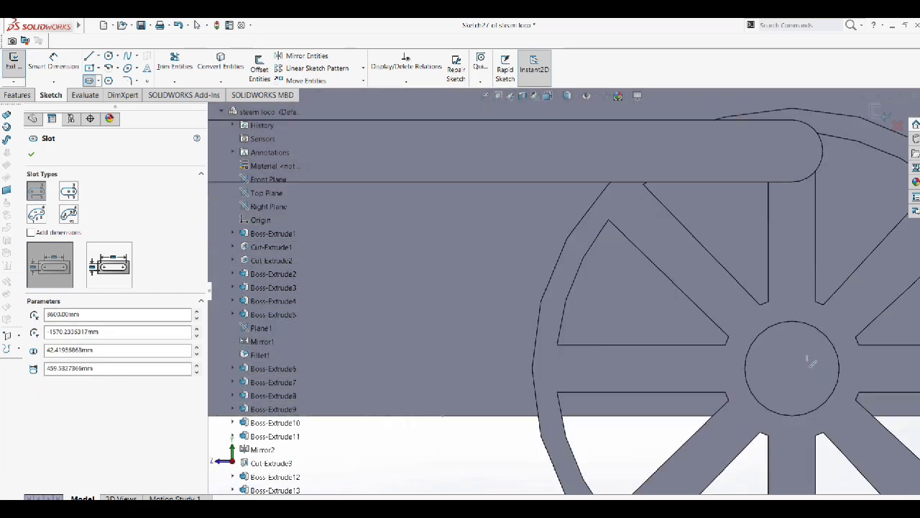
{"action": "left_click", "coordinate": [799, 369]}
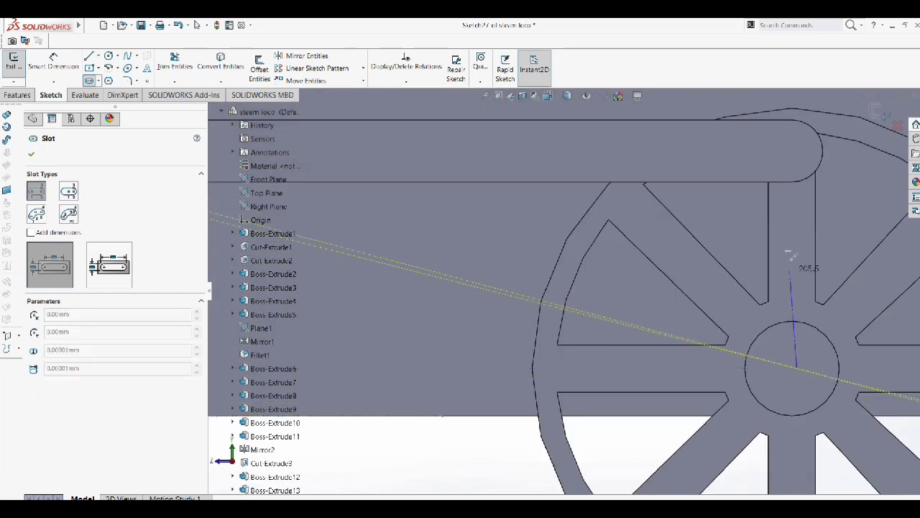
{"action": "left_click", "coordinate": [798, 150]}
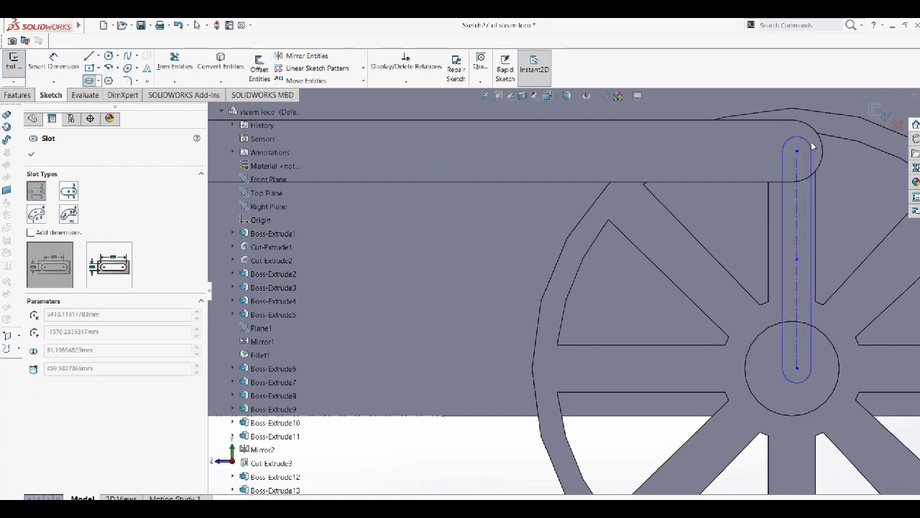
{"action": "left_click", "coordinate": [815, 148]}
{"action": "left_click", "coordinate": [28, 154]}
Step: Widen the right wheel's slot so it covers the hub
{"action": "left_click", "coordinate": [795, 345]}
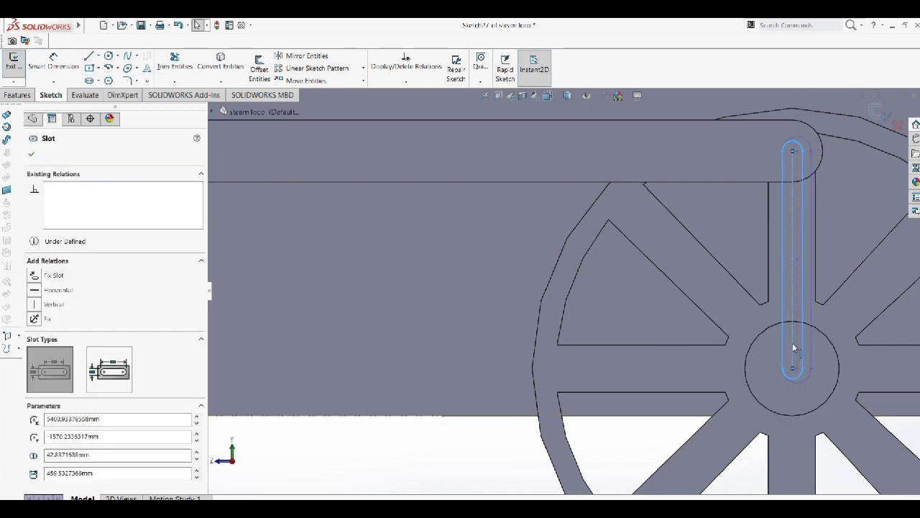
{"action": "mouse_move", "coordinate": [786, 323]}
{"action": "left_mouse_down"}
{"action": "mouse_move", "coordinate": [779, 247]}
{"action": "mouse_move", "coordinate": [807, 312]}
{"action": "left_mouse_up"}
{"action": "scroll", "coordinate": [665, 304], "scroll_direction": "up", "scroll_amount": 3}
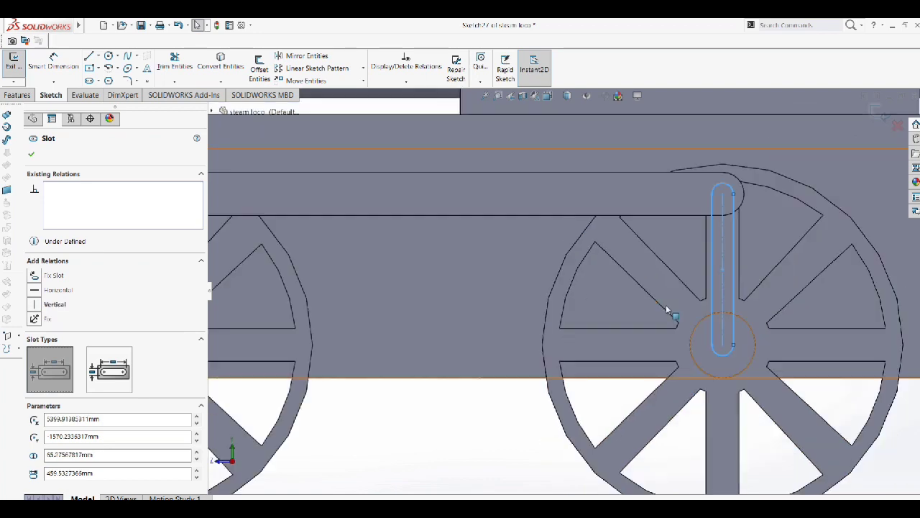
{"action": "middle_click_drag", "start_coordinate": [666, 309], "coordinate": [359, 245], "text": "ctrl"}
Step: Dimension the first slot's top arc with a 25 mm radius
{"action": "left_click", "coordinate": [51, 65]}
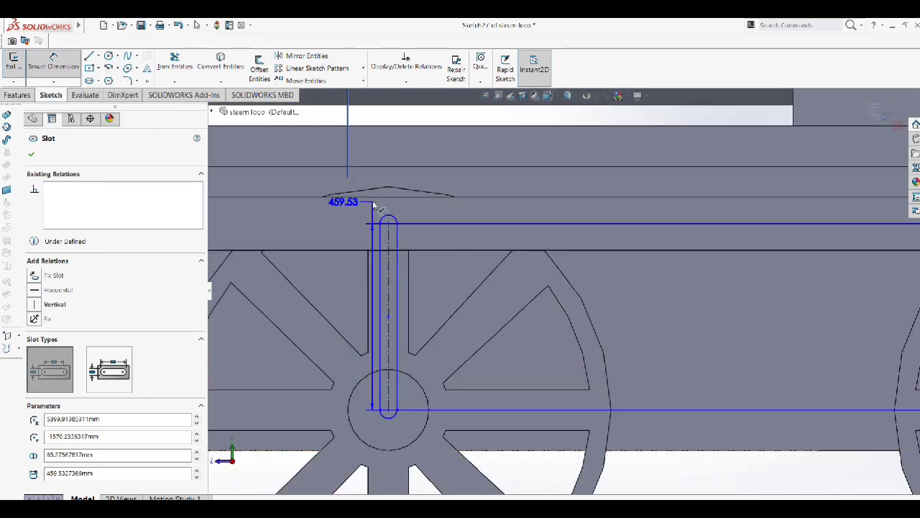
{"action": "left_click", "coordinate": [381, 217]}
{"action": "left_click", "coordinate": [370, 209]}
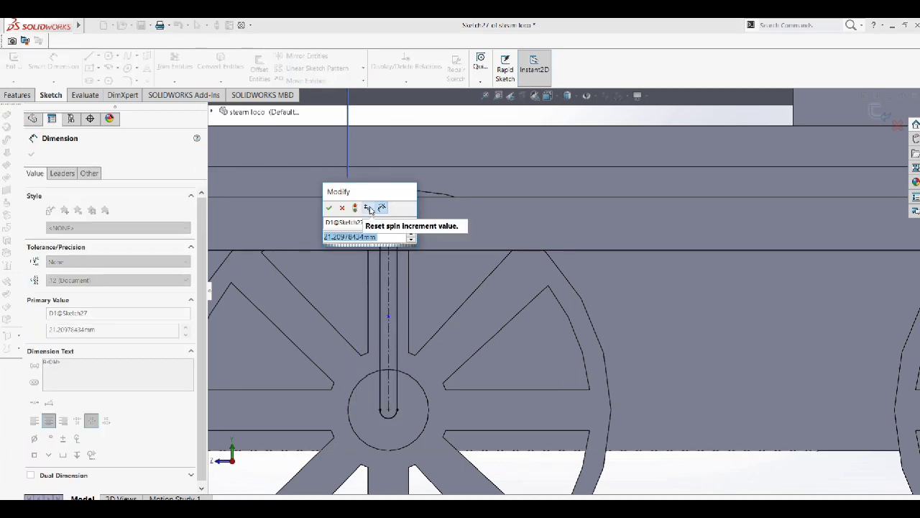
{"action": "key", "text": "Return"}
Step: Give the other slots' top arcs R25 radius dimensions as well
{"action": "middle_click_drag", "start_coordinate": [371, 209], "coordinate": [787, 283], "text": "ctrl"}
{"action": "scroll", "coordinate": [786, 283], "scroll_direction": "down", "scroll_amount": 1}
{"action": "left_click", "coordinate": [787, 284]}
{"action": "left_click", "coordinate": [766, 279]}
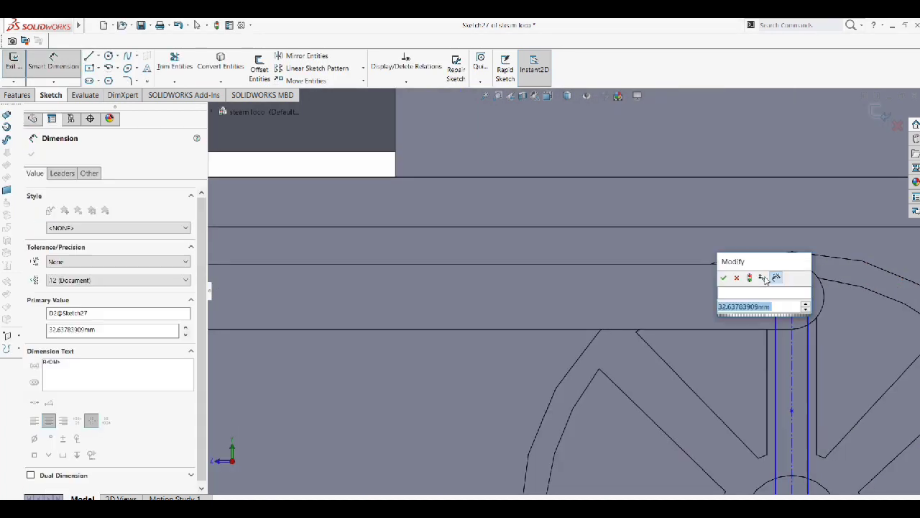
{"action": "type", "text": "2"}
{"action": "key", "text": "Return"}
{"action": "scroll", "coordinate": [732, 410], "scroll_direction": "up", "scroll_amount": 2}
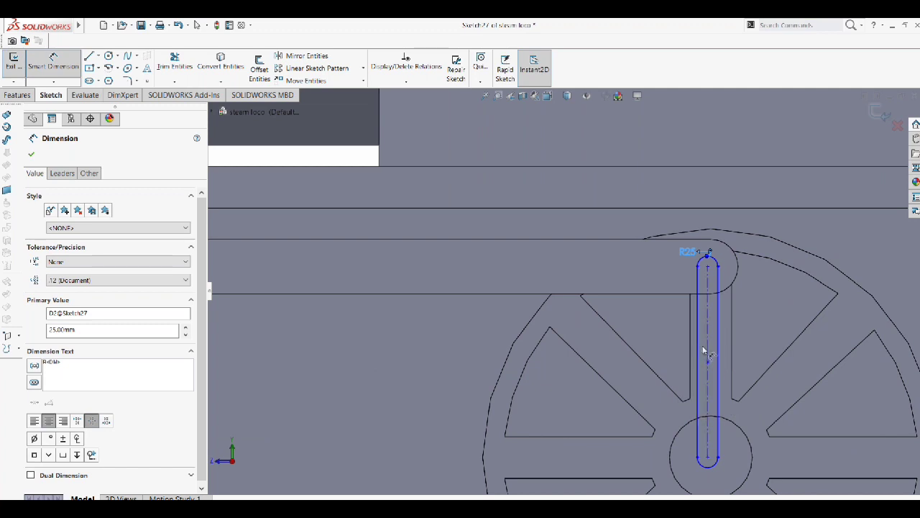
{"action": "middle_click_drag", "start_coordinate": [709, 253], "coordinate": [349, 267], "text": "ctrl"}
{"action": "scroll", "coordinate": [359, 318], "scroll_direction": "down", "scroll_amount": 1}
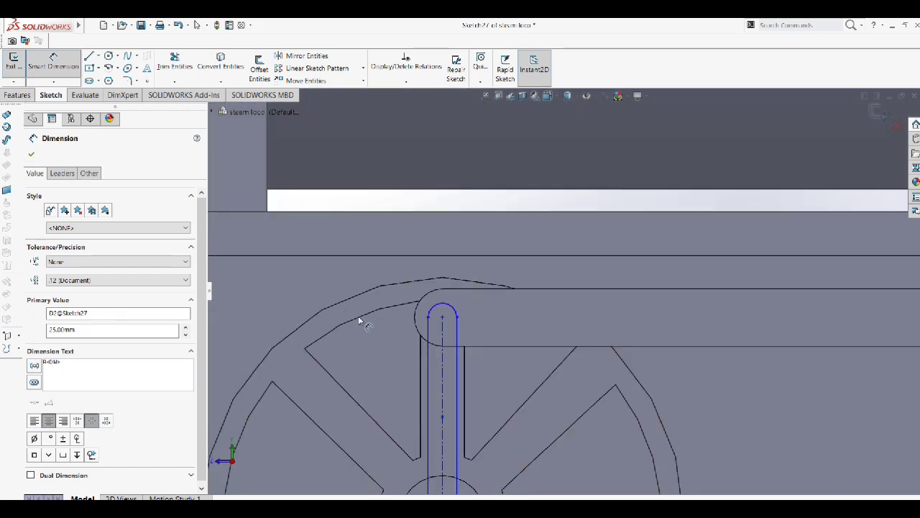
{"action": "left_click", "coordinate": [501, 305]}
{"action": "key", "text": "Return"}
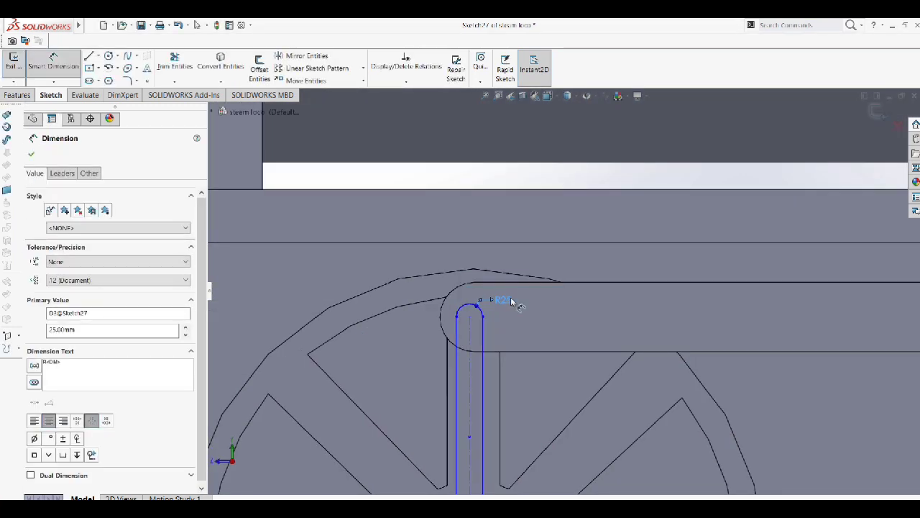
{"action": "key", "text": "Escape"}
Step: Select the wheel slots to verify their R25 parameters, then clear the selection
{"action": "scroll", "coordinate": [527, 416], "scroll_direction": "up", "scroll_amount": 2}
{"action": "scroll", "coordinate": [527, 415], "scroll_direction": "up", "scroll_amount": 2}
{"action": "scroll", "coordinate": [532, 413], "scroll_direction": "up", "scroll_amount": 2}
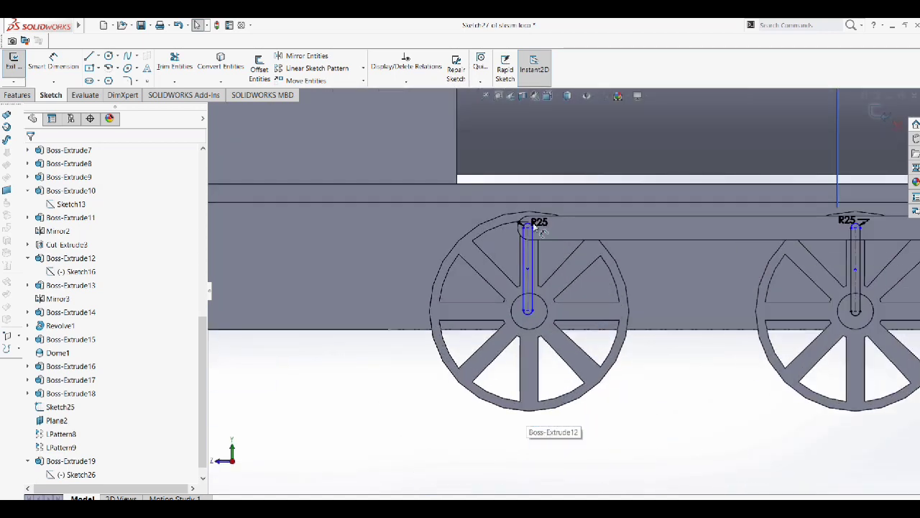
{"action": "scroll", "coordinate": [535, 414], "scroll_direction": "down", "scroll_amount": 5}
{"action": "left_click", "coordinate": [546, 279]}
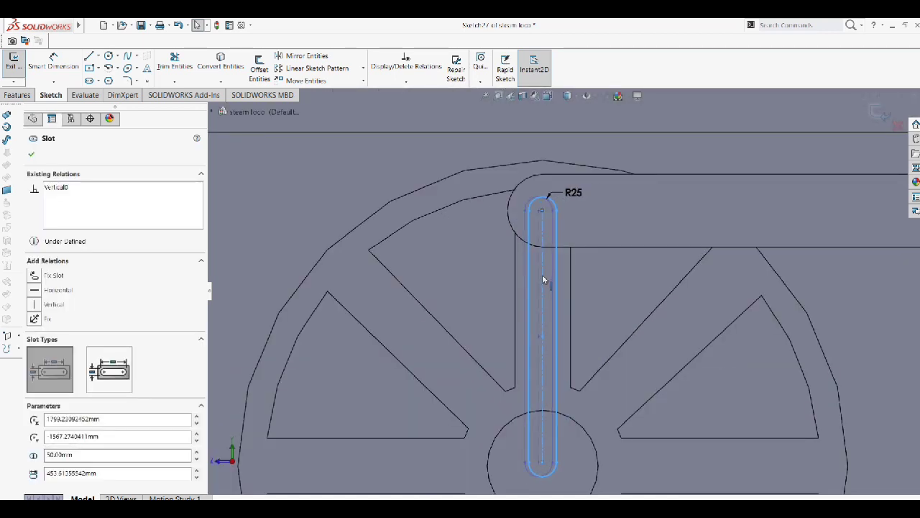
{"action": "scroll", "coordinate": [542, 275], "scroll_direction": "up", "scroll_amount": 5}
{"action": "scroll", "coordinate": [784, 316], "scroll_direction": "down", "scroll_amount": 5}
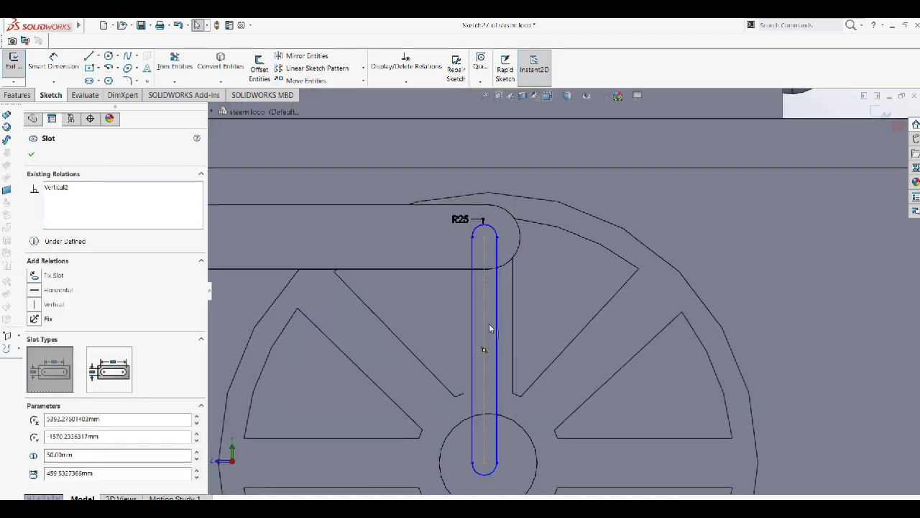
{"action": "left_click", "coordinate": [487, 332]}
{"action": "key", "text": "Escape"}
{"action": "scroll", "coordinate": [370, 273], "scroll_direction": "up", "scroll_amount": 3}
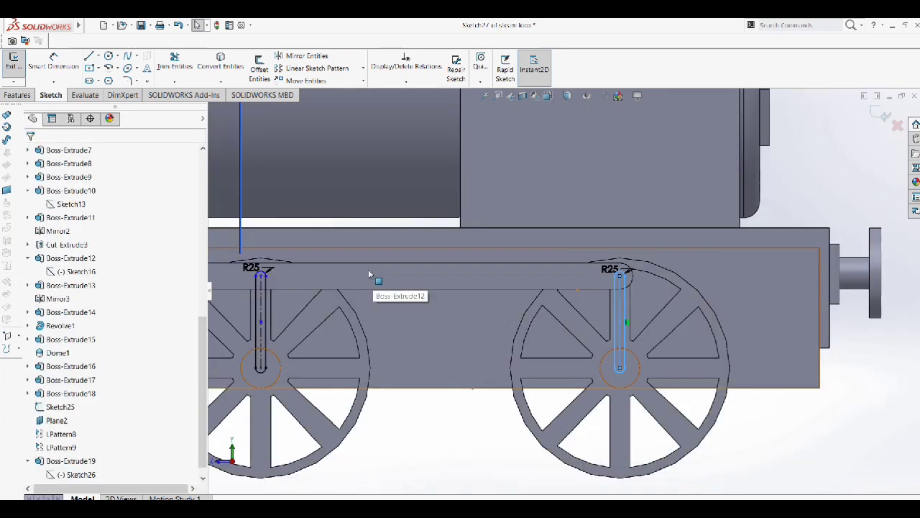
{"action": "scroll", "coordinate": [388, 292], "scroll_direction": "up", "scroll_amount": 2}
{"action": "scroll", "coordinate": [483, 301], "scroll_direction": "down", "scroll_amount": 5}
{"action": "scroll", "coordinate": [484, 302], "scroll_direction": "down", "scroll_amount": 3}
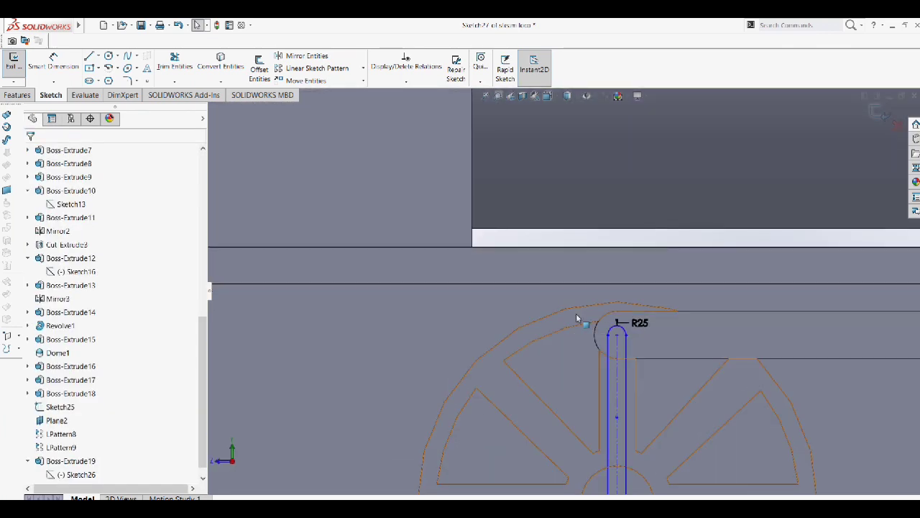
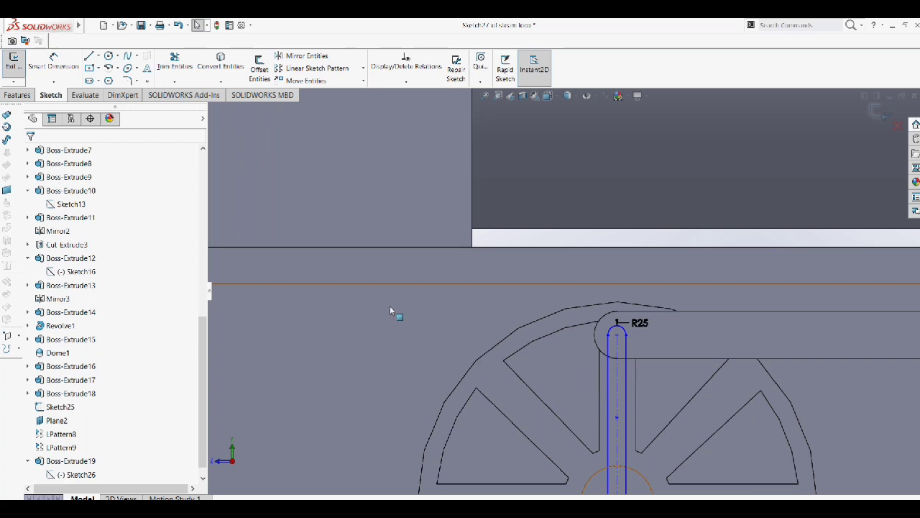
Step: Exit the sketch and boss-extrude the three wheel pins 5 mm deep
{"action": "key", "text": "e"}
{"action": "left_click", "coordinate": [115, 249]}
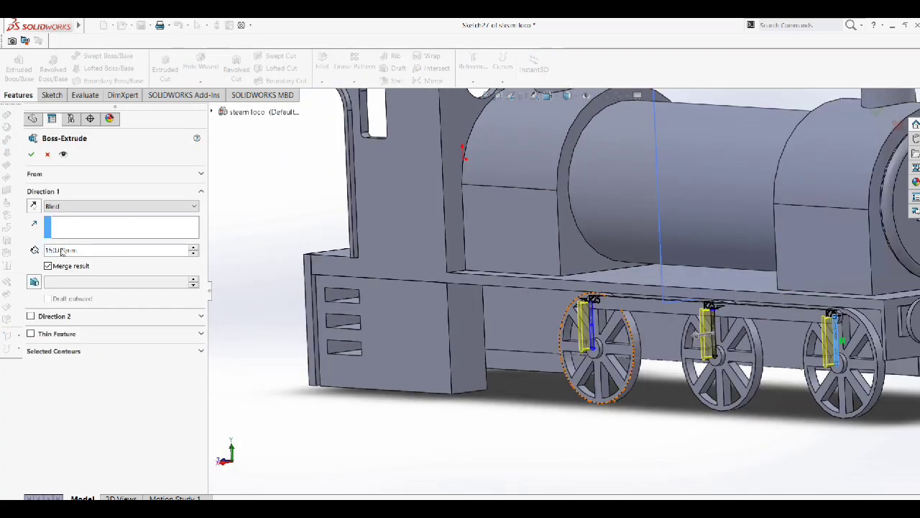
{"action": "left_click", "coordinate": [73, 281]}
{"action": "type", "text": "50"}
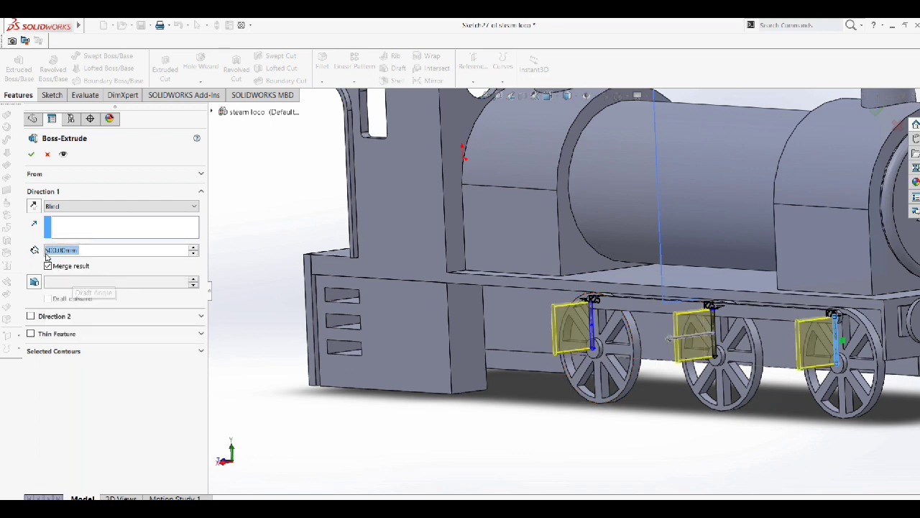
{"action": "type", "text": "5"}
{"action": "key", "text": "Return"}
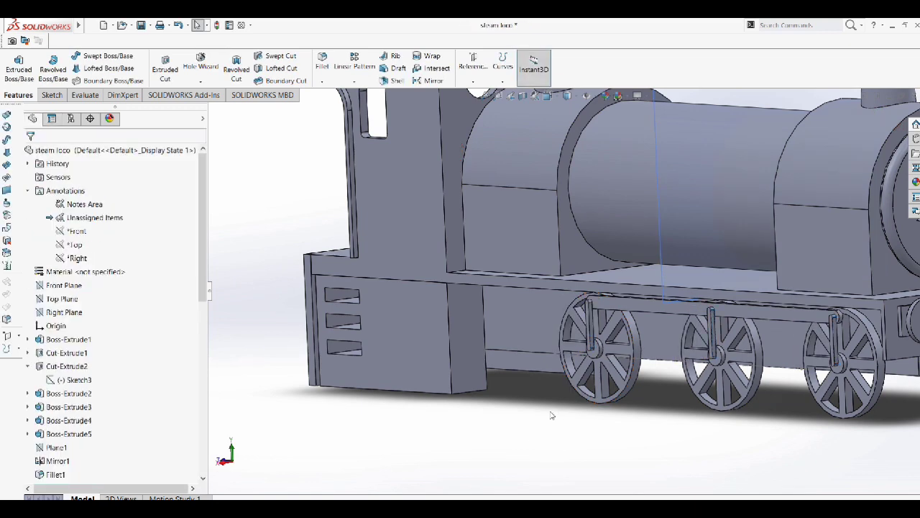
Step: Start a new sketch on the front wheel pin's face, viewed normal to it
{"action": "scroll", "coordinate": [618, 353], "scroll_direction": "down", "scroll_amount": 5}
{"action": "left_click", "coordinate": [542, 275]}
{"action": "right_click", "coordinate": [538, 258]}
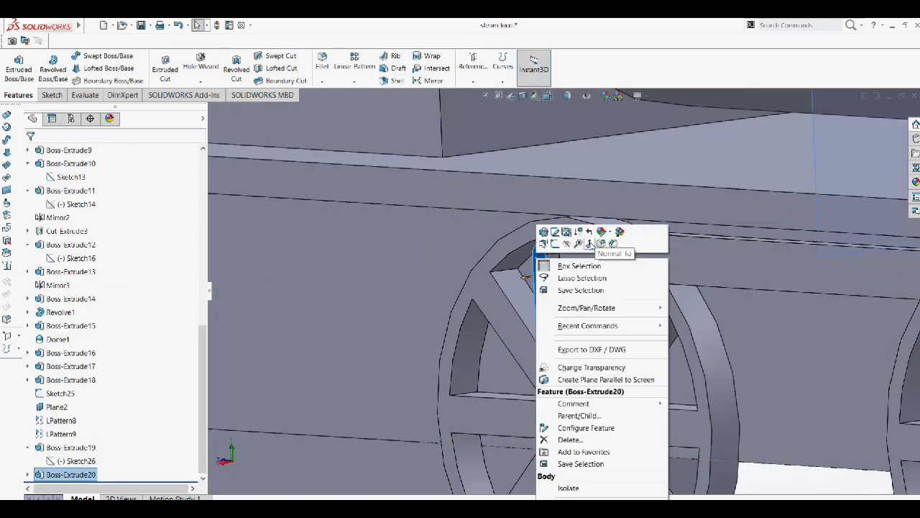
{"action": "left_click", "coordinate": [589, 244]}
{"action": "right_click", "coordinate": [543, 268]}
{"action": "left_click", "coordinate": [553, 245]}
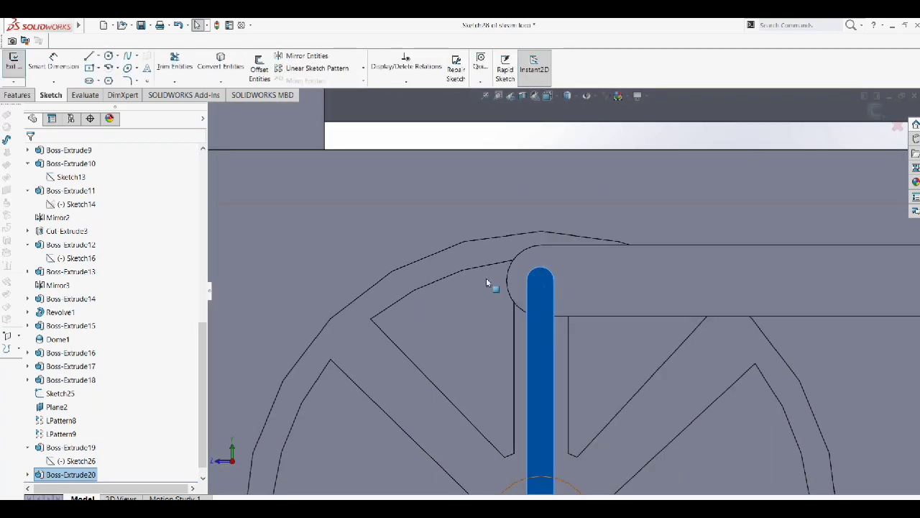
Step: Draw a centerpoint slot from the front pin angled back to the left of the wheel
{"action": "left_click", "coordinate": [89, 80]}
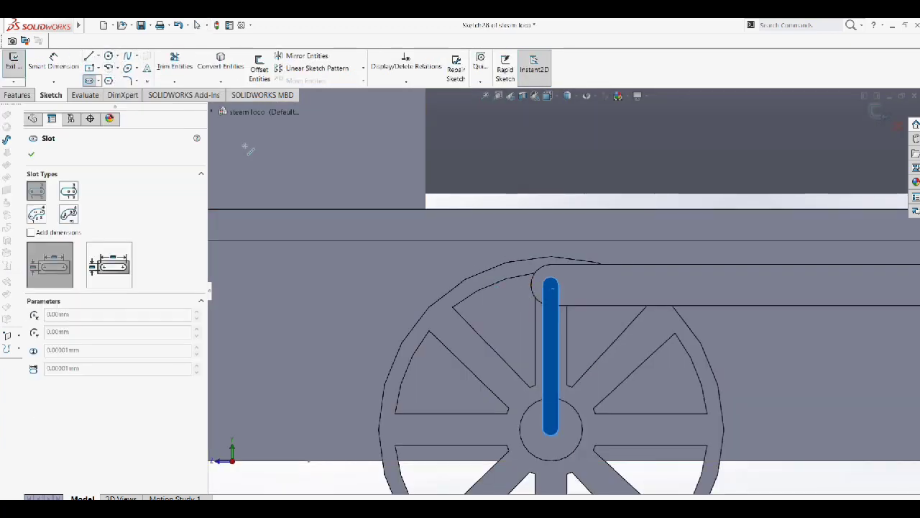
{"action": "scroll", "coordinate": [584, 291], "scroll_direction": "down", "scroll_amount": 3}
{"action": "scroll", "coordinate": [437, 294], "scroll_direction": "up", "scroll_amount": 3}
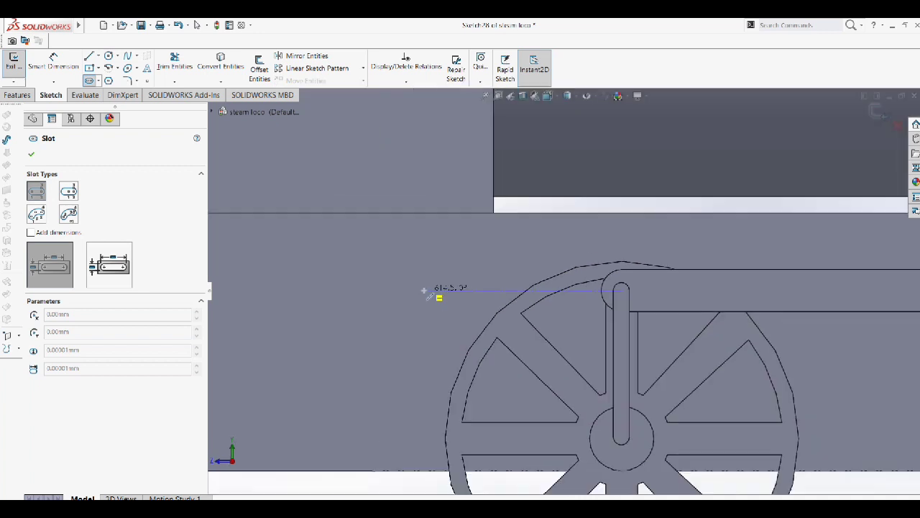
{"action": "scroll", "coordinate": [419, 291], "scroll_direction": "up", "scroll_amount": 3}
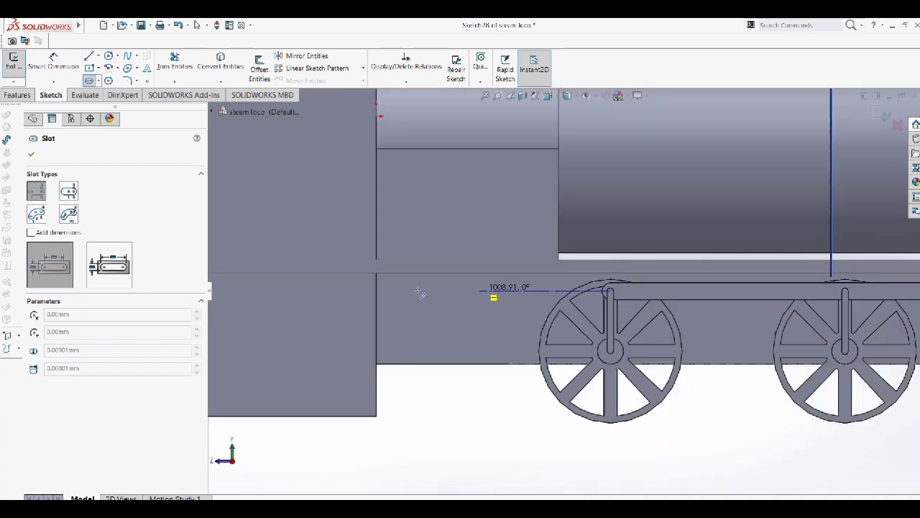
{"action": "left_click", "coordinate": [477, 312]}
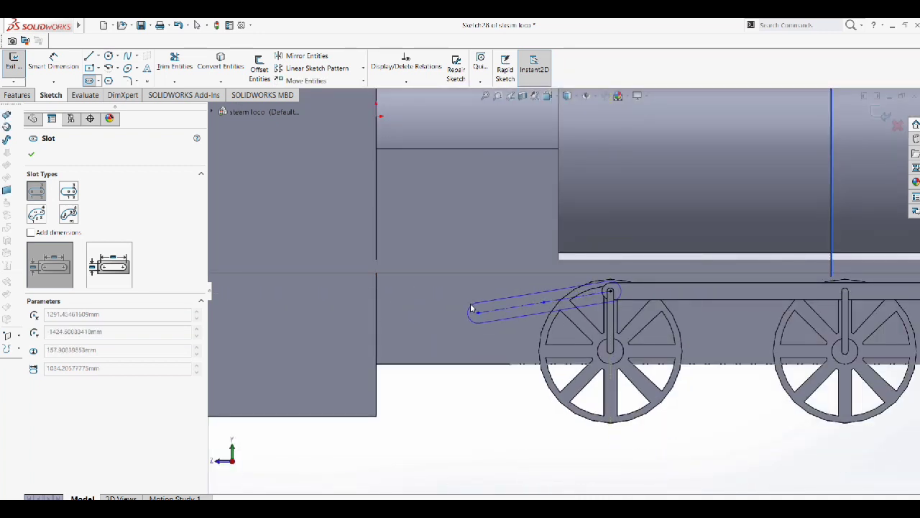
{"action": "left_click", "coordinate": [471, 307]}
{"action": "left_click", "coordinate": [31, 154]}
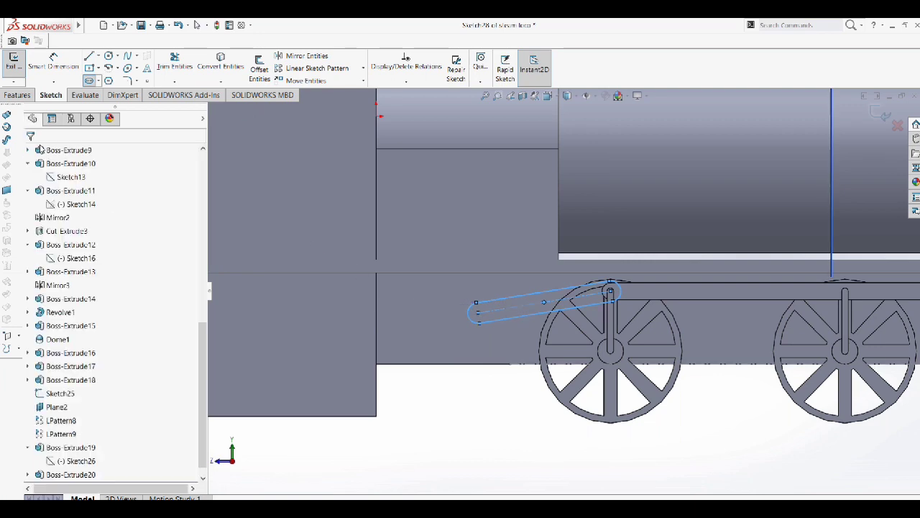
Step: Extrude the slot sketch 80 mm deep as the connecting rod
{"action": "left_click", "coordinate": [17, 95]}
{"action": "left_click", "coordinate": [18, 66]}
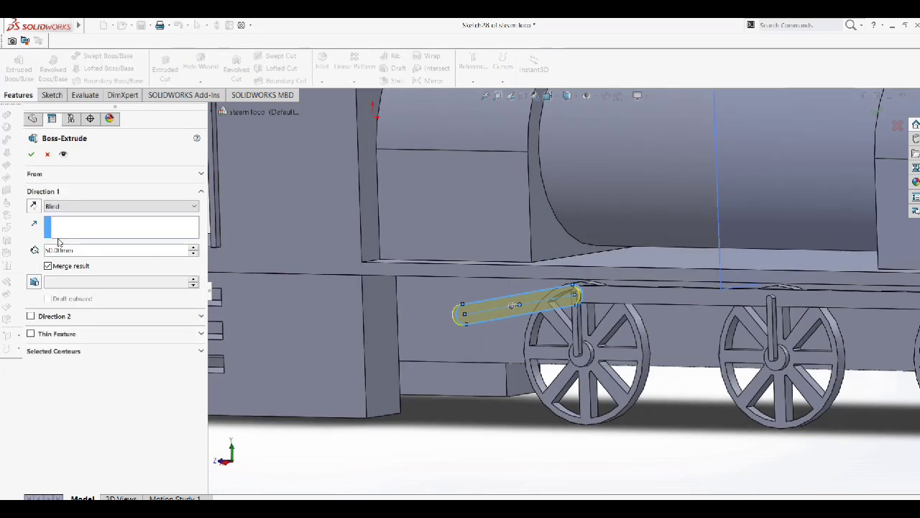
{"action": "double_click", "coordinate": [72, 249]}
{"action": "type", "text": "80"}
{"action": "key", "text": "Return"}
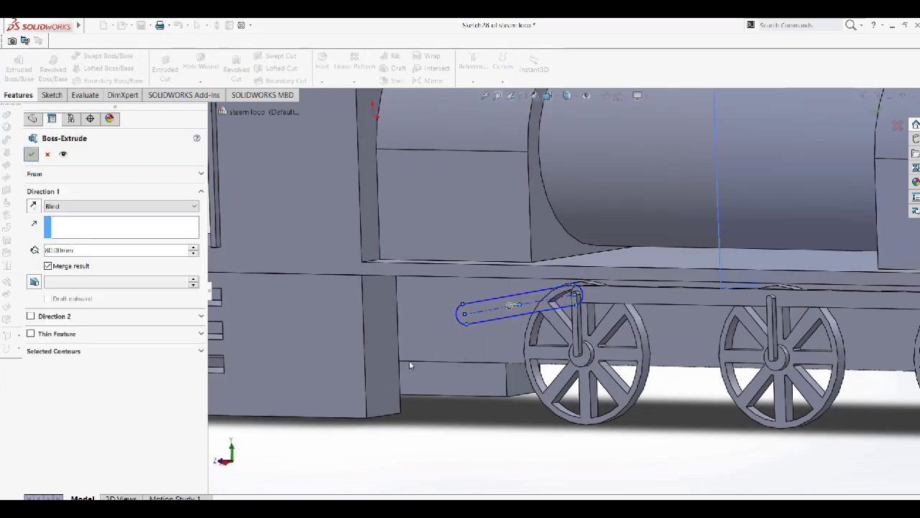
Step: Start a sketch on the face of the new 80 mm connecting rod
{"action": "mouse_move", "coordinate": [503, 350]}
{"action": "middle_mouse_down"}
{"action": "mouse_move", "coordinate": [477, 318]}
{"action": "mouse_move", "coordinate": [526, 339]}
{"action": "middle_mouse_up"}
{"action": "scroll", "coordinate": [526, 338], "scroll_direction": "down", "scroll_amount": 5}
{"action": "scroll", "coordinate": [550, 213], "scroll_direction": "down", "scroll_amount": 5}
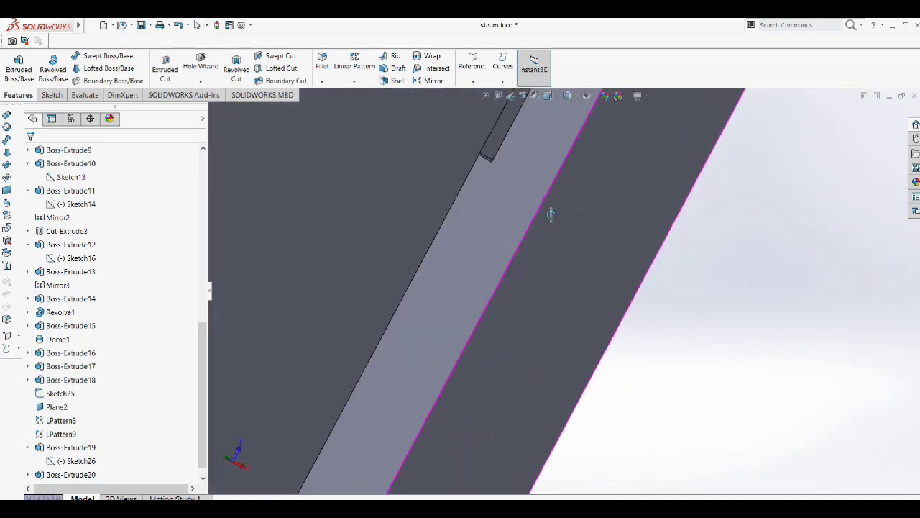
{"action": "scroll", "coordinate": [551, 214], "scroll_direction": "up", "scroll_amount": 5}
{"action": "left_click", "coordinate": [446, 449]}
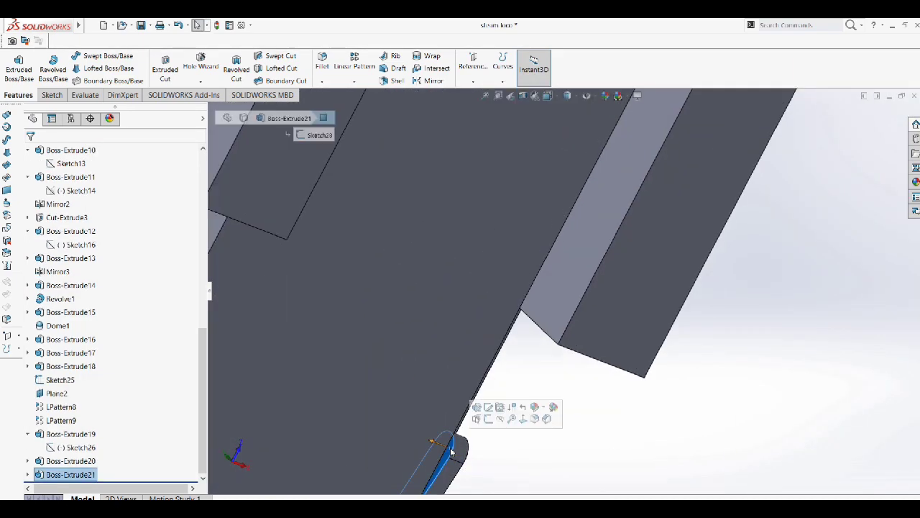
{"action": "left_click", "coordinate": [488, 419]}
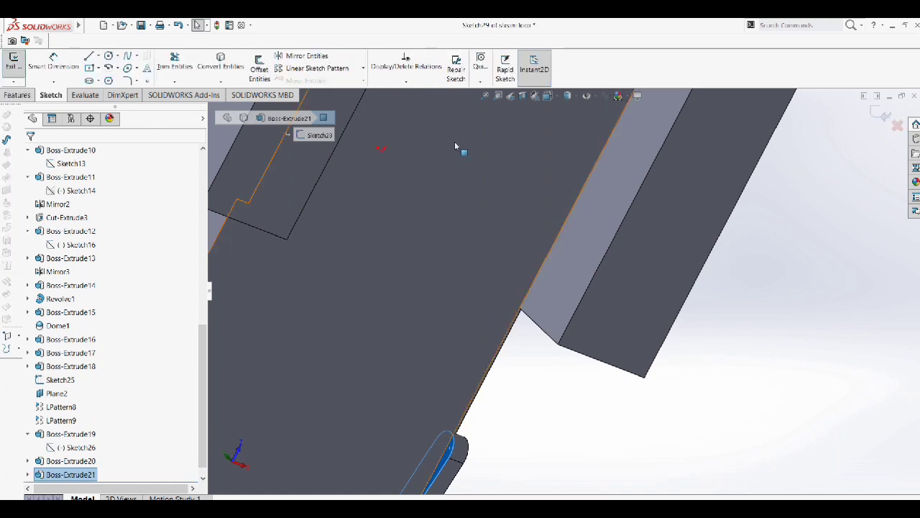
Step: Draw a slim centerpoint slot from the rod slanting up to the frame
{"action": "scroll", "coordinate": [586, 248], "scroll_direction": "down", "scroll_amount": 5}
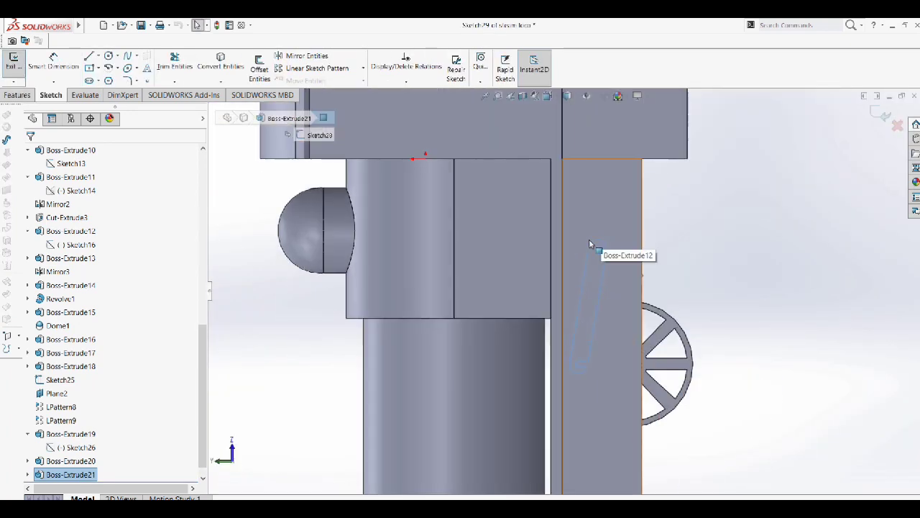
{"action": "scroll", "coordinate": [586, 248], "scroll_direction": "down", "scroll_amount": 5}
{"action": "left_click", "coordinate": [108, 80]}
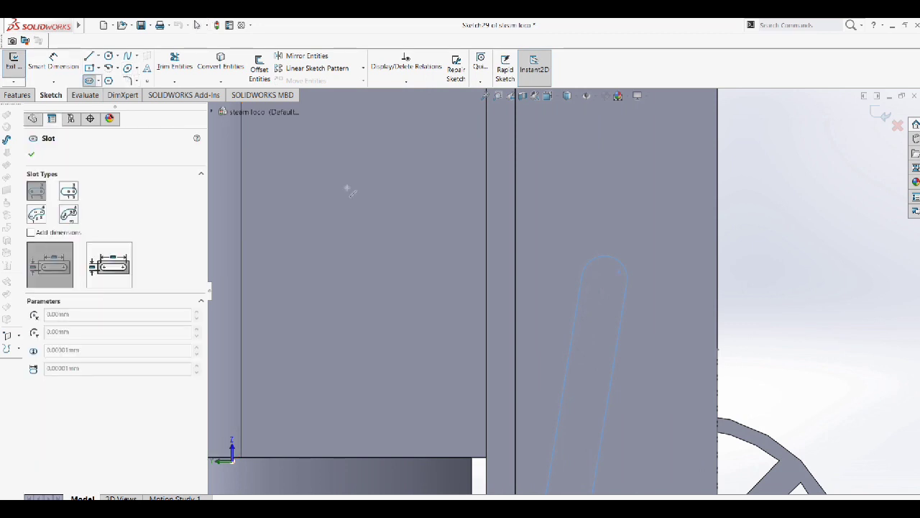
{"action": "scroll", "coordinate": [587, 242], "scroll_direction": "up", "scroll_amount": 2}
{"action": "scroll", "coordinate": [547, 228], "scroll_direction": "up", "scroll_amount": 2}
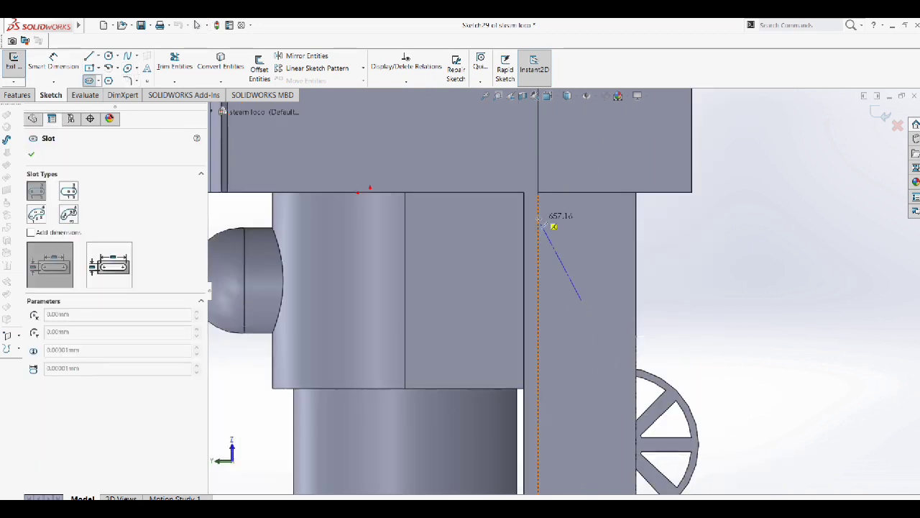
{"action": "left_click", "coordinate": [581, 297]}
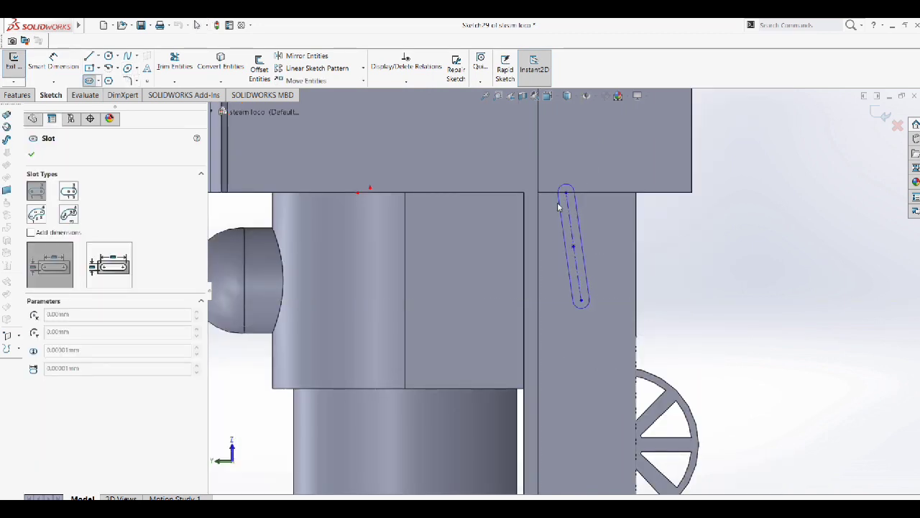
{"action": "left_click", "coordinate": [587, 248]}
{"action": "key", "text": "Escape"}
{"action": "mouse_move", "coordinate": [587, 248]}
{"action": "middle_mouse_down"}
{"action": "mouse_move", "coordinate": [528, 179]}
{"action": "mouse_move", "coordinate": [340, 363]}
{"action": "mouse_move", "coordinate": [403, 215]}
{"action": "middle_mouse_up"}
Step: Boss-extrude the second slot 50 mm deep and accept it
{"action": "left_click", "coordinate": [17, 95]}
{"action": "left_click", "coordinate": [18, 68]}
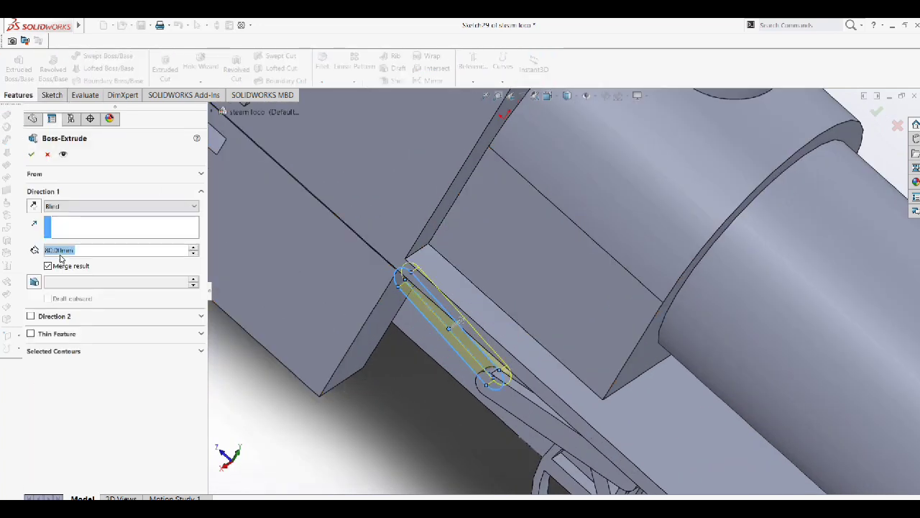
{"action": "type", "text": "50"}
{"action": "key", "text": "Return"}
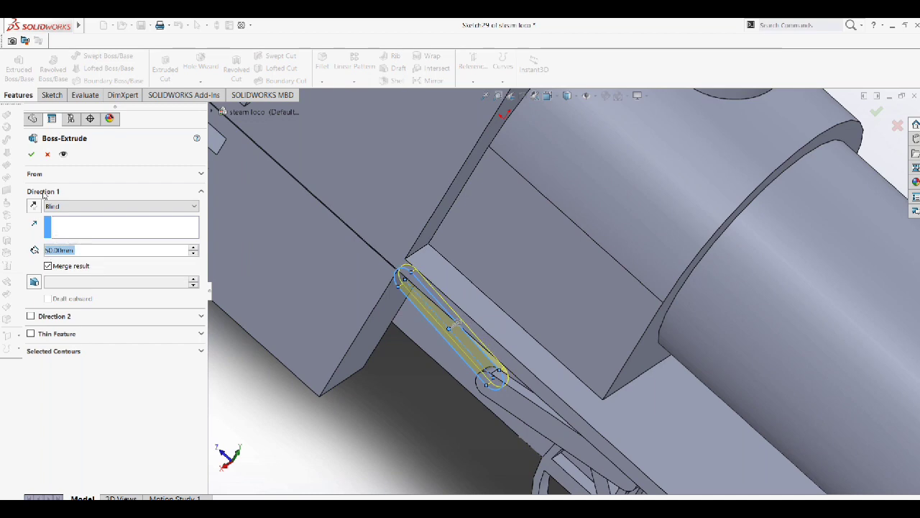
{"action": "left_click", "coordinate": [31, 153]}
{"action": "middle_click_drag", "start_coordinate": [389, 417], "coordinate": [365, 199]}
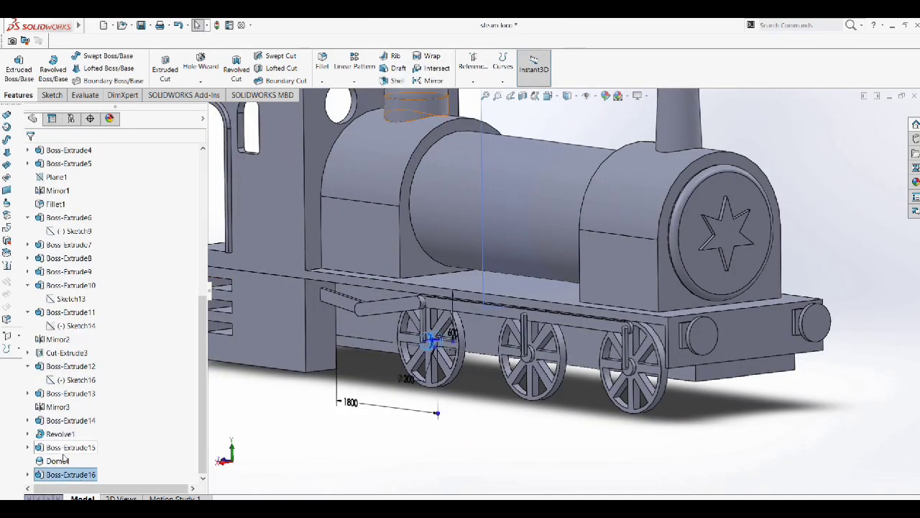
Step: Set up a Mirror about the Right Plane with Boss-Extrude19 to 22 as features
{"action": "left_click", "coordinate": [219, 419]}
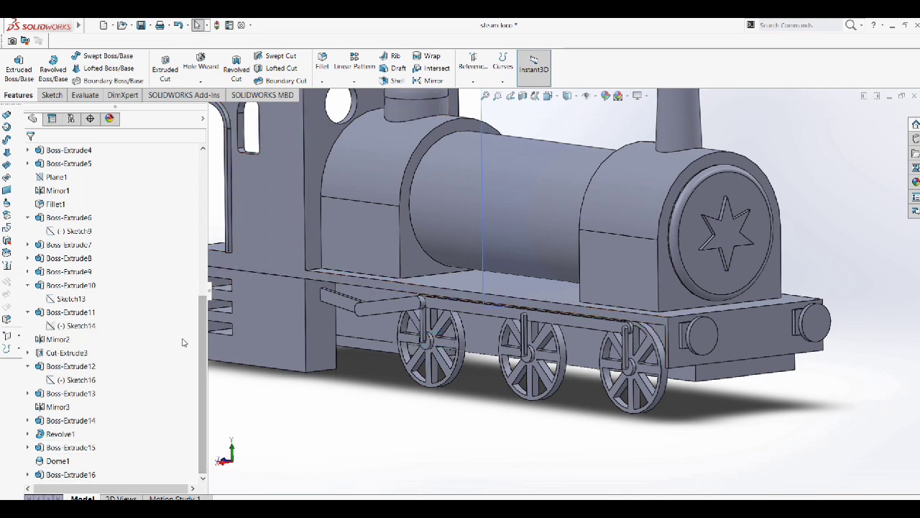
{"action": "left_click", "coordinate": [429, 81]}
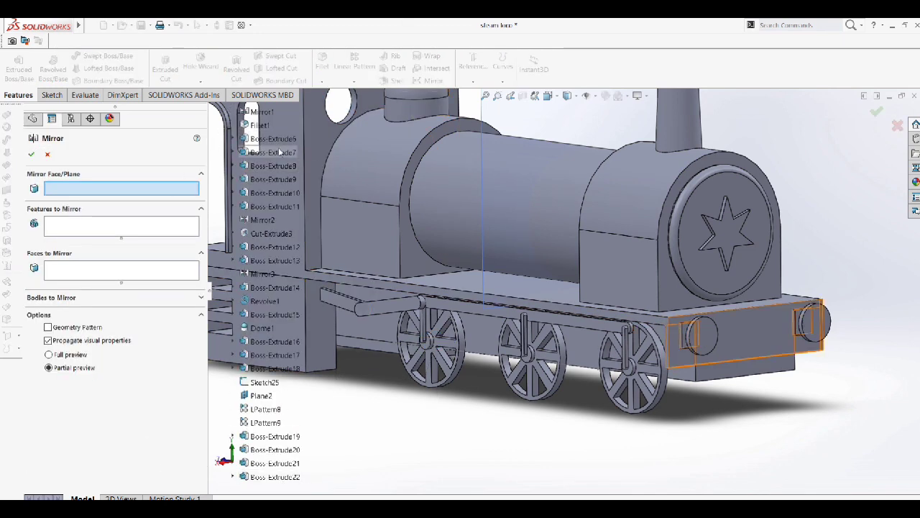
{"action": "left_click", "coordinate": [266, 207]}
{"action": "left_click", "coordinate": [275, 477]}
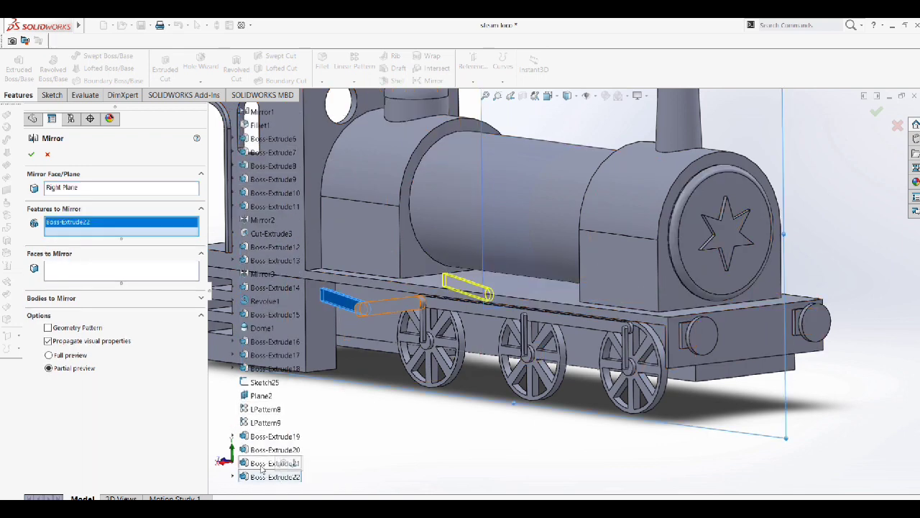
{"action": "left_click", "coordinate": [275, 463]}
{"action": "left_click", "coordinate": [276, 450]}
{"action": "left_click", "coordinate": [275, 437]}
Step: Add LPattern9, LPattern8 and Boss-Extrude18 to 16 to the mirror and confirm it
{"action": "left_click", "coordinate": [253, 423]}
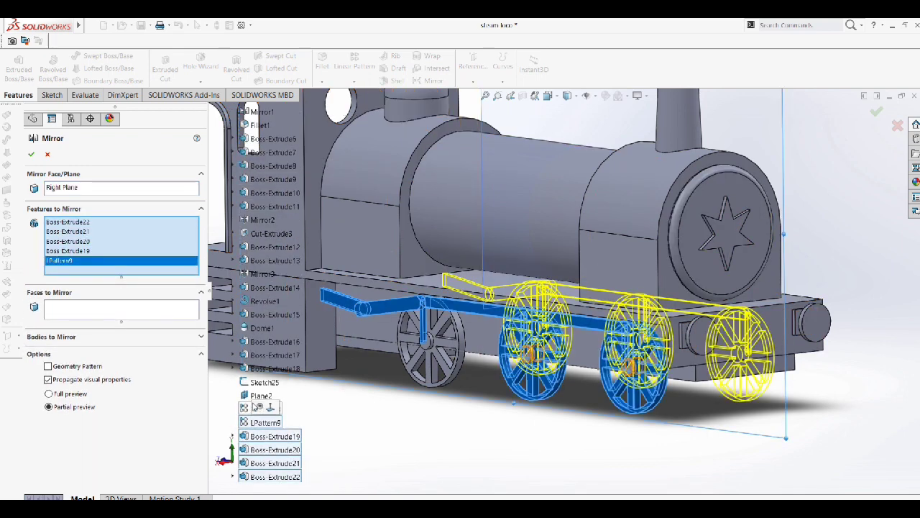
{"action": "left_click", "coordinate": [260, 409]}
{"action": "left_click", "coordinate": [266, 368]}
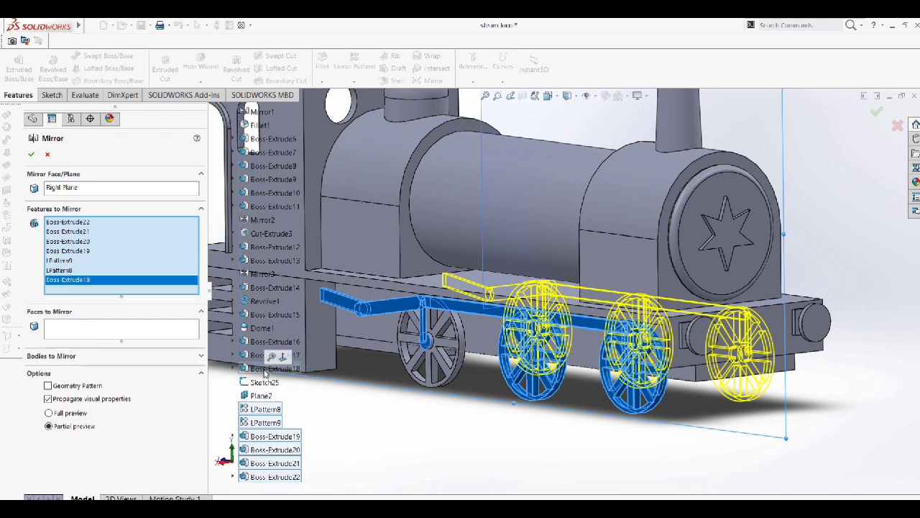
{"action": "left_click", "coordinate": [273, 354]}
{"action": "left_click", "coordinate": [273, 342]}
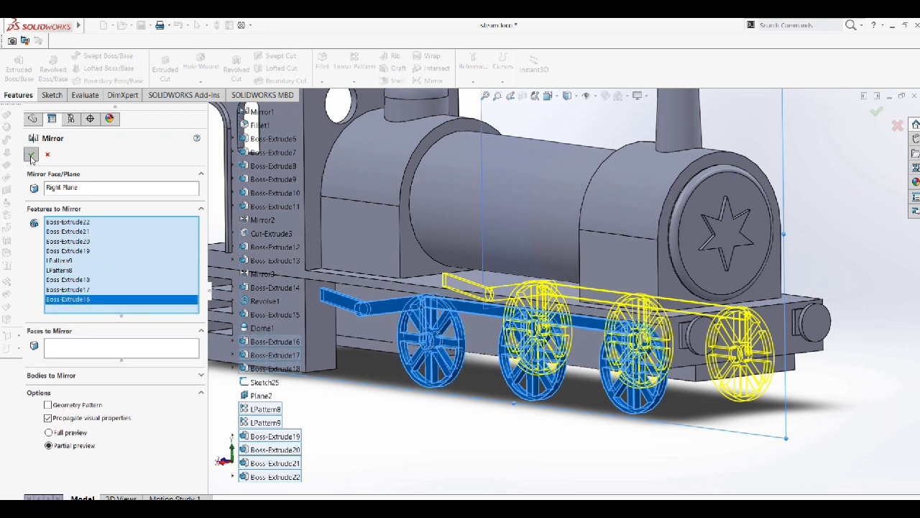
{"action": "left_click", "coordinate": [30, 155]}
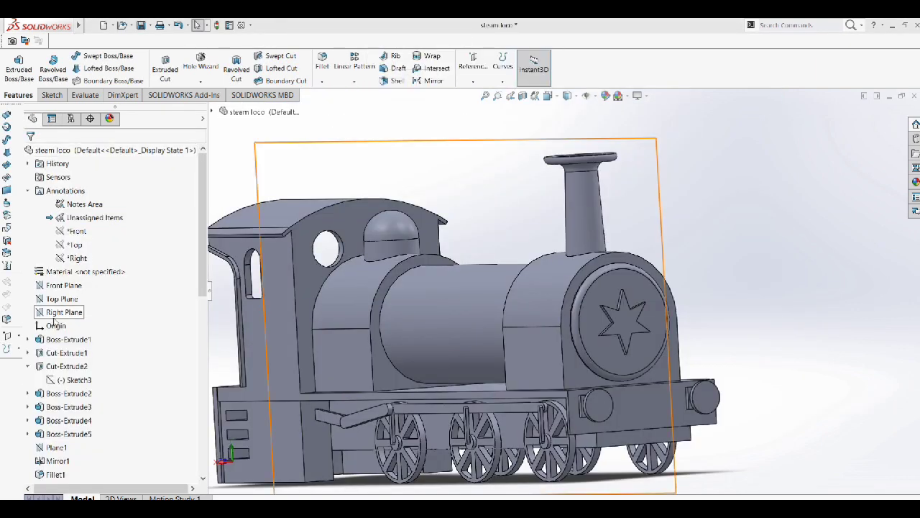
{"action": "left_click", "coordinate": [65, 313]}
Step: On the Right Plane, draw the hook's outer edge: a vertical line and two tangent arcs
{"action": "left_click", "coordinate": [122, 314]}
{"action": "scroll", "coordinate": [708, 340], "scroll_direction": "down", "scroll_amount": 5}
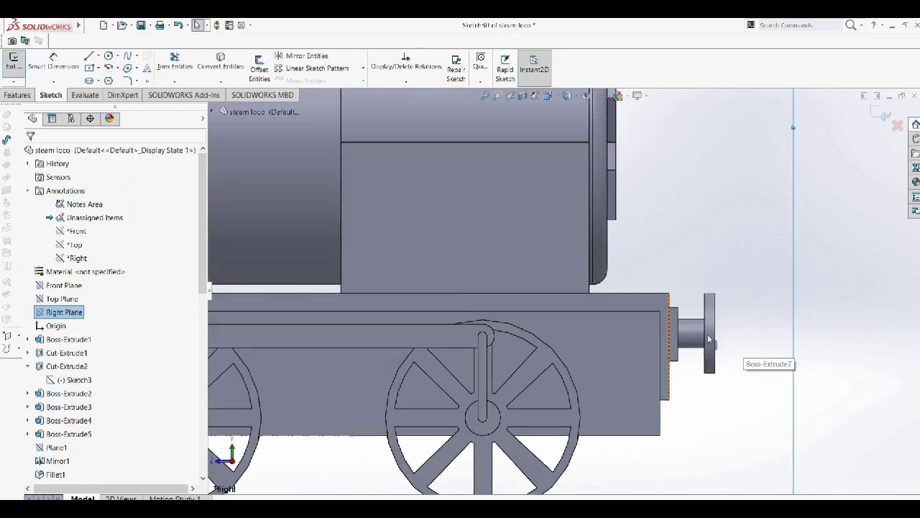
{"action": "scroll", "coordinate": [708, 340], "scroll_direction": "down", "scroll_amount": 3}
{"action": "left_click", "coordinate": [89, 56]}
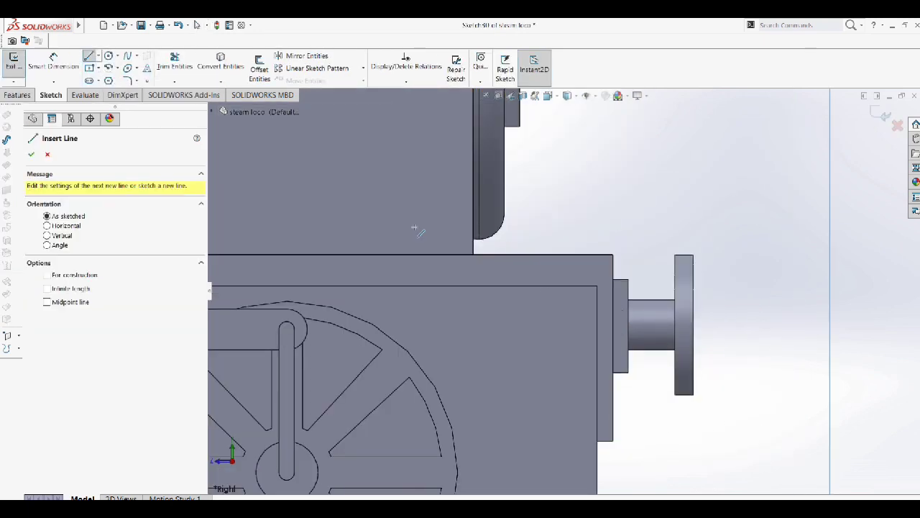
{"action": "left_click", "coordinate": [612, 346]}
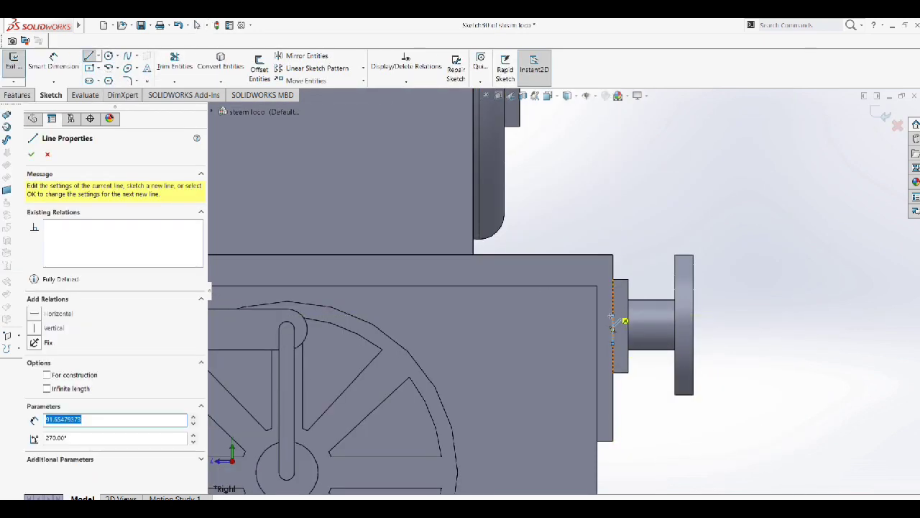
{"action": "left_click", "coordinate": [624, 315]}
{"action": "key", "text": "a"}
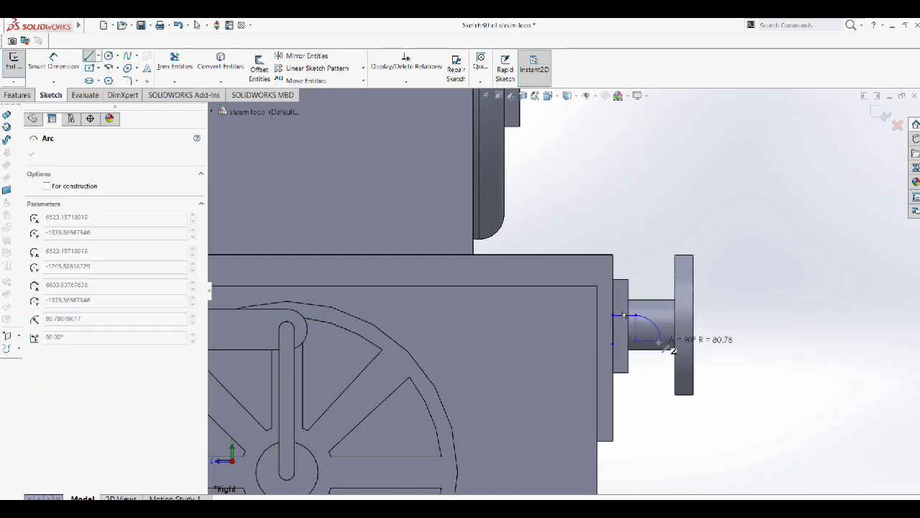
{"action": "left_click", "coordinate": [665, 360]}
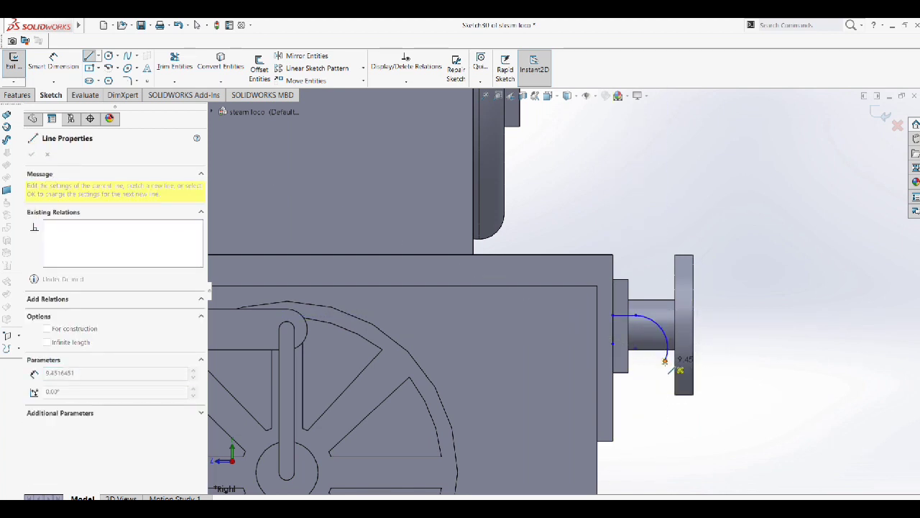
{"action": "key", "text": "a"}
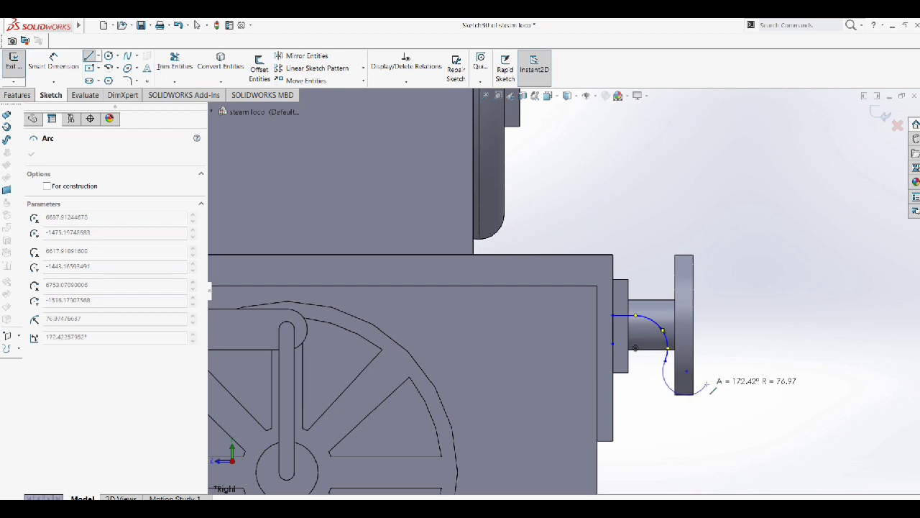
{"action": "double_click", "coordinate": [709, 386]}
Step: Complete the hook outline with short inner lines, a large outer arc and a closing tip arc
{"action": "left_click", "coordinate": [613, 344]}
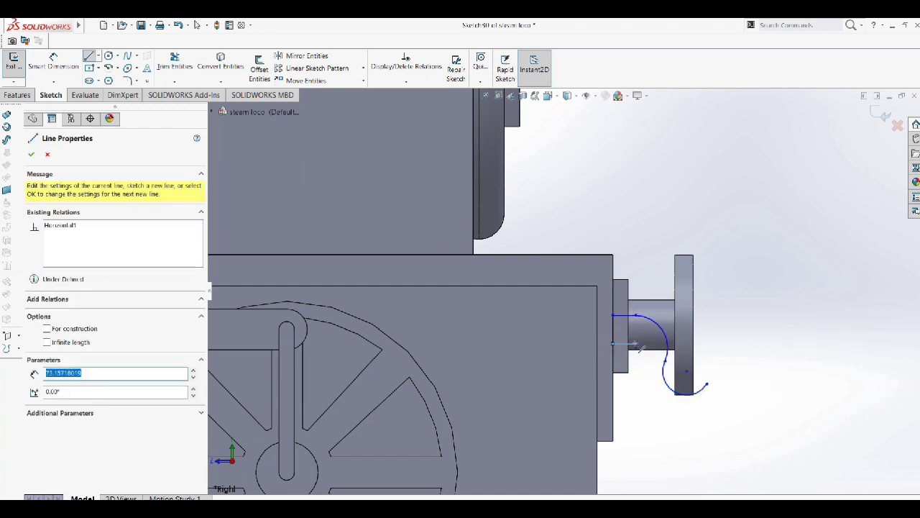
{"action": "left_click", "coordinate": [634, 345]}
{"action": "left_click", "coordinate": [650, 353]}
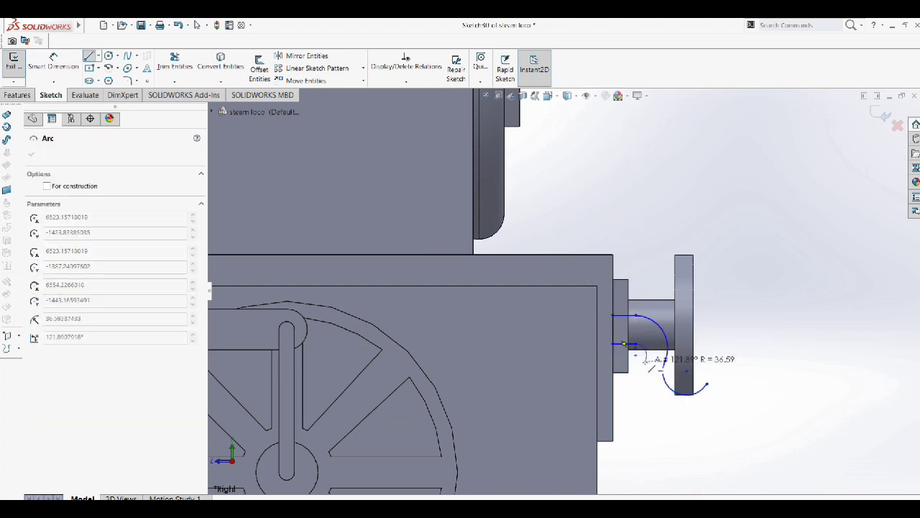
{"action": "left_click", "coordinate": [720, 383]}
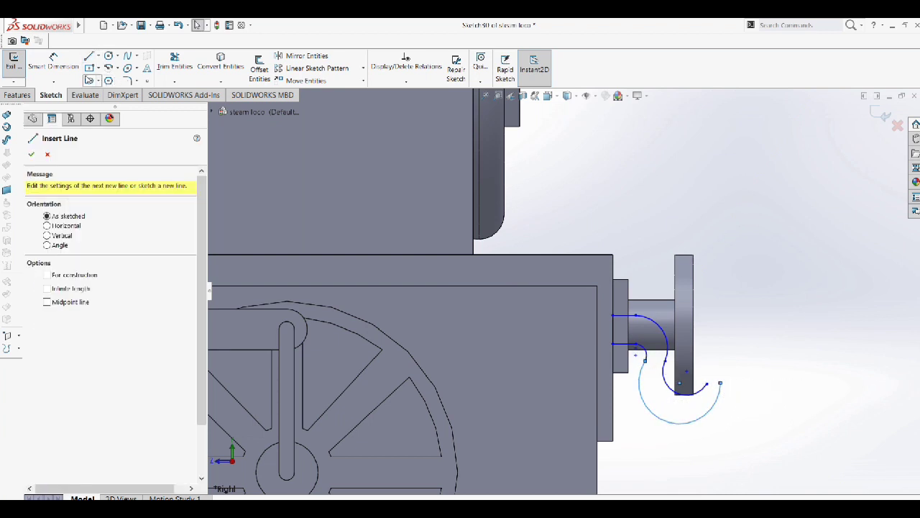
{"action": "left_click", "coordinate": [107, 68]}
{"action": "scroll", "coordinate": [692, 343], "scroll_direction": "down", "scroll_amount": 2}
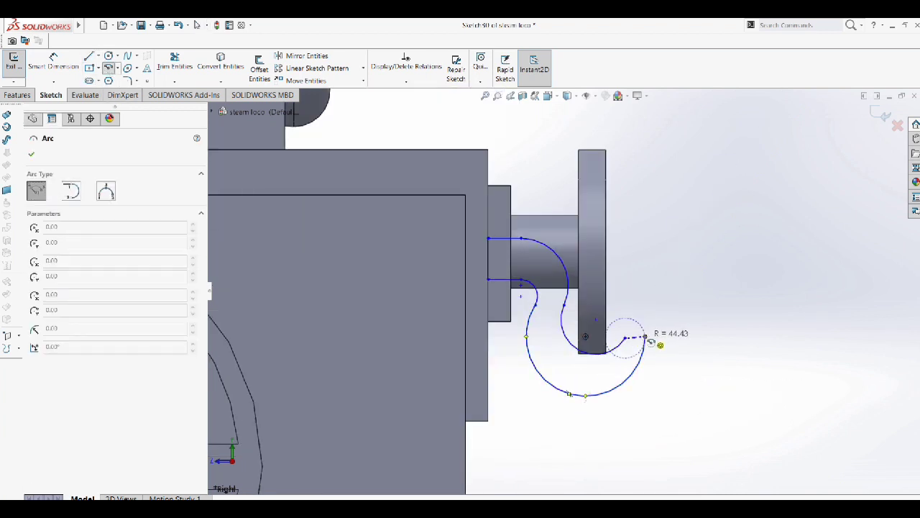
{"action": "left_click", "coordinate": [645, 335]}
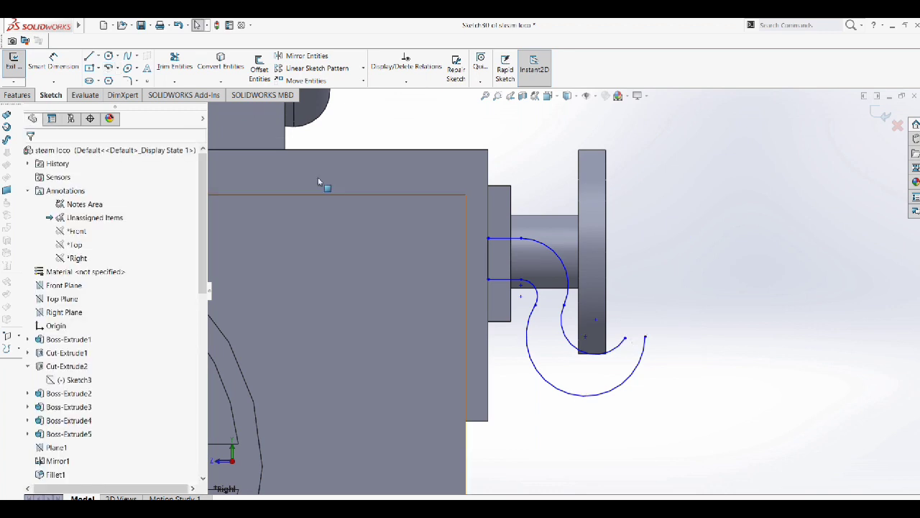
{"action": "key", "text": "l"}
{"action": "key", "text": "a"}
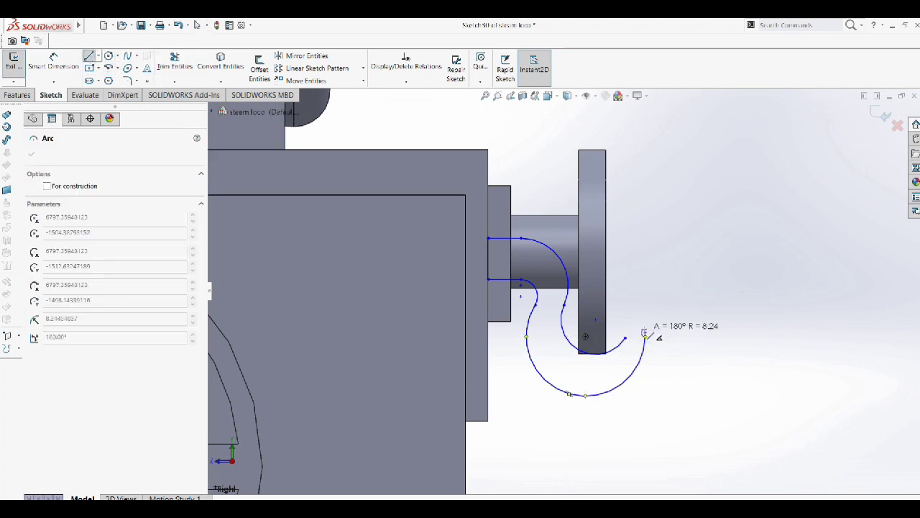
{"action": "key", "text": "Escape"}
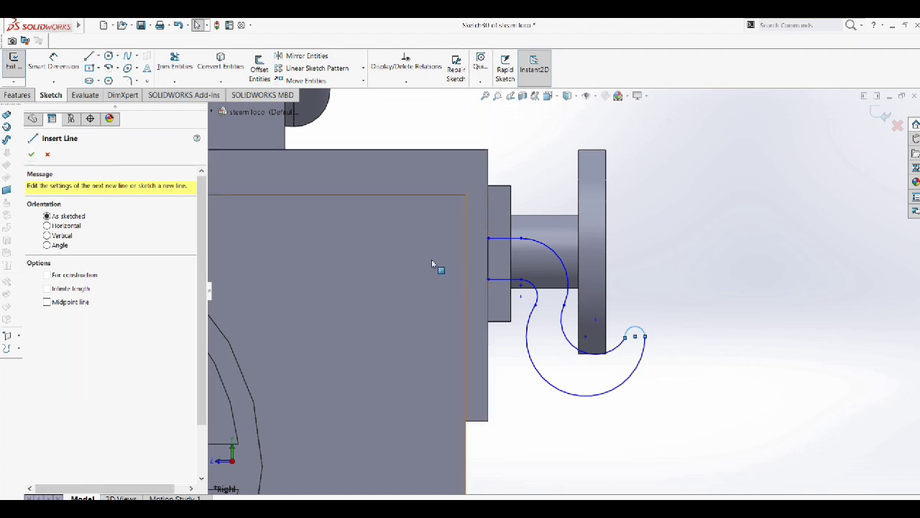
{"action": "key", "text": "Escape"}
{"action": "middle_click_drag", "start_coordinate": [386, 182], "coordinate": [375, 209]}
Step: Boss-extrude the hook sketch Mid Plane, 5 mm deep
{"action": "left_click", "coordinate": [16, 95]}
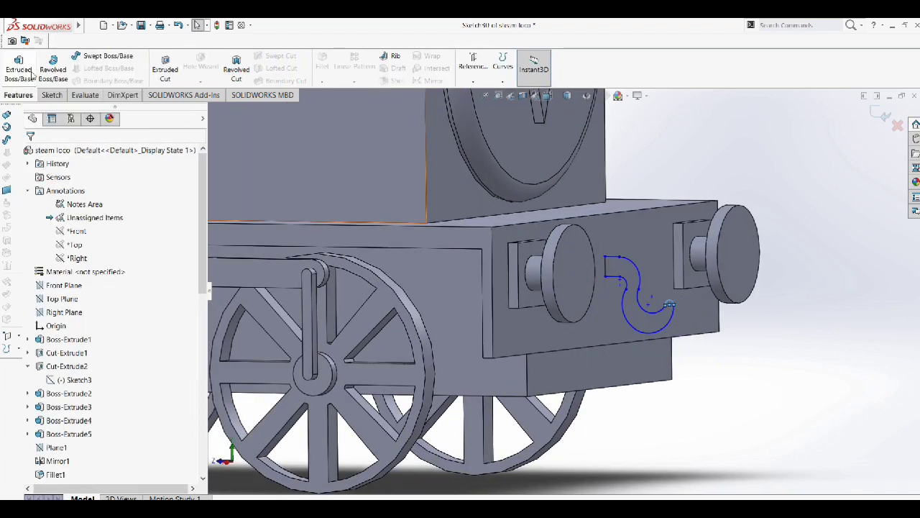
{"action": "left_click", "coordinate": [18, 65]}
{"action": "left_click", "coordinate": [115, 205]}
{"action": "left_click", "coordinate": [61, 256]}
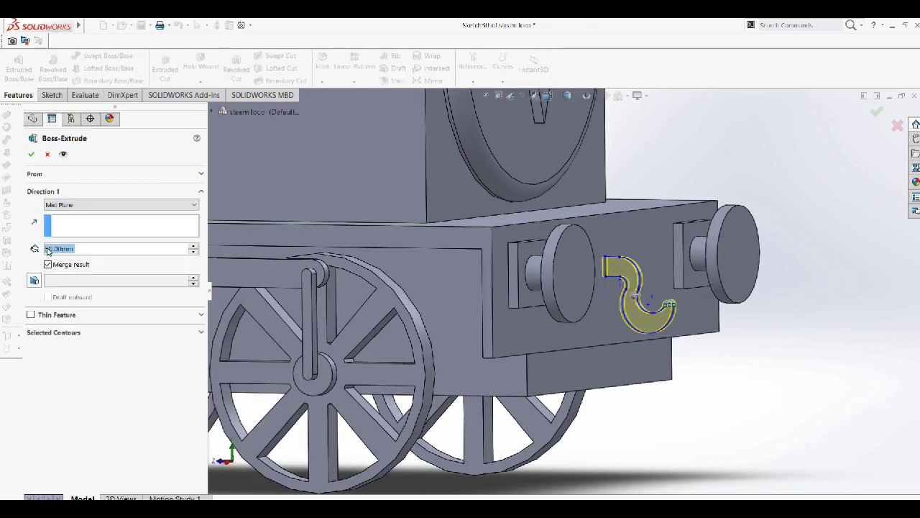
{"action": "type", "text": "5"}
{"action": "key", "text": "Return"}
{"action": "left_click", "coordinate": [50, 248]}
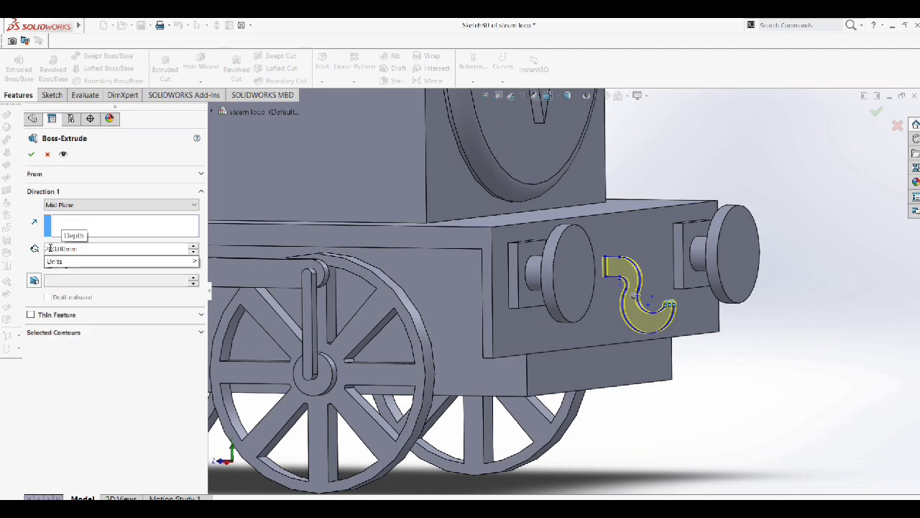
{"action": "double_click", "coordinate": [50, 248]}
{"action": "key", "text": "Return"}
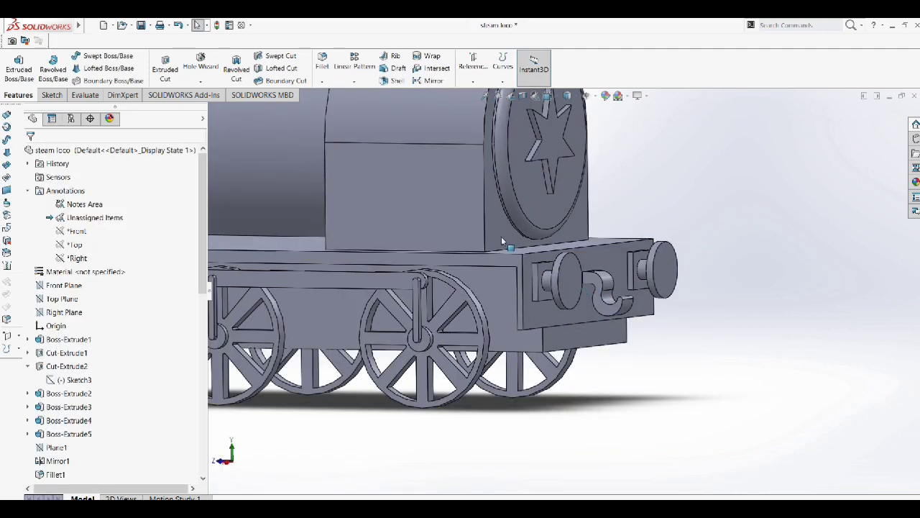
Step: Select the platform's top face and view it normal to
{"action": "middle_click_drag", "start_coordinate": [638, 204], "coordinate": [466, 276]}
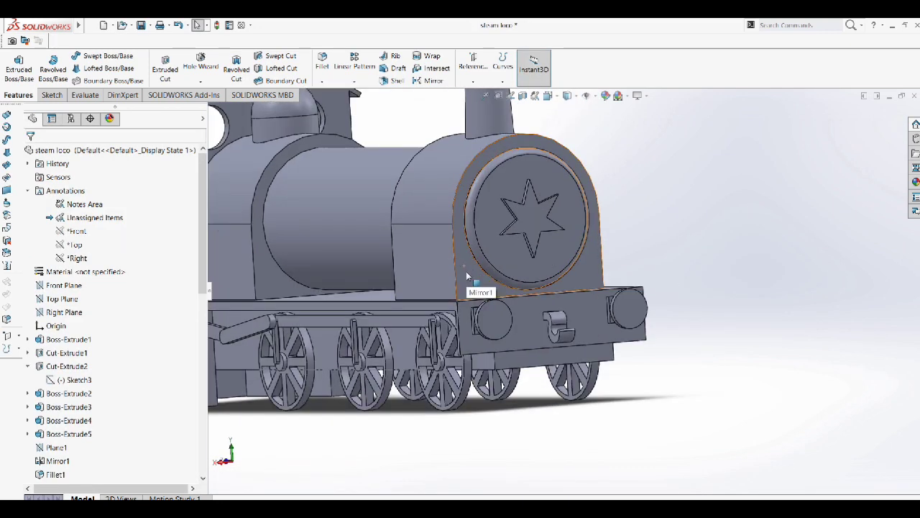
{"action": "scroll", "coordinate": [466, 276], "scroll_direction": "down", "scroll_amount": 2}
{"action": "scroll", "coordinate": [558, 312], "scroll_direction": "up", "scroll_amount": 3}
{"action": "scroll", "coordinate": [551, 319], "scroll_direction": "up", "scroll_amount": 2}
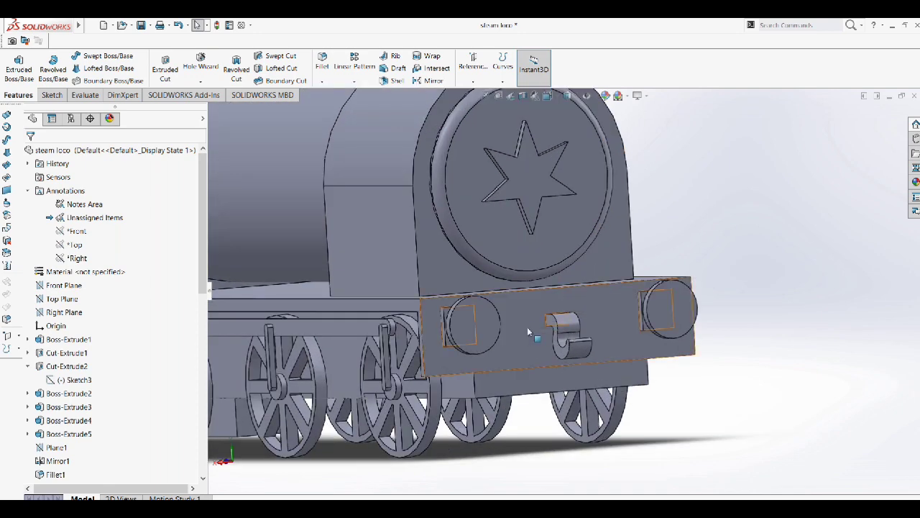
{"action": "left_click", "coordinate": [524, 291]}
{"action": "left_click", "coordinate": [540, 259]}
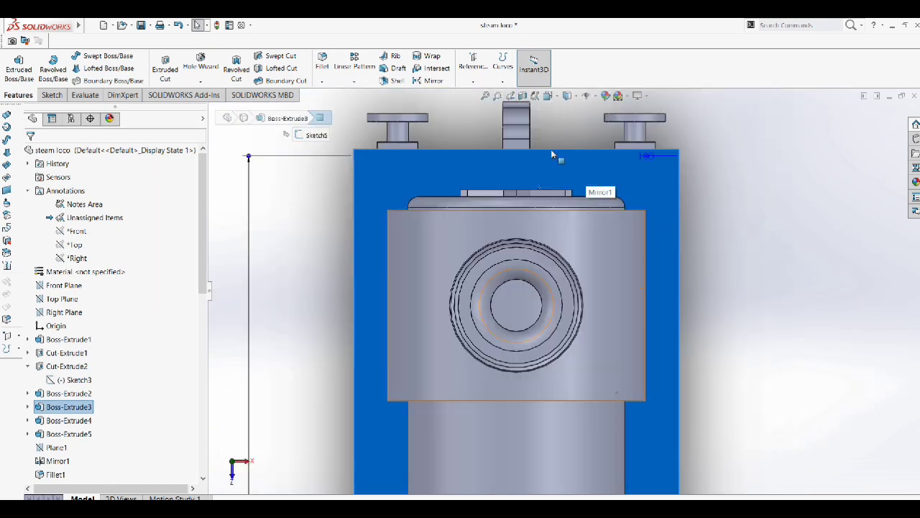
Step: On the platform face, sketch slanted taper lines and a top edge over the hook block
{"action": "right_click", "coordinate": [552, 154]}
{"action": "left_click", "coordinate": [568, 160]}
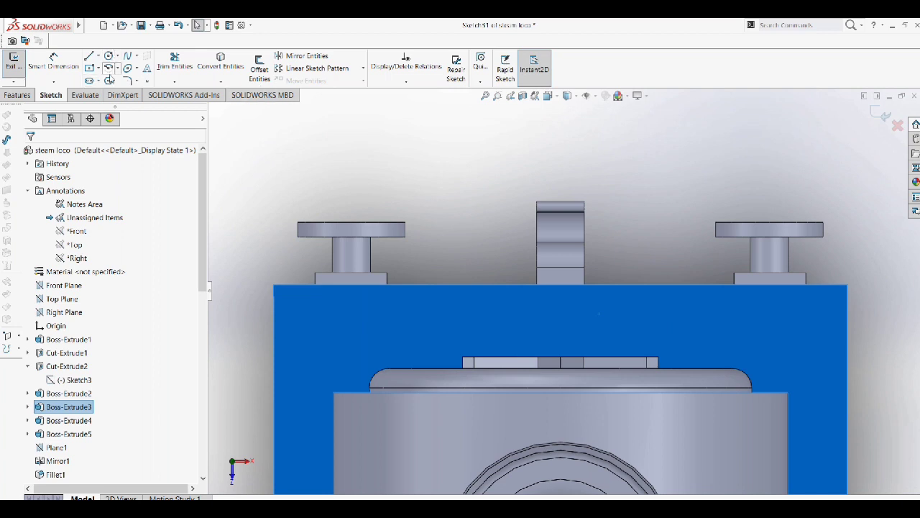
{"action": "left_click", "coordinate": [89, 55]}
{"action": "left_click", "coordinate": [548, 204]}
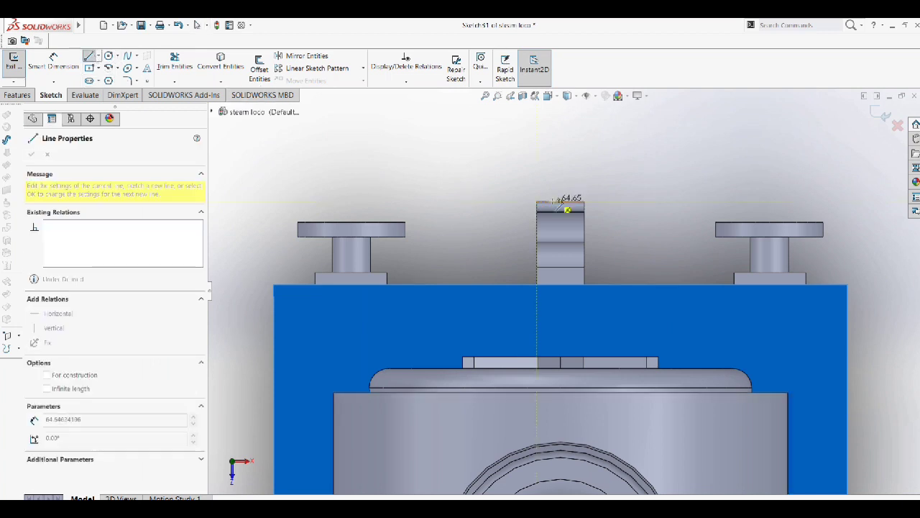
{"action": "left_click", "coordinate": [537, 283]}
{"action": "left_click", "coordinate": [551, 202]}
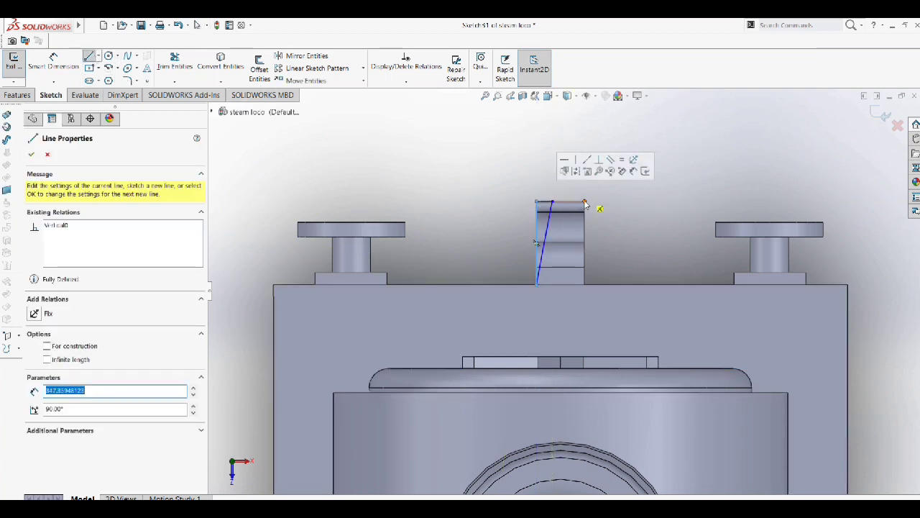
{"action": "left_click", "coordinate": [570, 202]}
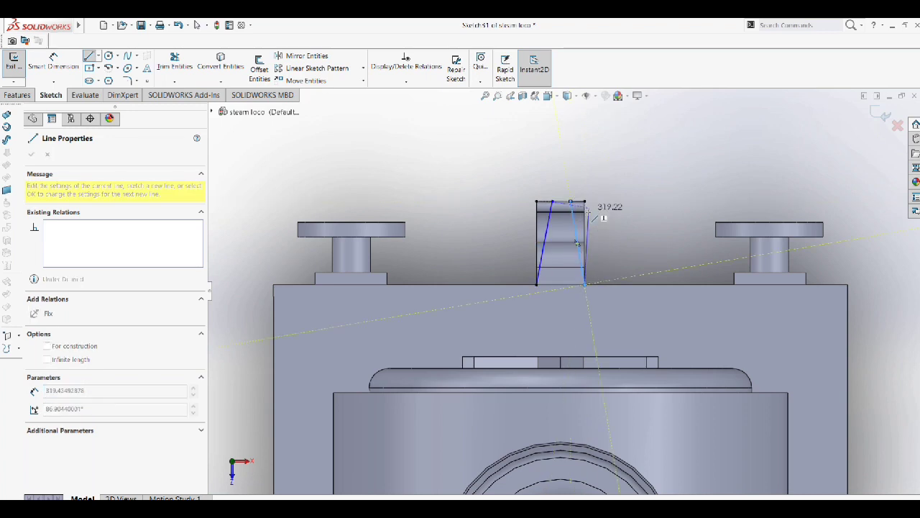
{"action": "left_click", "coordinate": [584, 284]}
Step: Extruded-cut the taper sketch to trim the hook block's sides
{"action": "left_click", "coordinate": [17, 95]}
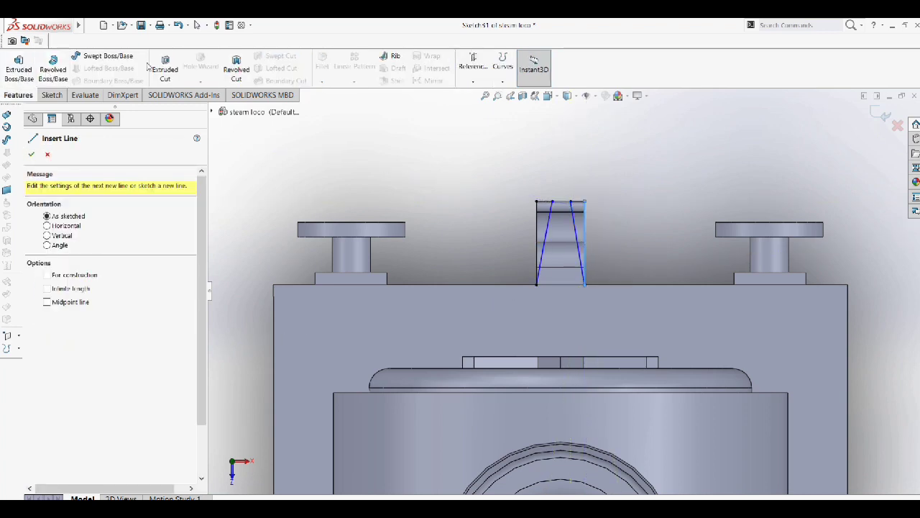
{"action": "left_click", "coordinate": [165, 64]}
{"action": "type", "text": "0.00mm"}
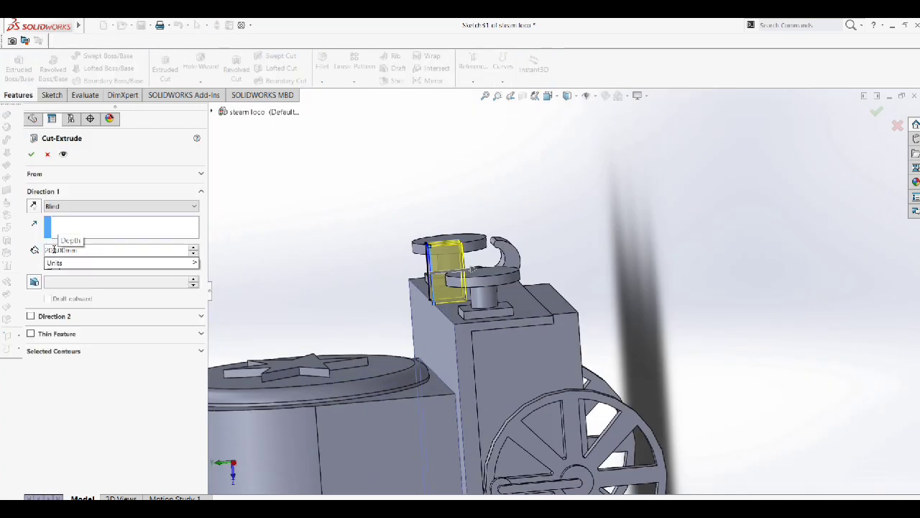
{"action": "key", "text": "Return"}
{"action": "key", "text": "Return"}
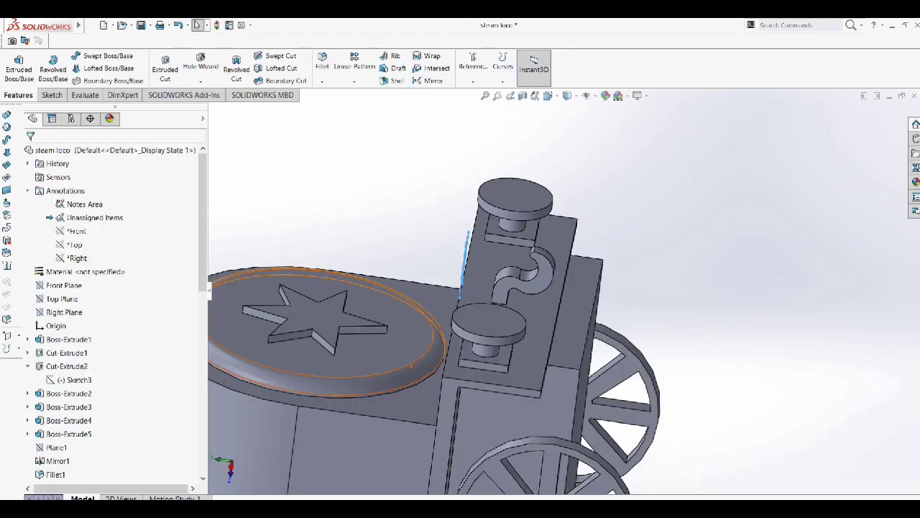
Step: Sketch on the buffer beam's top face and draw a vertical centerline
{"action": "scroll", "coordinate": [649, 322], "scroll_direction": "down", "scroll_amount": 3}
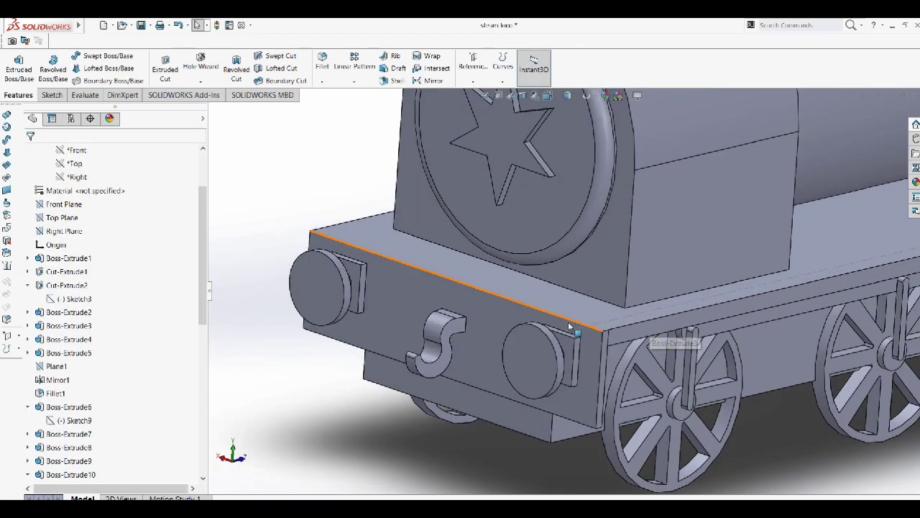
{"action": "scroll", "coordinate": [479, 306], "scroll_direction": "down", "scroll_amount": 2}
{"action": "left_click", "coordinate": [574, 257]}
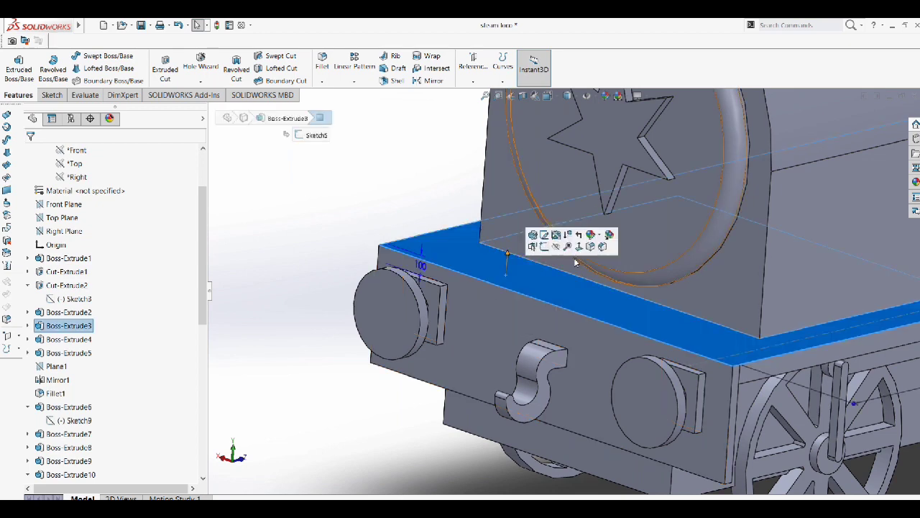
{"action": "left_click", "coordinate": [563, 235]}
{"action": "right_click", "coordinate": [562, 216]}
{"action": "left_click", "coordinate": [589, 192]}
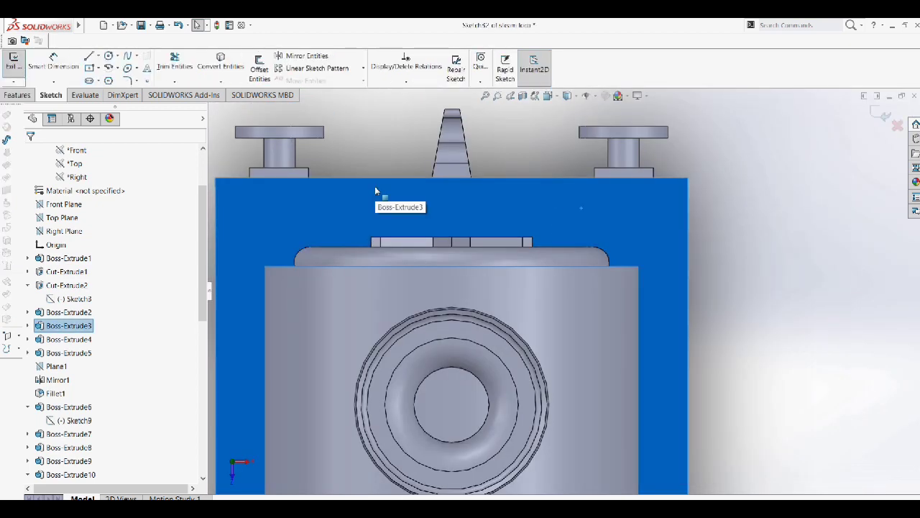
{"action": "left_click", "coordinate": [97, 56]}
{"action": "left_click_drag", "start_coordinate": [451, 177], "coordinate": [452, 227]}
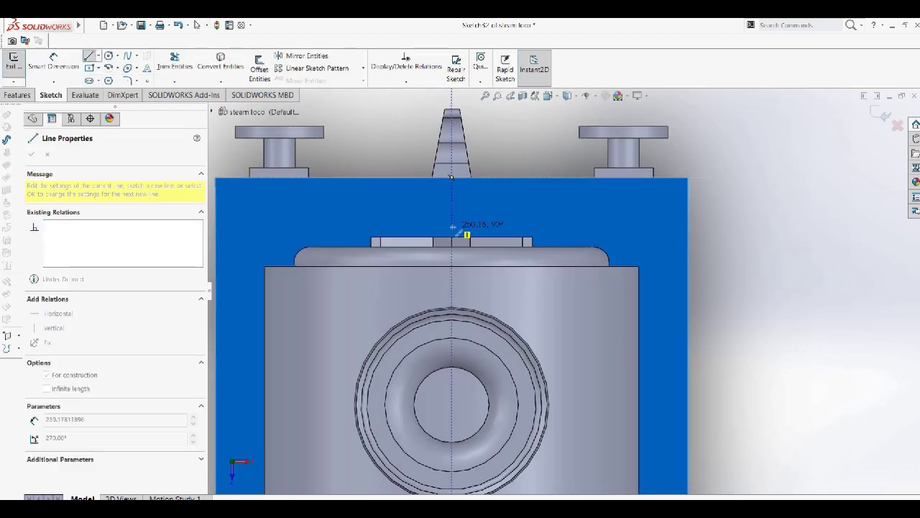
Step: Draw a corner rectangle on the right side of the beam
{"action": "left_click", "coordinate": [90, 68]}
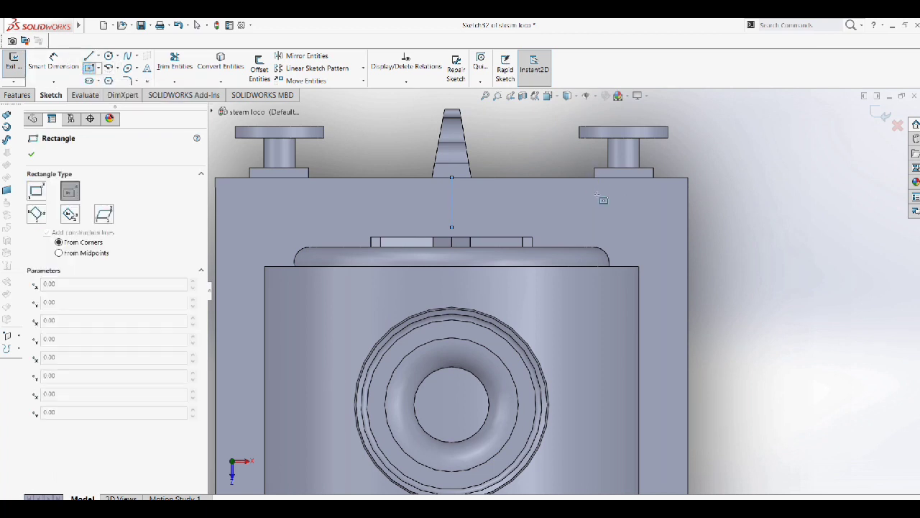
{"action": "key", "text": "Escape"}
{"action": "left_click", "coordinate": [99, 69]}
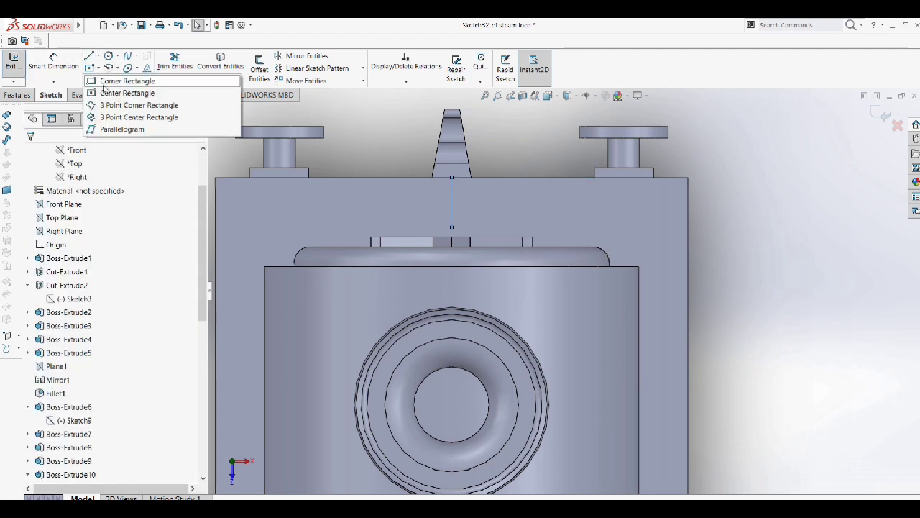
{"action": "left_click", "coordinate": [104, 82]}
{"action": "left_click", "coordinate": [606, 198]}
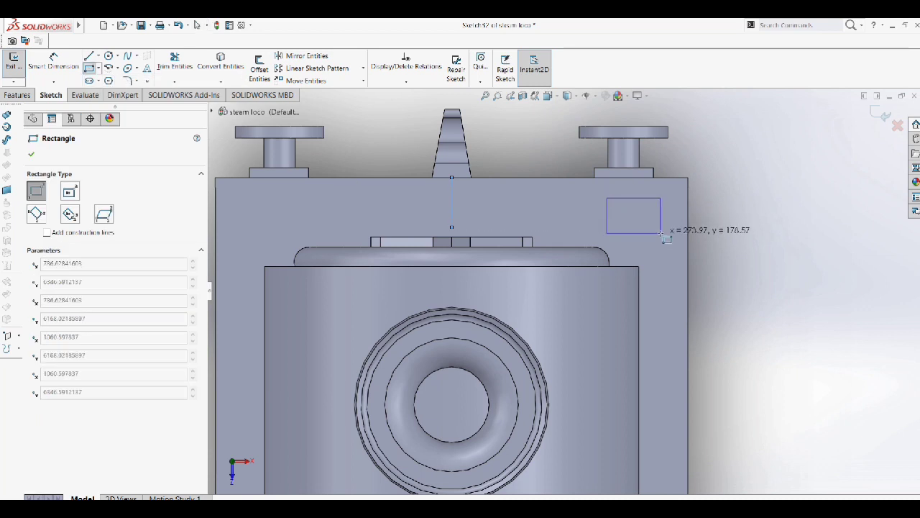
{"action": "left_click", "coordinate": [660, 233]}
{"action": "key", "text": "Escape"}
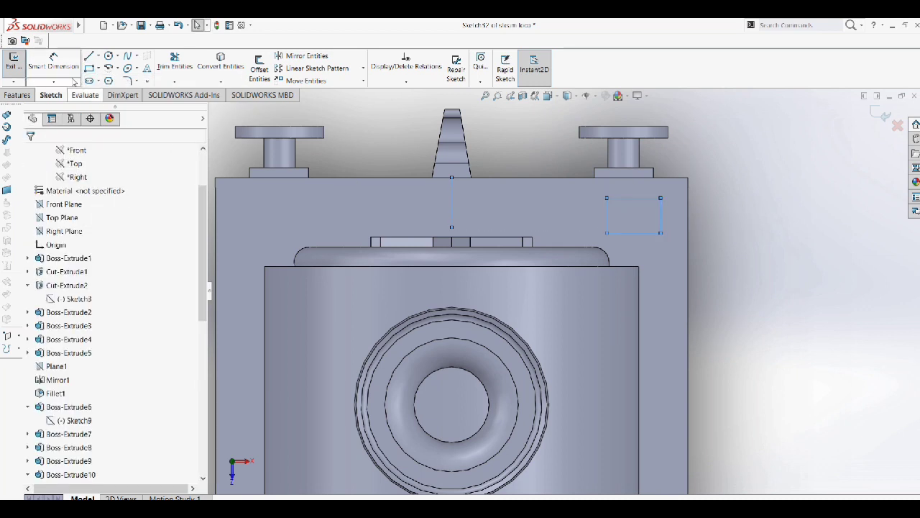
Step: Mirror the rectangle's four edges about the vertical centerline to the left side
{"action": "left_click", "coordinate": [305, 80]}
{"action": "left_click", "coordinate": [305, 79]}
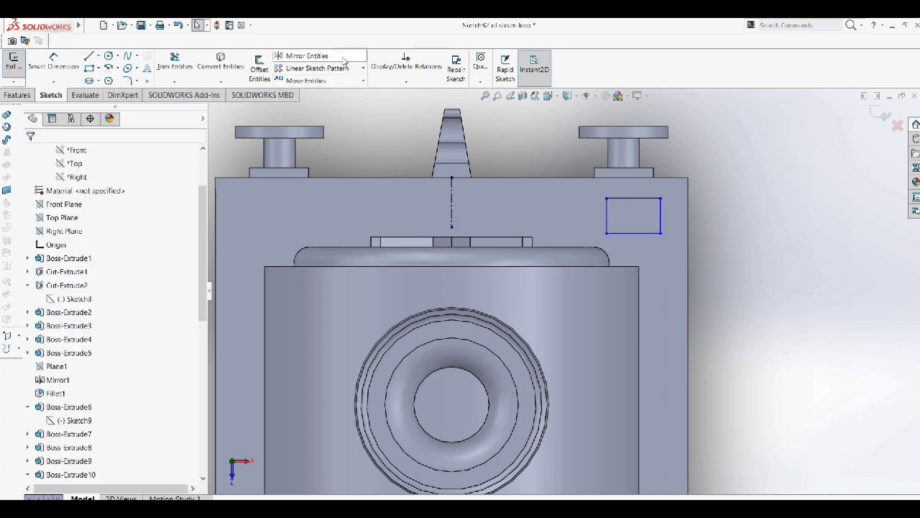
{"action": "left_click", "coordinate": [307, 55]}
{"action": "left_click", "coordinate": [606, 208]}
{"action": "left_click", "coordinate": [661, 212]}
{"action": "left_click", "coordinate": [632, 198]}
{"action": "left_click", "coordinate": [633, 232]}
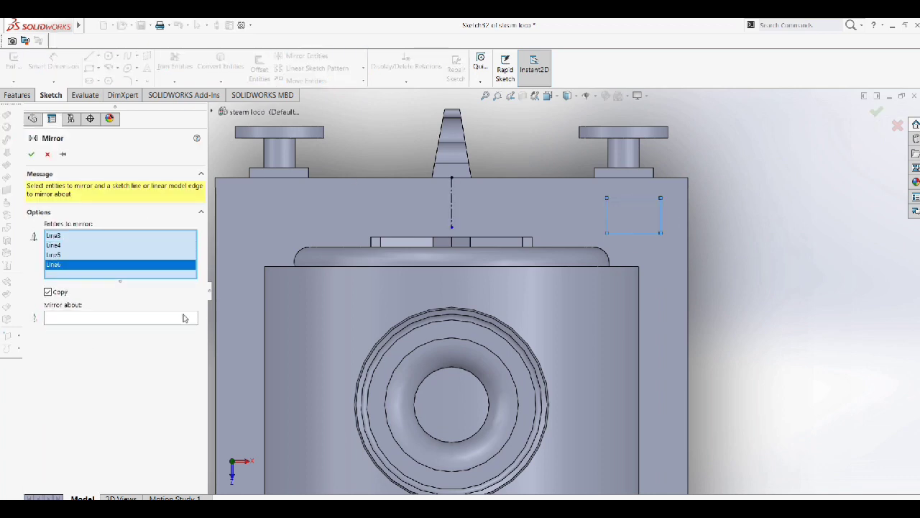
{"action": "left_click", "coordinate": [185, 318]}
{"action": "left_click", "coordinate": [452, 205]}
{"action": "left_click", "coordinate": [31, 153]}
{"action": "left_click", "coordinate": [18, 95]}
Step: Boss-extrude both rectangles 250 mm deep into blocks on the front beam
{"action": "left_click", "coordinate": [19, 65]}
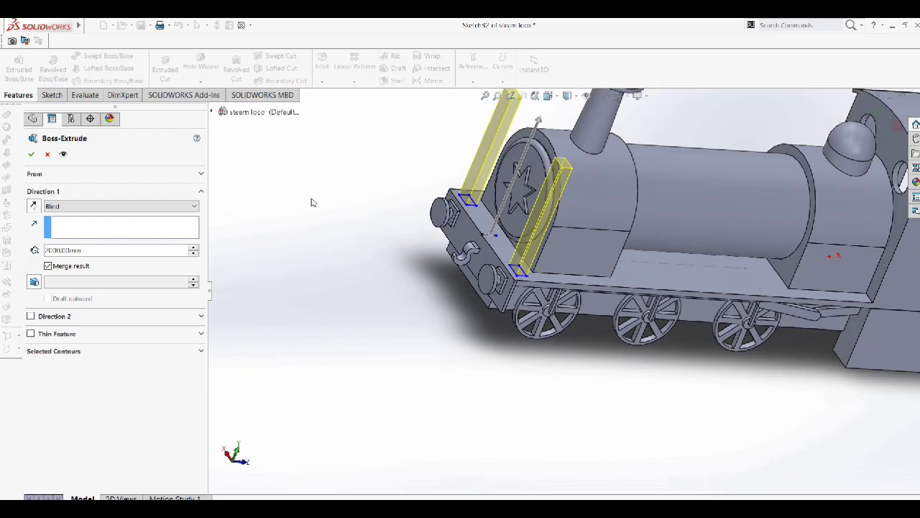
{"action": "left_click", "coordinate": [65, 249]}
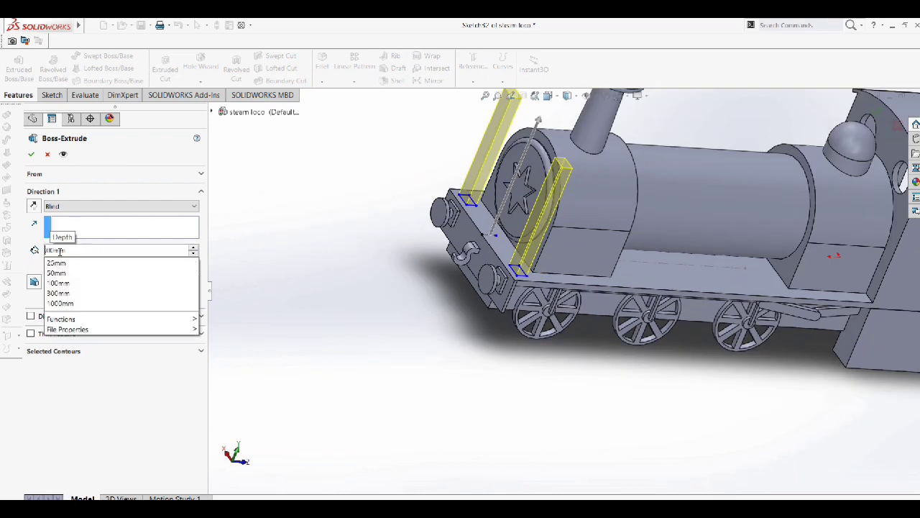
{"action": "key", "text": "Return"}
{"action": "double_click", "coordinate": [49, 250]}
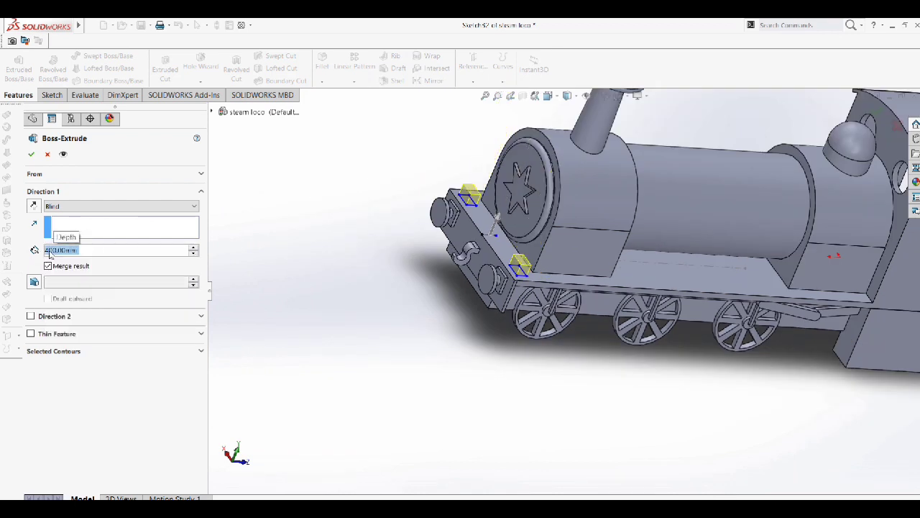
{"action": "type", "text": "250"}
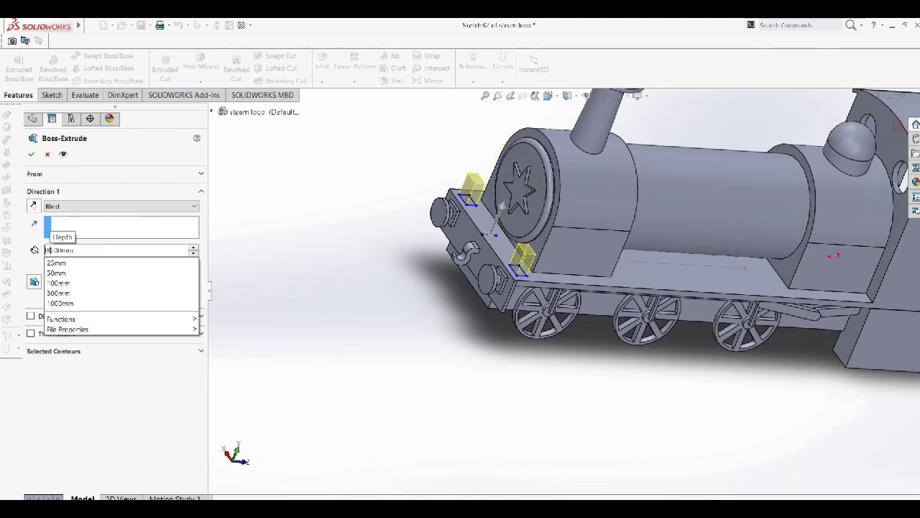
{"action": "key", "text": "Return"}
{"action": "middle_click_drag", "start_coordinate": [343, 273], "coordinate": [481, 194]}
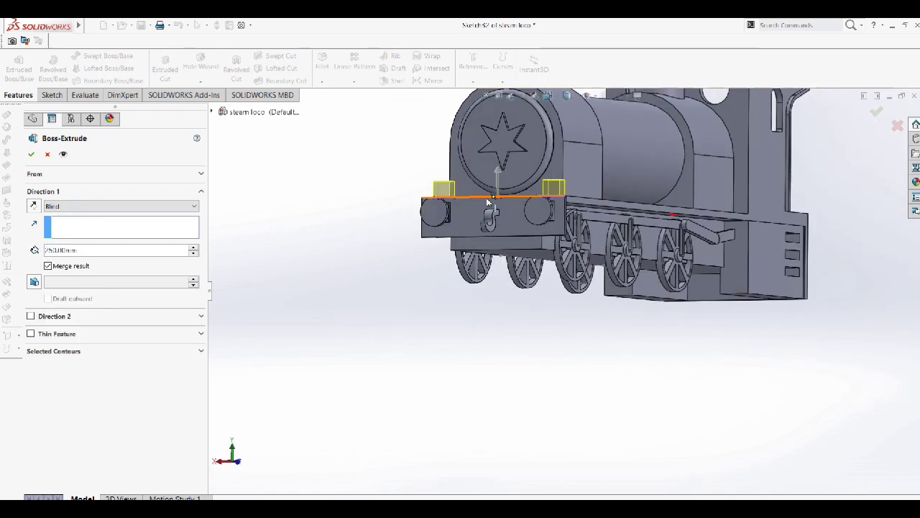
Step: Finish the block extrusion and start a sketch on the block's front face, viewed head-on
{"action": "scroll", "coordinate": [489, 245], "scroll_direction": "down", "scroll_amount": 5}
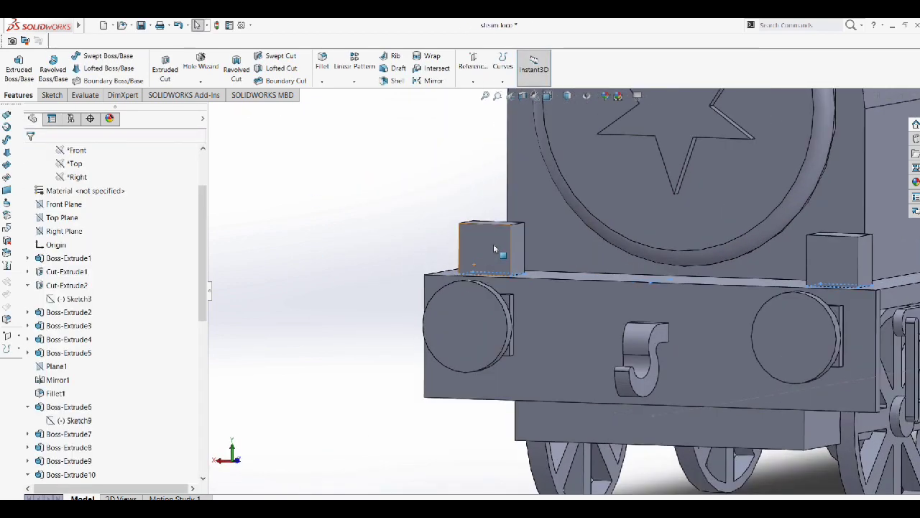
{"action": "left_click", "coordinate": [507, 232]}
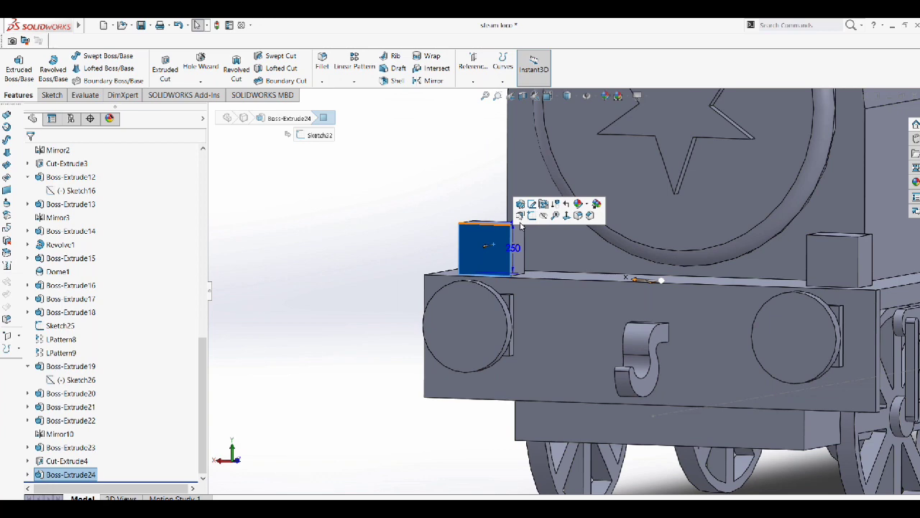
{"action": "right_click", "coordinate": [520, 226]}
{"action": "left_click", "coordinate": [566, 215]}
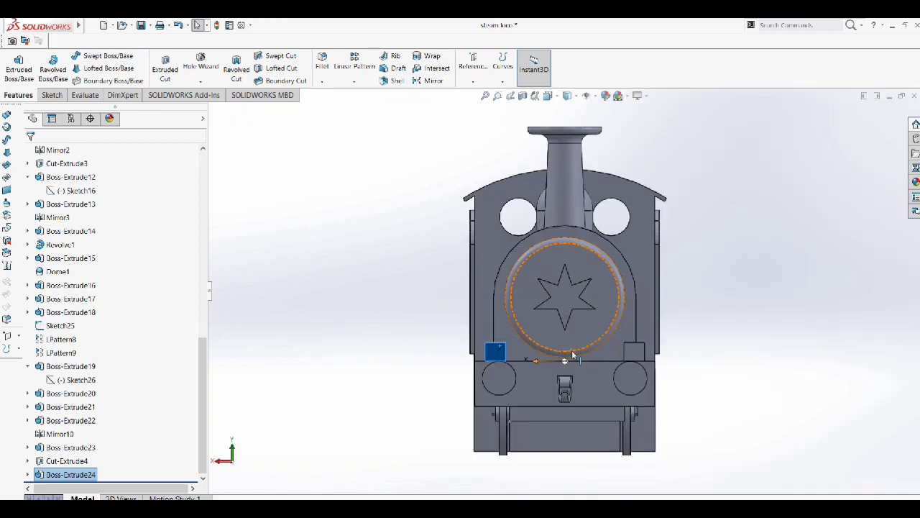
{"action": "right_click", "coordinate": [478, 346]}
{"action": "left_click", "coordinate": [503, 241]}
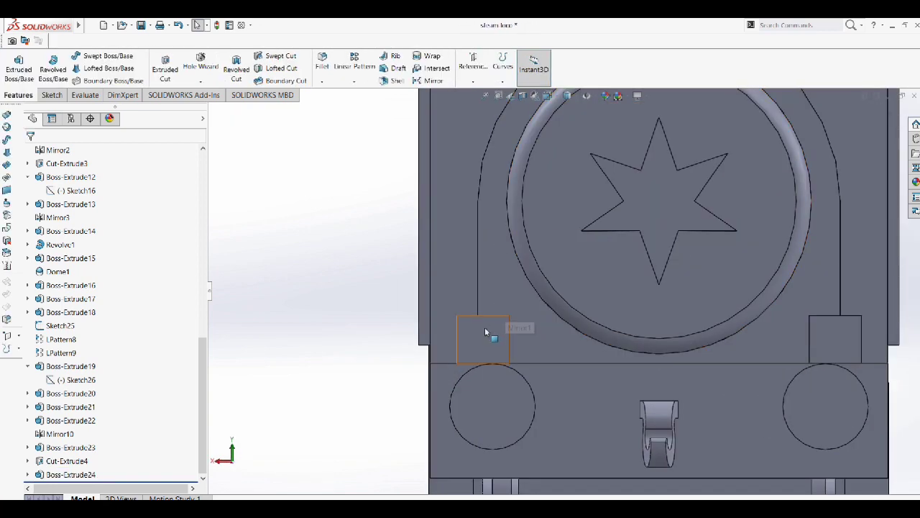
Step: Draw a vertical centerline on the beam and a circle inside the left block
{"action": "left_click", "coordinate": [96, 56]}
{"action": "left_click", "coordinate": [107, 64]}
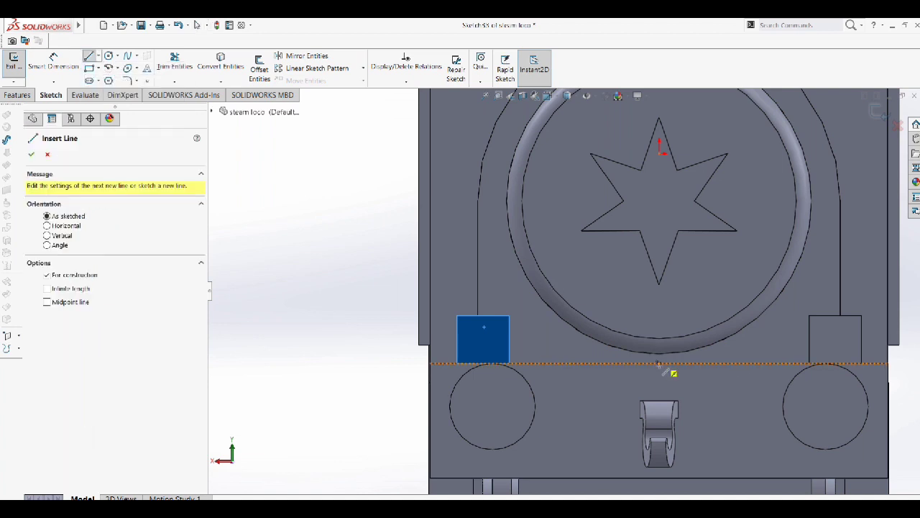
{"action": "left_click", "coordinate": [660, 363]}
{"action": "double_click", "coordinate": [660, 294]}
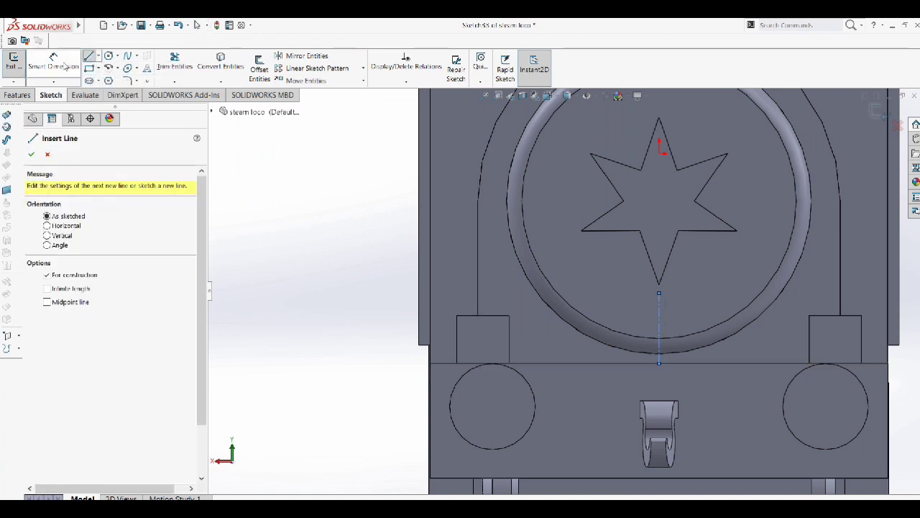
{"action": "left_click", "coordinate": [109, 56]}
{"action": "left_click", "coordinate": [480, 337]}
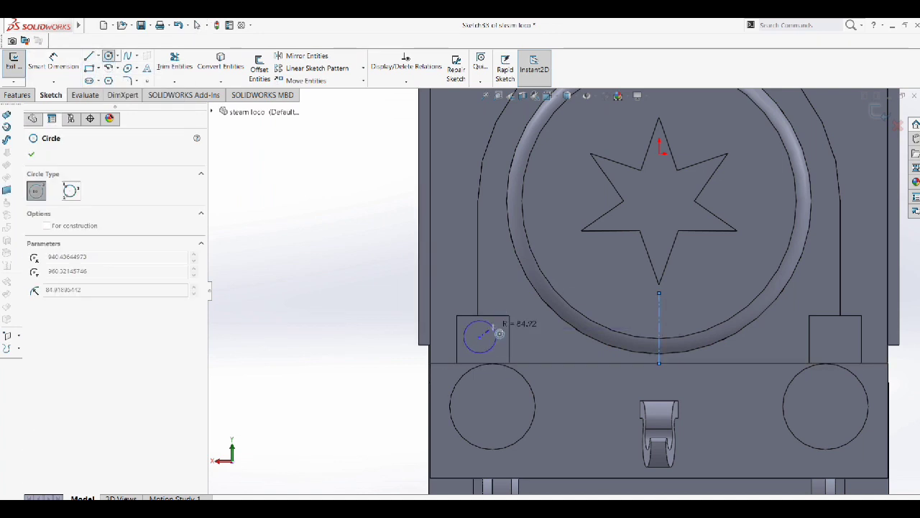
{"action": "left_click", "coordinate": [498, 337]}
{"action": "key", "text": "Escape"}
{"action": "left_click", "coordinate": [481, 338]}
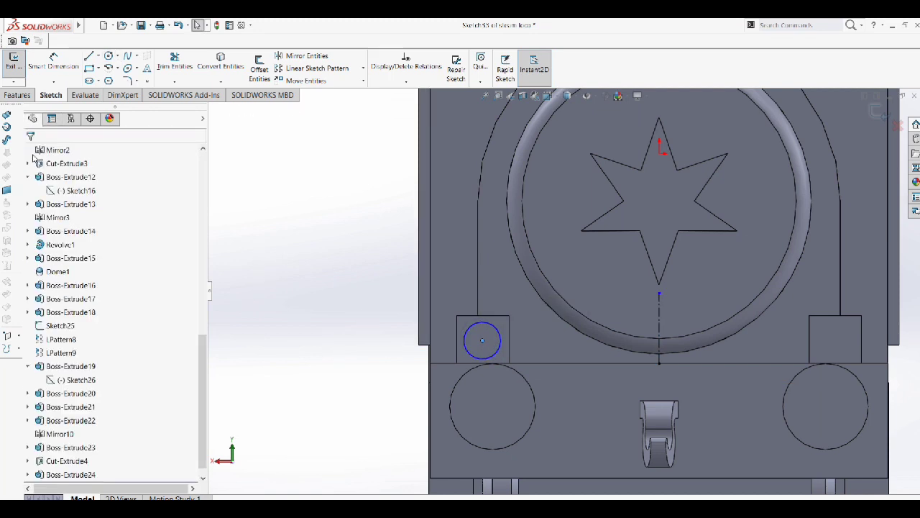
{"action": "left_click", "coordinate": [360, 309]}
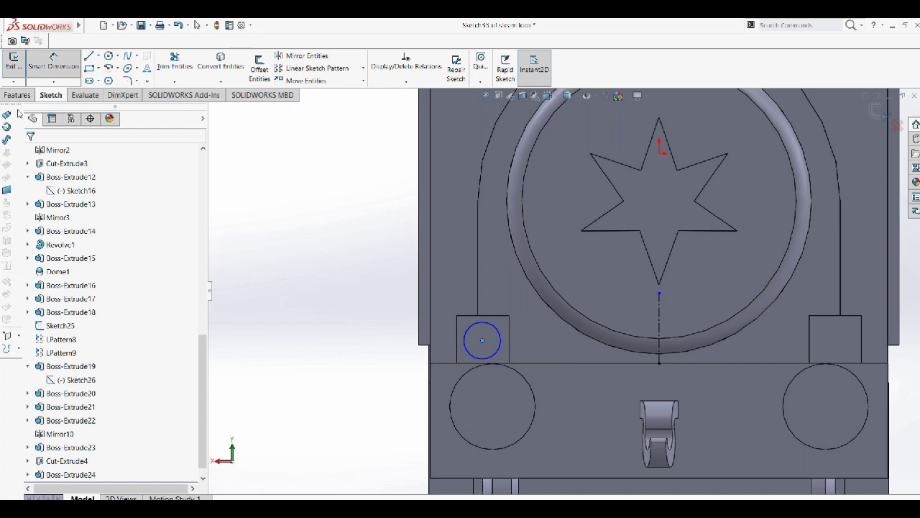
Step: Mirror the circle about the centerline onto the right block
{"action": "left_click", "coordinate": [305, 80]}
{"action": "left_click", "coordinate": [306, 56]}
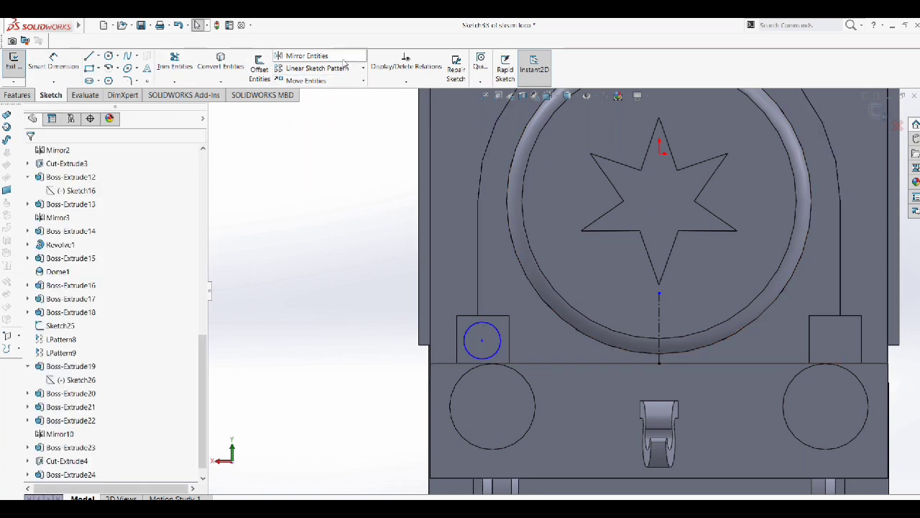
{"action": "left_click", "coordinate": [153, 291]}
{"action": "left_click", "coordinate": [659, 310]}
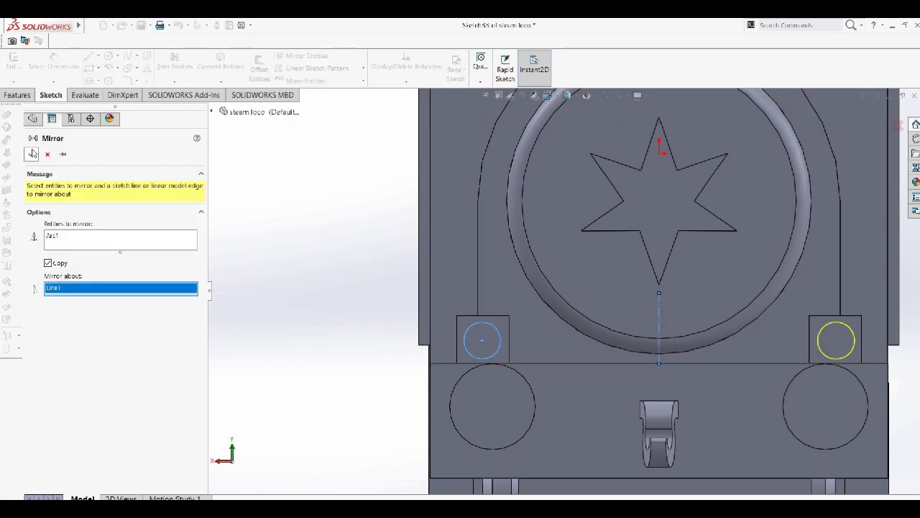
{"action": "left_click", "coordinate": [31, 154]}
Step: Extruded-cut both circles 50 mm deep into the blocks
{"action": "left_click", "coordinate": [18, 96]}
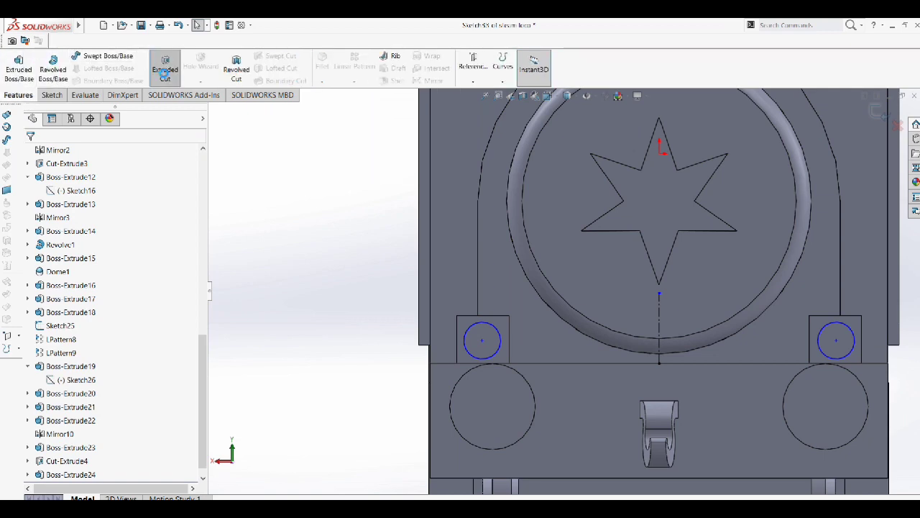
{"action": "left_click", "coordinate": [165, 68]}
{"action": "left_click", "coordinate": [55, 251]}
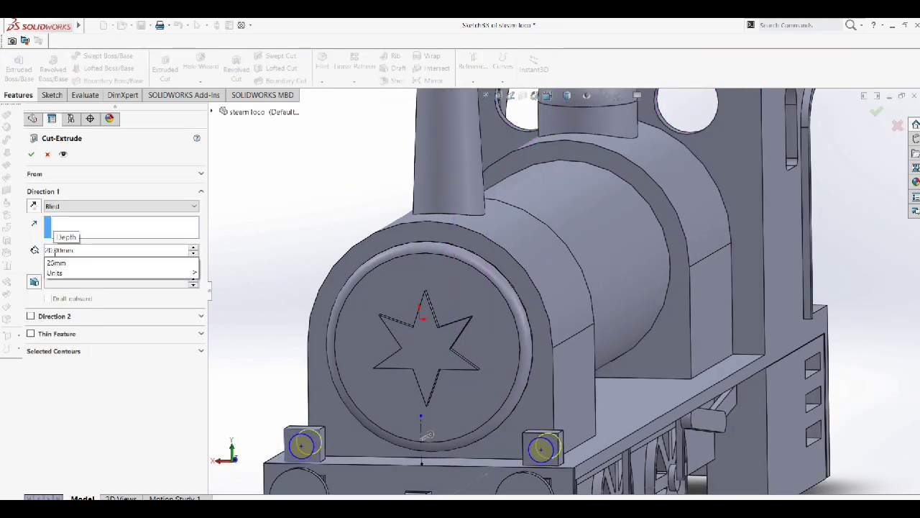
{"action": "type", "text": "50"}
{"action": "key", "text": "Return"}
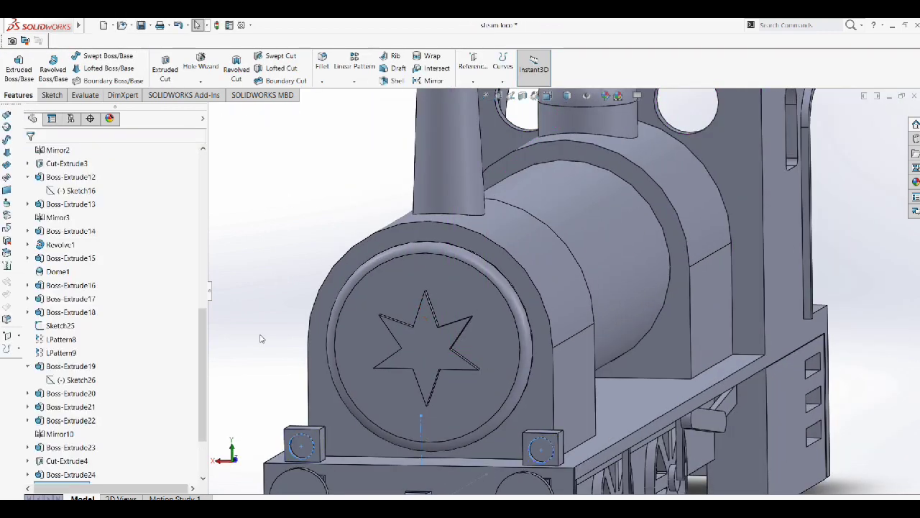
{"action": "key", "text": "ctrl+1"}
Step: Sketch a tall corner rectangle at the chimney base on the smokebox ring face
{"action": "scroll", "coordinate": [361, 391], "scroll_direction": "down", "scroll_amount": 5}
{"action": "scroll", "coordinate": [551, 176], "scroll_direction": "up", "scroll_amount": 5}
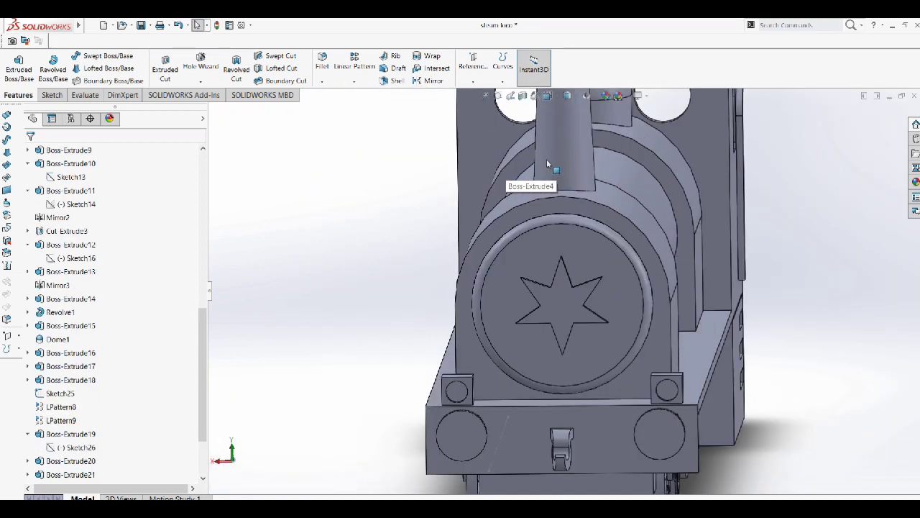
{"action": "scroll", "coordinate": [576, 194], "scroll_direction": "down", "scroll_amount": 4}
{"action": "left_click", "coordinate": [591, 240]}
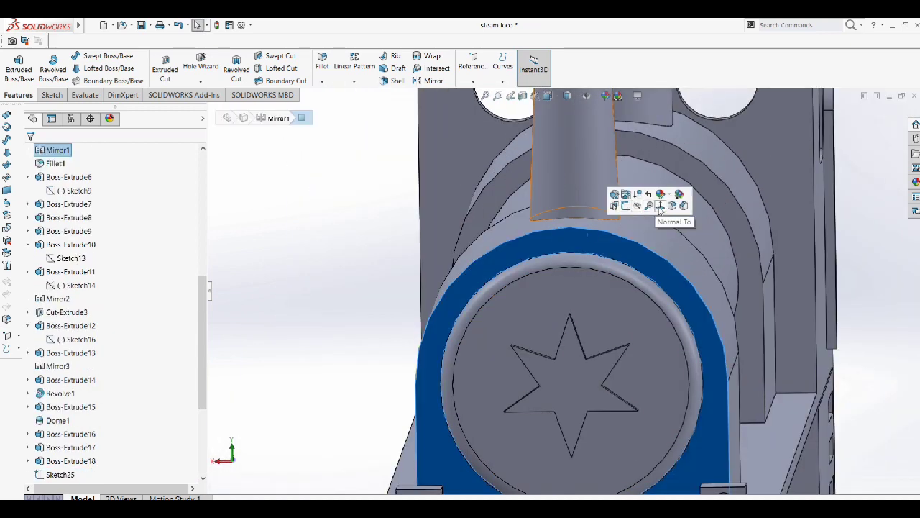
{"action": "left_click", "coordinate": [660, 209]}
{"action": "right_click", "coordinate": [538, 207]}
{"action": "left_click", "coordinate": [551, 210]}
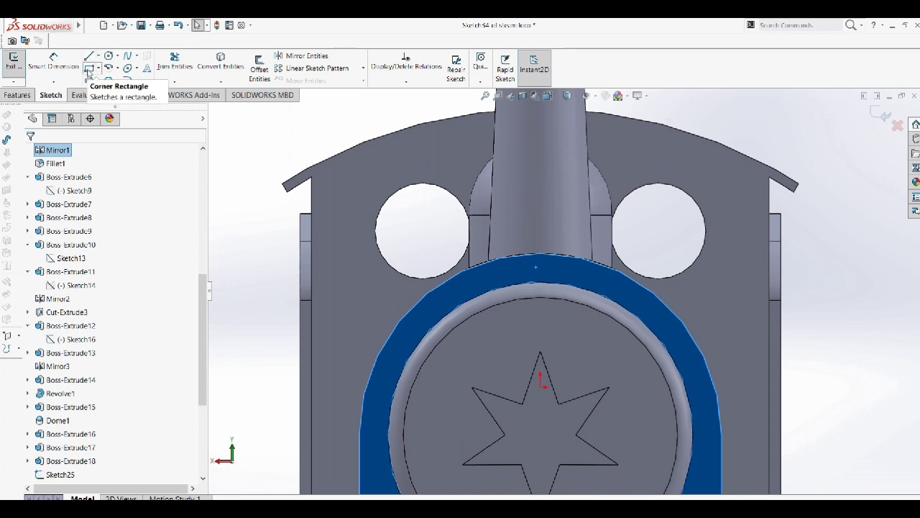
{"action": "left_click", "coordinate": [89, 69]}
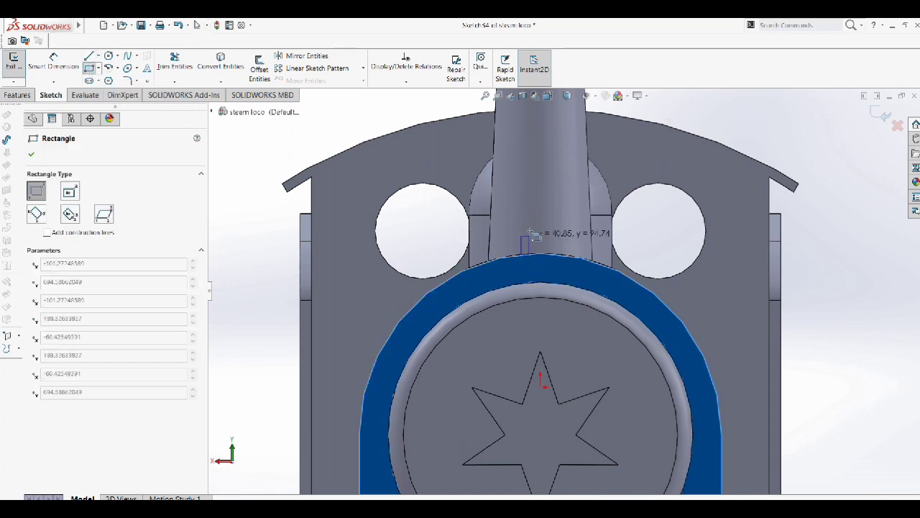
{"action": "left_click_drag", "start_coordinate": [525, 254], "coordinate": [555, 205]}
Step: Dimension the rectangle 100 mm from the origin and 300 mm tall
{"action": "scroll", "coordinate": [486, 282], "scroll_direction": "down", "scroll_amount": 3}
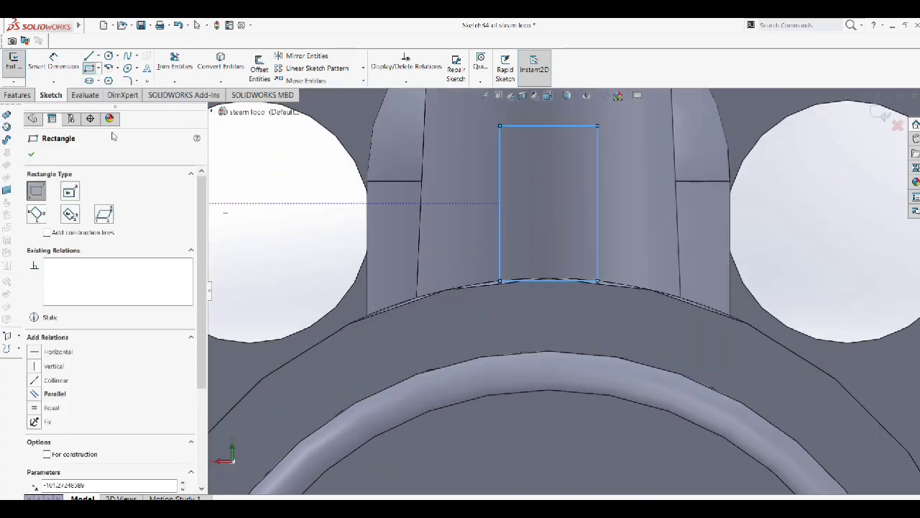
{"action": "left_click", "coordinate": [53, 61]}
{"action": "scroll", "coordinate": [568, 431], "scroll_direction": "up", "scroll_amount": 3}
{"action": "left_click", "coordinate": [561, 443]}
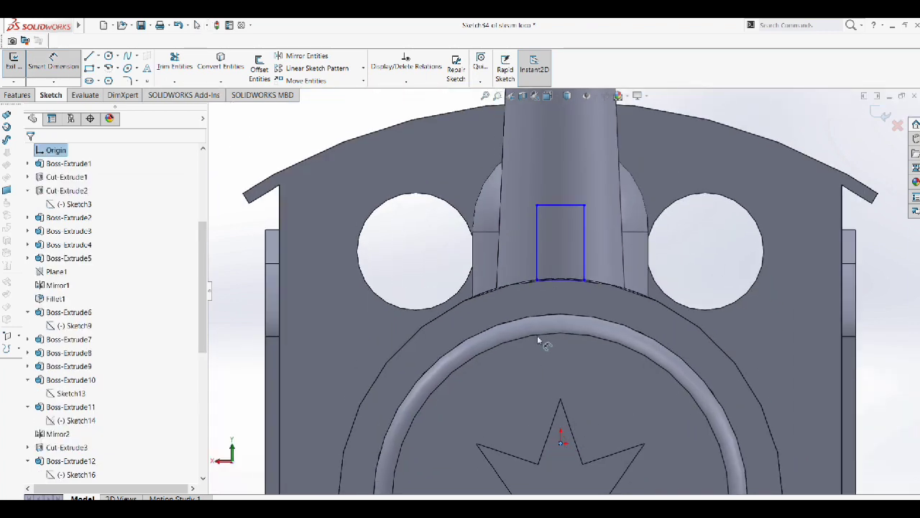
{"action": "left_click", "coordinate": [537, 244]}
{"action": "left_click", "coordinate": [517, 358]}
{"action": "type", "text": "100"}
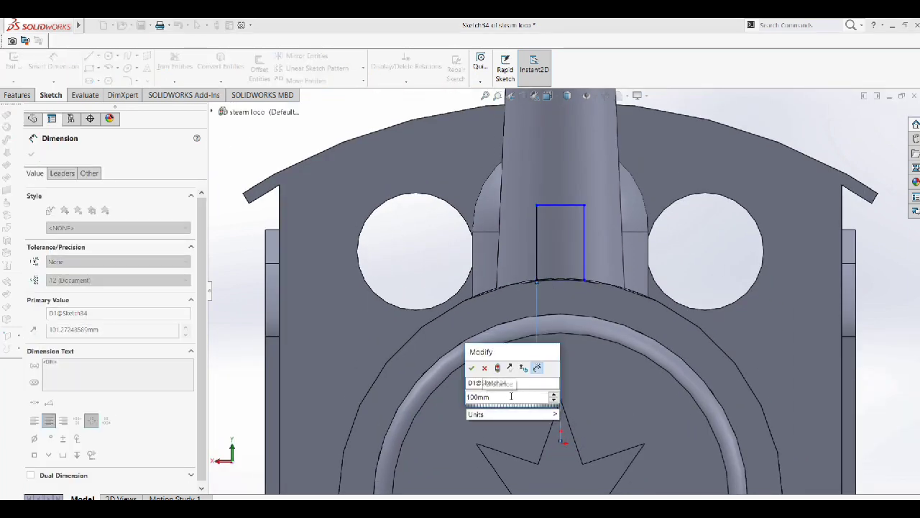
{"action": "key", "text": "Return"}
{"action": "left_click", "coordinate": [504, 206]}
{"action": "left_click", "coordinate": [496, 315]}
{"action": "left_click", "coordinate": [510, 247]}
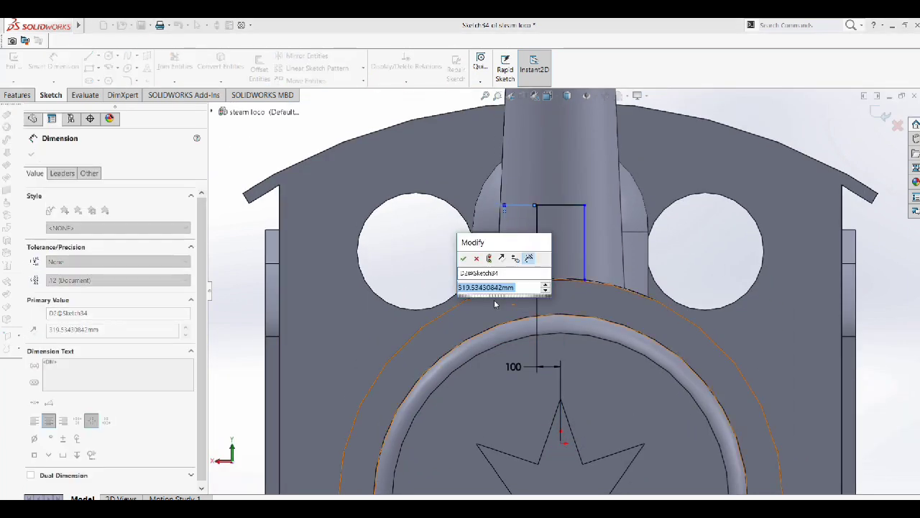
{"action": "type", "text": "300"}
{"action": "key", "text": "Return"}
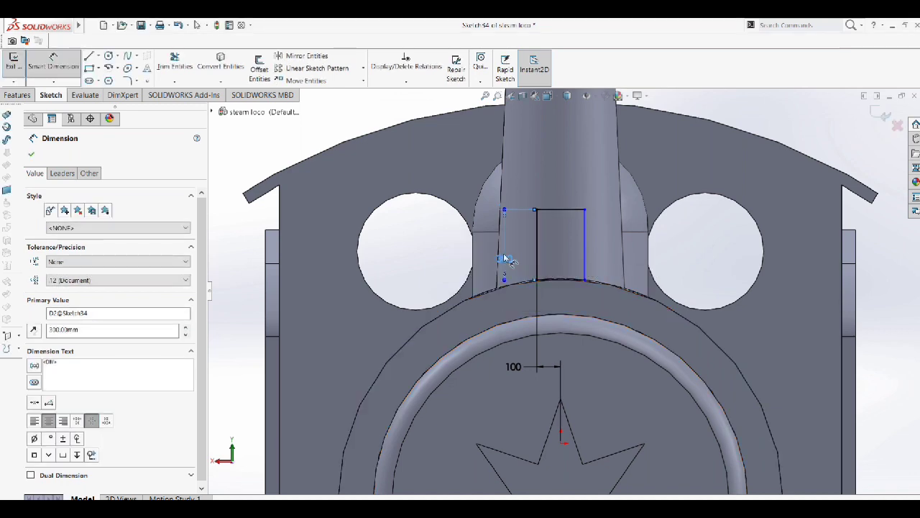
Step: Add a driven 694.72 dimension from the bottom line to the star centre
{"action": "scroll", "coordinate": [553, 288], "scroll_direction": "up", "scroll_amount": 1}
{"action": "left_click", "coordinate": [557, 283]}
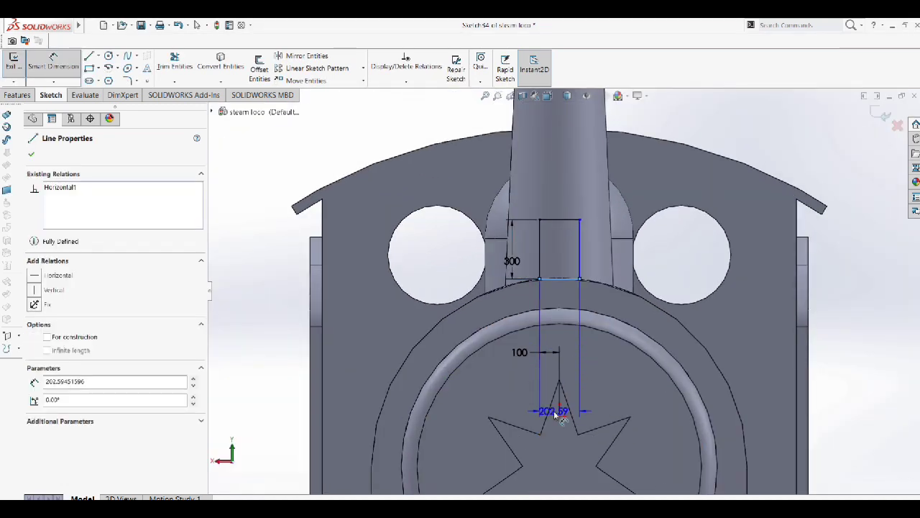
{"action": "left_click", "coordinate": [560, 416]}
{"action": "left_click", "coordinate": [620, 393]}
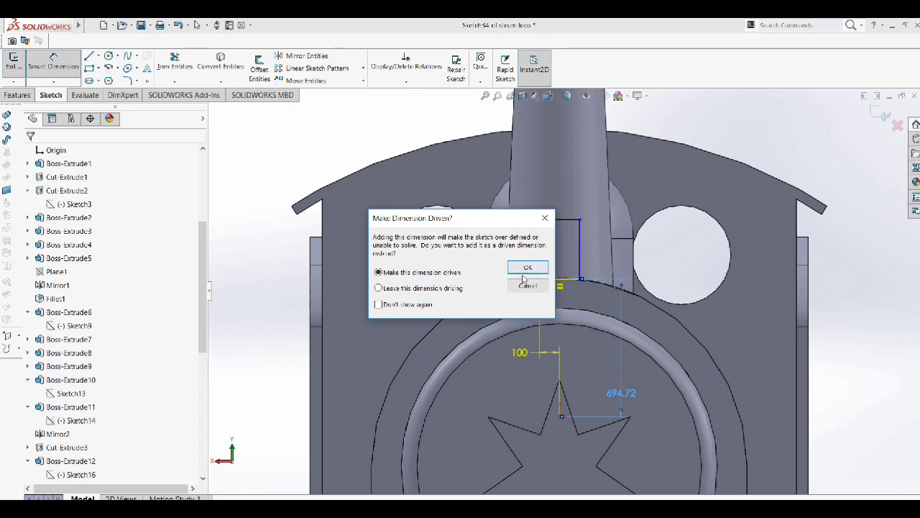
{"action": "left_click", "coordinate": [527, 269]}
{"action": "scroll", "coordinate": [567, 366], "scroll_direction": "down", "scroll_amount": 2}
{"action": "left_click", "coordinate": [30, 154]}
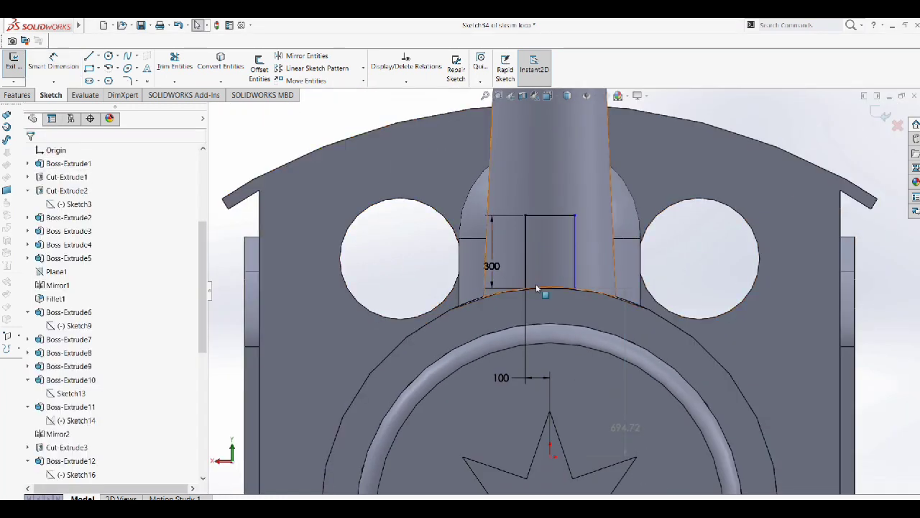
Step: Delete all relations on the rectangle's bottom line and return to the full locomotive
{"action": "left_click", "coordinate": [31, 154]}
{"action": "scroll", "coordinate": [474, 302], "scroll_direction": "down", "scroll_amount": 2}
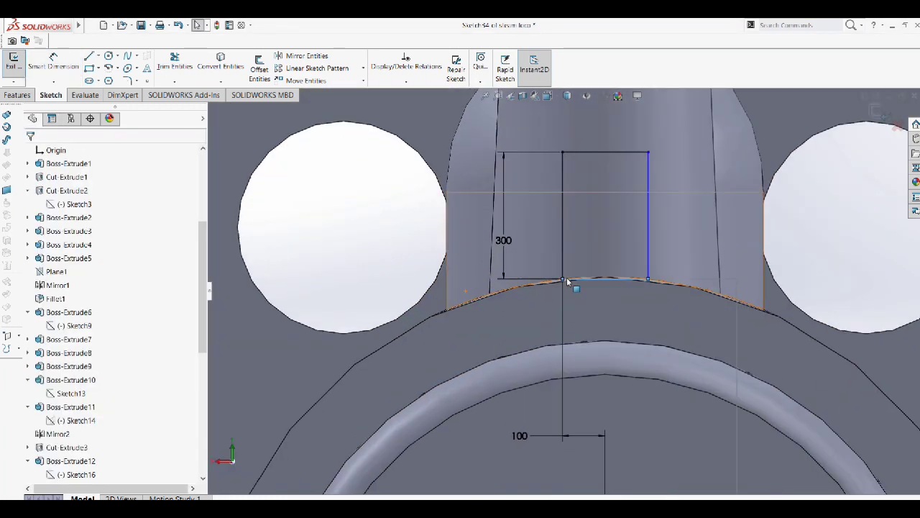
{"action": "left_click", "coordinate": [606, 279]}
{"action": "left_click", "coordinate": [61, 187]}
{"action": "right_click", "coordinate": [73, 188]}
{"action": "left_click", "coordinate": [106, 194]}
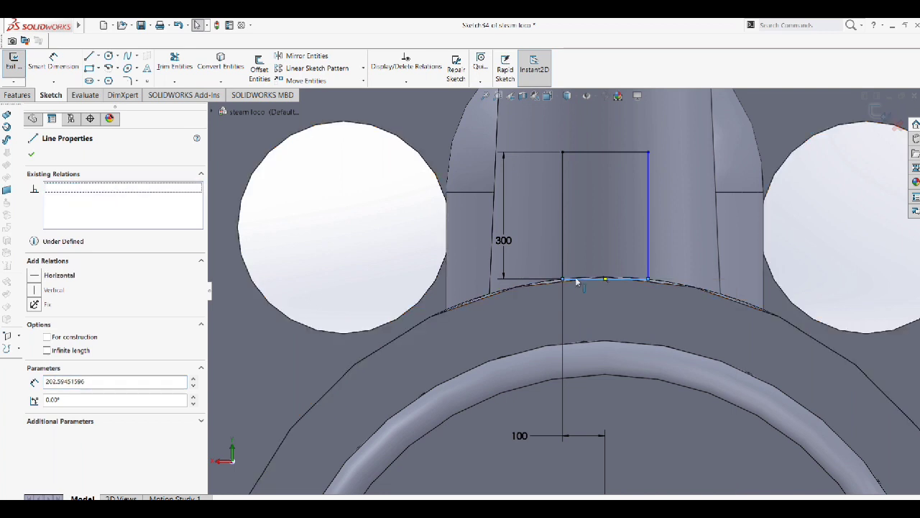
{"action": "right_click", "coordinate": [563, 277]}
{"action": "left_click", "coordinate": [590, 423]}
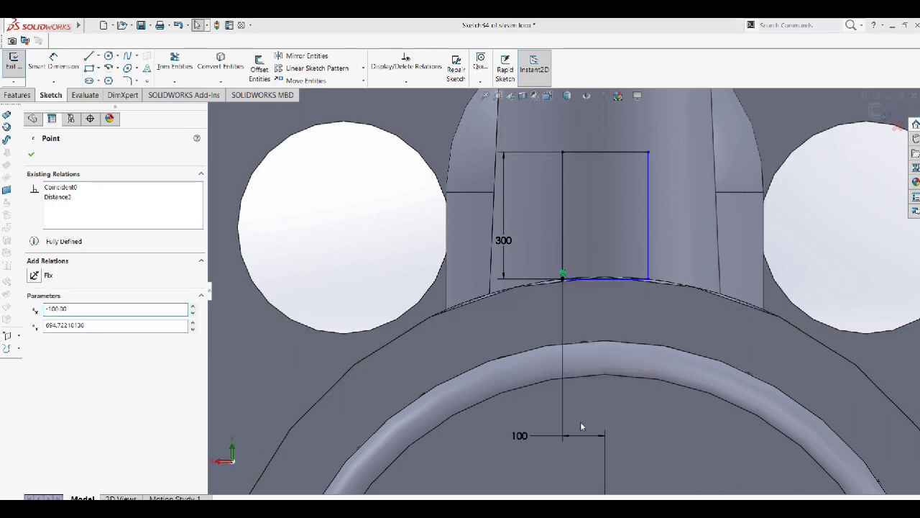
{"action": "left_click", "coordinate": [534, 272]}
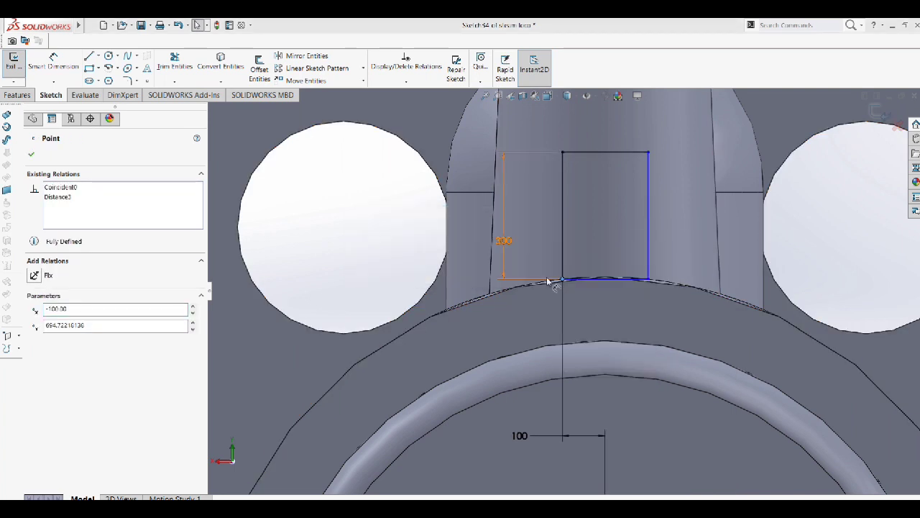
{"action": "scroll", "coordinate": [546, 273], "scroll_direction": "down", "scroll_amount": 3}
{"action": "scroll", "coordinate": [611, 283], "scroll_direction": "up", "scroll_amount": 2}
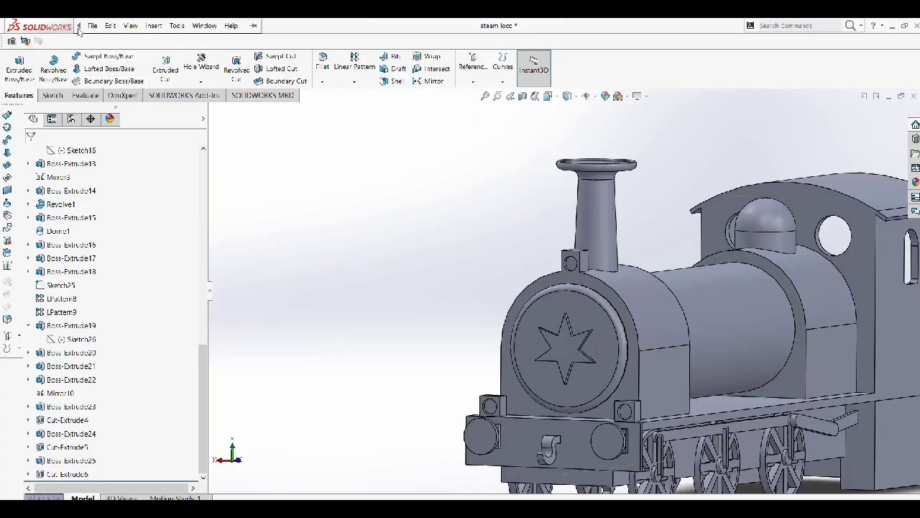
Step: Add a 50 mm Dome to the chimney-side, left lower and right lower boss faces
{"action": "left_click", "coordinate": [110, 25]}
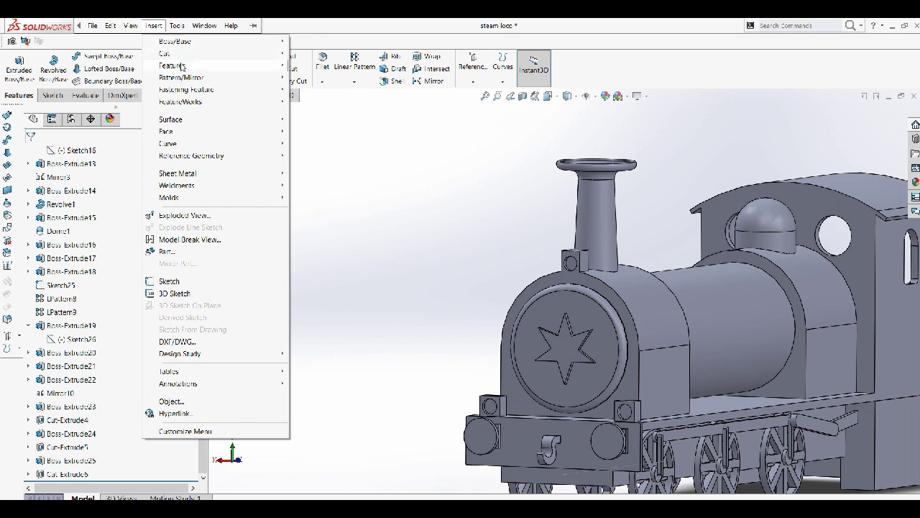
{"action": "mouse_move", "coordinate": [172, 65]}
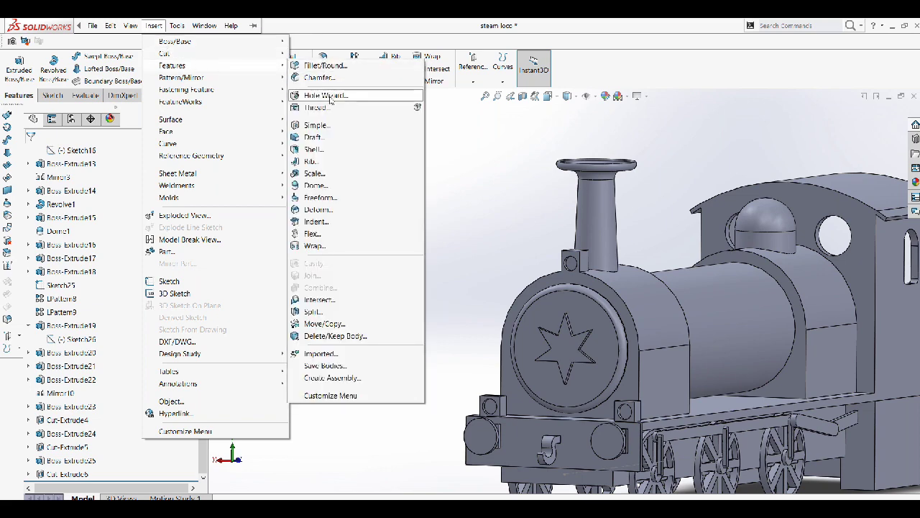
{"action": "left_click", "coordinate": [318, 185]}
{"action": "scroll", "coordinate": [563, 280], "scroll_direction": "down", "scroll_amount": 2}
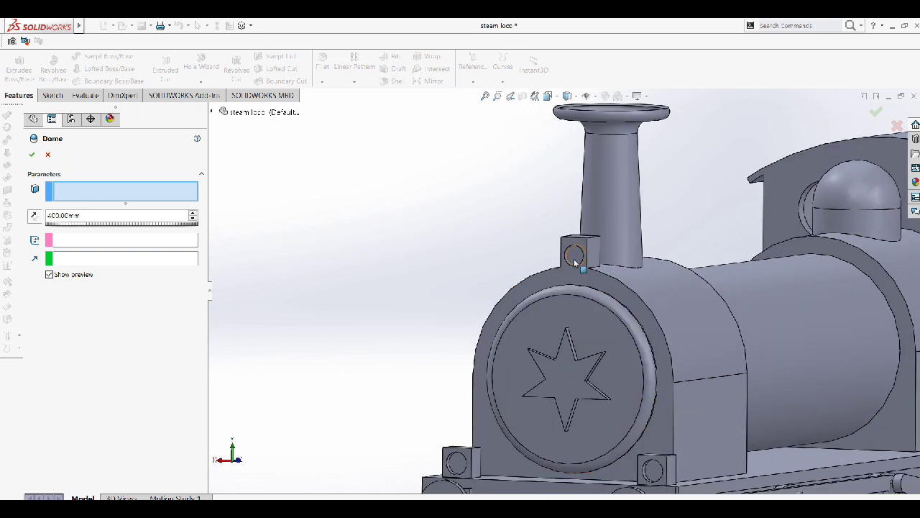
{"action": "left_click", "coordinate": [578, 261]}
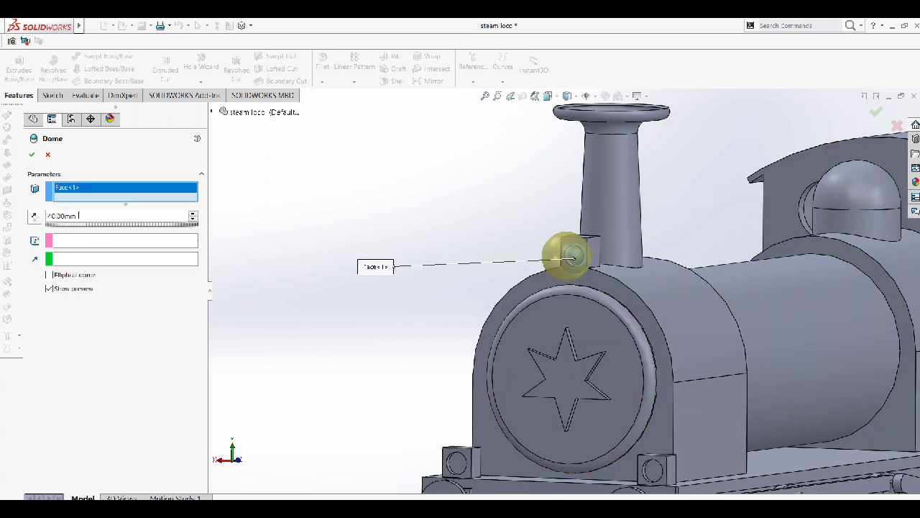
{"action": "left_click", "coordinate": [122, 216]}
{"action": "type", "text": "50"}
{"action": "left_click", "coordinate": [79, 215]}
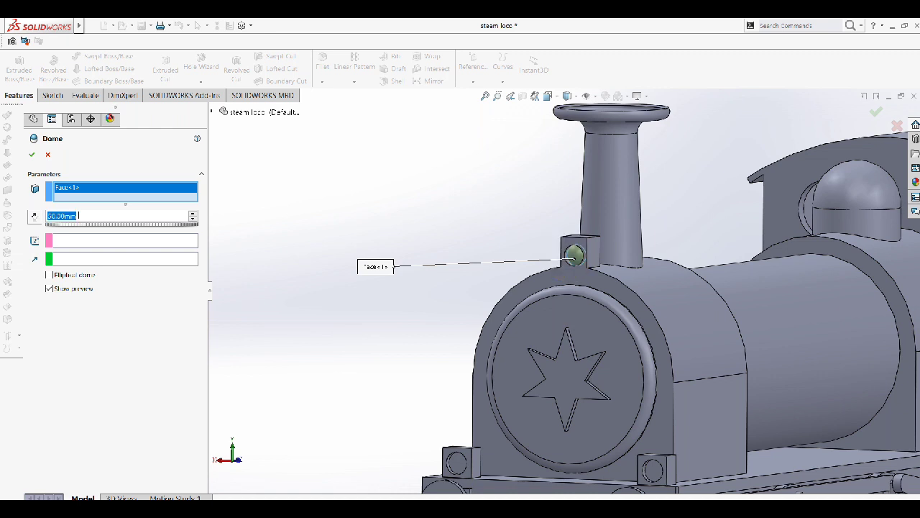
{"action": "scroll", "coordinate": [475, 464], "scroll_direction": "down", "scroll_amount": 2}
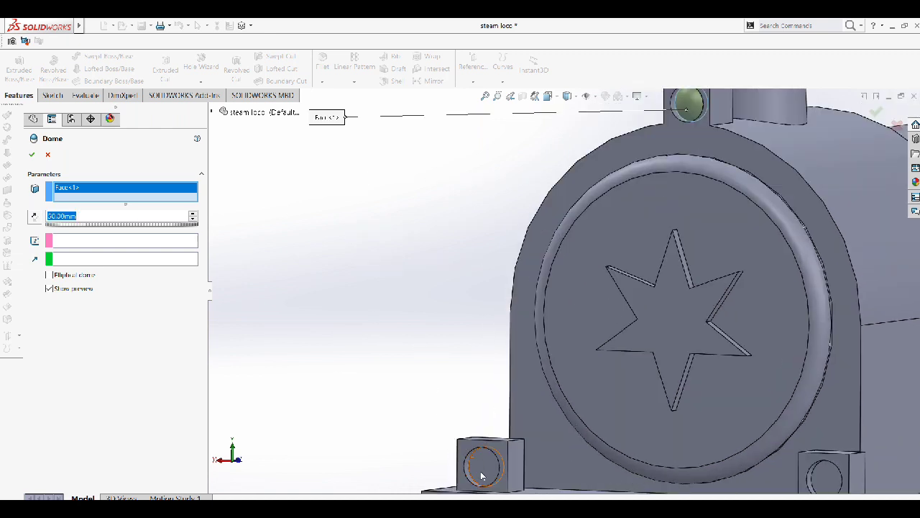
{"action": "left_click", "coordinate": [482, 474]}
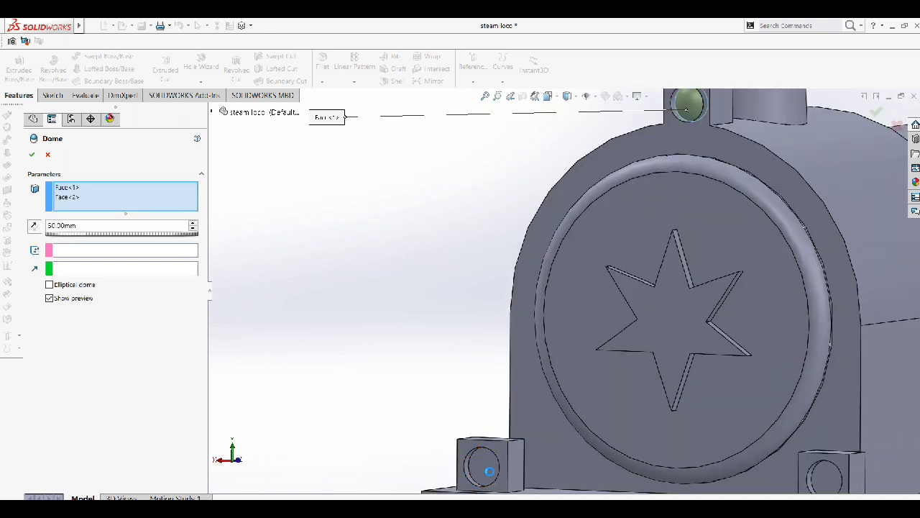
{"action": "left_click", "coordinate": [825, 476]}
{"action": "mouse_move", "coordinate": [791, 417]}
{"action": "middle_mouse_down"}
{"action": "mouse_move", "coordinate": [747, 397]}
{"action": "mouse_move", "coordinate": [602, 404]}
{"action": "middle_mouse_up"}
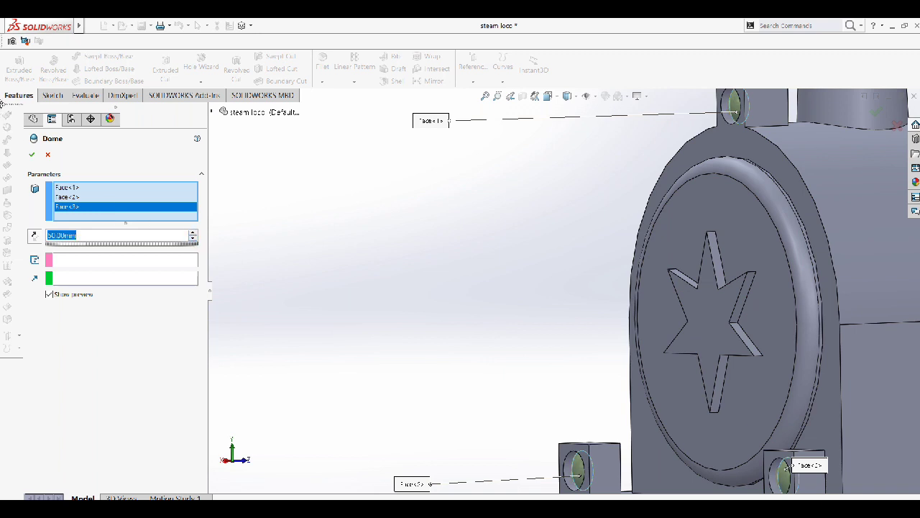
{"action": "left_click", "coordinate": [30, 154]}
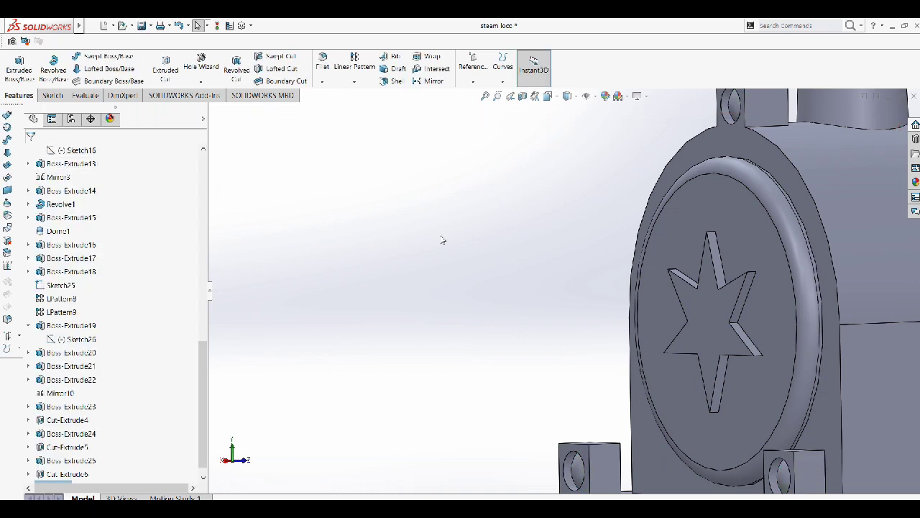
{"action": "scroll", "coordinate": [533, 271], "scroll_direction": "up", "scroll_amount": 5}
Step: Start a sketch on the front buffer beam face, viewed head-on
{"action": "middle_click_drag", "start_coordinate": [633, 288], "coordinate": [678, 281]}
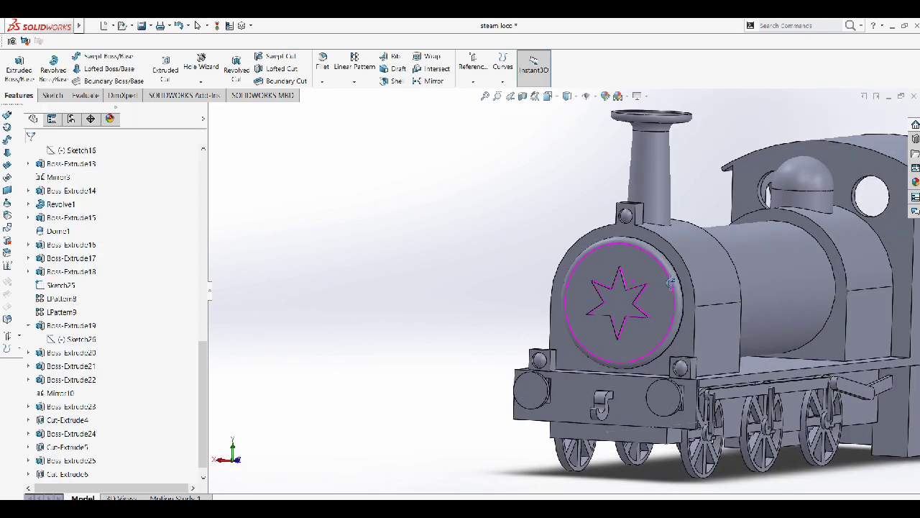
{"action": "scroll", "coordinate": [678, 280], "scroll_direction": "up", "scroll_amount": 2}
{"action": "scroll", "coordinate": [653, 270], "scroll_direction": "down", "scroll_amount": 1}
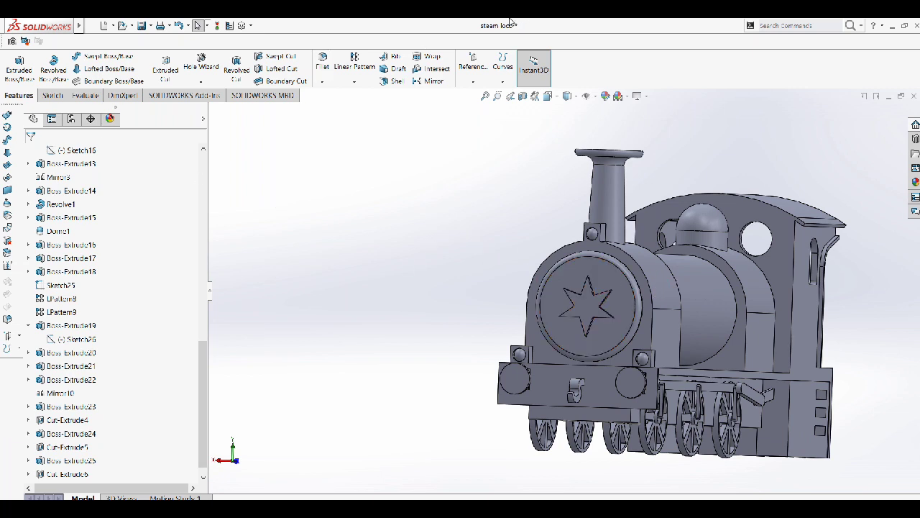
{"action": "mouse_move", "coordinate": [386, 43]}
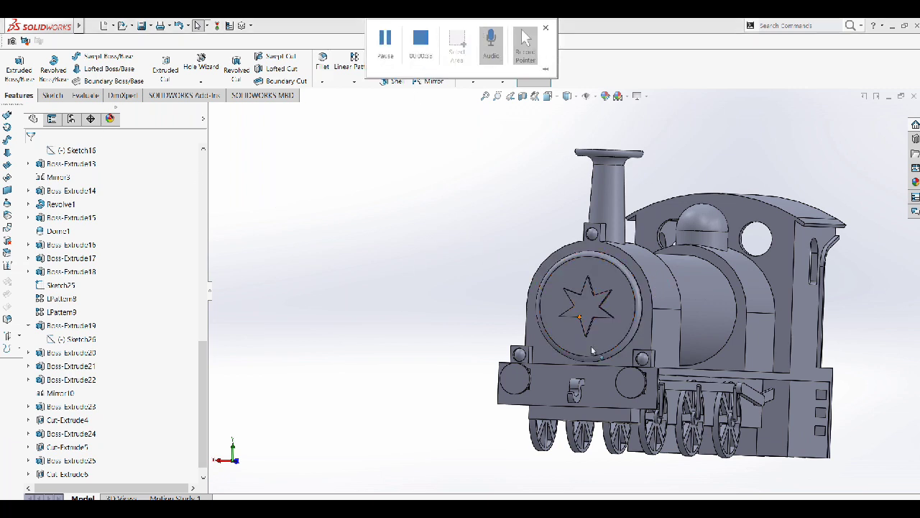
{"action": "left_click", "coordinate": [551, 387]}
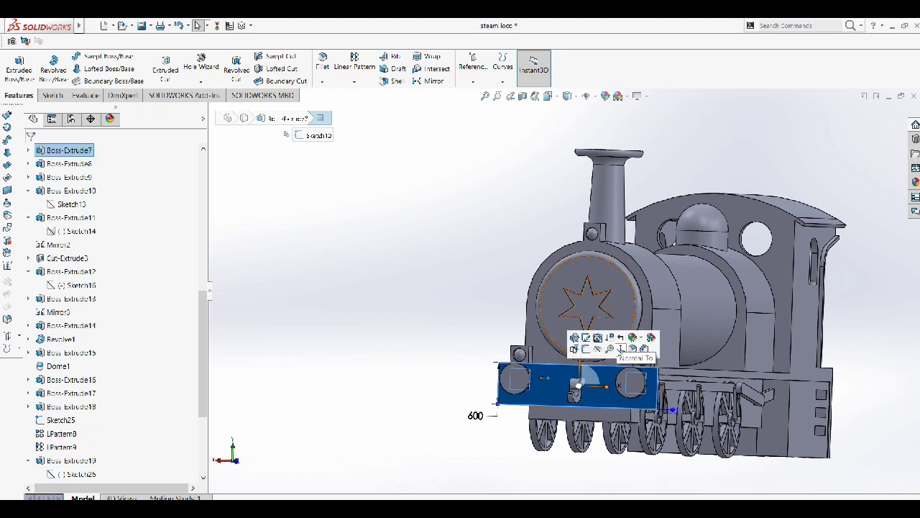
{"action": "left_click", "coordinate": [622, 349]}
{"action": "scroll", "coordinate": [596, 370], "scroll_direction": "down", "scroll_amount": 1}
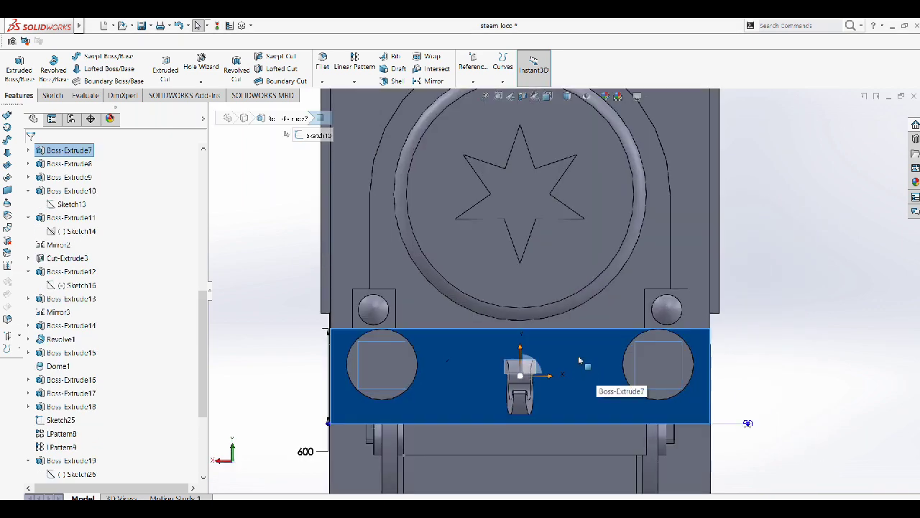
{"action": "right_click", "coordinate": [584, 367]}
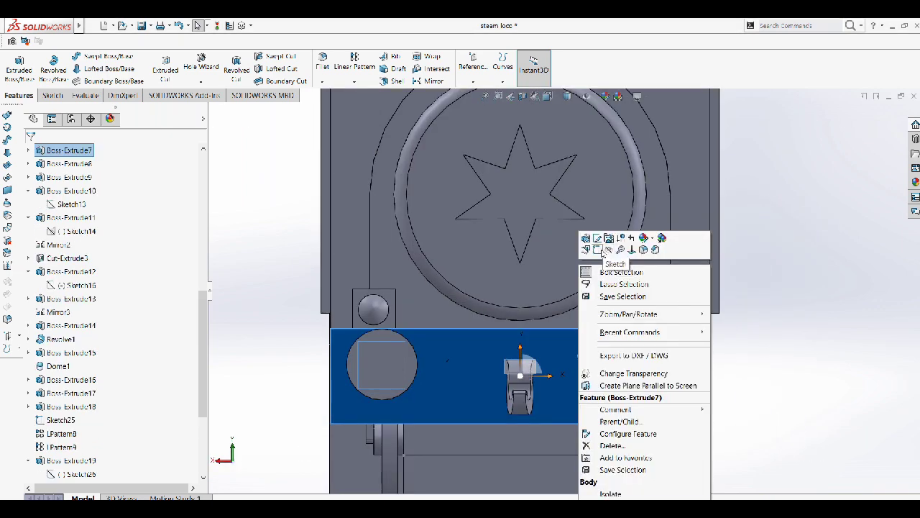
{"action": "left_click", "coordinate": [603, 250]}
Step: Draw a horizontal centerline from the left buffer to the right buffer
{"action": "left_click", "coordinate": [99, 58]}
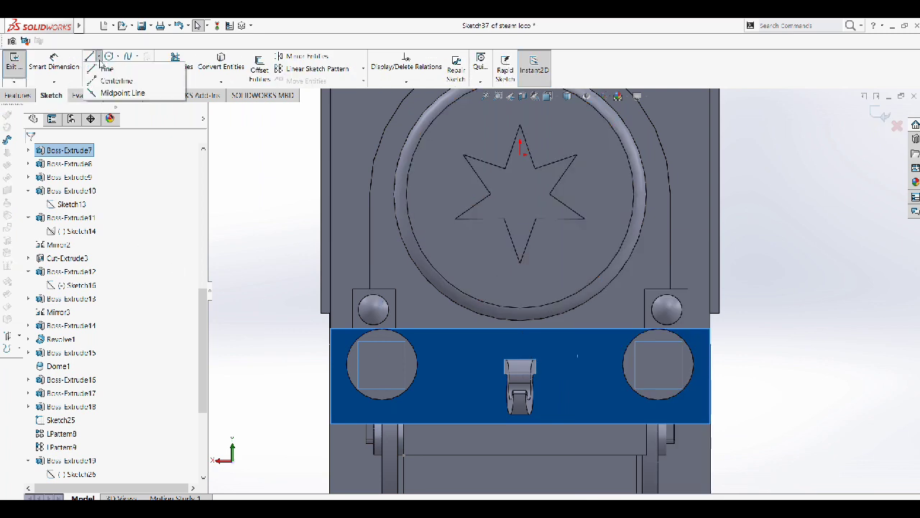
{"action": "left_click", "coordinate": [115, 81]}
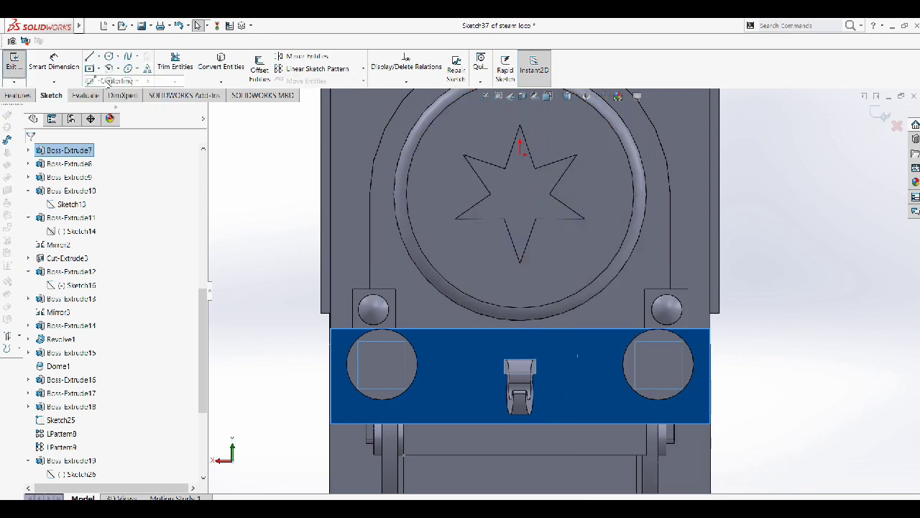
{"action": "left_click", "coordinate": [425, 363]}
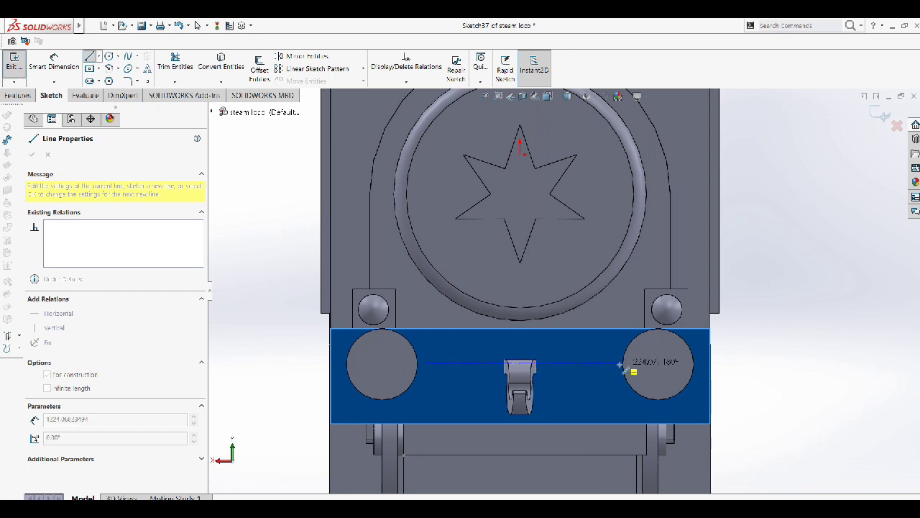
{"action": "left_click", "coordinate": [619, 364]}
{"action": "left_click", "coordinate": [32, 154]}
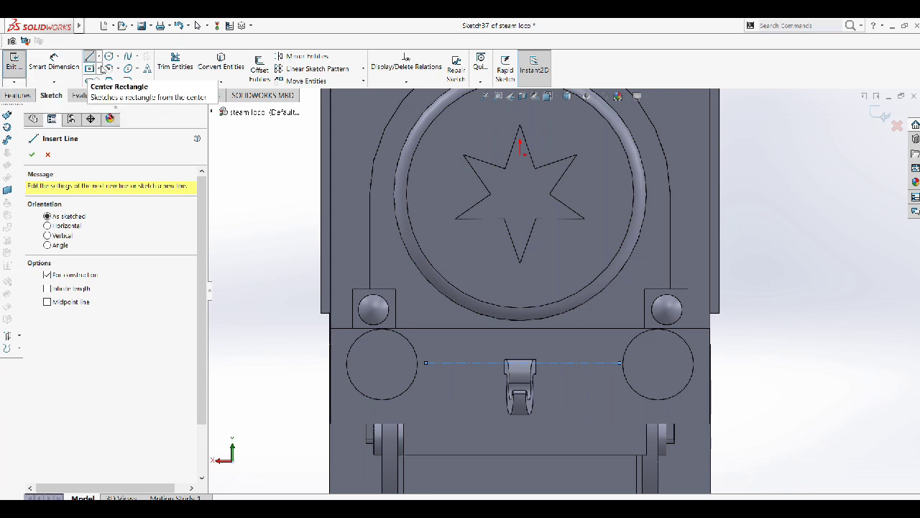
Step: Add the AKSHAY'S RAIL WORLD sketch text along the construction line
{"action": "left_click", "coordinate": [148, 68]}
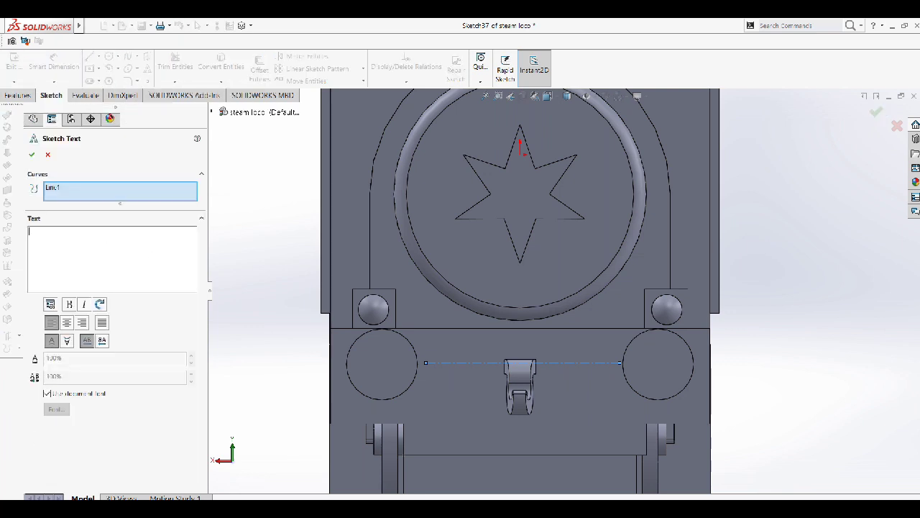
{"action": "left_click", "coordinate": [170, 243]}
{"action": "left_click", "coordinate": [32, 155]}
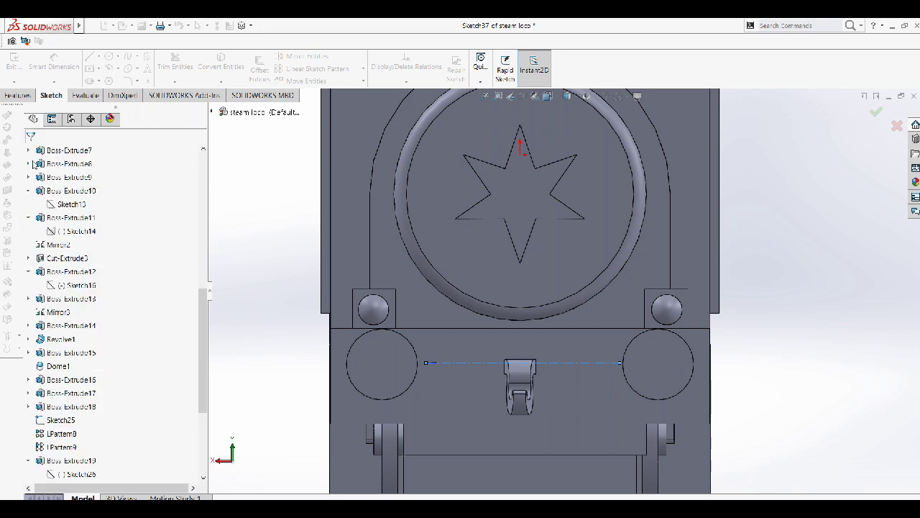
{"action": "left_click", "coordinate": [426, 364]}
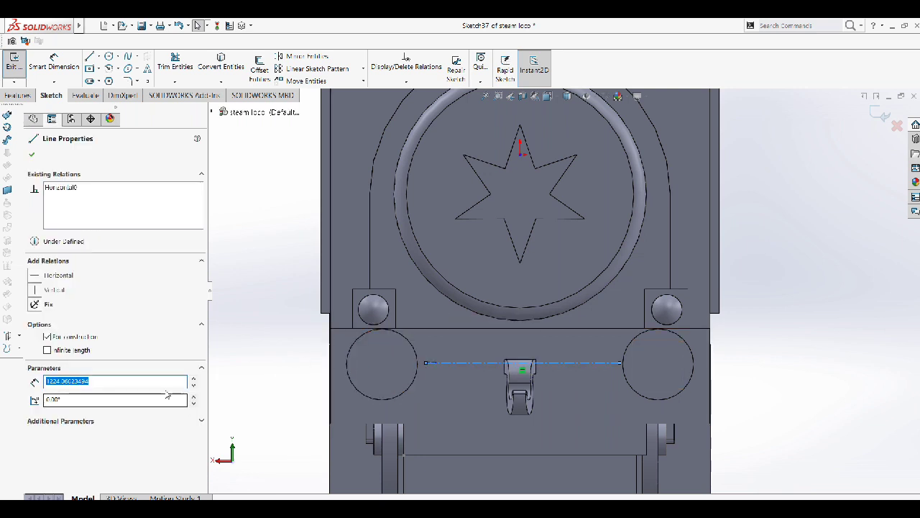
Step: Set the sketch text font to 65 mm Century Gothic and accept it
{"action": "scroll", "coordinate": [449, 385], "scroll_direction": "down", "scroll_amount": 3}
{"action": "scroll", "coordinate": [451, 335], "scroll_direction": "down", "scroll_amount": 4}
{"action": "scroll", "coordinate": [603, 137], "scroll_direction": "down", "scroll_amount": 3}
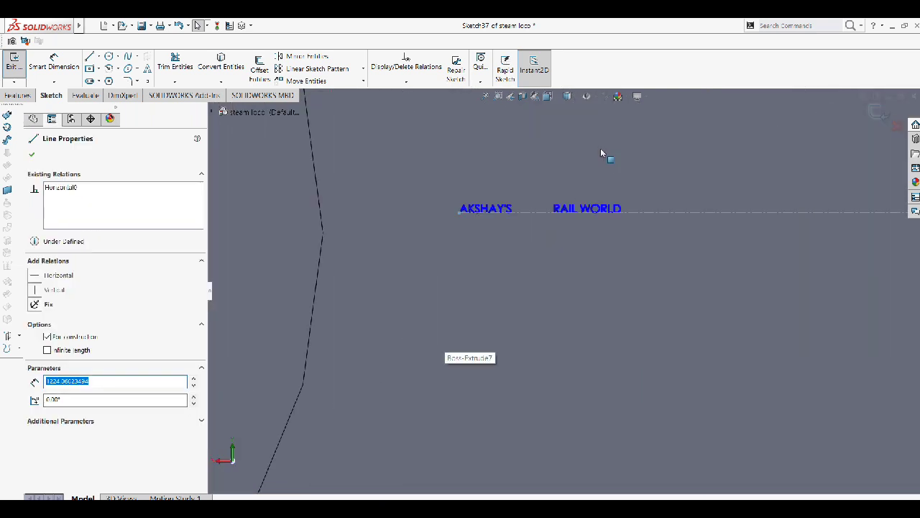
{"action": "left_click", "coordinate": [568, 206]}
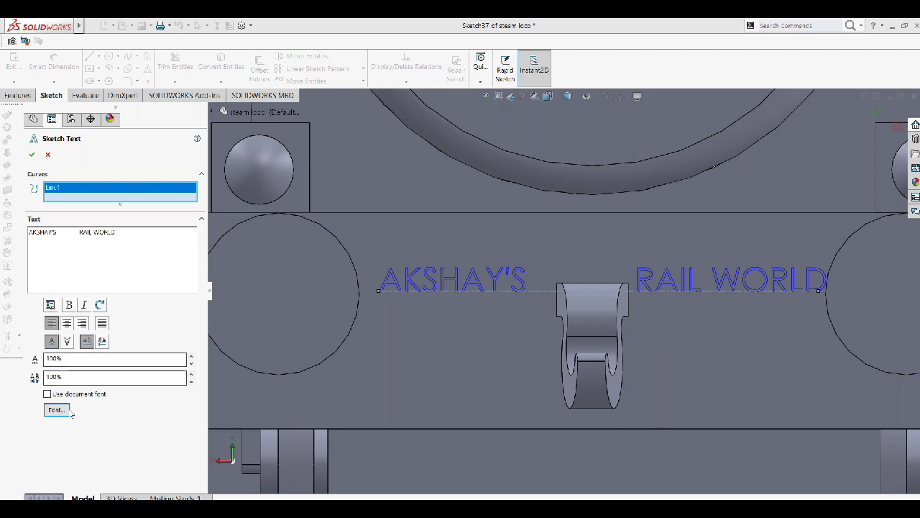
{"action": "left_click", "coordinate": [56, 409]}
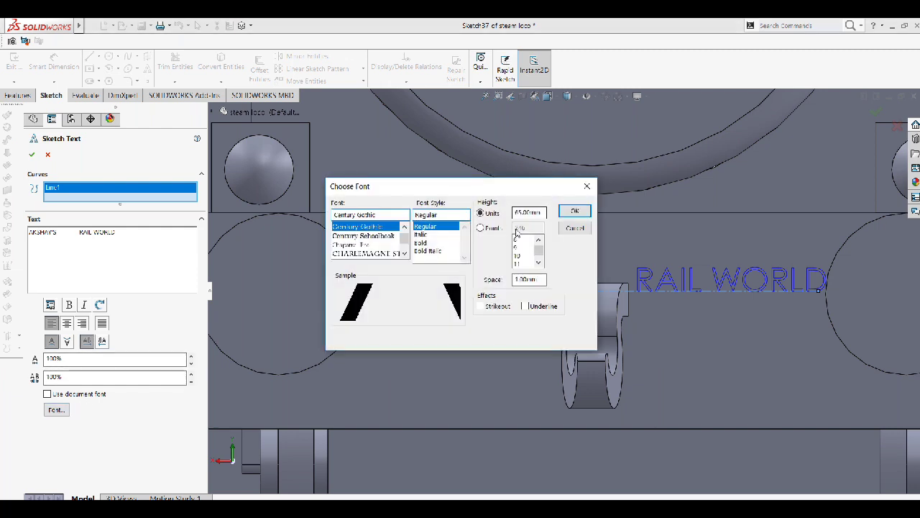
{"action": "left_click", "coordinate": [573, 213]}
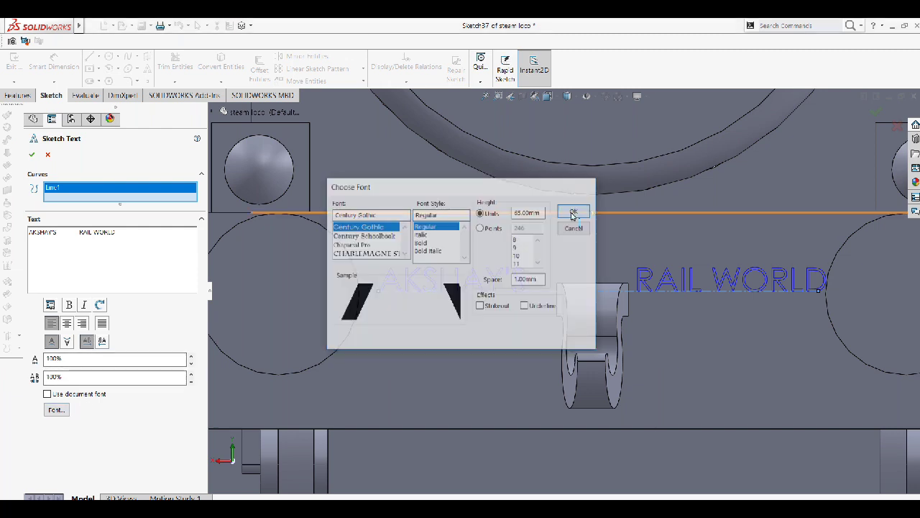
{"action": "left_click", "coordinate": [32, 154]}
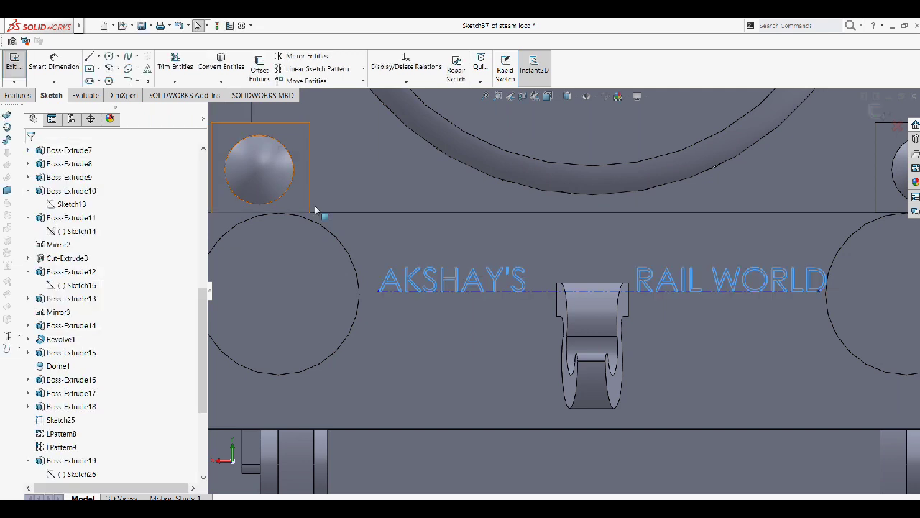
Step: Boss-extrude the lettering sketch to a 10 mm Blind depth on the front beam
{"action": "left_click", "coordinate": [19, 95]}
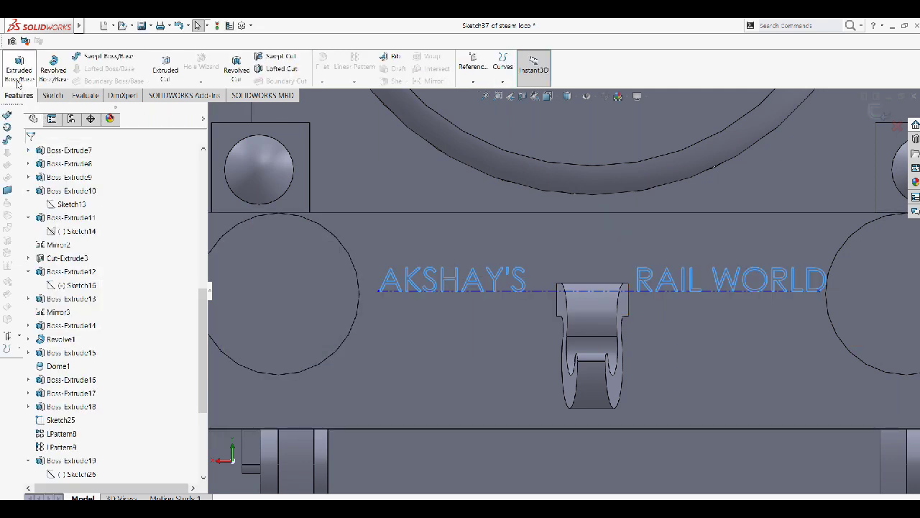
{"action": "left_click", "coordinate": [18, 82]}
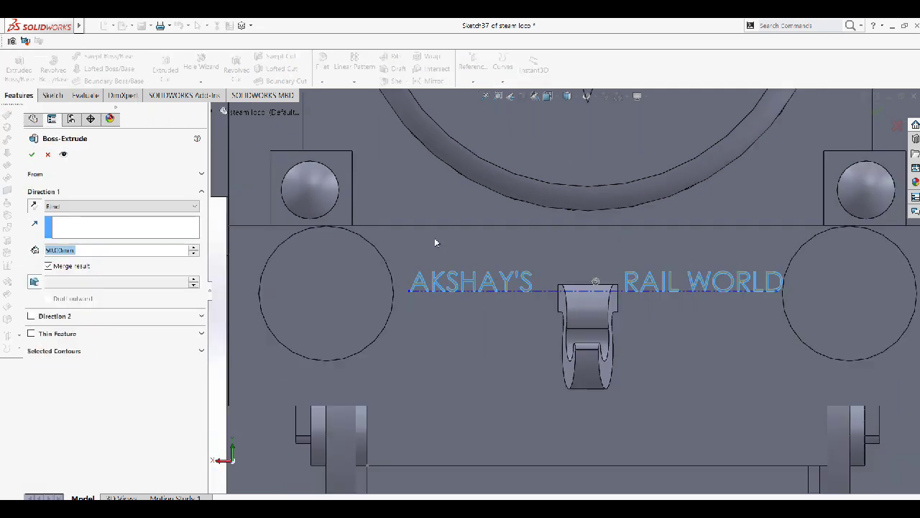
{"action": "left_click", "coordinate": [49, 250]}
{"action": "type", "text": "50"}
{"action": "mouse_move", "coordinate": [288, 242]}
{"action": "middle_mouse_down"}
{"action": "mouse_move", "coordinate": [294, 272]}
{"action": "mouse_move", "coordinate": [160, 283]}
{"action": "middle_mouse_up"}
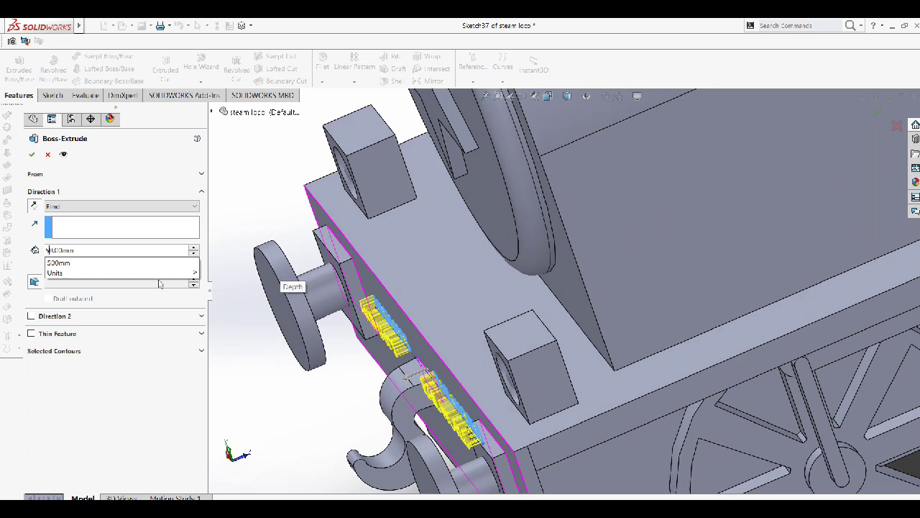
{"action": "key", "text": "BackSpace"}
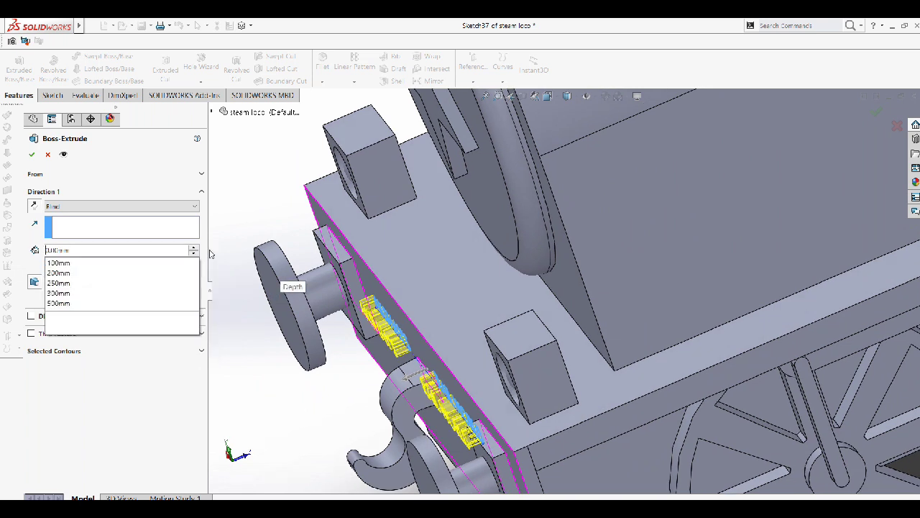
{"action": "type", "text": "10"}
{"action": "key", "text": "Return"}
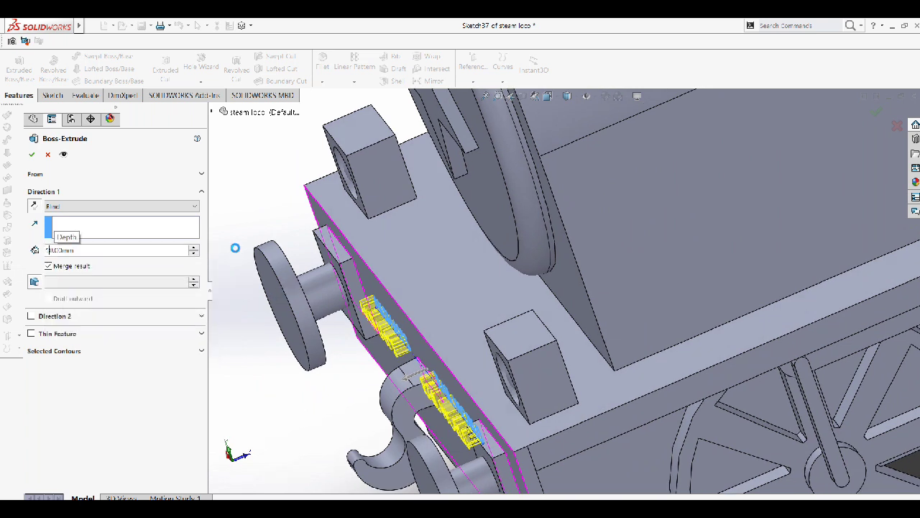
{"action": "left_click", "coordinate": [32, 154]}
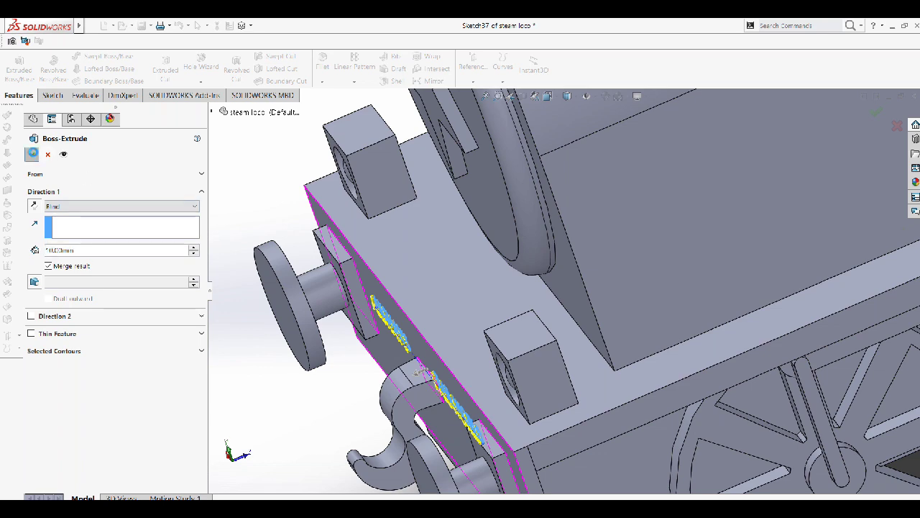
{"action": "mouse_move", "coordinate": [357, 228]}
{"action": "middle_mouse_down"}
{"action": "mouse_move", "coordinate": [516, 248]}
{"action": "mouse_move", "coordinate": [596, 211]}
{"action": "middle_mouse_up"}
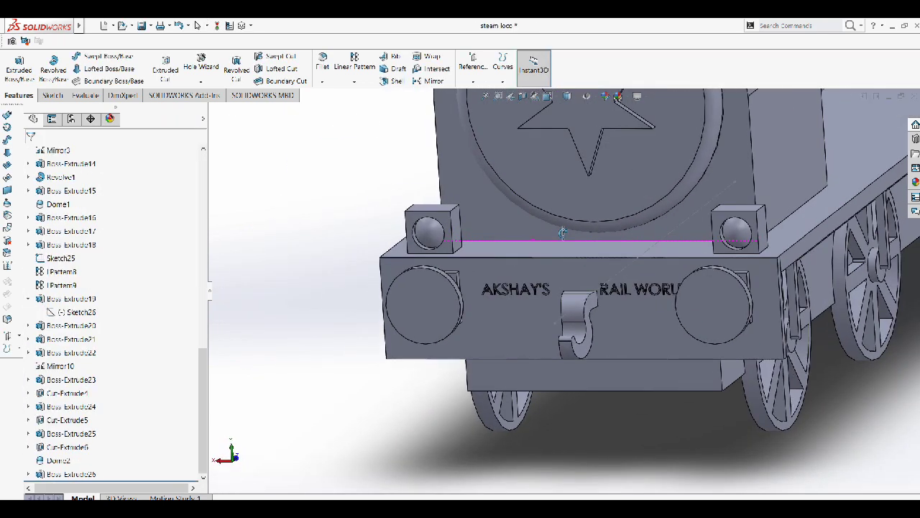
Step: Orbit around the lettered front, then select Boss-Extrude1 in the FeatureManager tree
{"action": "scroll", "coordinate": [595, 210], "scroll_direction": "up", "scroll_amount": 5}
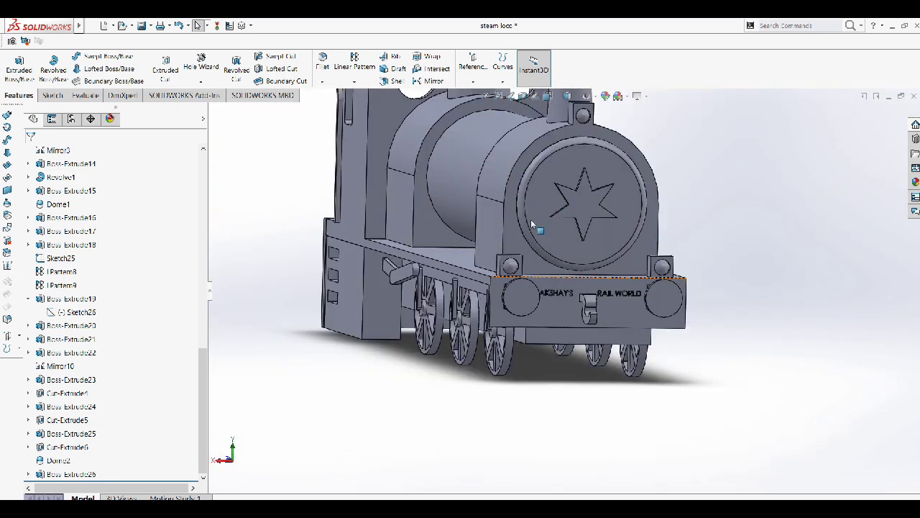
{"action": "middle_click_drag", "start_coordinate": [478, 206], "coordinate": [491, 174]}
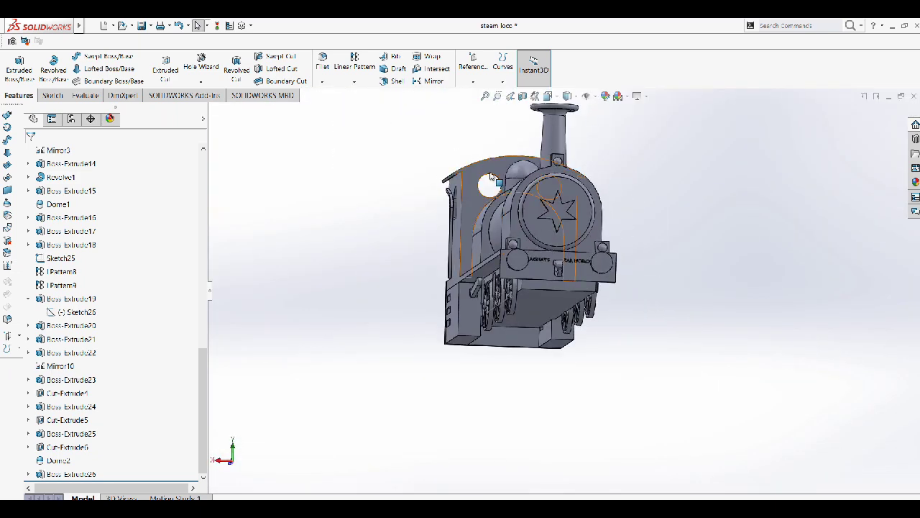
{"action": "scroll", "coordinate": [491, 175], "scroll_direction": "down", "scroll_amount": 5}
{"action": "mouse_move", "coordinate": [551, 189]}
{"action": "middle_mouse_down"}
{"action": "mouse_move", "coordinate": [546, 205]}
{"action": "mouse_move", "coordinate": [579, 213]}
{"action": "mouse_move", "coordinate": [575, 227]}
{"action": "middle_mouse_up"}
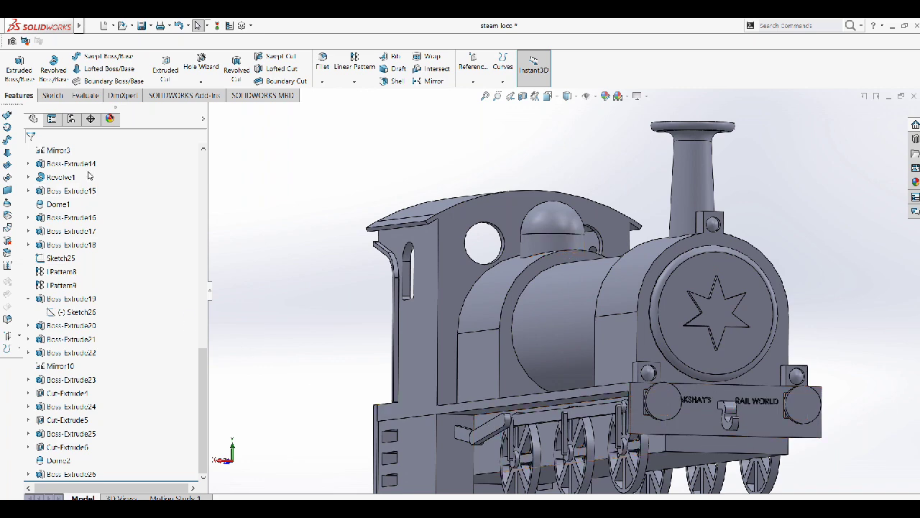
{"action": "scroll", "coordinate": [108, 238], "scroll_direction": "up", "scroll_amount": 3}
{"action": "scroll", "coordinate": [97, 209], "scroll_direction": "up", "scroll_amount": 3}
{"action": "scroll", "coordinate": [87, 175], "scroll_direction": "up", "scroll_amount": 3}
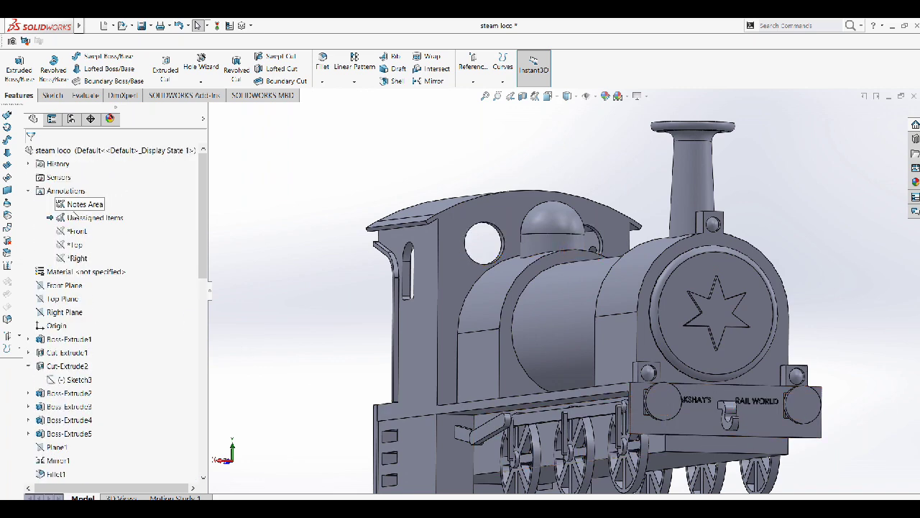
{"action": "left_click", "coordinate": [73, 343]}
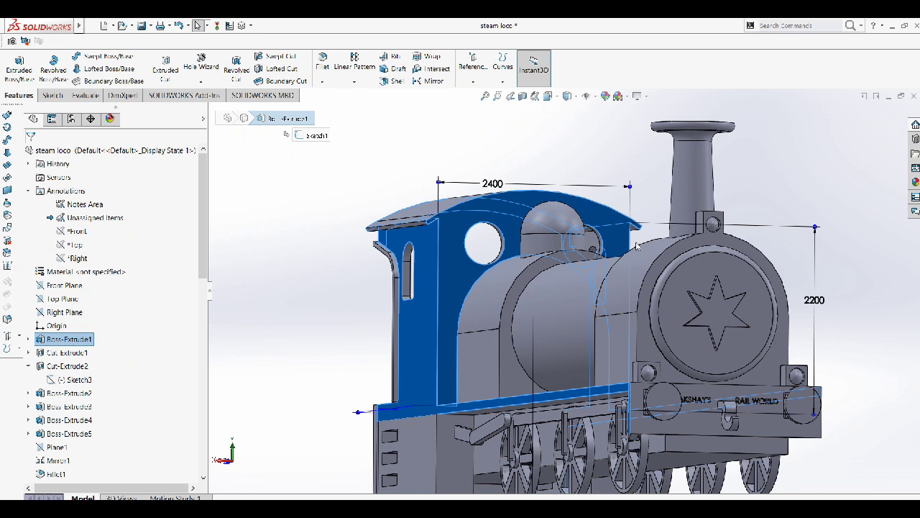
Step: Apply the Metal > polished copper appearance to the cab, Boss-Extrude1
{"action": "left_click", "coordinate": [914, 183]}
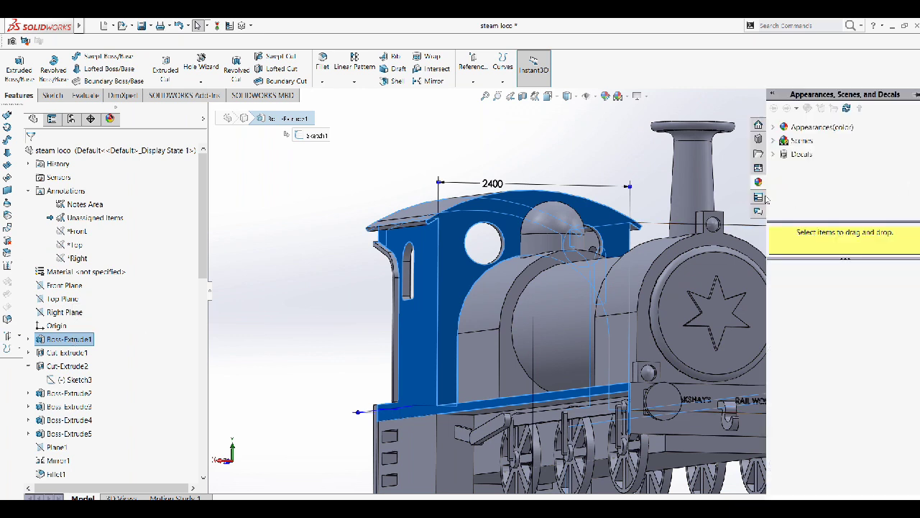
{"action": "left_click", "coordinate": [783, 128]}
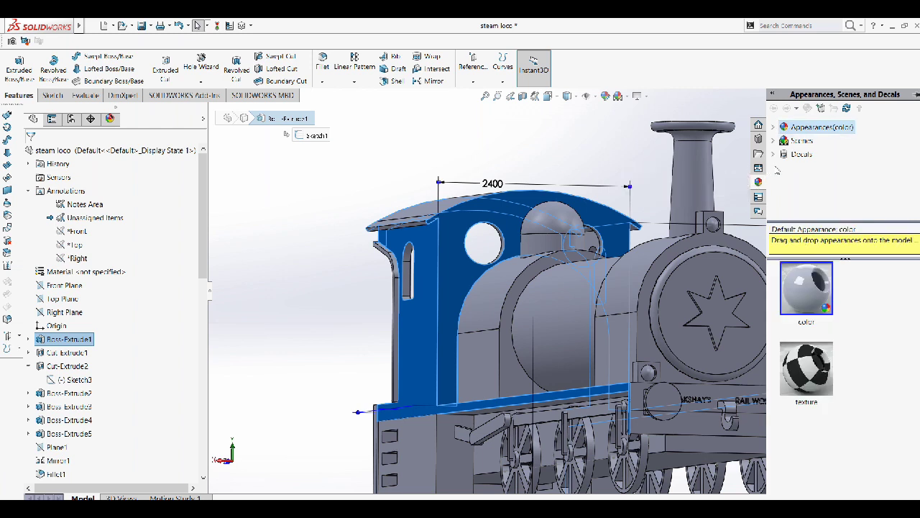
{"action": "left_click", "coordinate": [773, 127]}
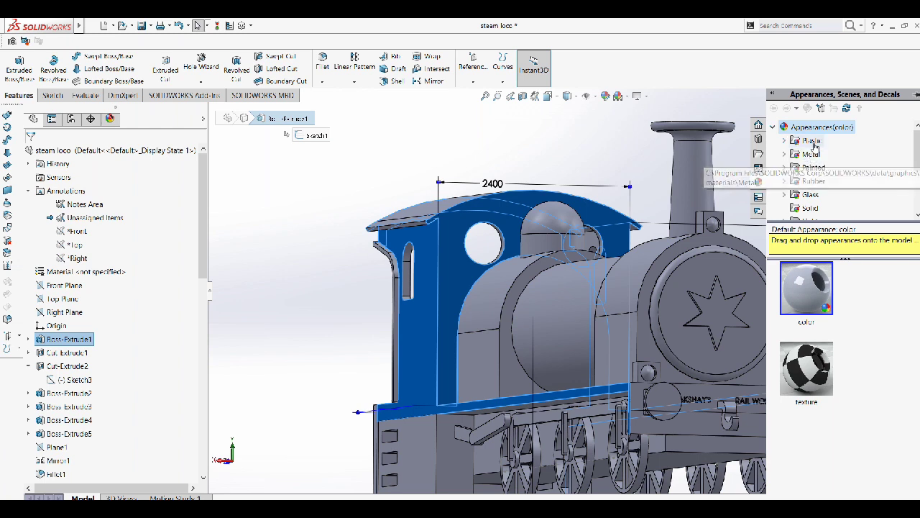
{"action": "left_click", "coordinate": [811, 154]}
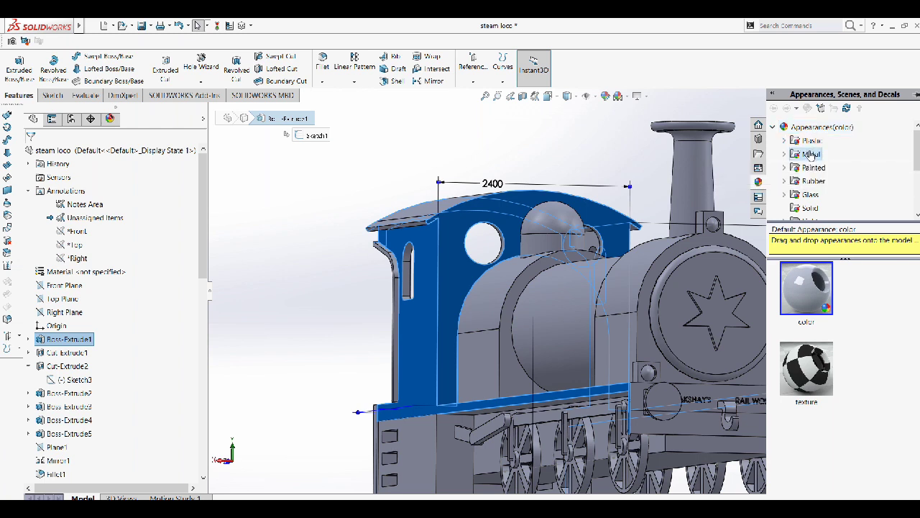
{"action": "scroll", "coordinate": [818, 311], "scroll_direction": "up", "scroll_amount": 3}
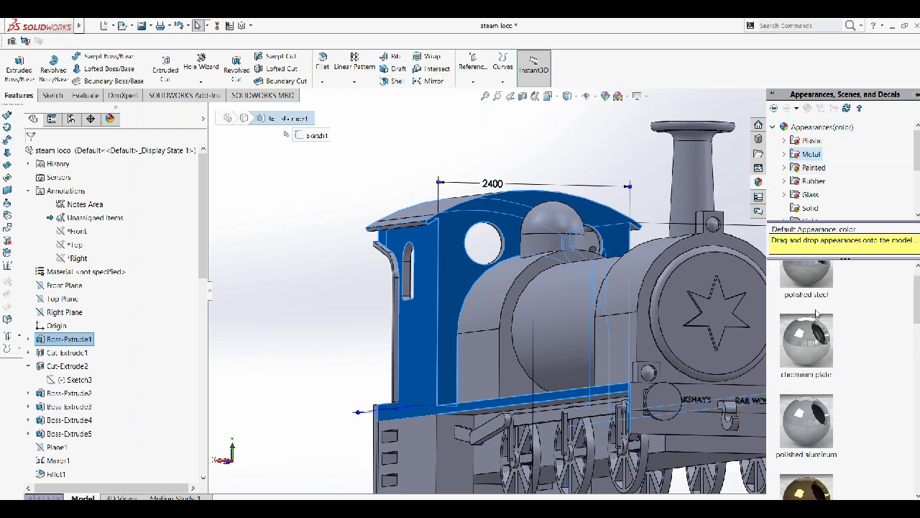
{"action": "left_click", "coordinate": [809, 405]}
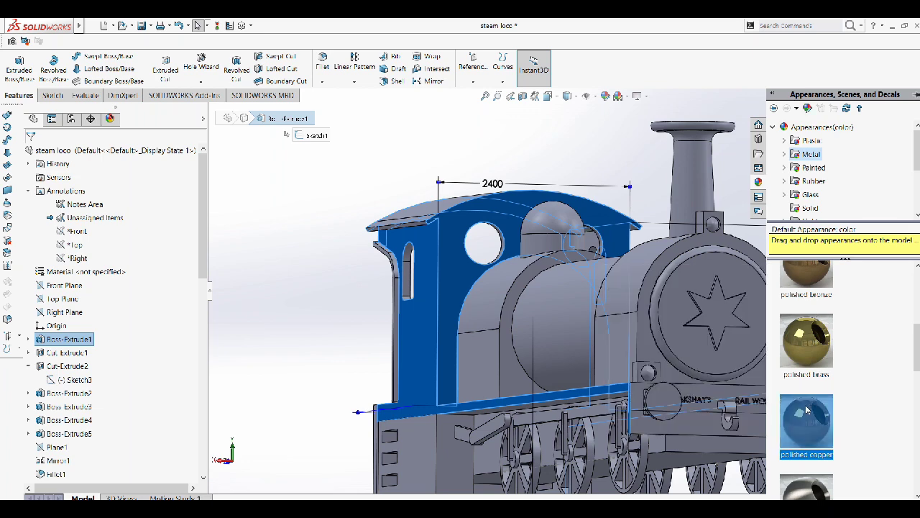
{"action": "mouse_move", "coordinate": [806, 421]}
{"action": "double_click", "coordinate": [806, 409]}
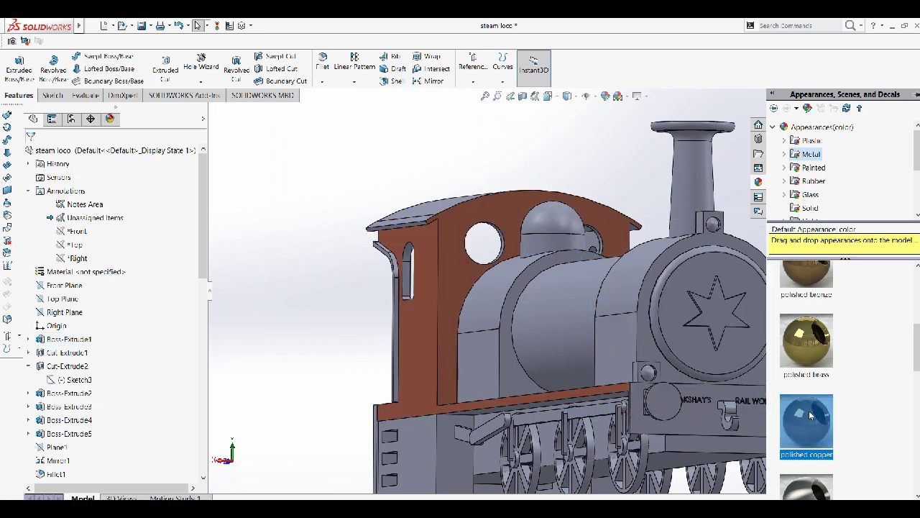
{"action": "scroll", "coordinate": [624, 309], "scroll_direction": "up", "scroll_amount": 3}
{"action": "scroll", "coordinate": [624, 308], "scroll_direction": "up", "scroll_amount": 2}
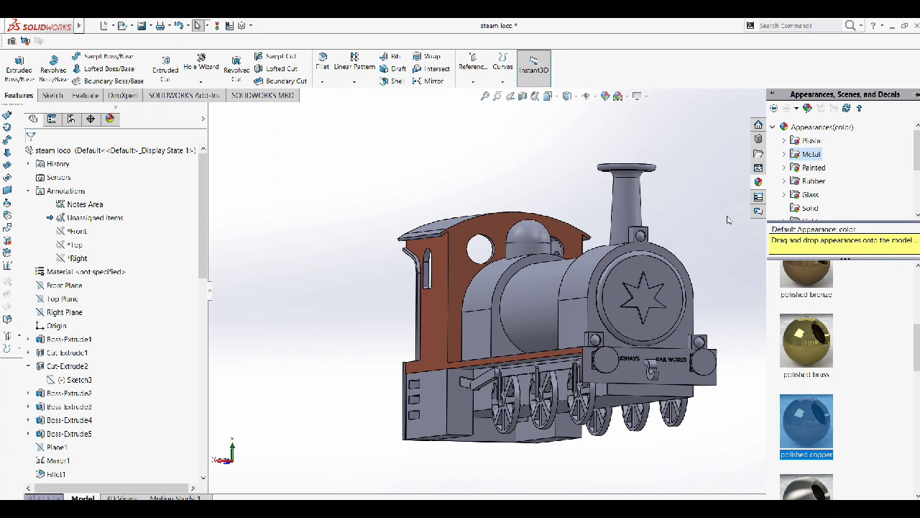
Step: Set the Boss-Extrude4 feature's appearance colour to red
{"action": "middle_click_drag", "start_coordinate": [701, 296], "coordinate": [558, 286]}
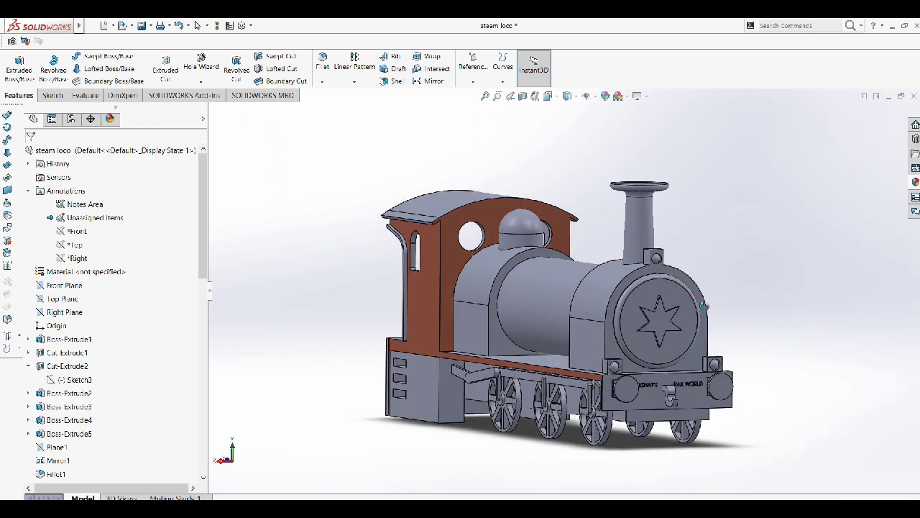
{"action": "left_click", "coordinate": [559, 285]}
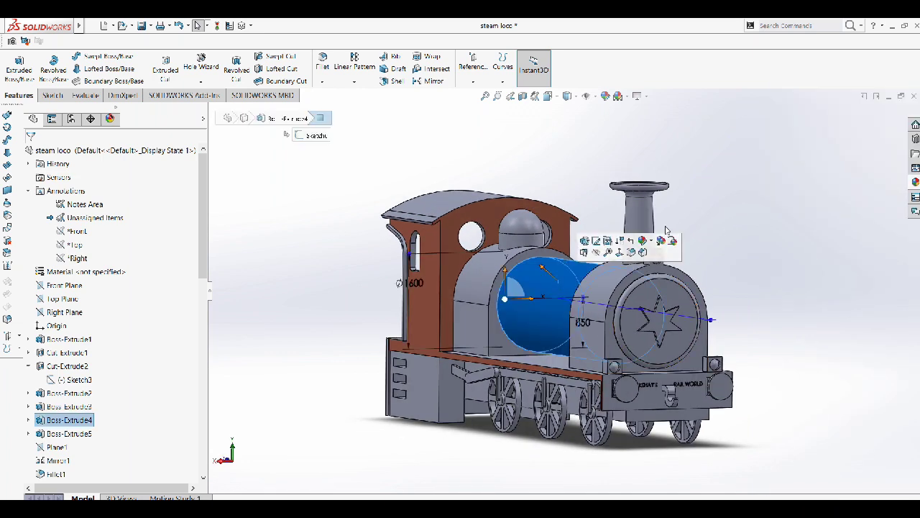
{"action": "left_click", "coordinate": [642, 241]}
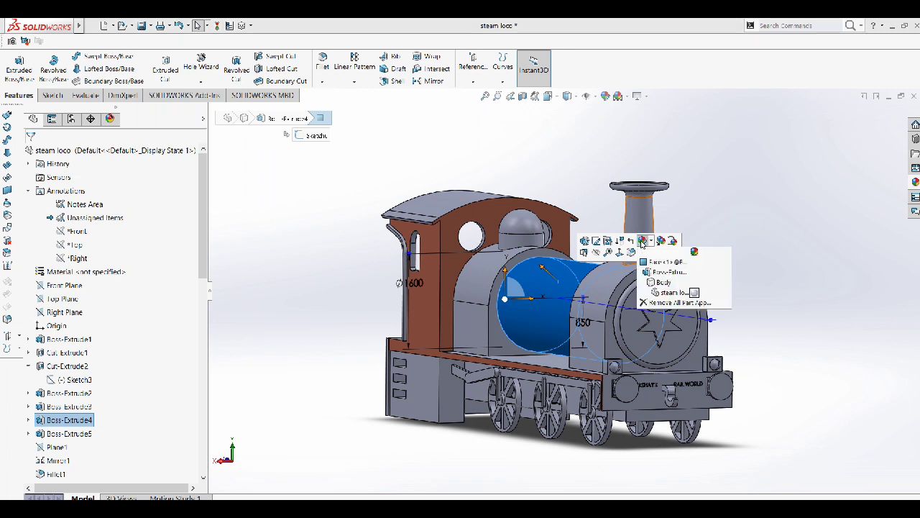
{"action": "right_click", "coordinate": [565, 284]}
{"action": "left_click", "coordinate": [628, 249]}
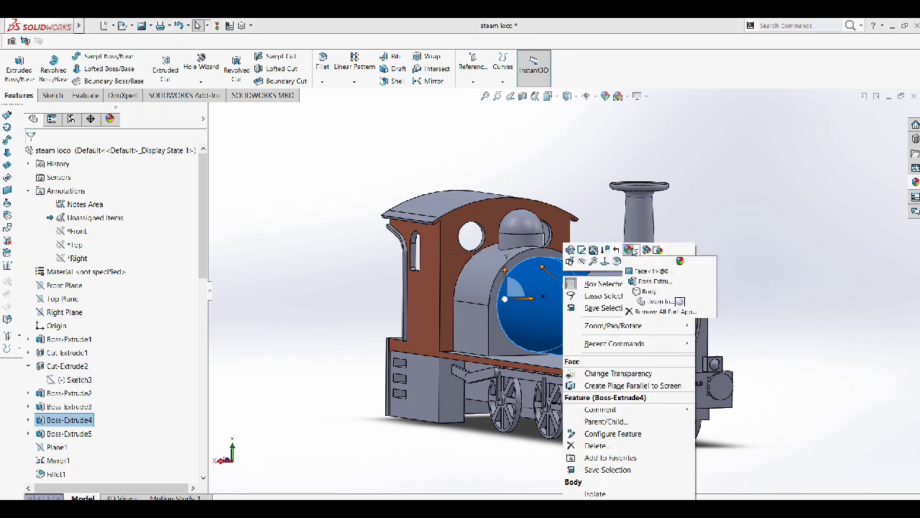
{"action": "left_click", "coordinate": [640, 281]}
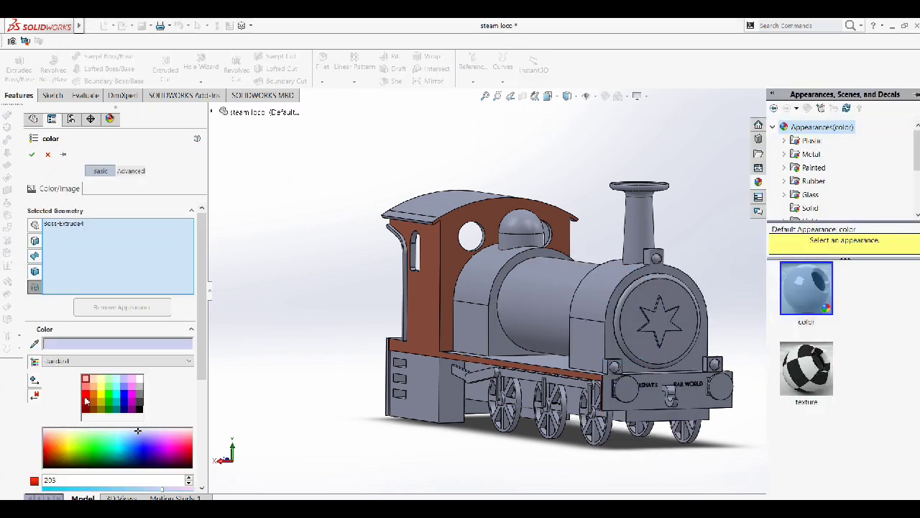
{"action": "left_click", "coordinate": [86, 399]}
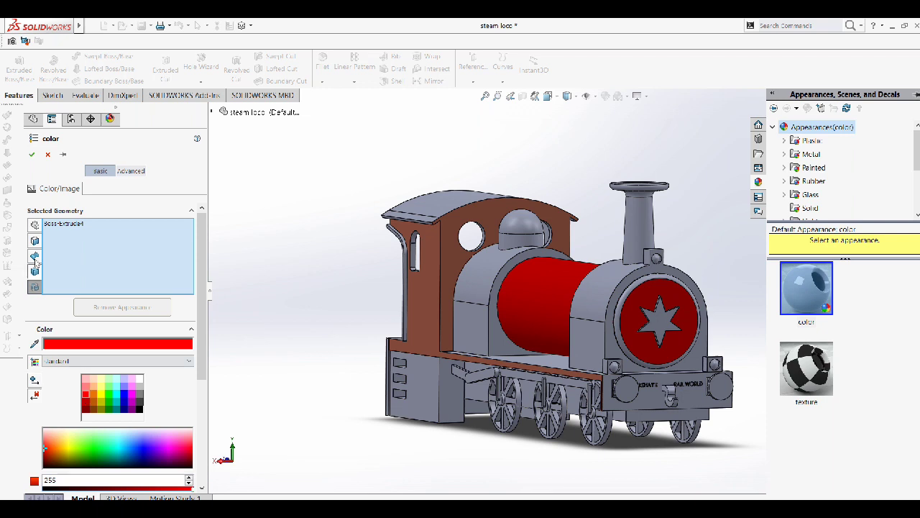
{"action": "left_click", "coordinate": [32, 154]}
{"action": "left_click", "coordinate": [647, 166]}
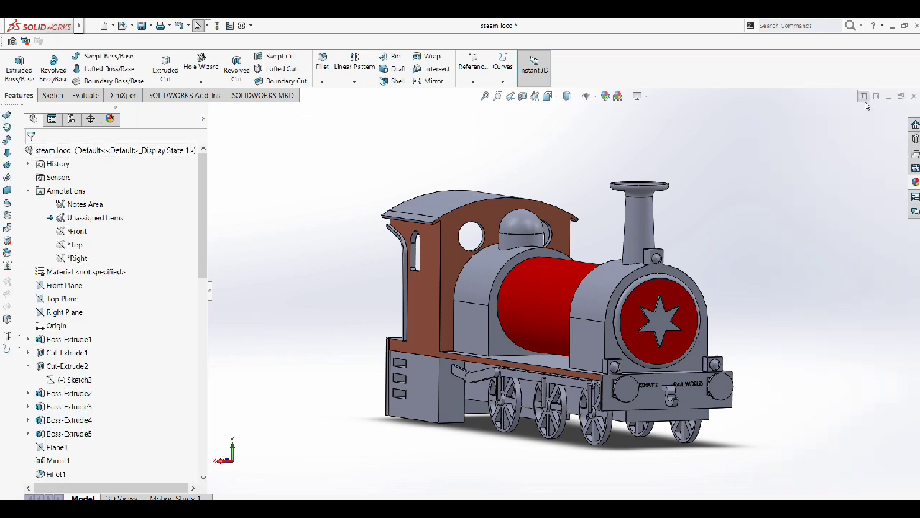